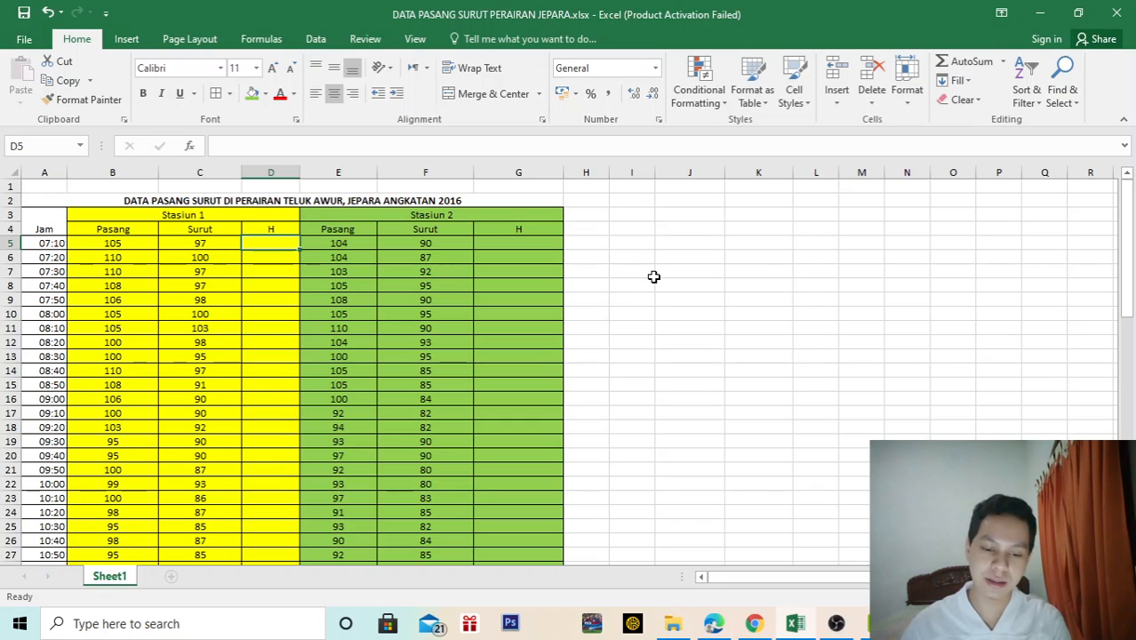
# - Enter the formula =SUM(B5+C5)/2+0,55 in cell D5, the first H row of Stasiun 1
pyautogui.click(279, 256)
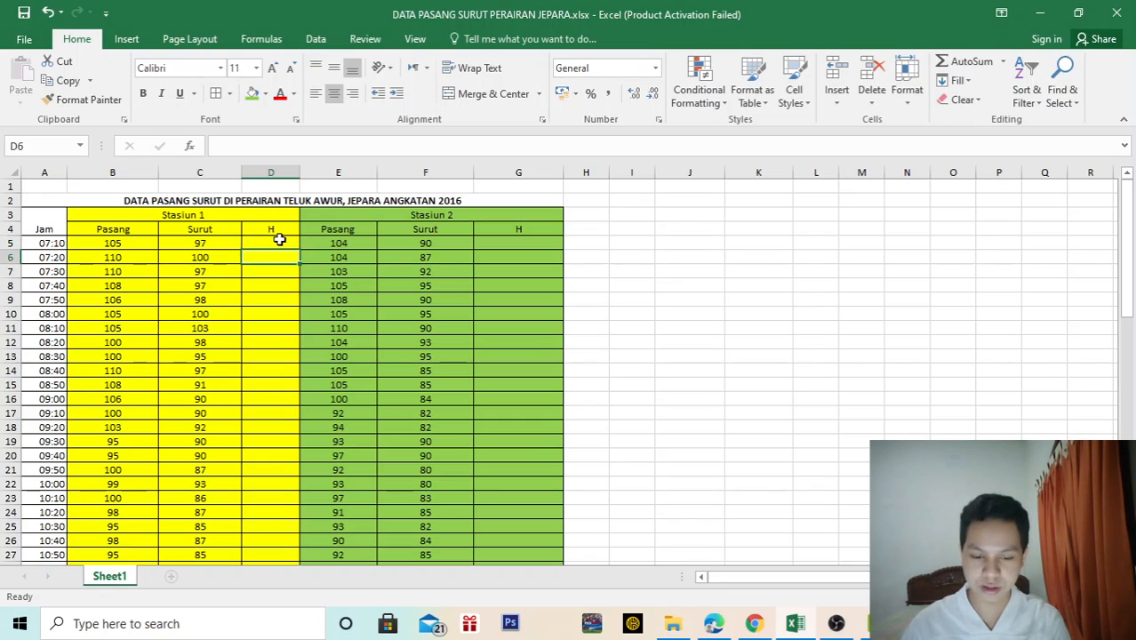
pyautogui.click(279, 239)
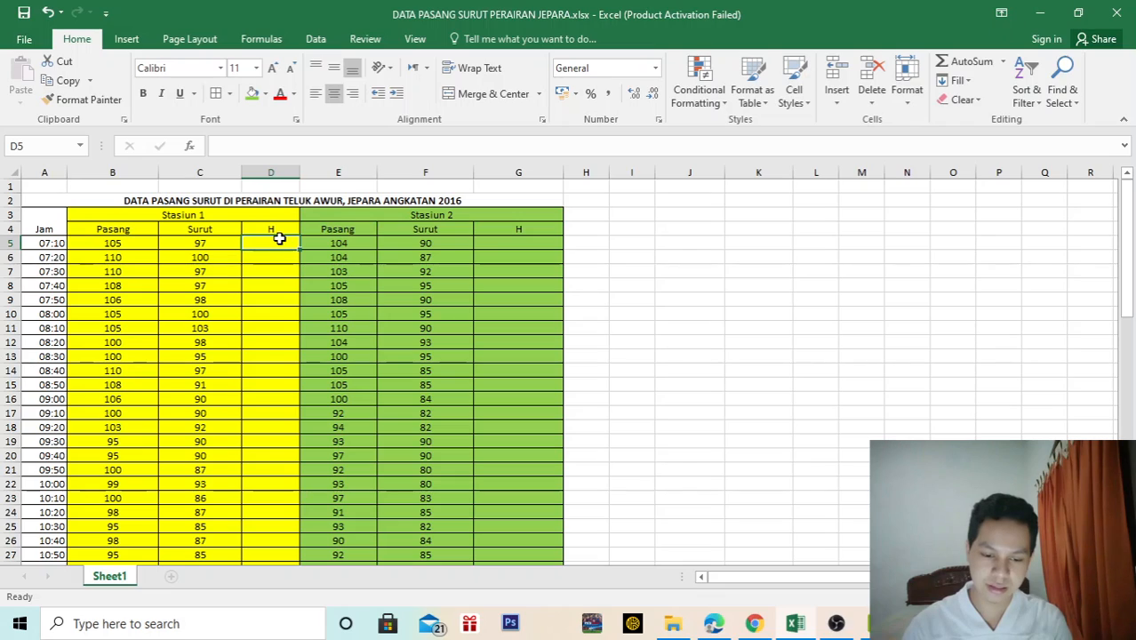
pyautogui.write('=s')
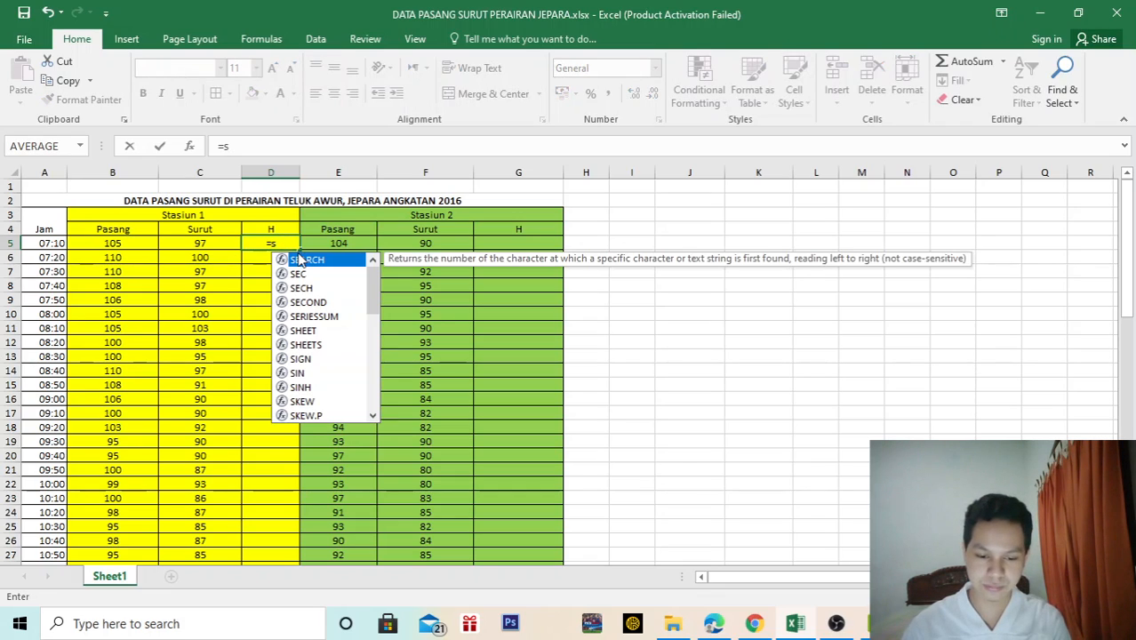
pyautogui.write('um')
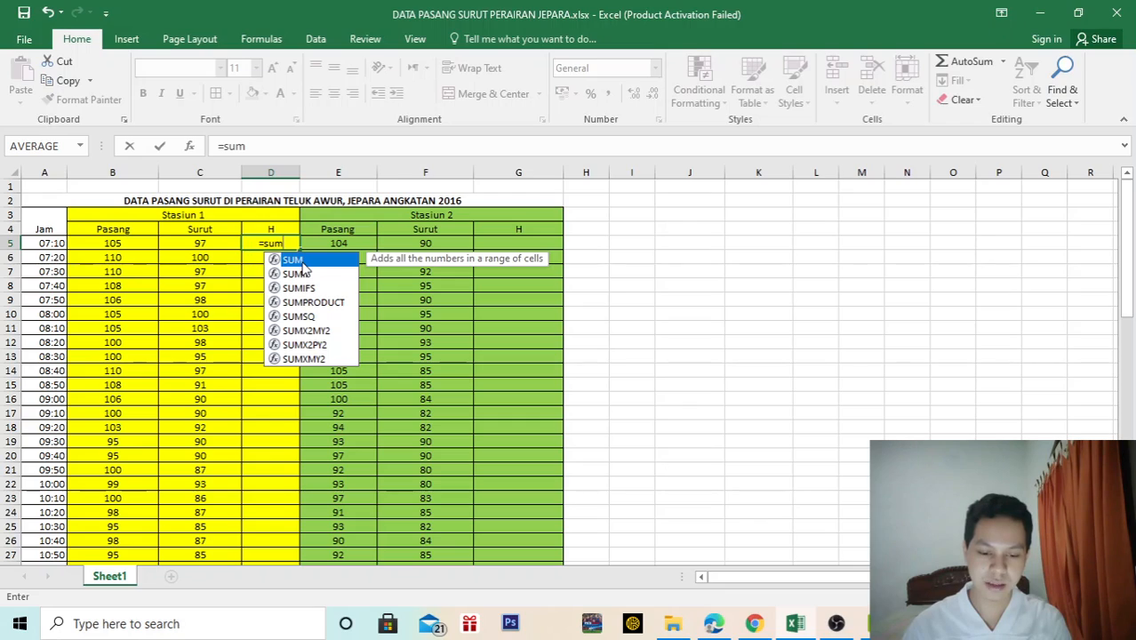
pyautogui.doubleClick(305, 262)
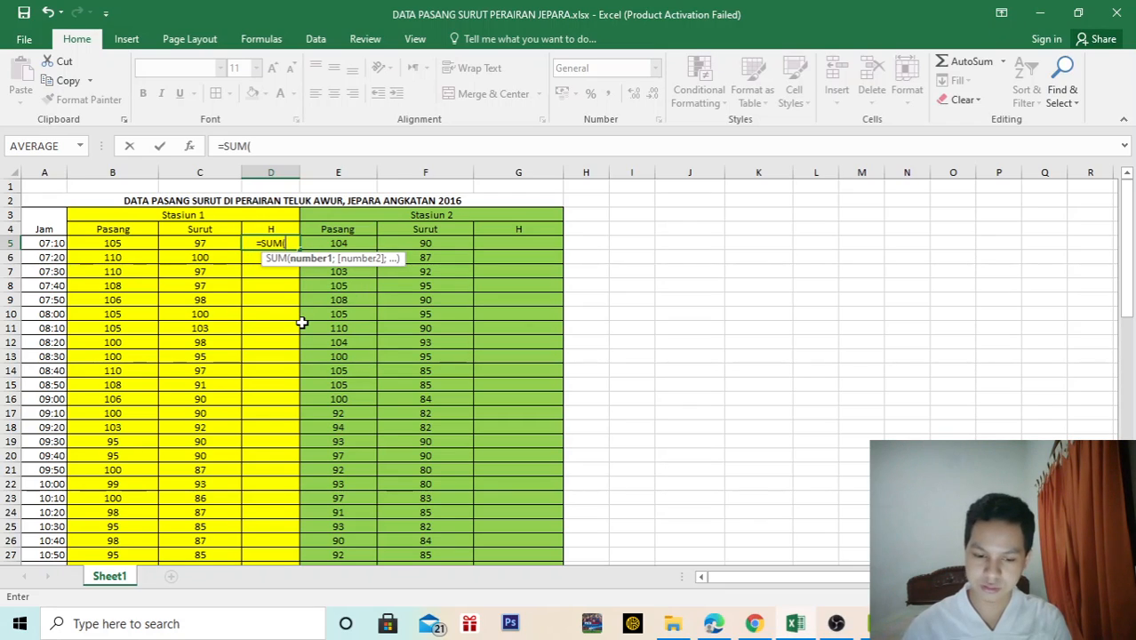
pyautogui.click(139, 242)
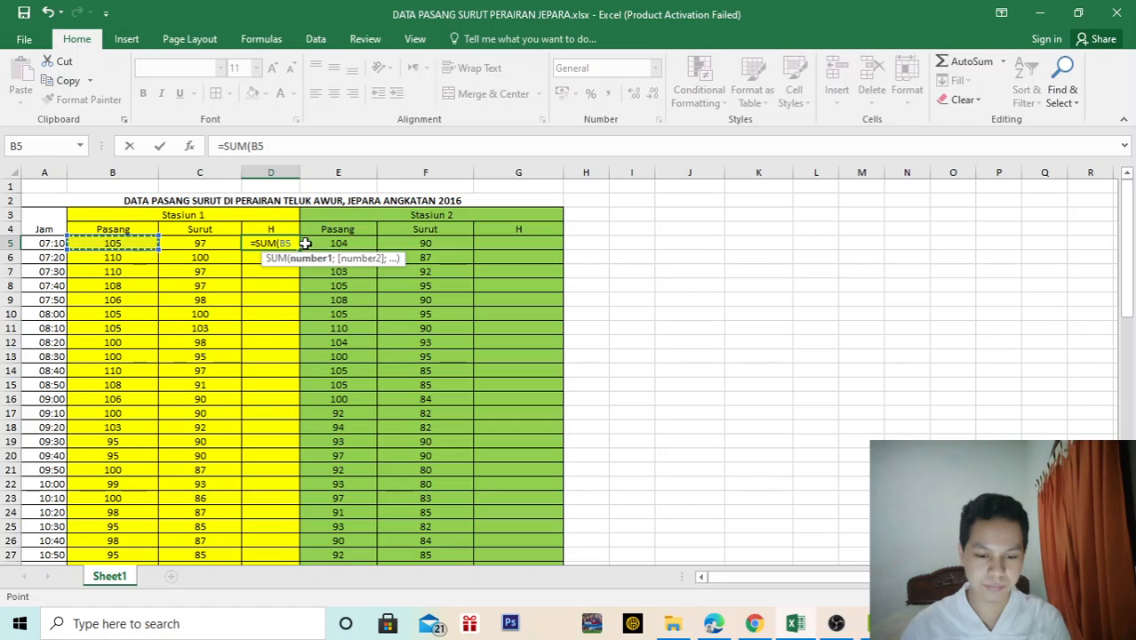
pyautogui.write('+')
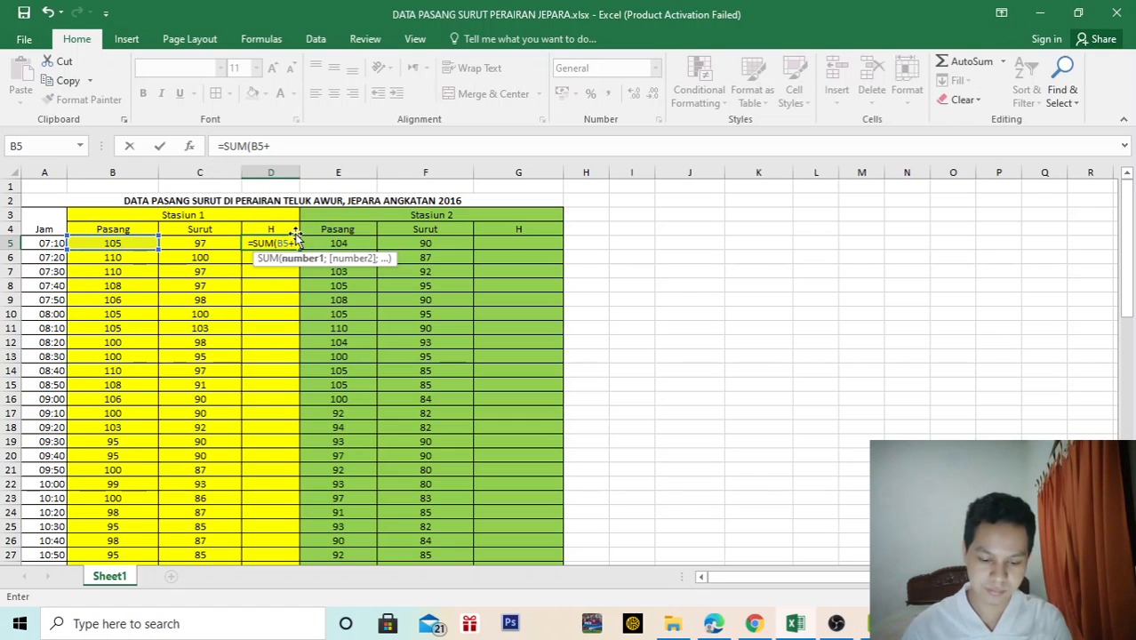
pyautogui.write('c')
pyautogui.press('BackSpace')
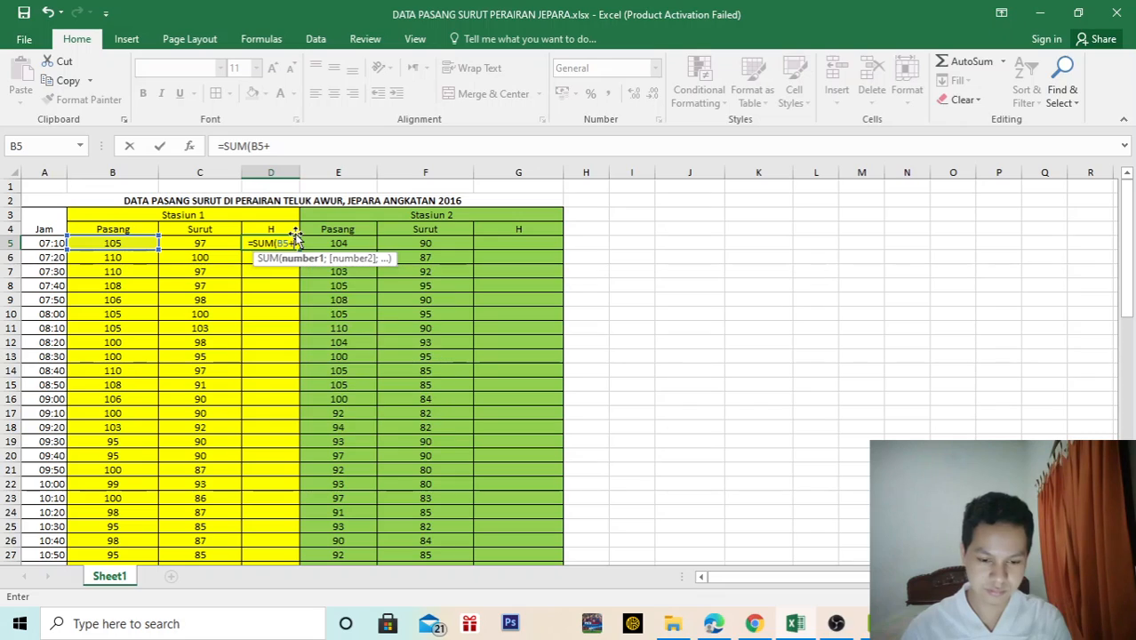
pyautogui.click(206, 242)
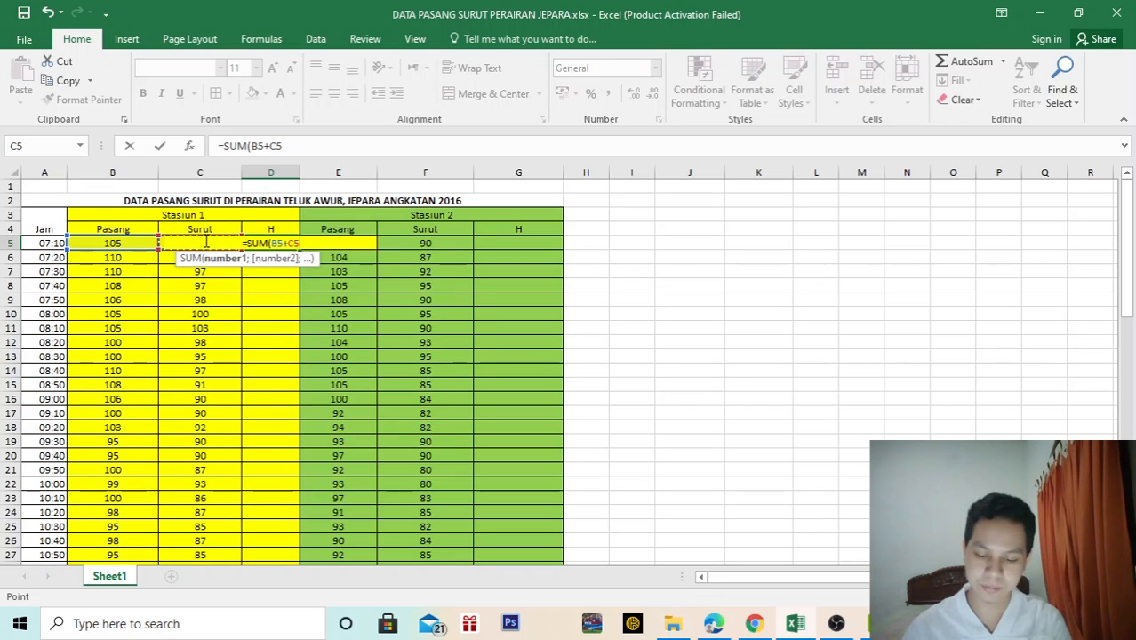
pyautogui.write(')')
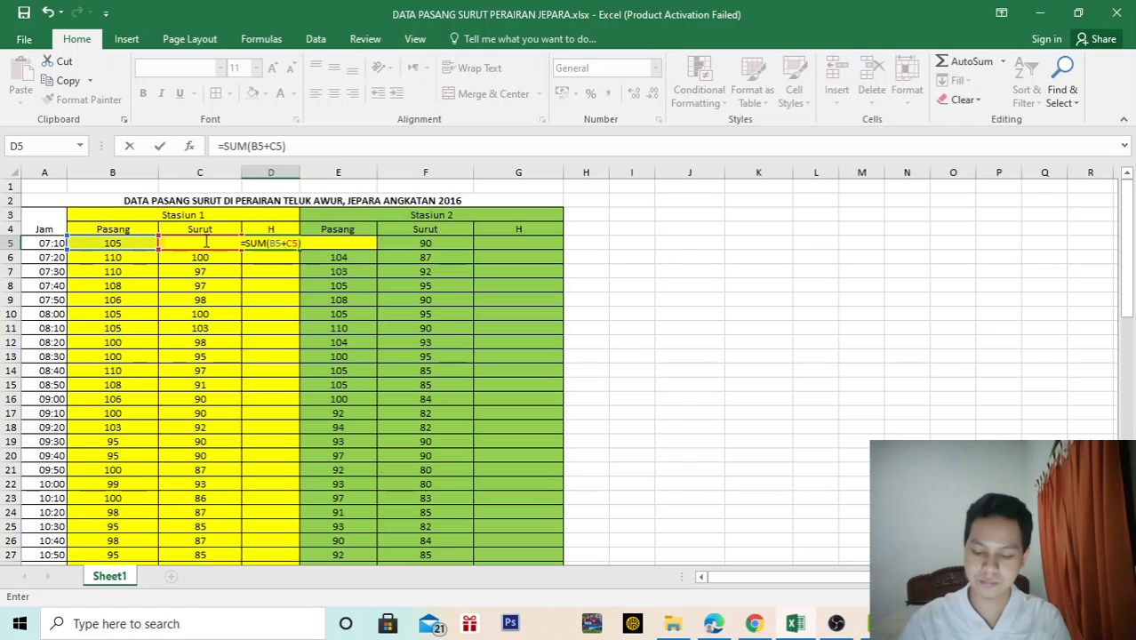
pyautogui.write('/2')
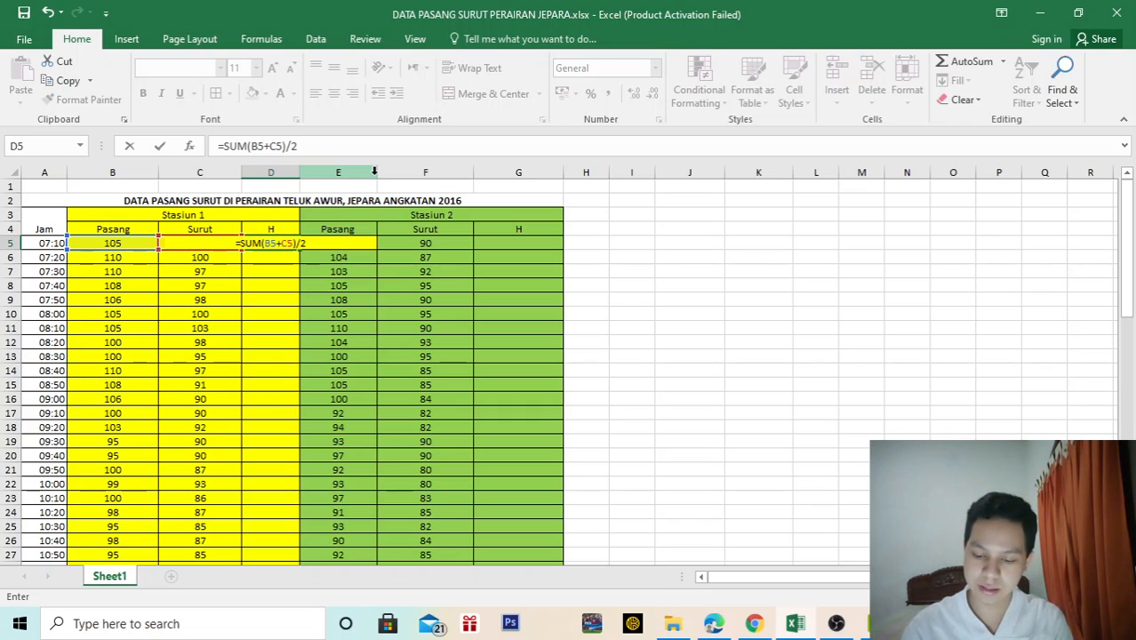
pyautogui.write('+')
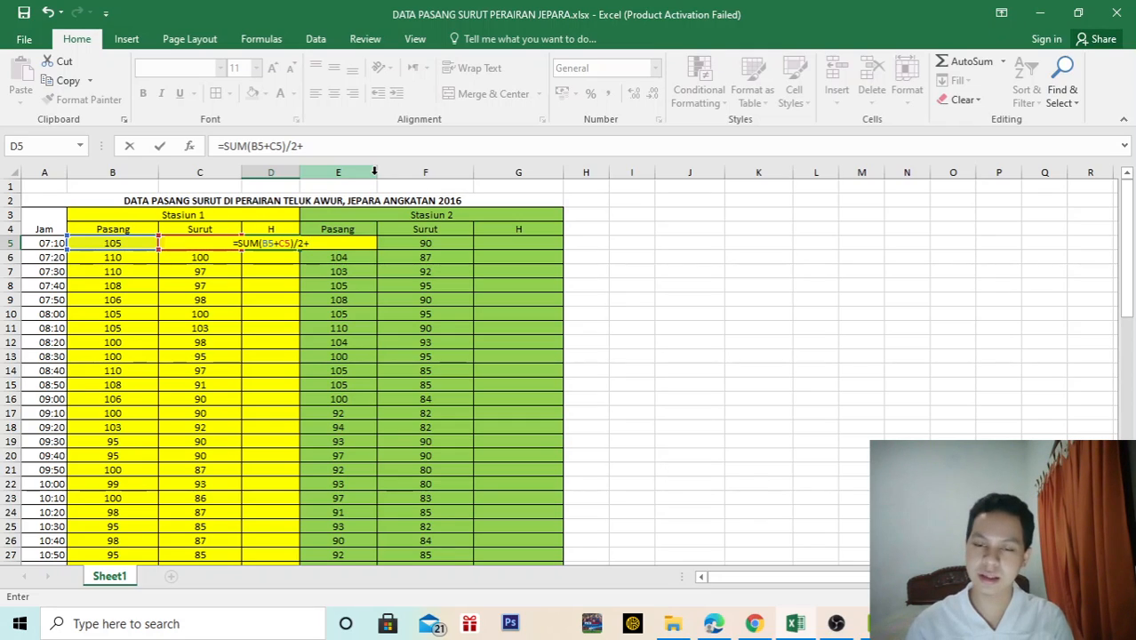
pyautogui.write('0')
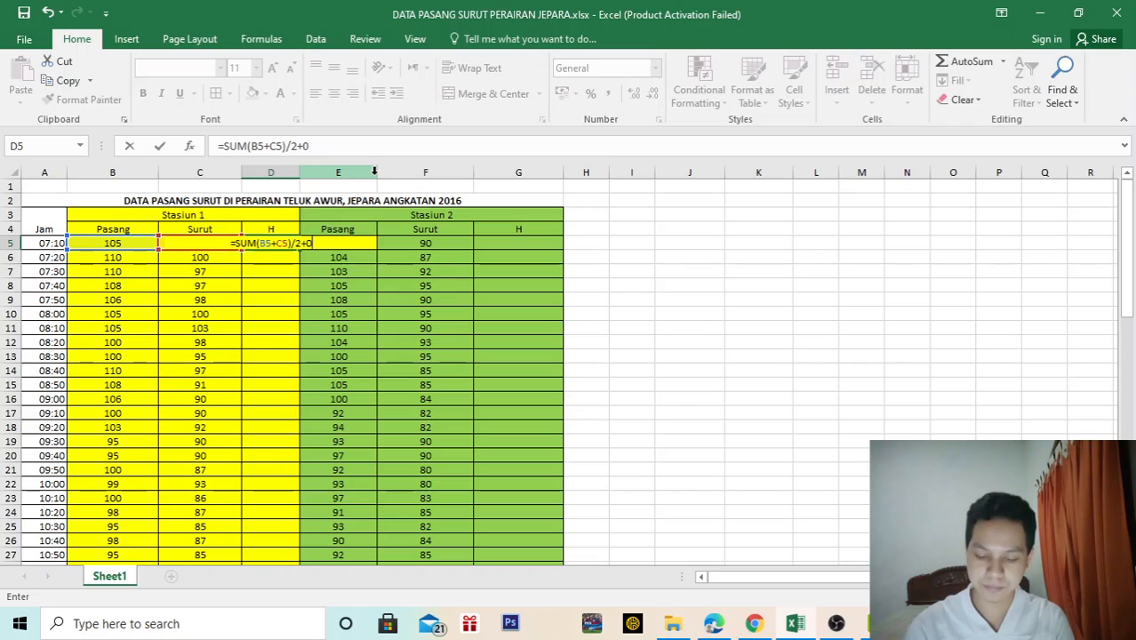
pyautogui.write('1,55')
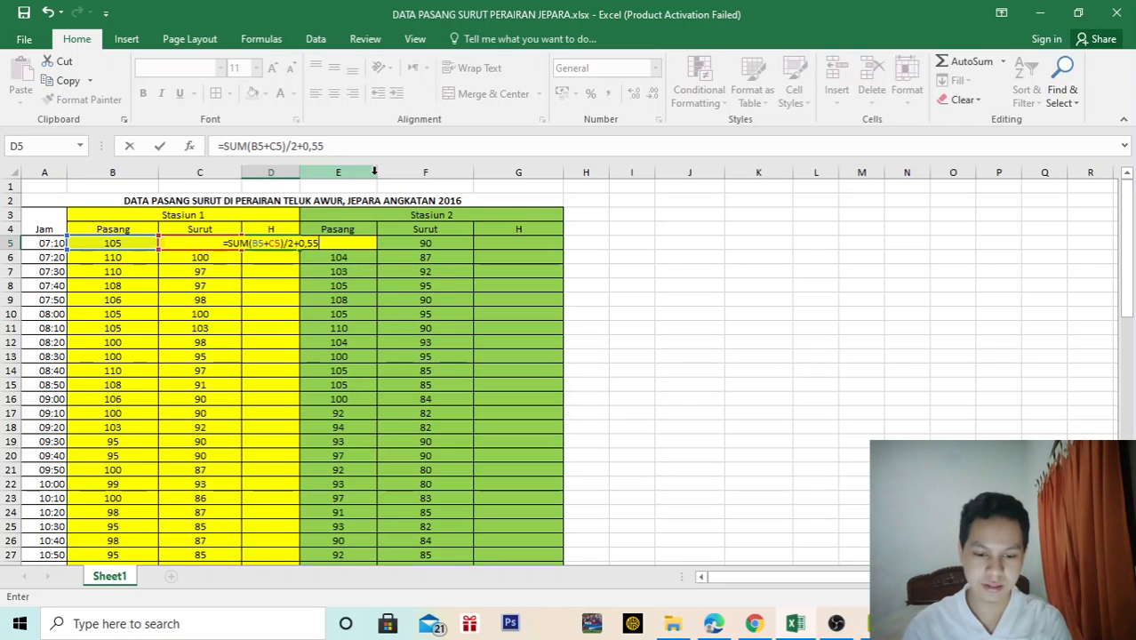
pyautogui.press('Return')
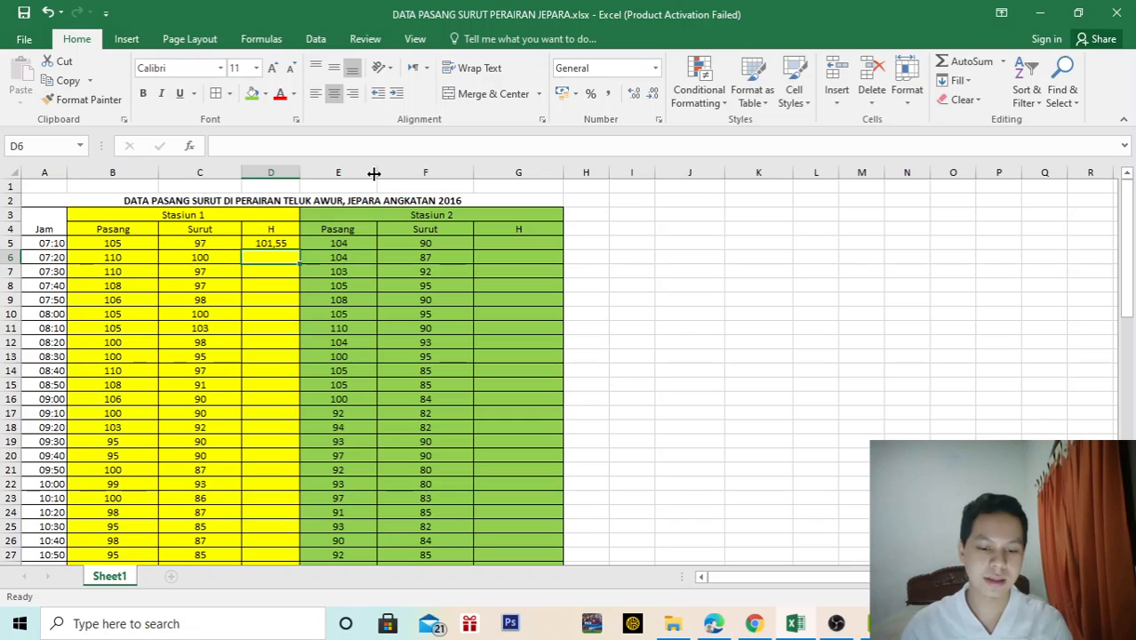
# - Change the Stasiun 1 column header in D4 to H+NIM
pyautogui.doubleClick(287, 228)
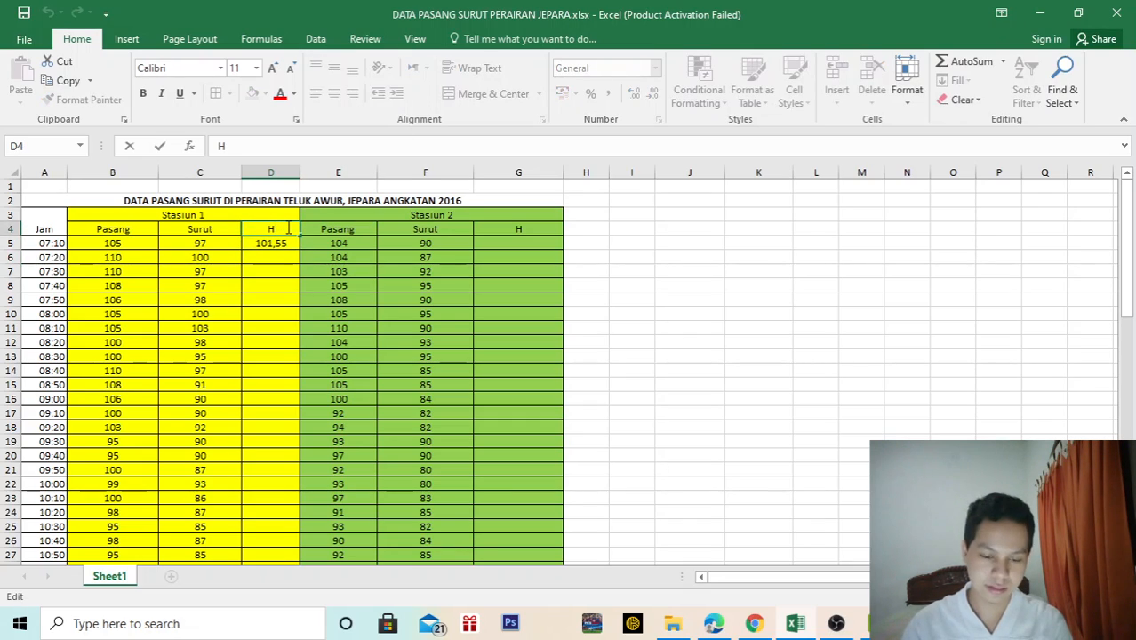
pyautogui.write('+')
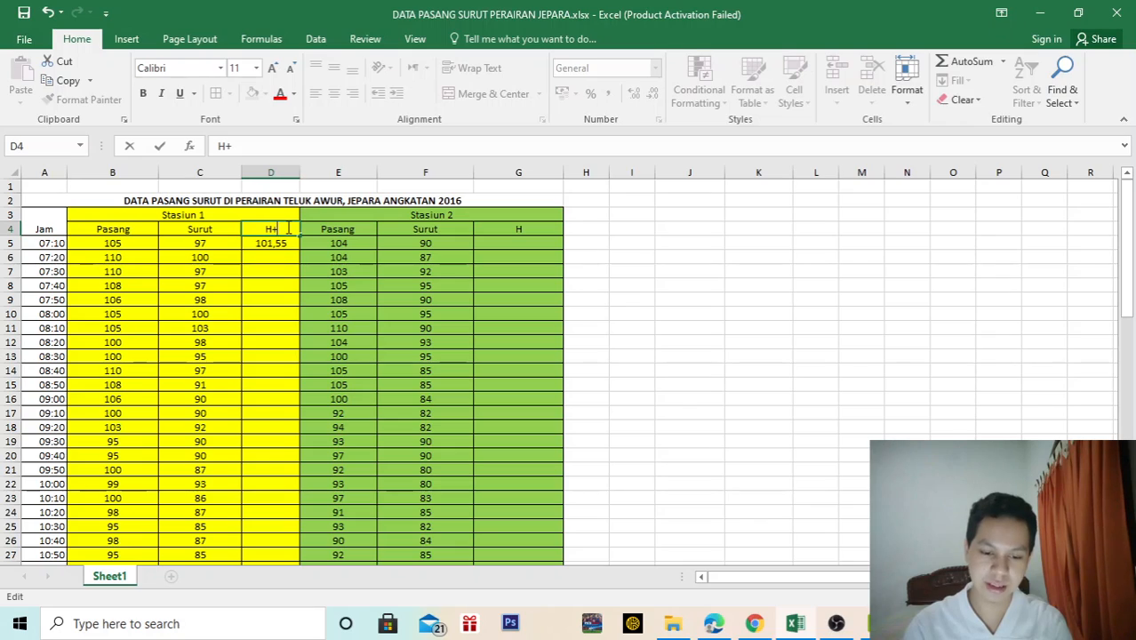
pyautogui.write('NIM')
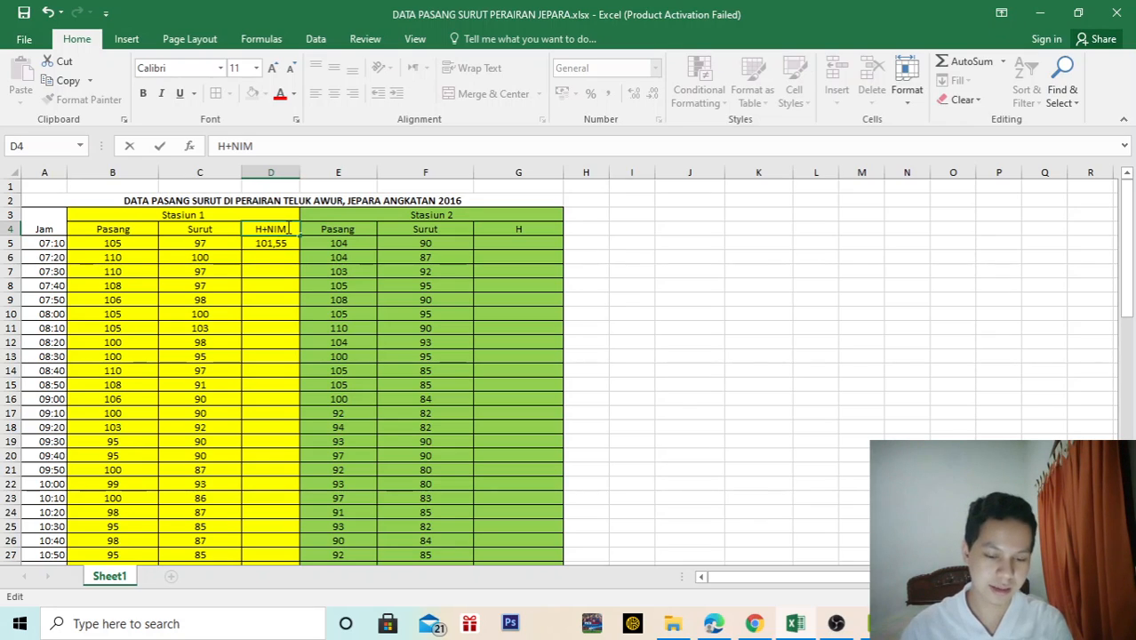
pyautogui.click(289, 239)
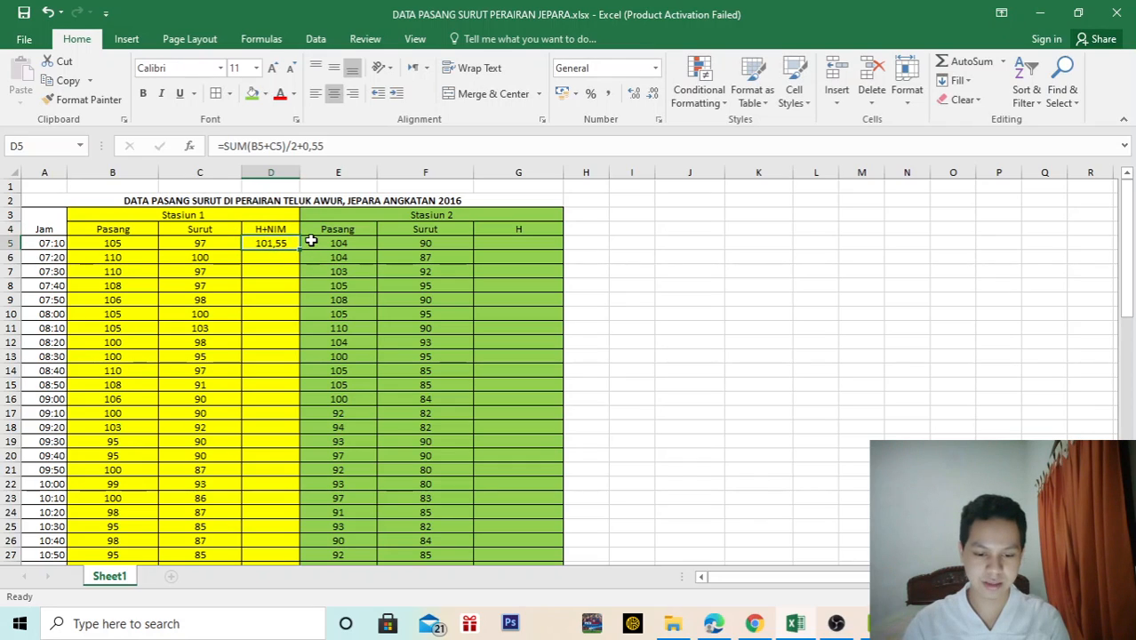
# - Fill the D5 formula down the H+NIM column through row 71
pyautogui.click(308, 241)
pyautogui.click(287, 243)
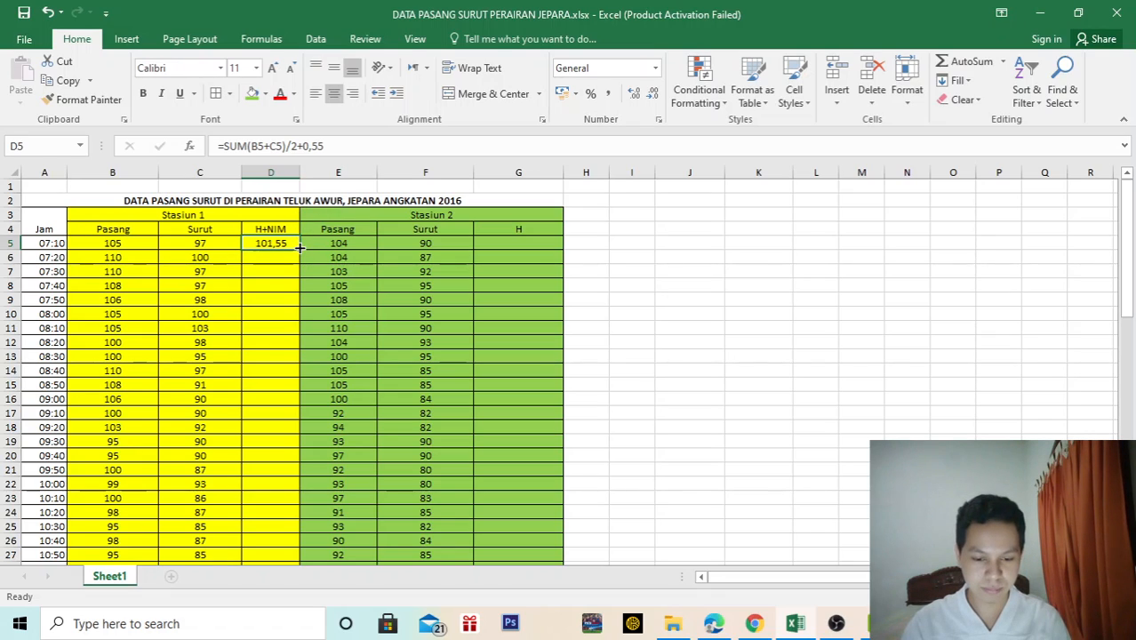
pyautogui.moveTo(300, 253); pyautogui.dragTo(271, 514)
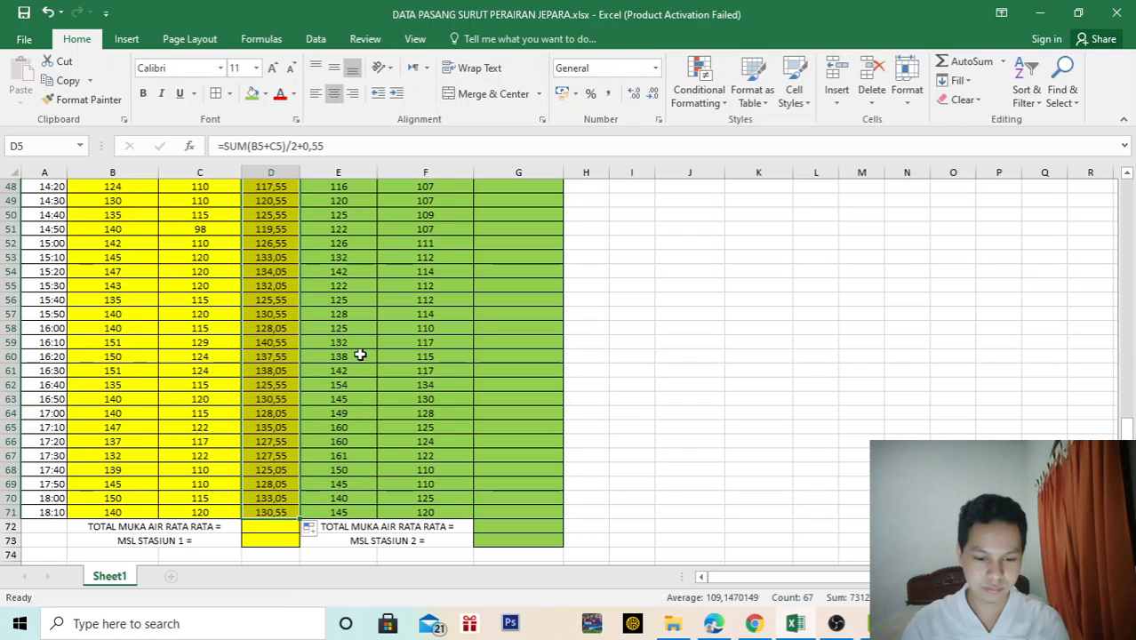
# - Total the Stasiun 1 H+NIM values in cell D72 with a SUM of D5:D71
pyautogui.scroll(11, 363, 353)
pyautogui.scroll(-15, 379, 335)
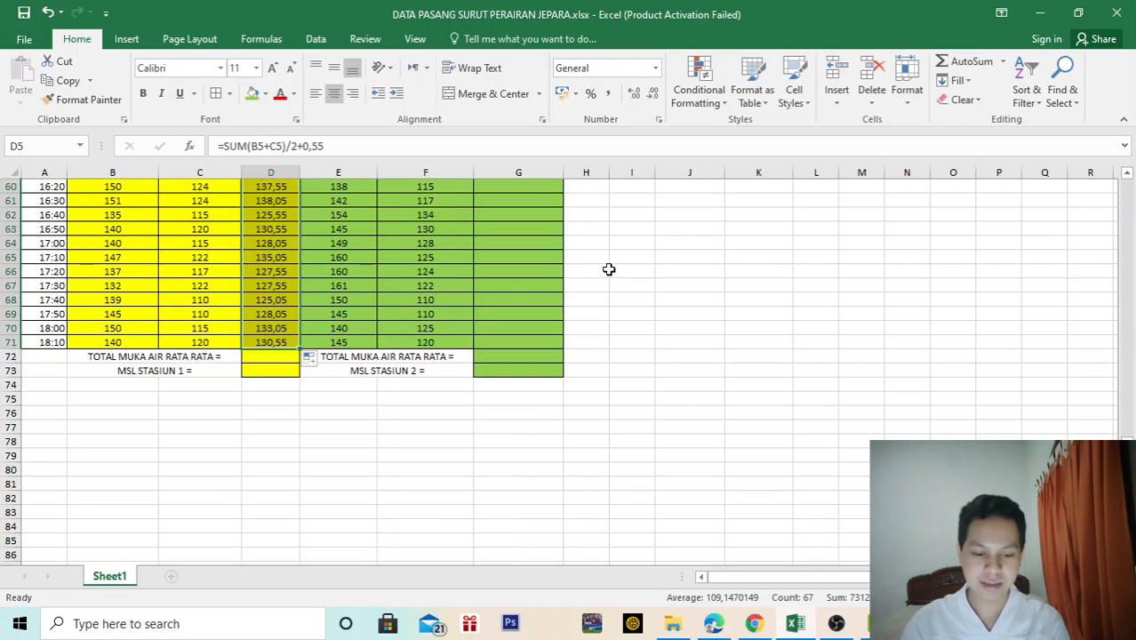
pyautogui.scroll(3, 608, 268)
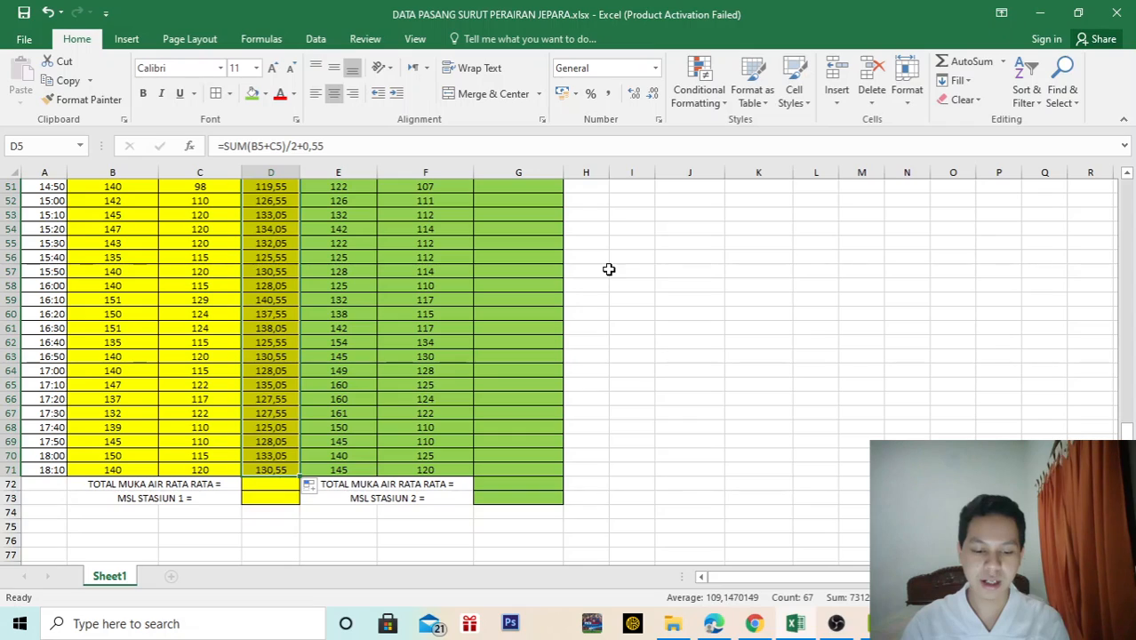
pyautogui.click(285, 485)
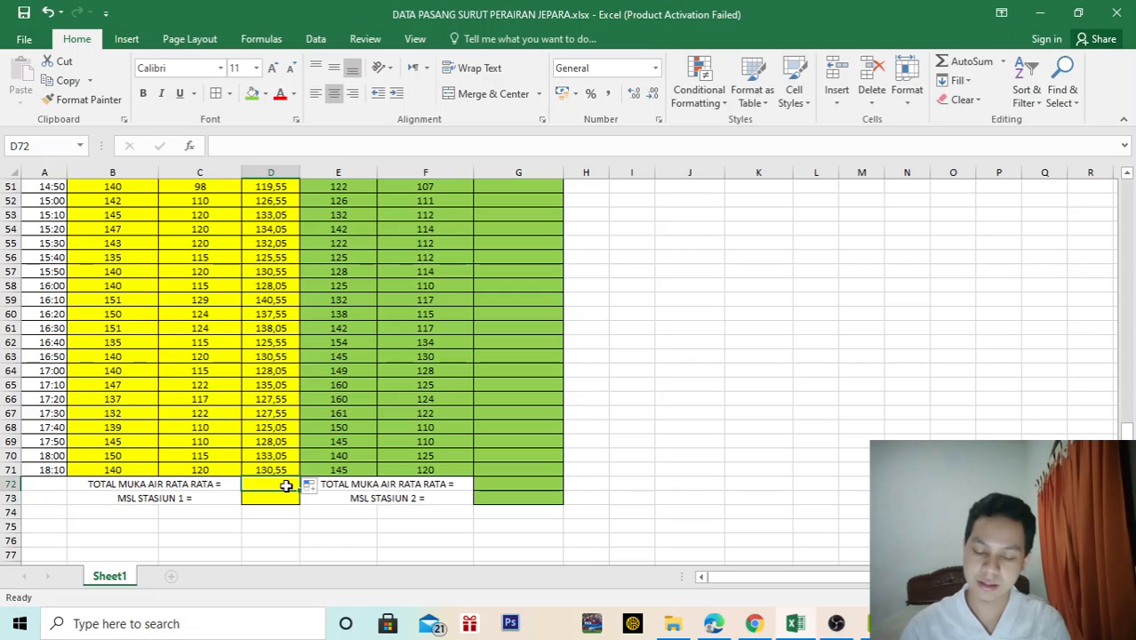
pyautogui.write('=')
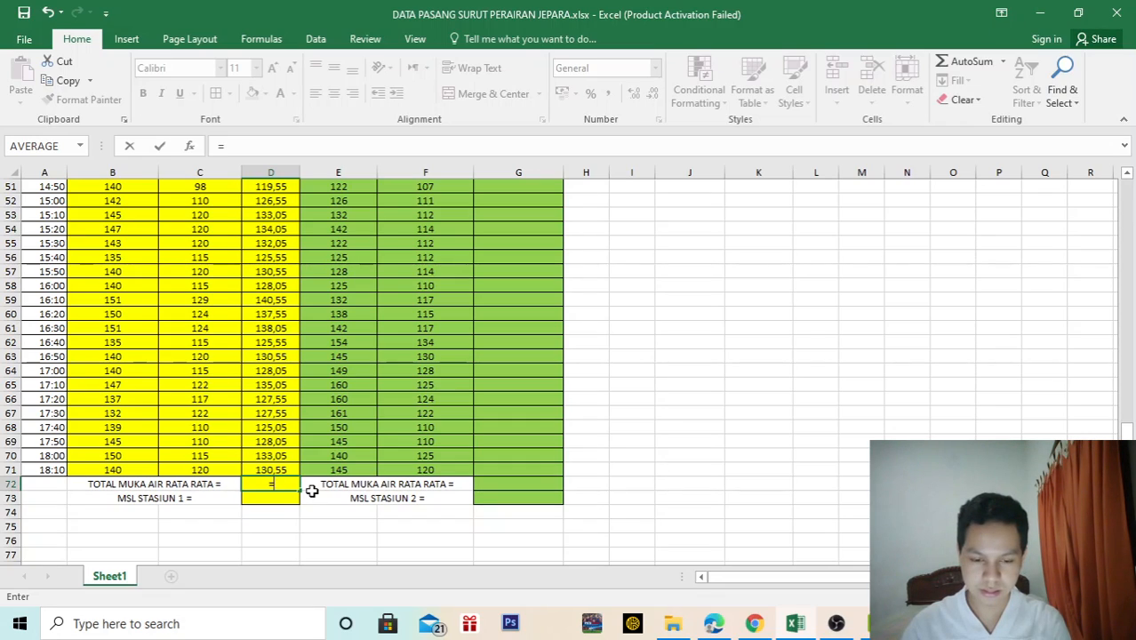
pyautogui.write('Su')
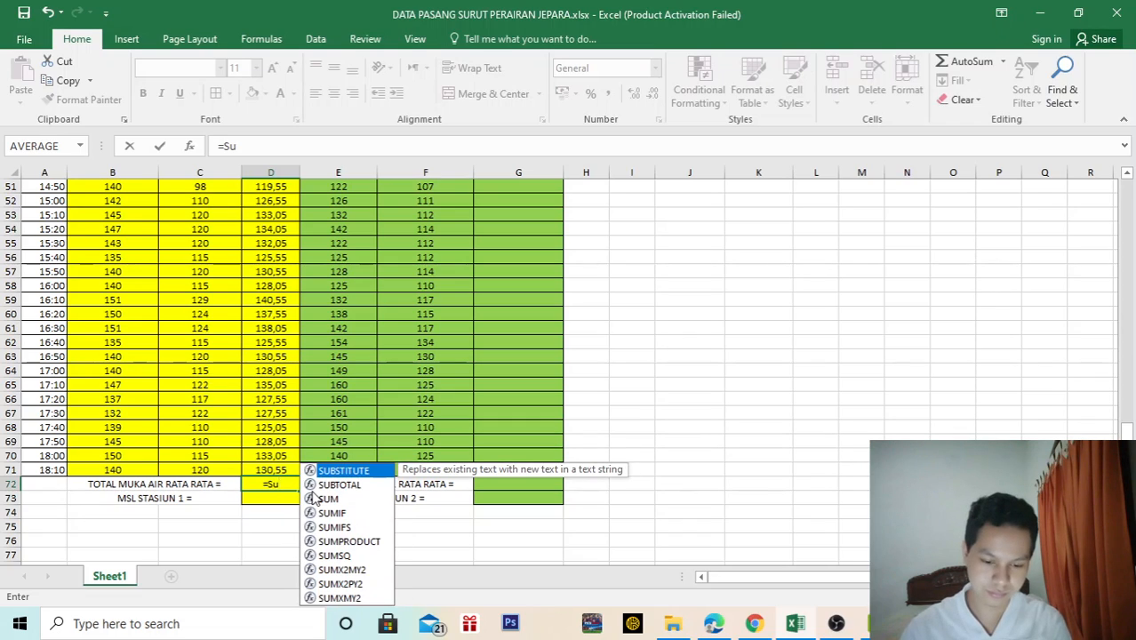
pyautogui.doubleClick(327, 498)
pyautogui.scroll(2, 303, 453)
pyautogui.scroll(15, 303, 454)
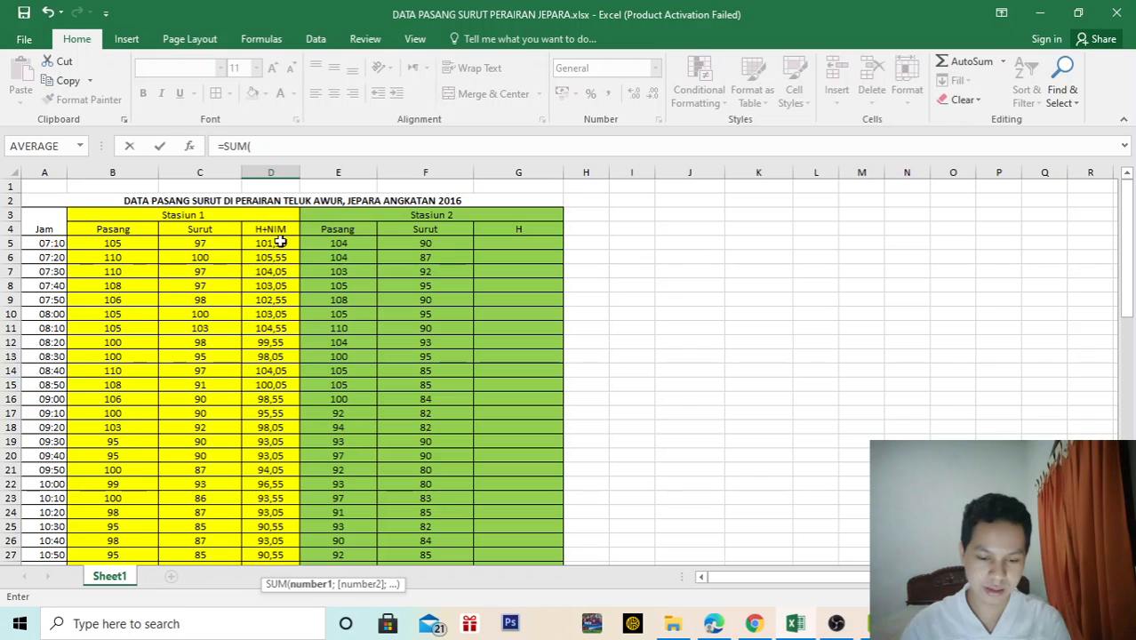
pyautogui.moveTo(281, 246); pyautogui.dragTo(273, 512)
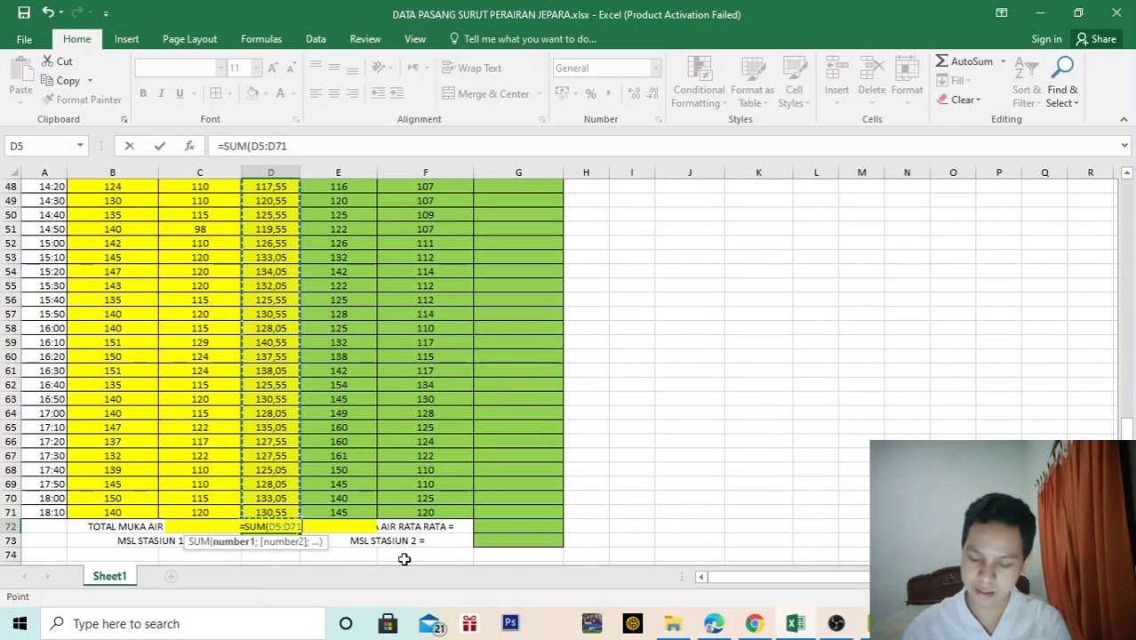
pyautogui.press('Return')
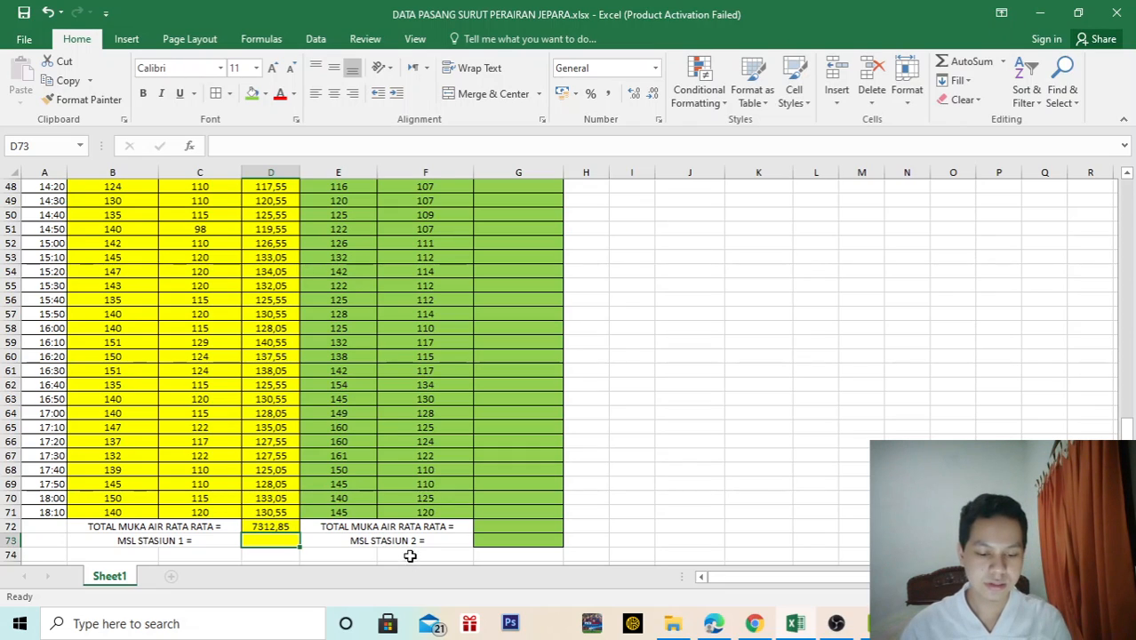
# - Switch to the journal PDF in Edge and read the planned water-level definitions on page 5, including mean sea level (MSL)
pyautogui.click(716, 624)
pyautogui.scroll(-3, 878, 343)
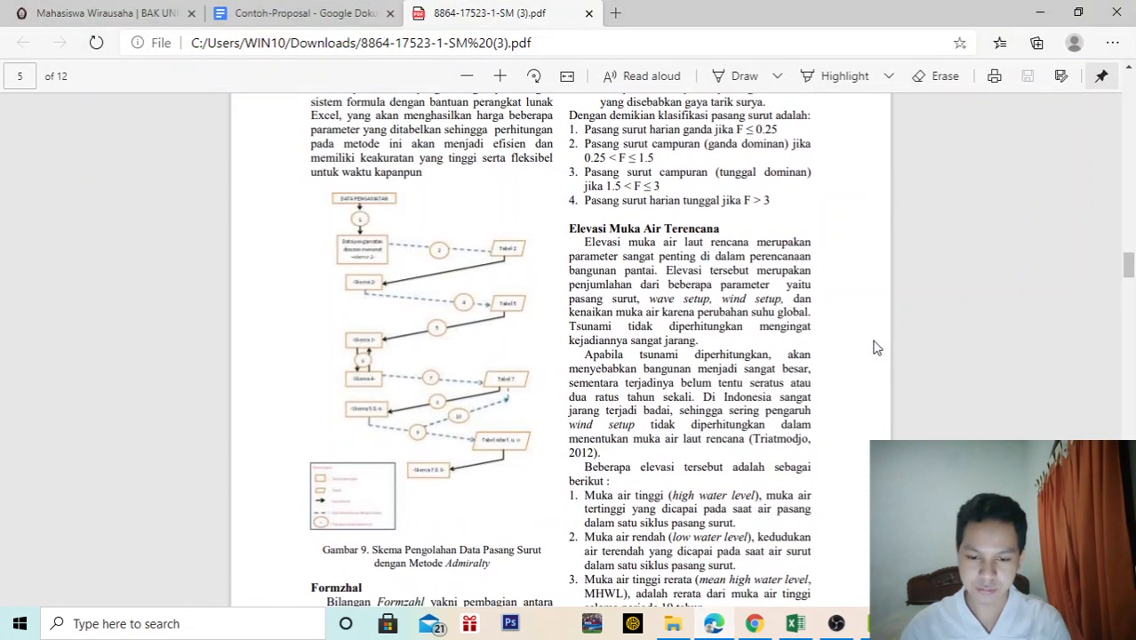
pyautogui.scroll(-3, 880, 343)
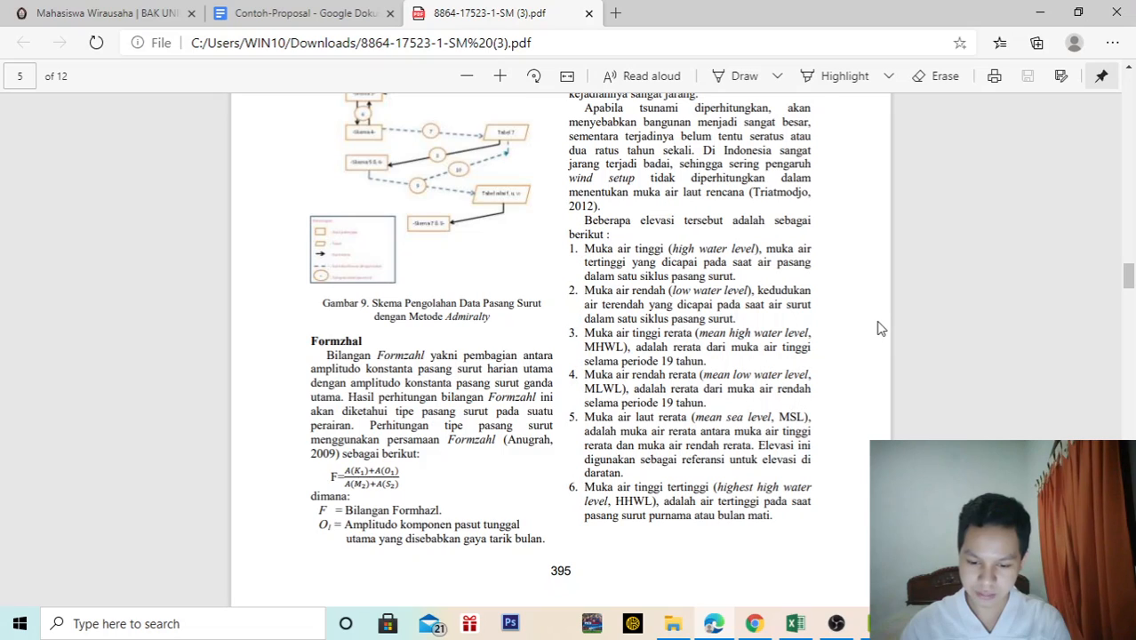
pyautogui.scroll(-2, 880, 329)
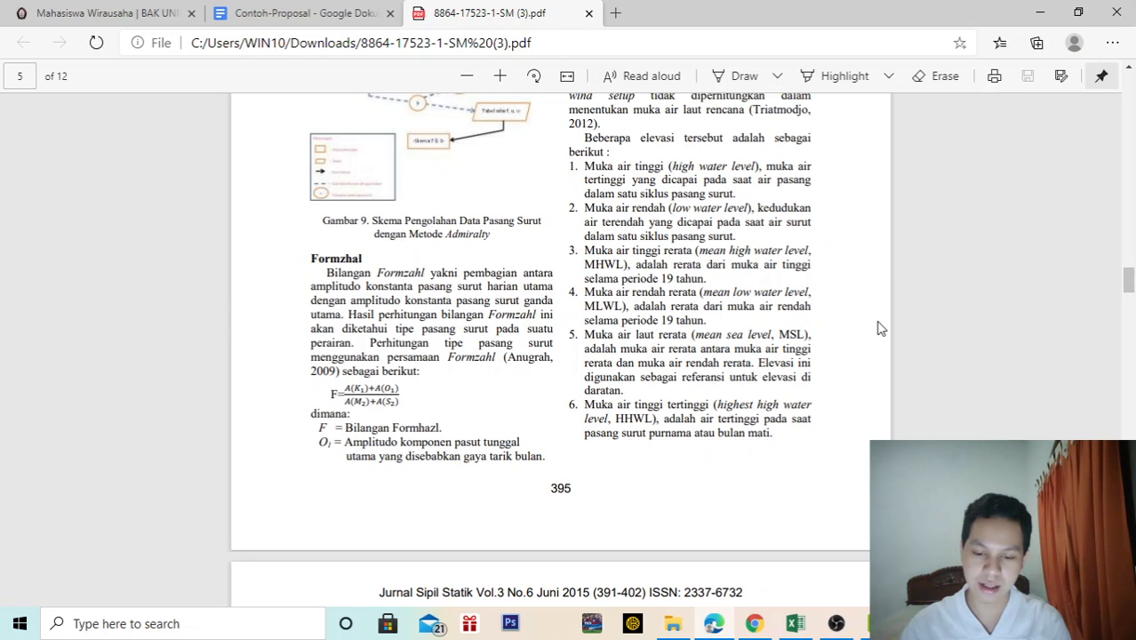
# - Switch back to the Excel workbook and compute the Stasiun 1 MSL in D73 as the AVERAGE of D5:D71
pyautogui.click(835, 623)
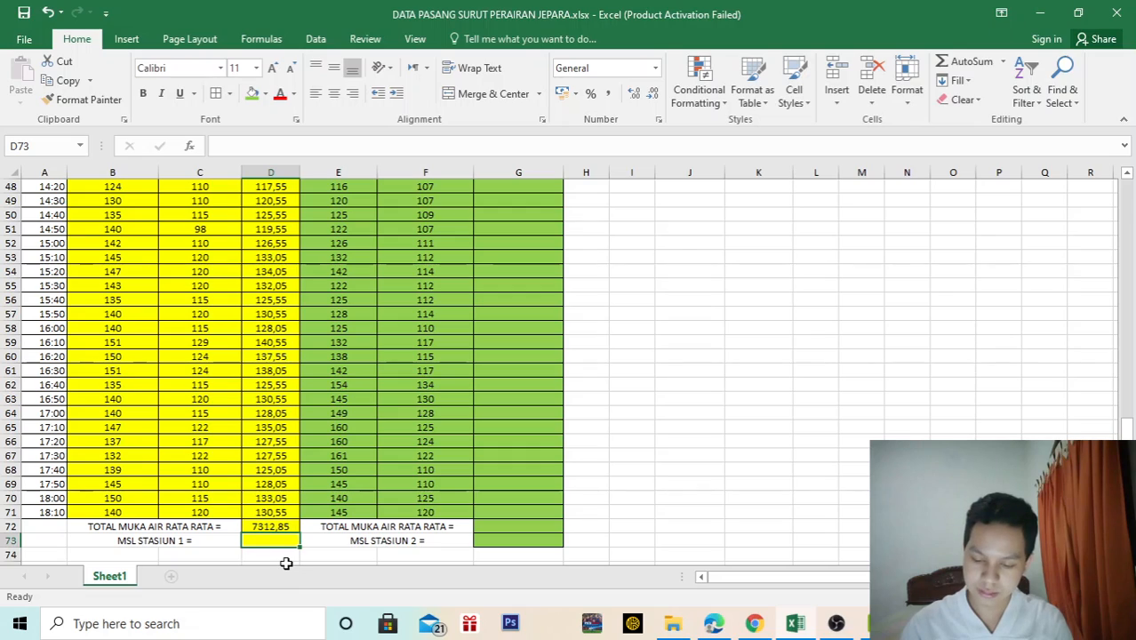
pyautogui.write('=')
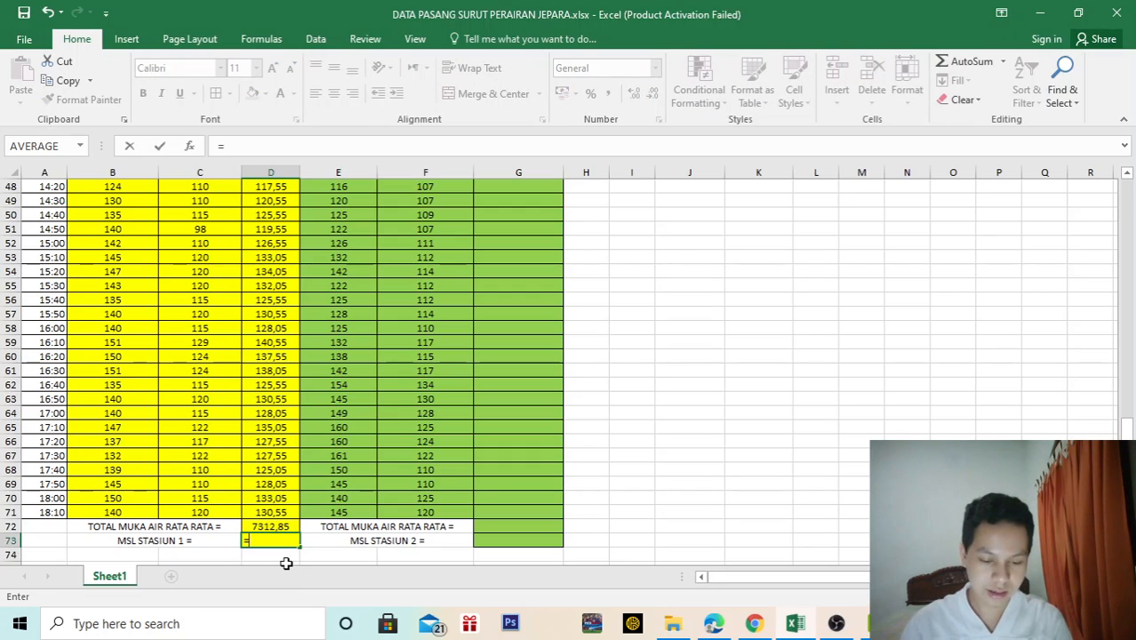
pyautogui.write('a')
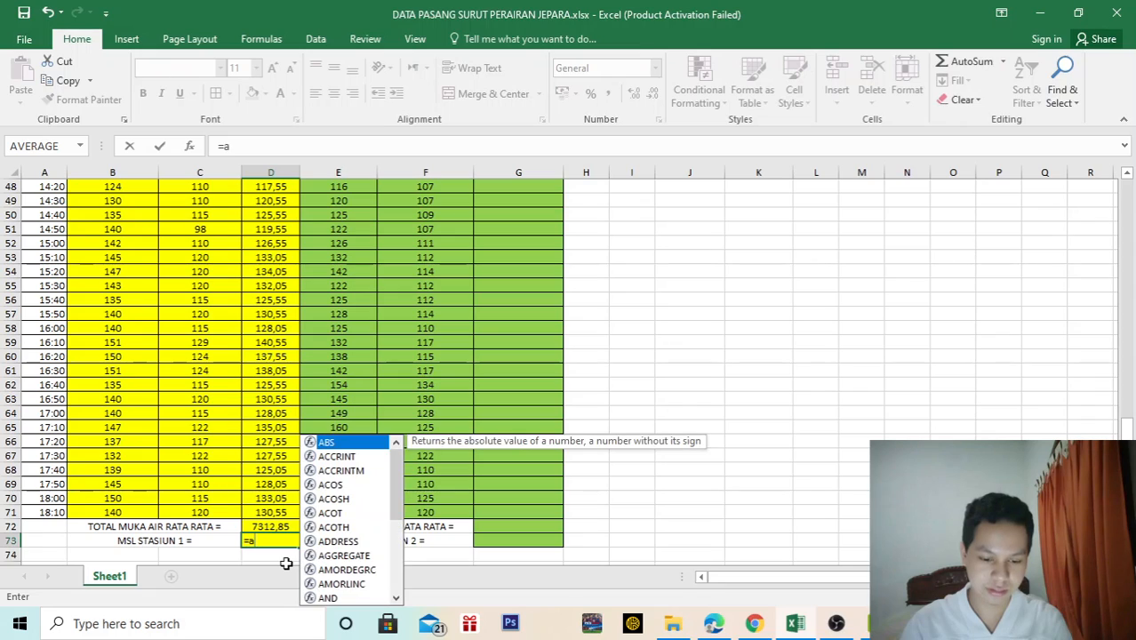
pyautogui.write('ve')
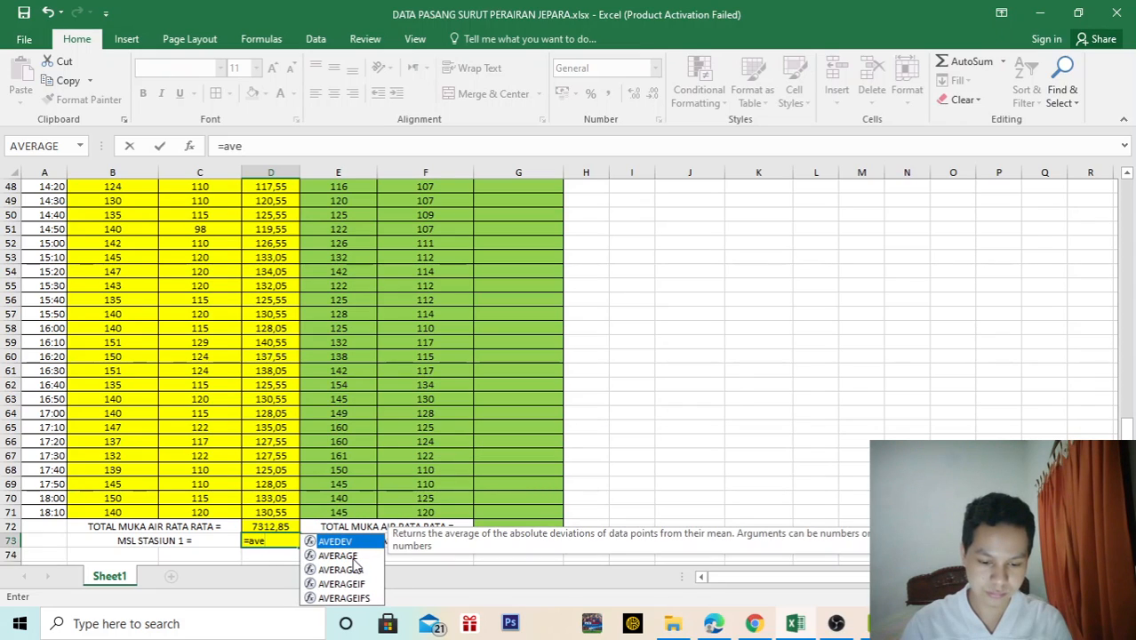
pyautogui.click(342, 555)
pyautogui.doubleClick(342, 556)
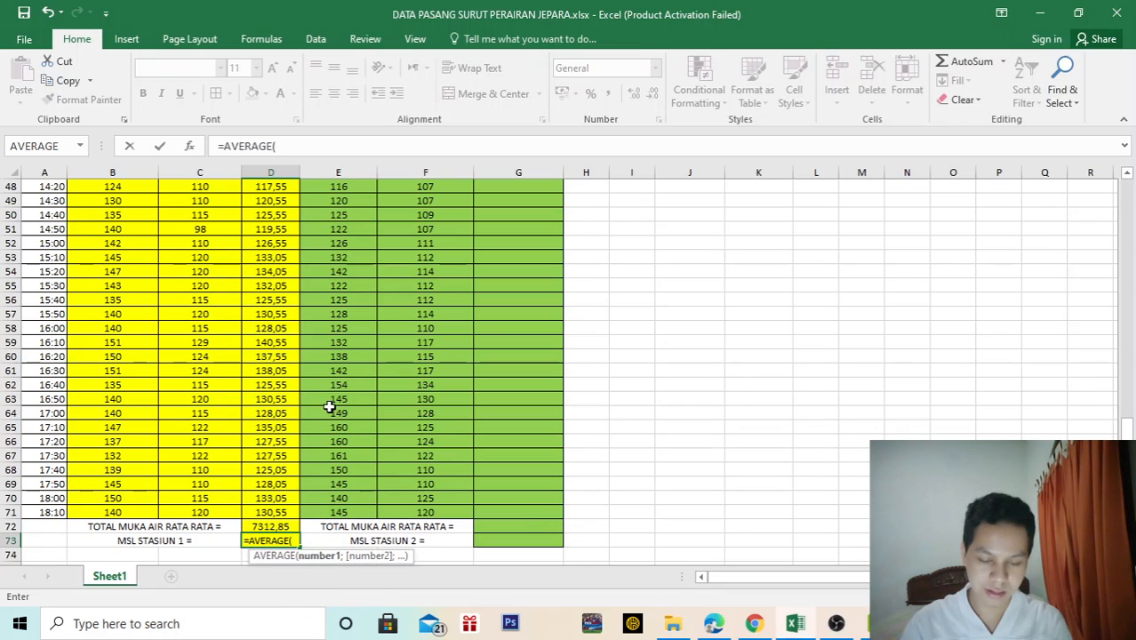
pyautogui.scroll(15, 275, 433)
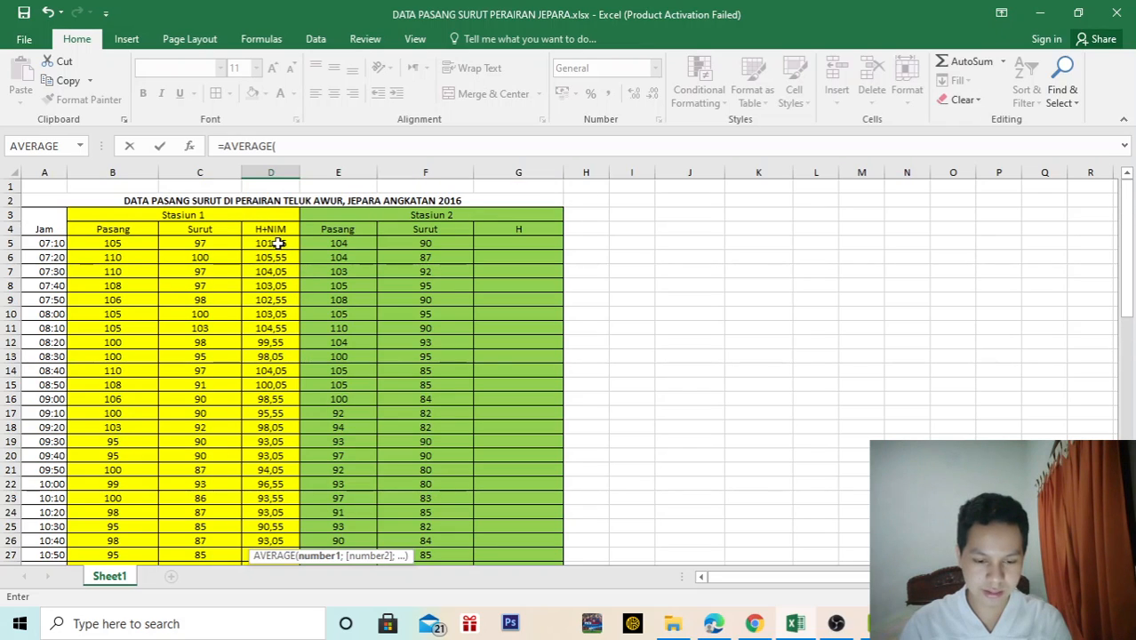
pyautogui.moveTo(278, 242); pyautogui.dragTo(266, 508)
pyautogui.press('Return')
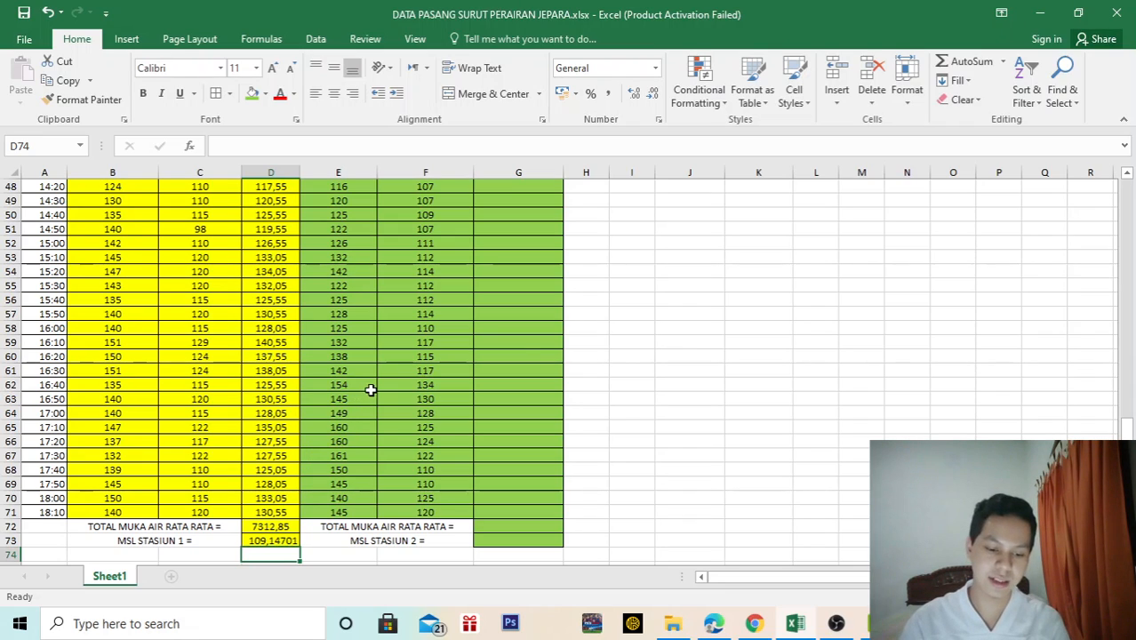
# - Change the Stasiun 2 column header in G4 to H+NIM
pyautogui.scroll(14, 529, 356)
pyautogui.scroll(2, 529, 356)
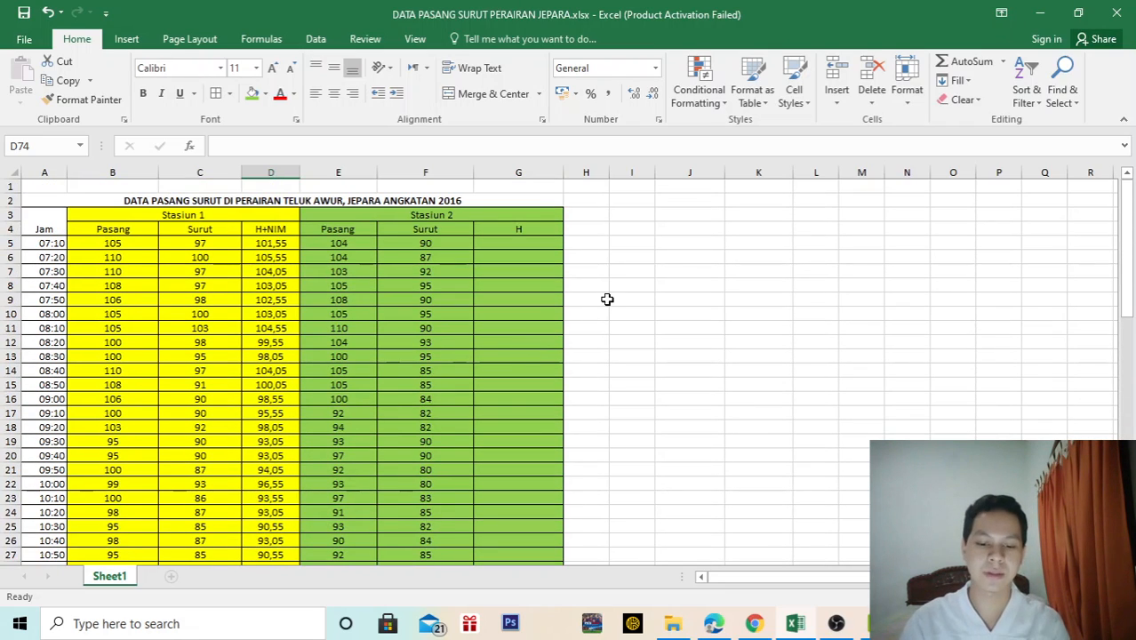
pyautogui.click(553, 227)
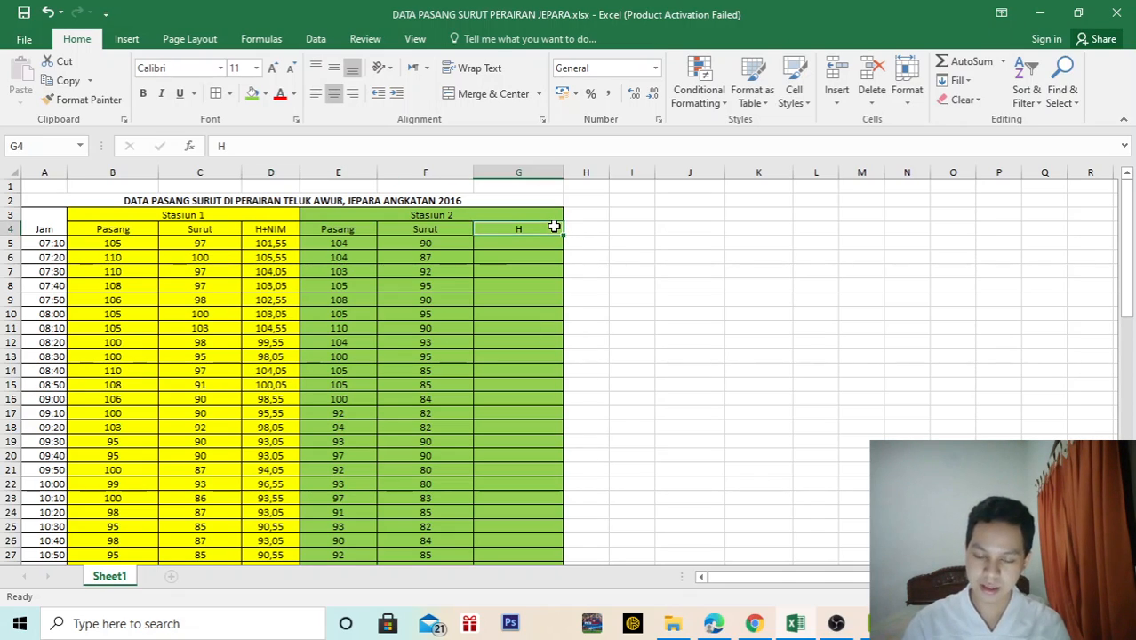
pyautogui.doubleClick(554, 227)
pyautogui.write('=N')
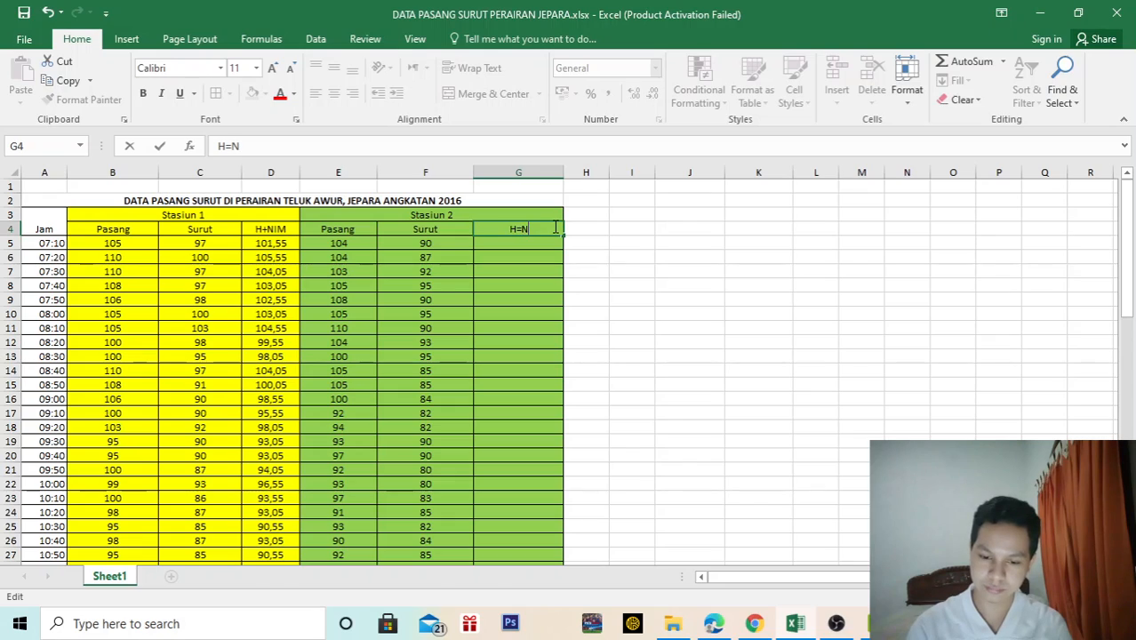
pyautogui.write('IM')
pyautogui.press('BackSpace')
pyautogui.press('BackSpace')
pyautogui.press('BackSpace')
pyautogui.press('BackSpace')
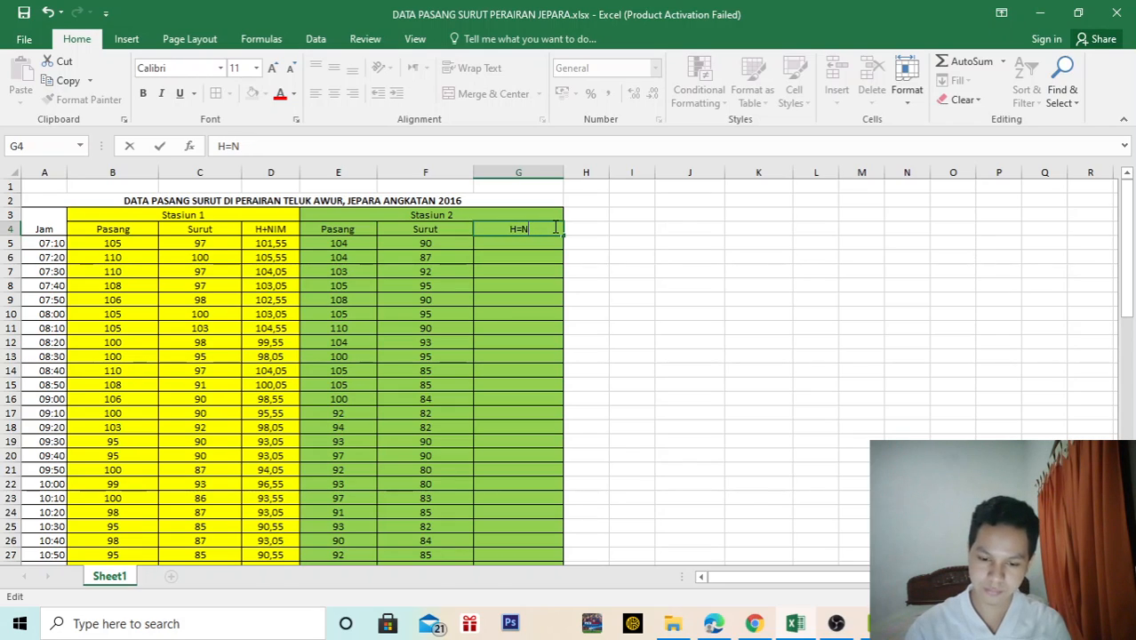
pyautogui.write('+NIM')
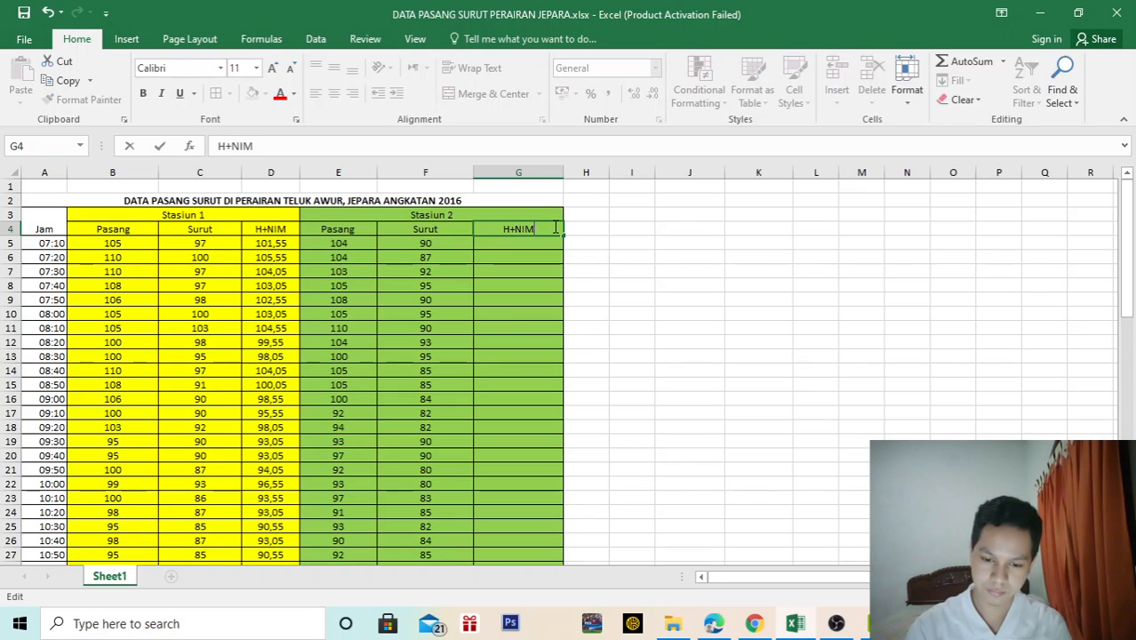
pyautogui.press('Return')
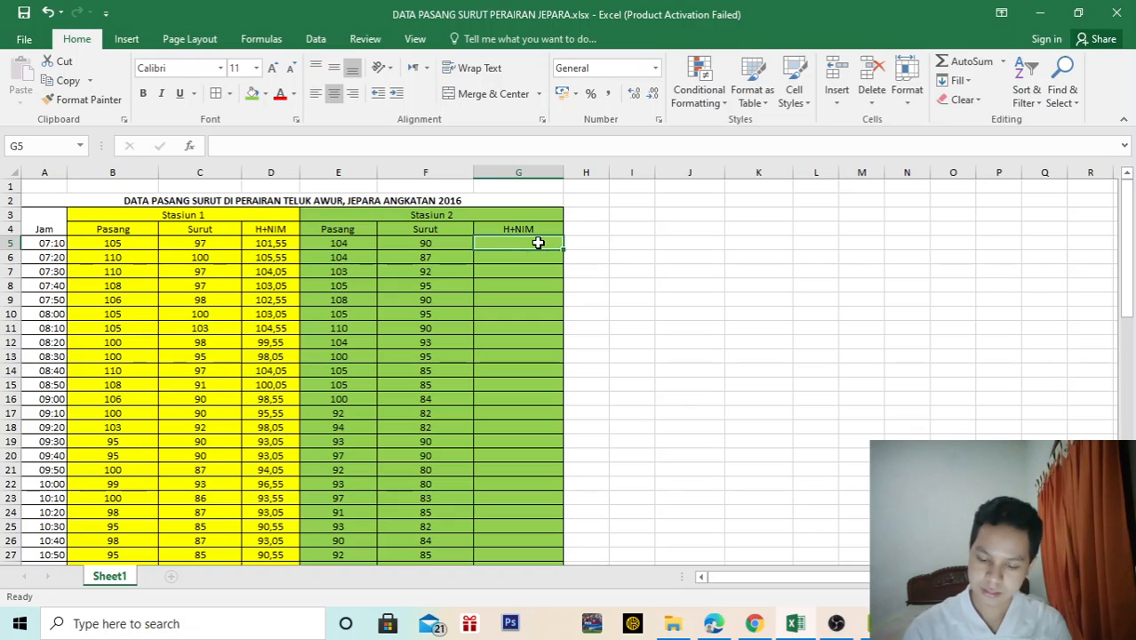
# - Enter the formula =SUM(E5+F5)/2+0,55 in G5 and fill it down the Stasiun 2 H+NIM column through row 71
pyautogui.write('=')
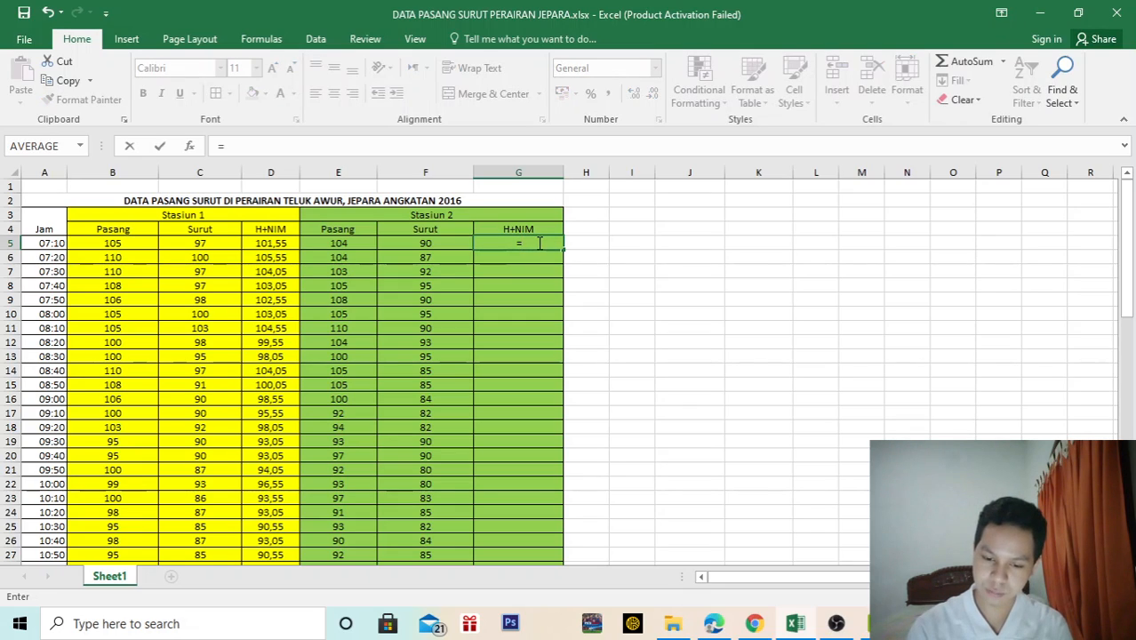
pyautogui.write('sum')
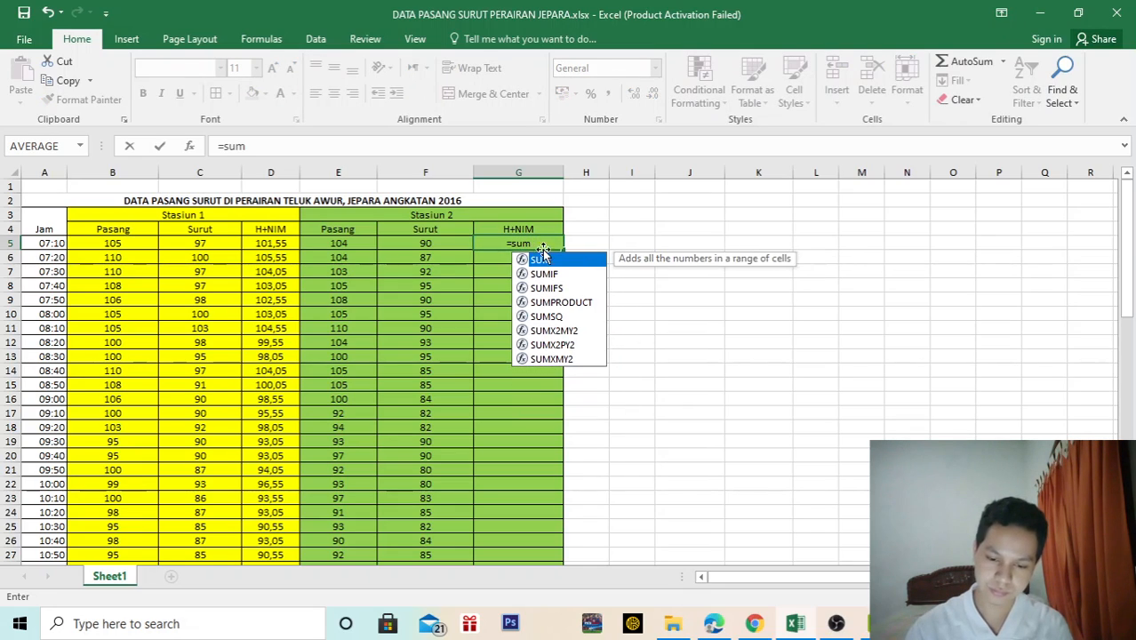
pyautogui.doubleClick(542, 256)
pyautogui.click(359, 242)
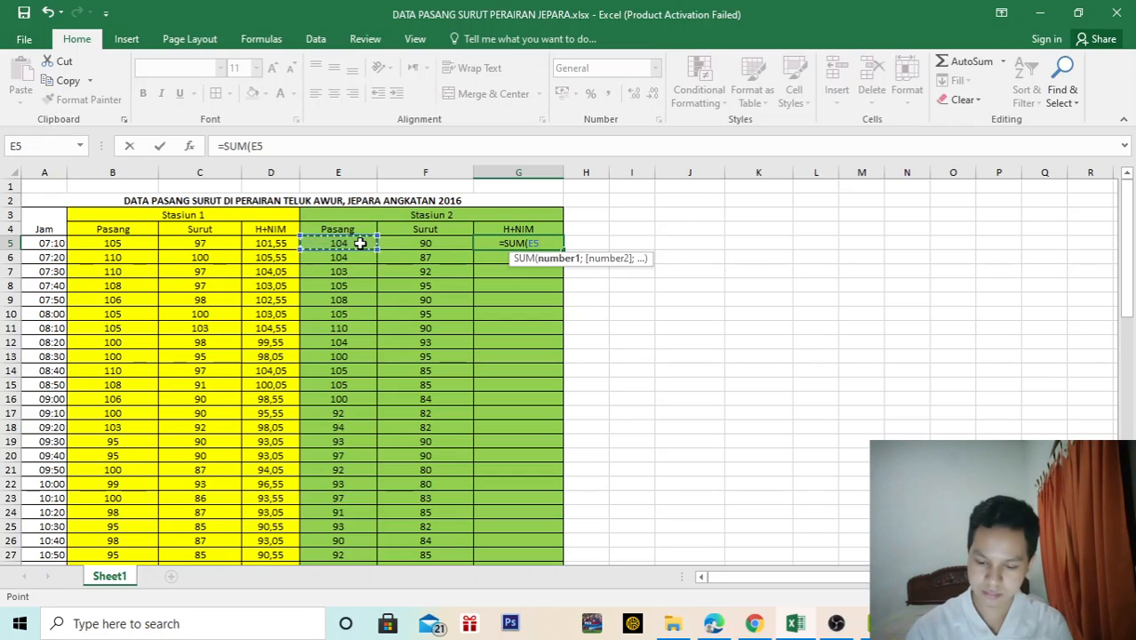
pyautogui.write('+')
pyautogui.click(427, 247)
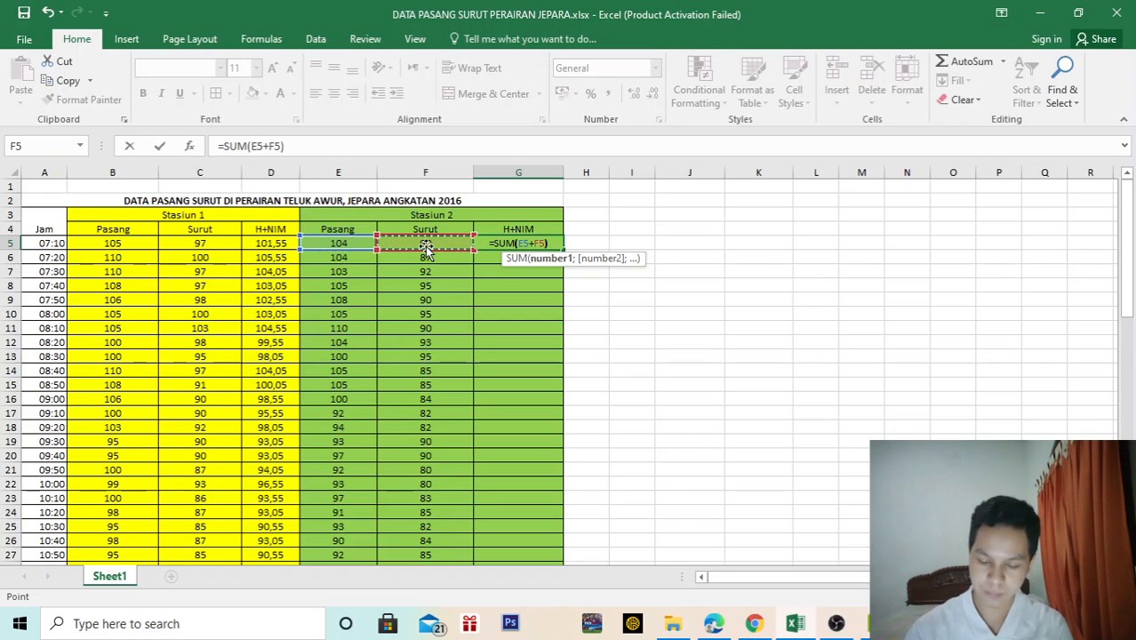
pyautogui.write(')/2+')
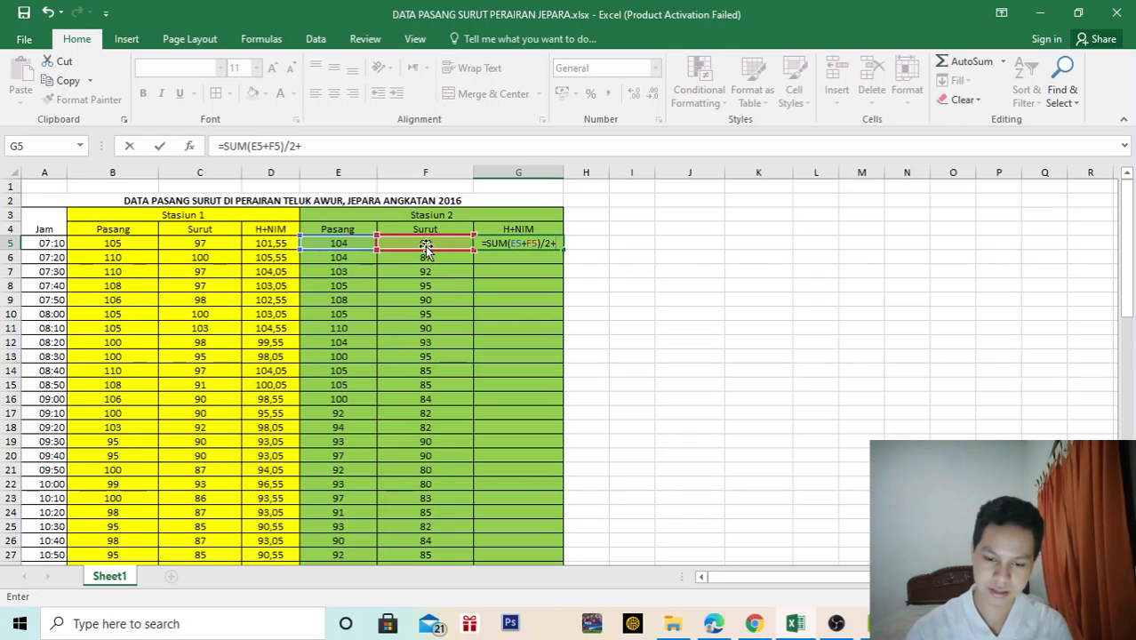
pyautogui.write('0,55')
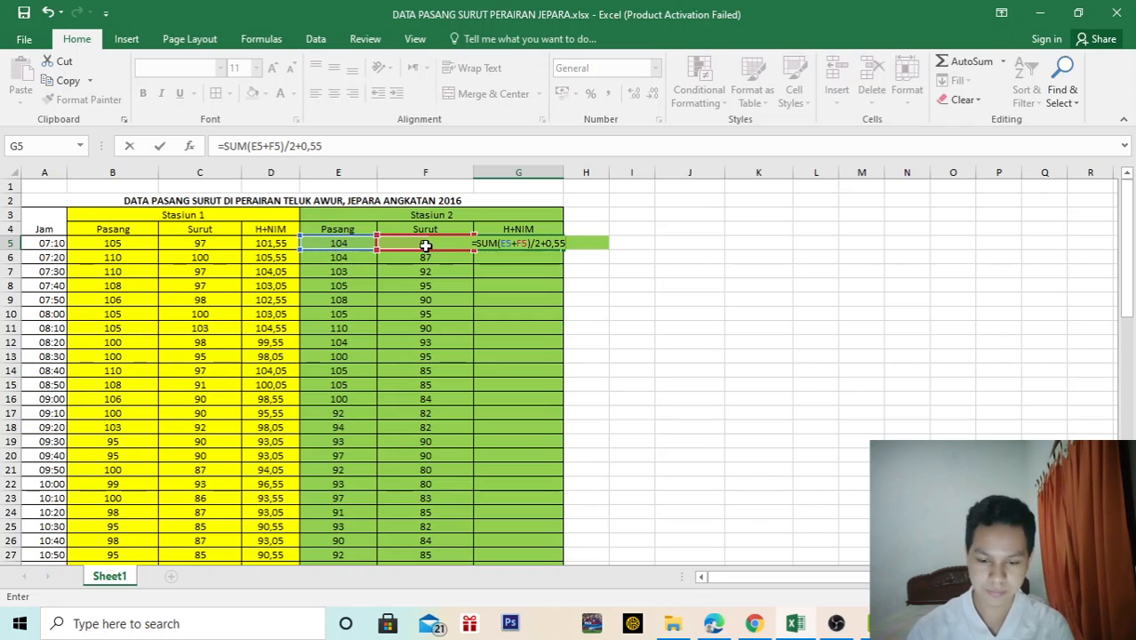
pyautogui.press('Return')
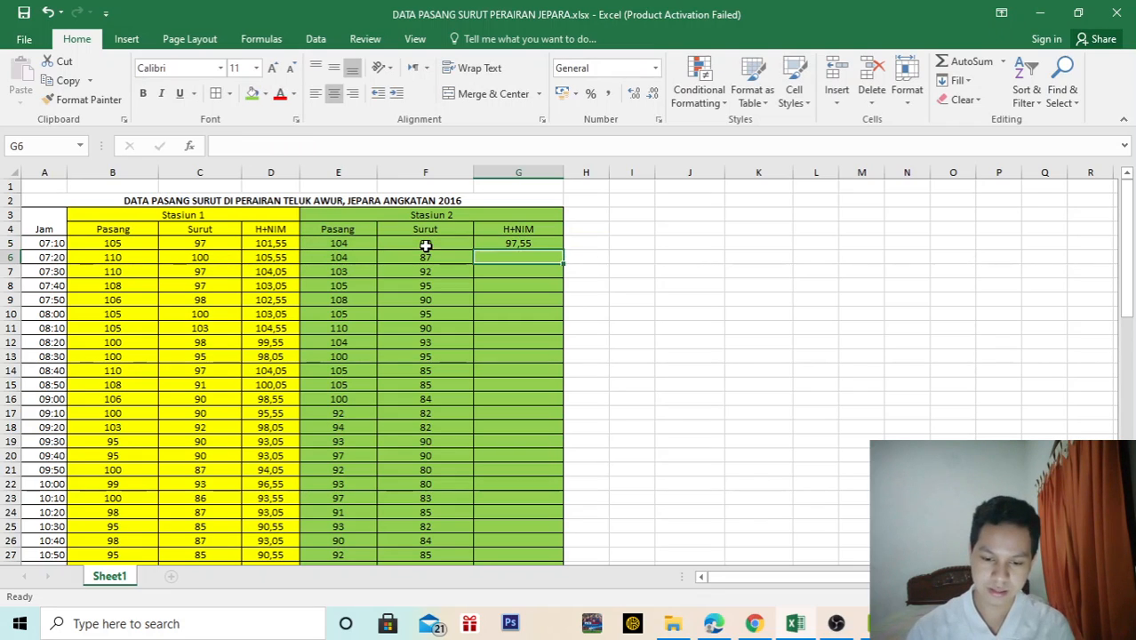
pyautogui.click(547, 244)
pyautogui.moveTo(564, 250); pyautogui.dragTo(551, 520)
# - Total the Stasiun 2 H+NIM values in cell G72 with a SUM of G5:G71
pyautogui.click(537, 530)
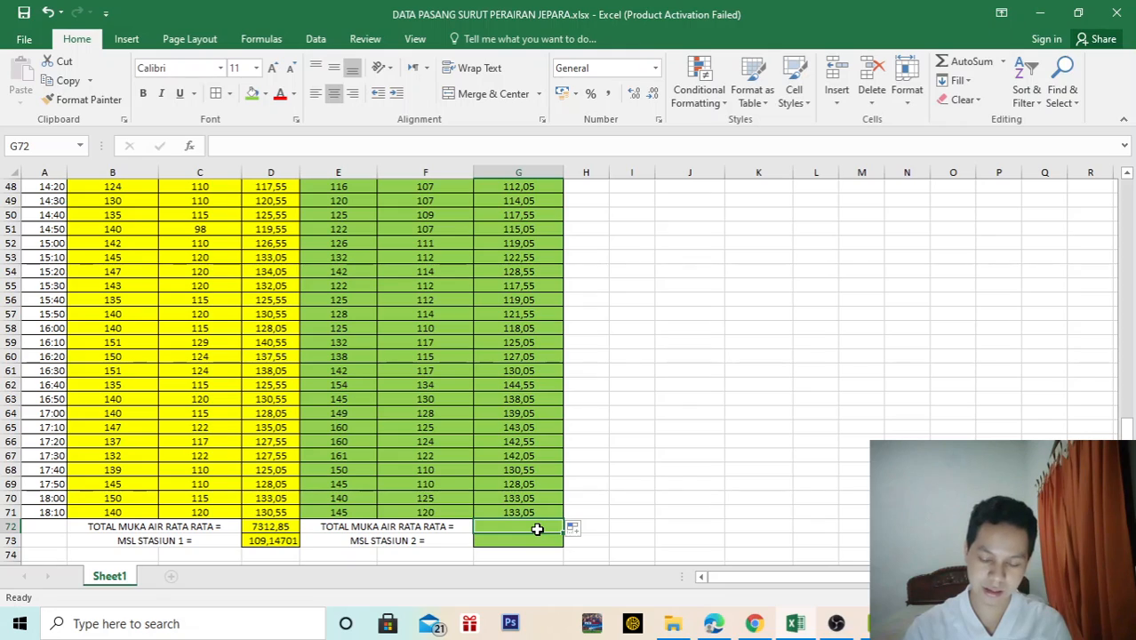
pyautogui.write('=SUM')
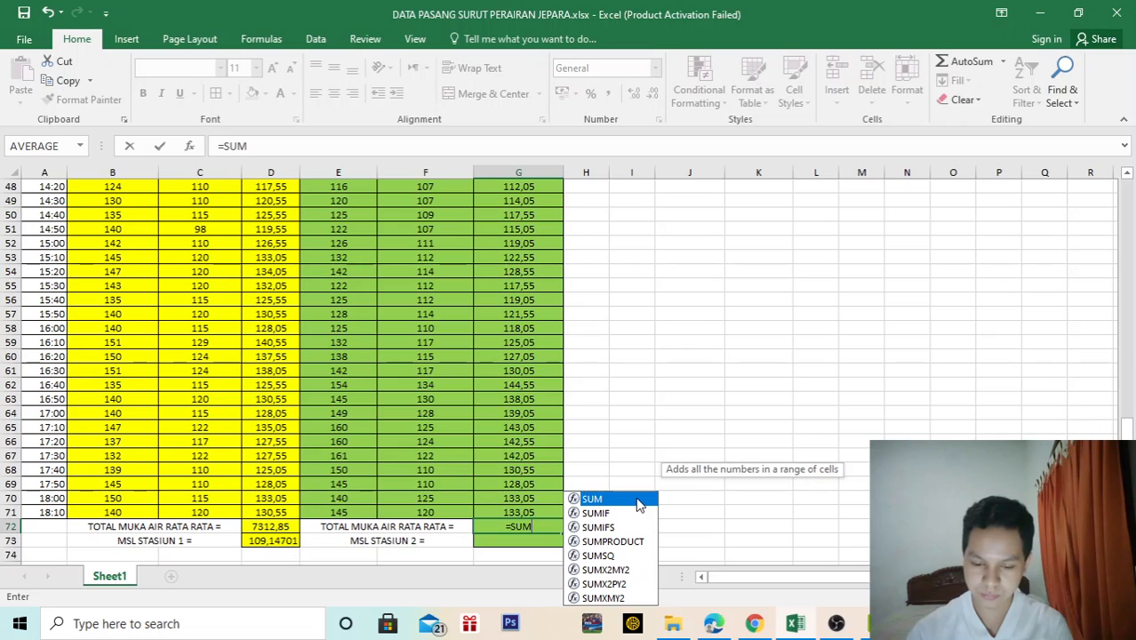
pyautogui.doubleClick(608, 503)
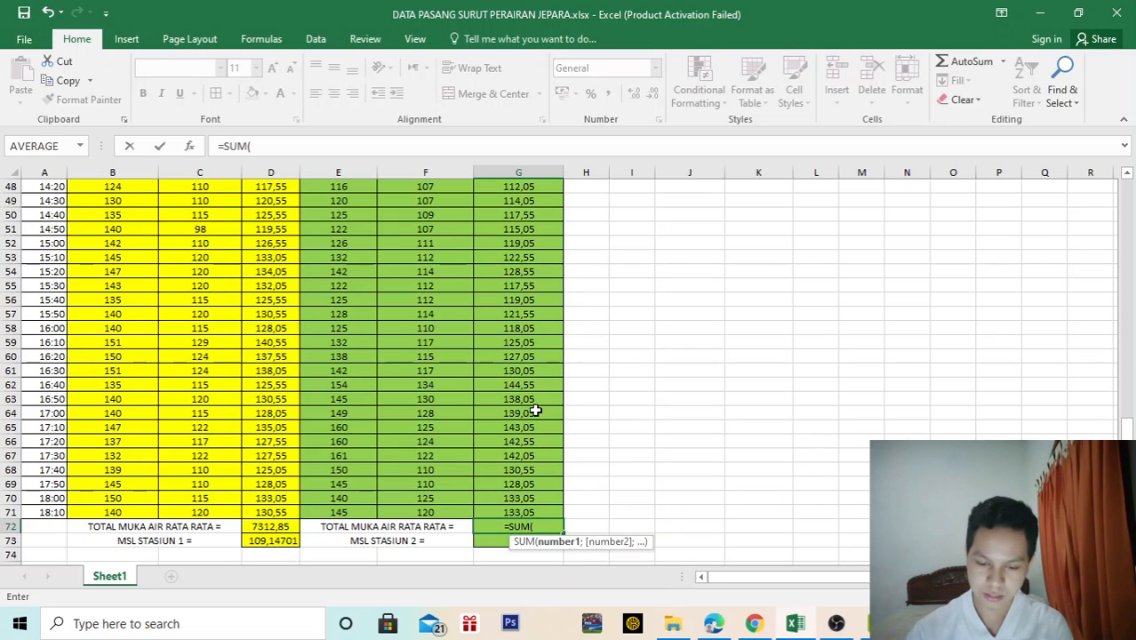
pyautogui.scroll(16, 535, 411)
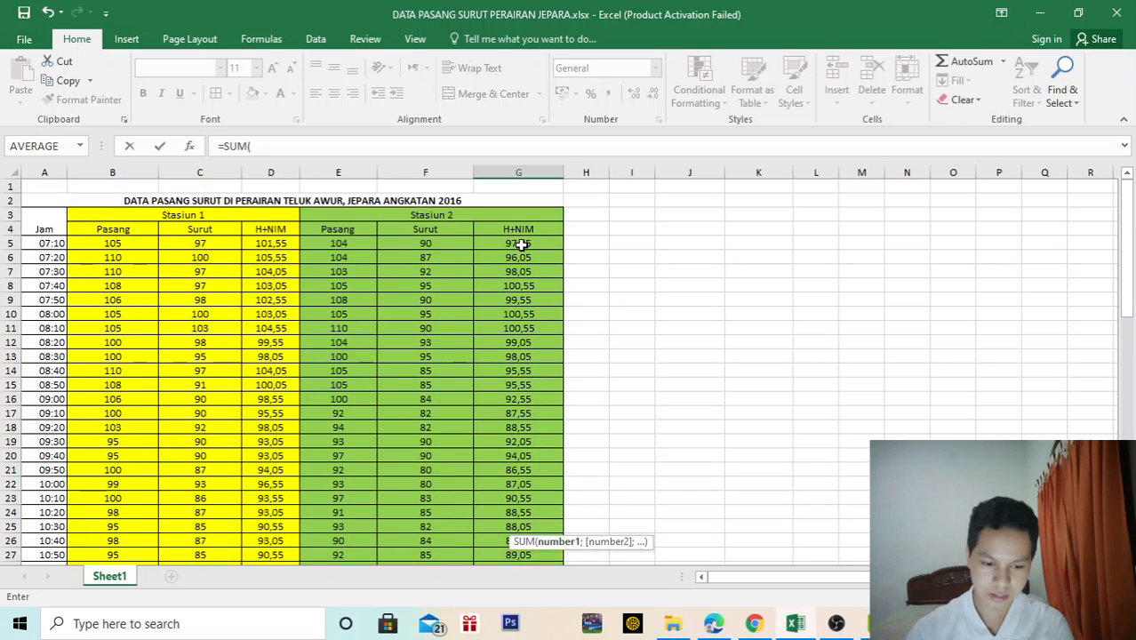
pyautogui.moveTo(522, 242); pyautogui.dragTo(508, 528)
pyautogui.write(')')
pyautogui.press('Return')
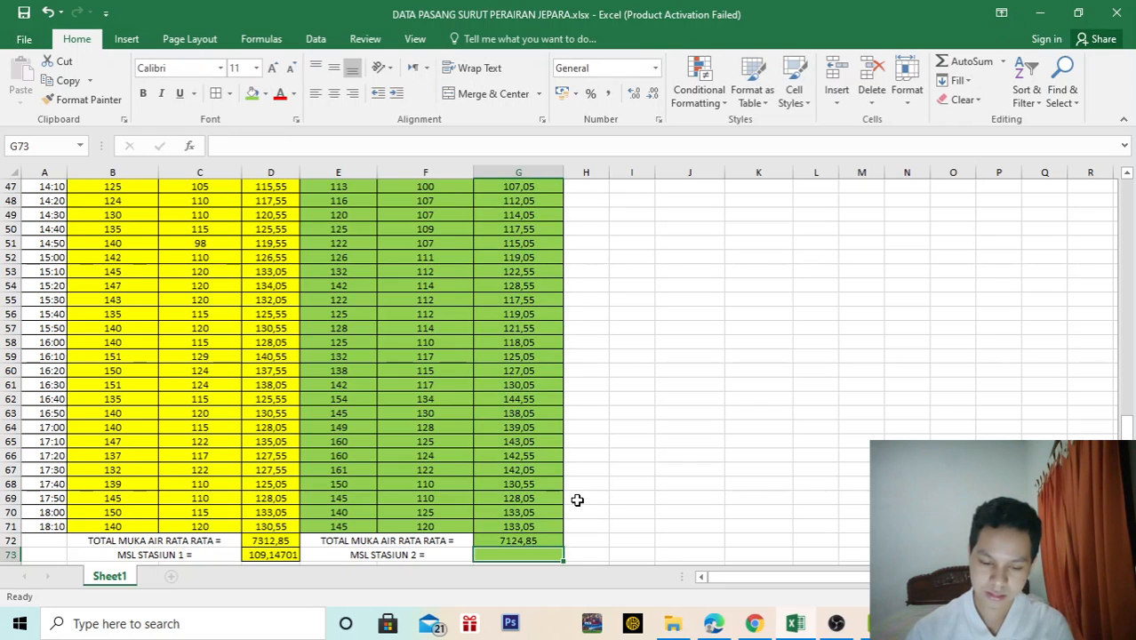
# - Compute the Stasiun 2 MSL in cell G73 as the AVERAGE of G5:G71
pyautogui.scroll(-2, 542, 490)
pyautogui.scroll(2, 577, 446)
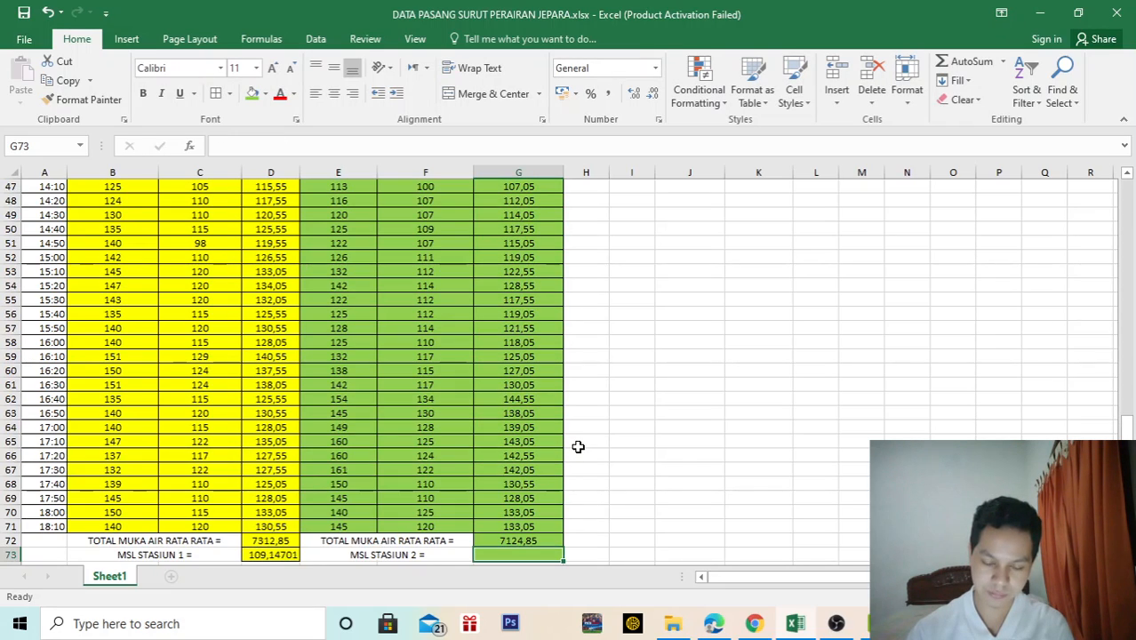
pyautogui.write('=')
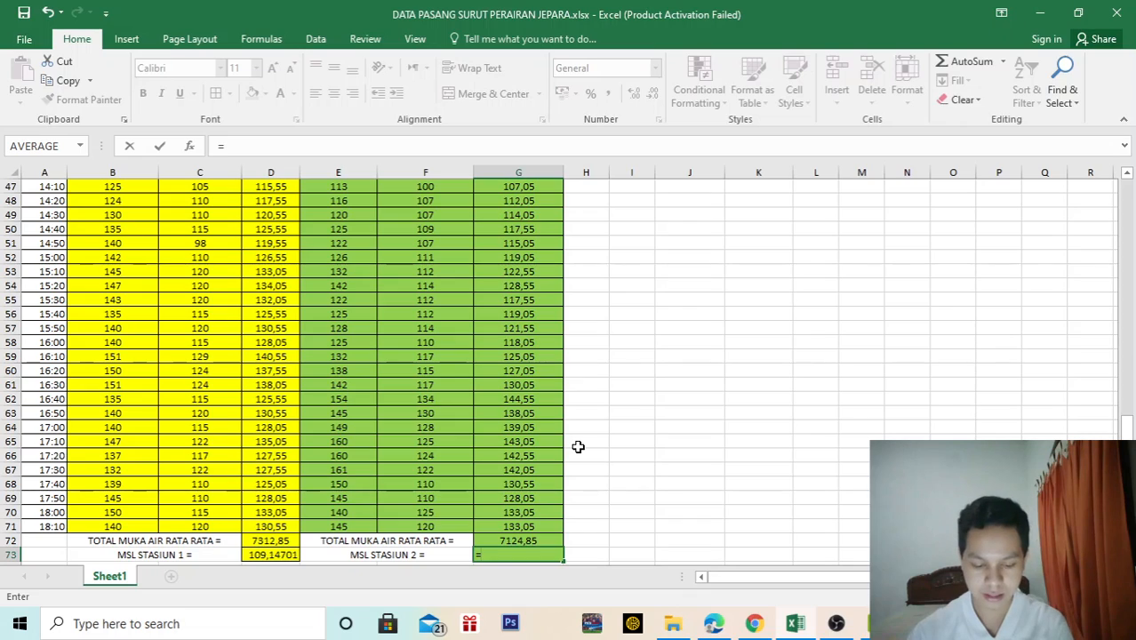
pyautogui.write('a')
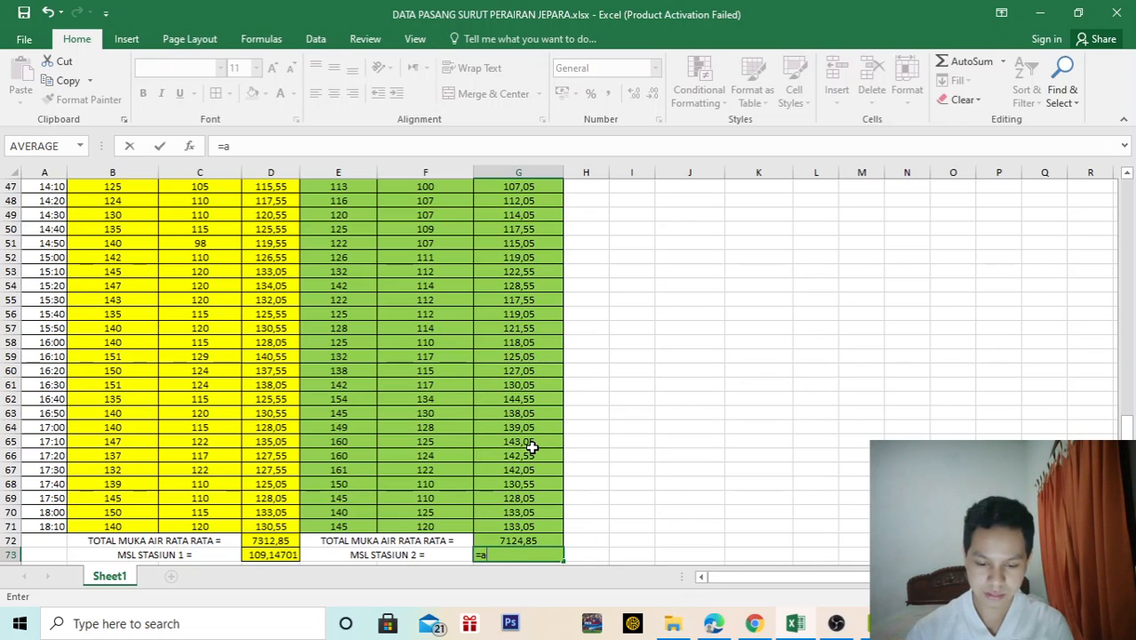
pyautogui.write('ve')
pyautogui.doubleClick(527, 492)
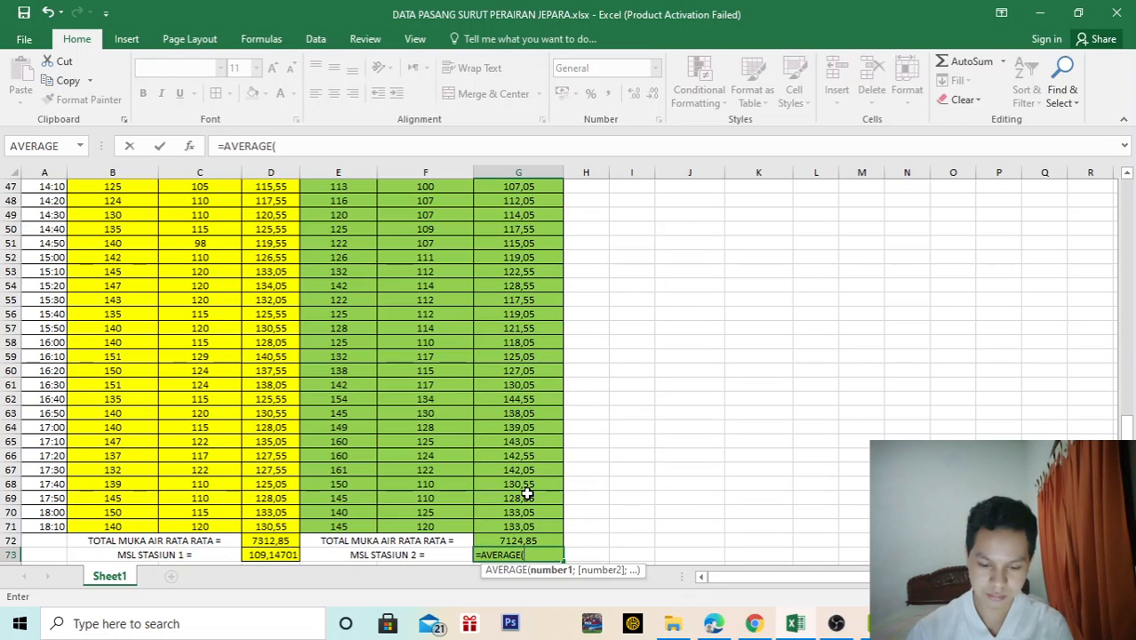
pyautogui.scroll(15, 529, 489)
pyautogui.click(538, 244)
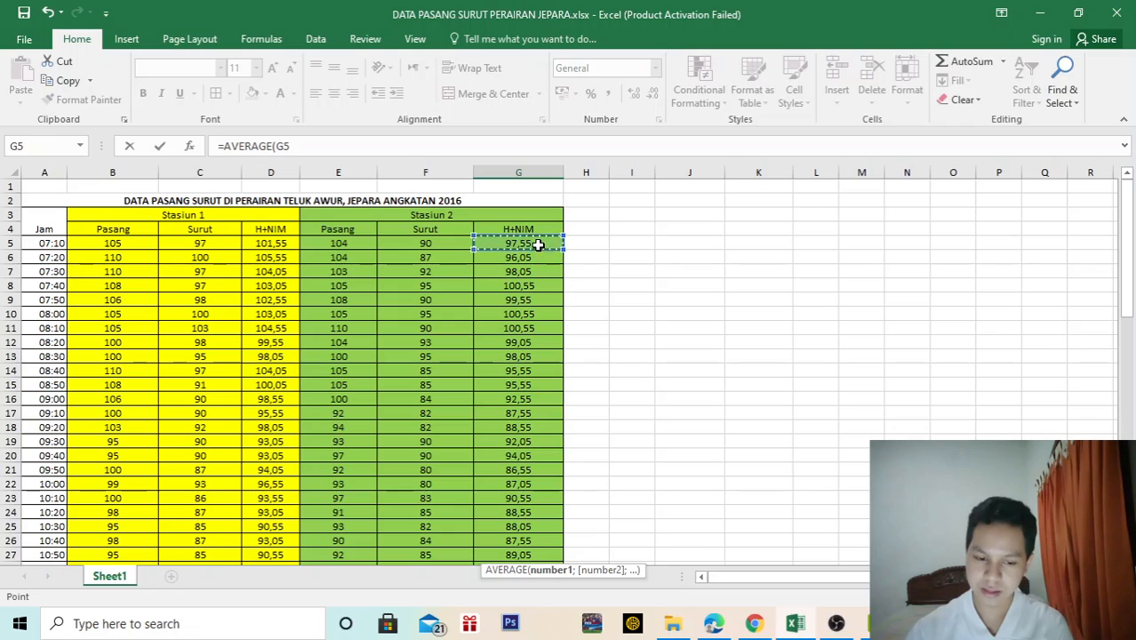
pyautogui.moveTo(538, 244); pyautogui.dragTo(531, 510)
pyautogui.press('Return')
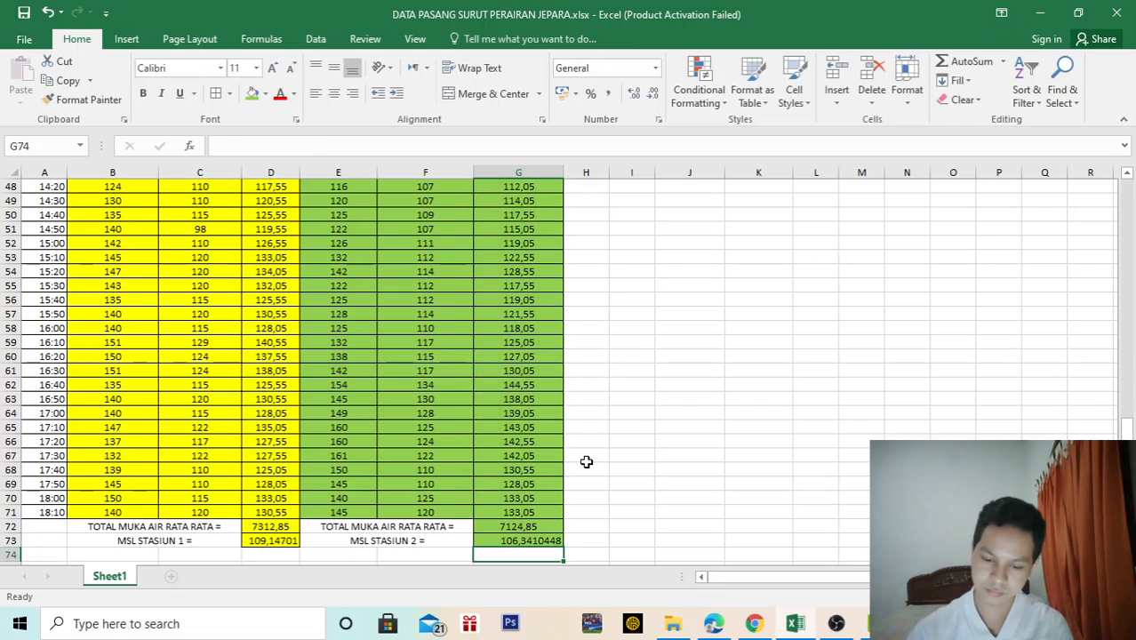
# - Apply all borders to the empty range J5:L7 to form a three-by-three table beside the tidal data
pyautogui.scroll(16, 585, 461)
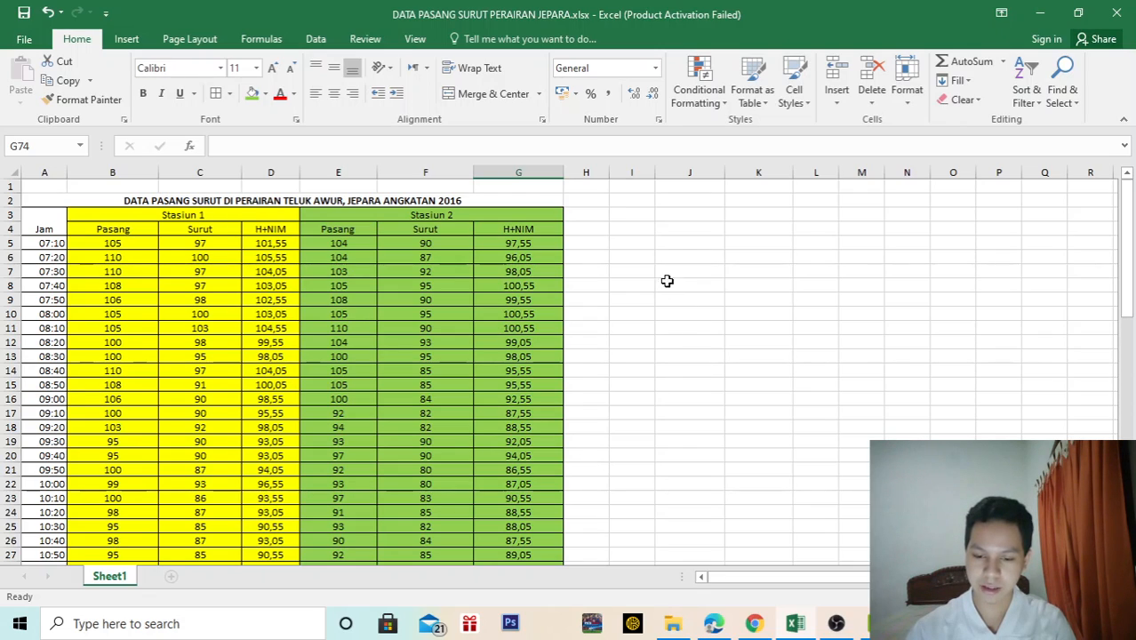
pyautogui.moveTo(677, 243); pyautogui.dragTo(801, 274)
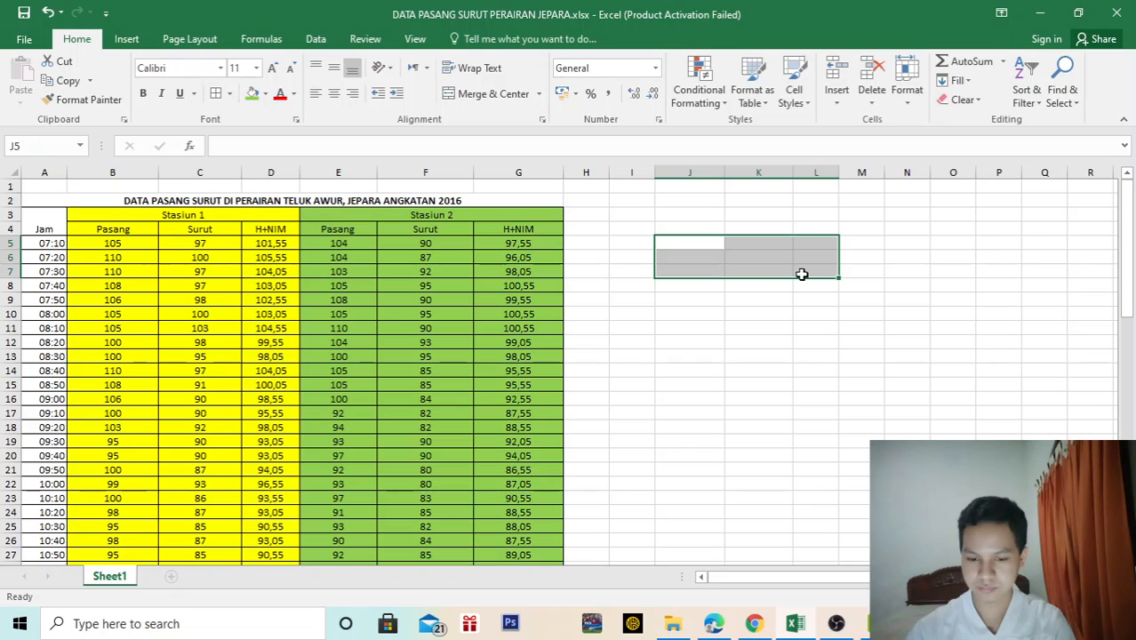
pyautogui.click(219, 94)
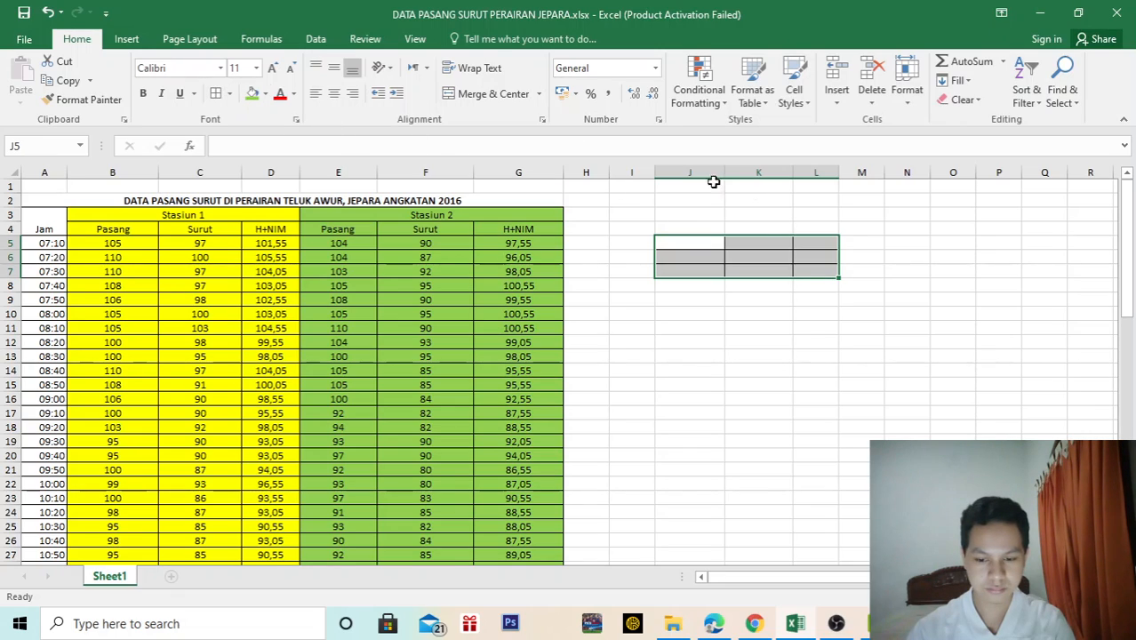
pyautogui.click(853, 299)
# - Enter the headers Stasiun 1 in K5 and Stasiun 2 in L5, and widen column L slightly
pyautogui.doubleClick(754, 239)
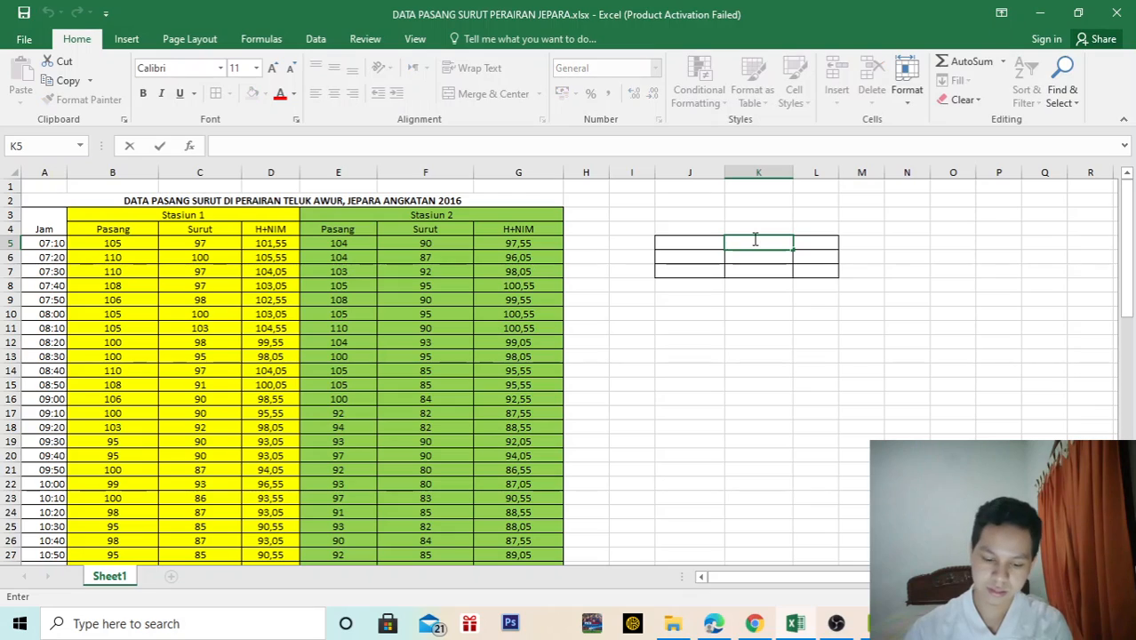
pyautogui.write('sT')
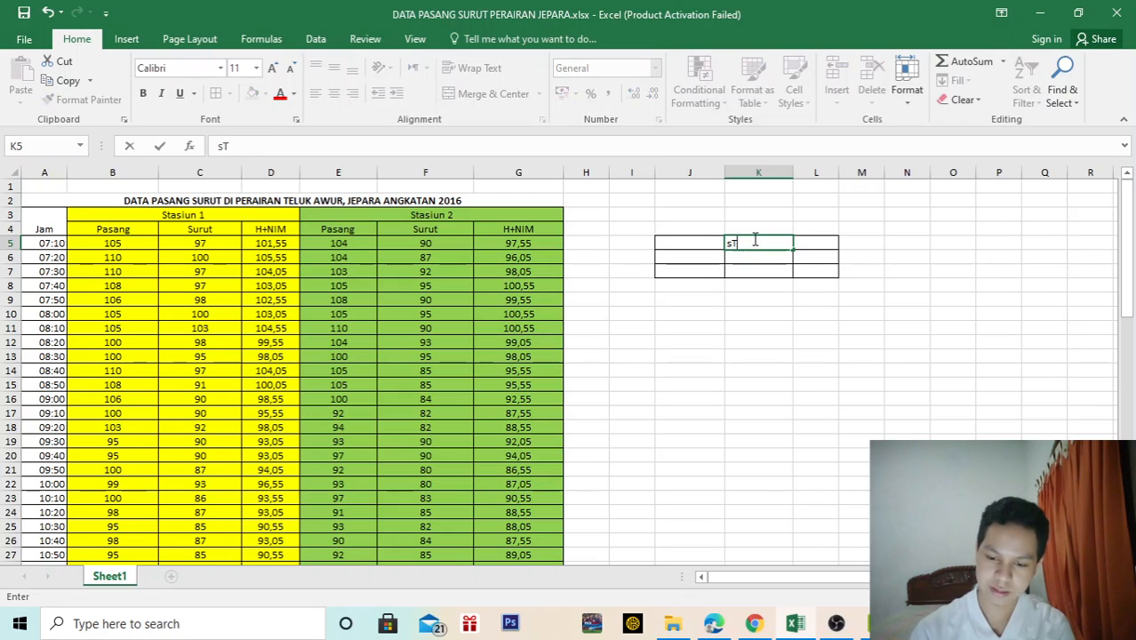
pyautogui.press('BackSpace')
pyautogui.press('BackSpace')
pyautogui.write('Sta')
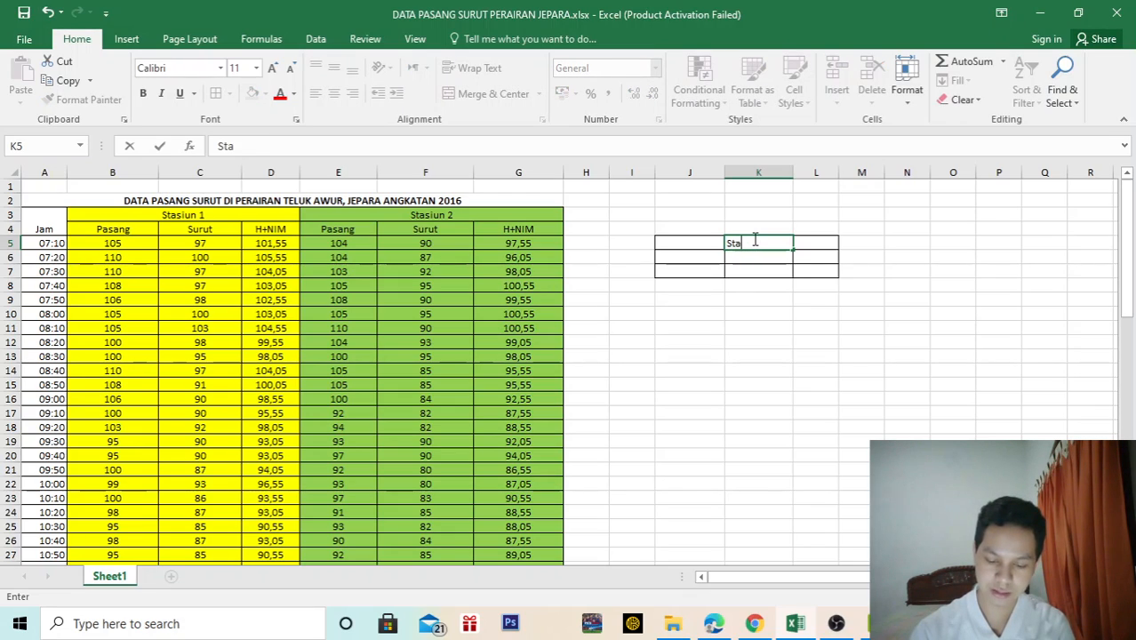
pyautogui.write('siun 1')
pyautogui.press('Tab')
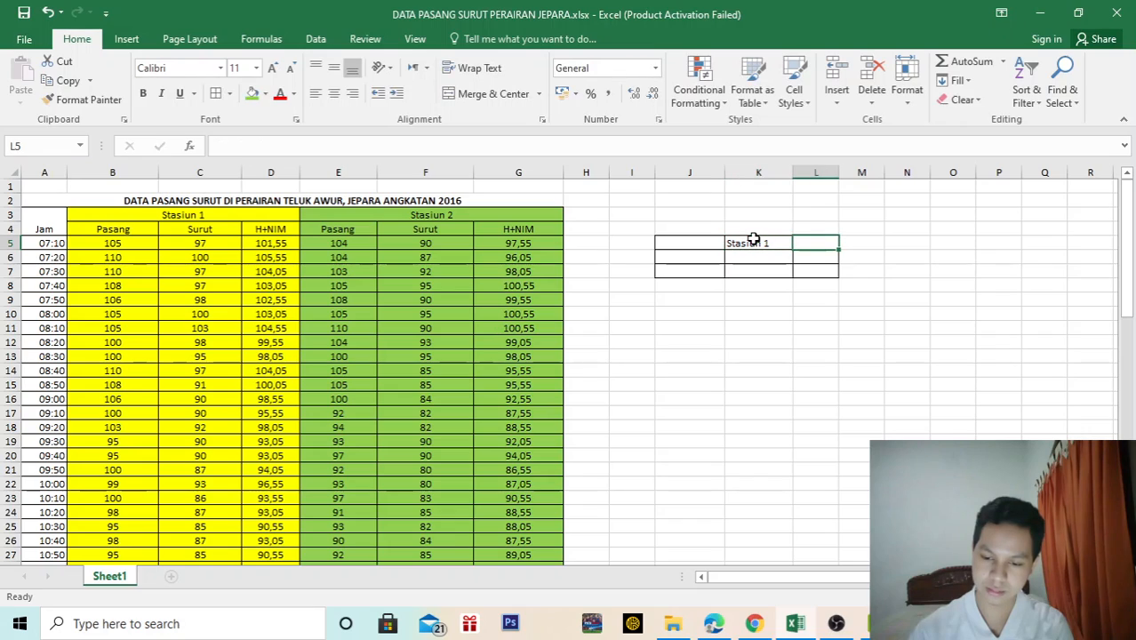
pyautogui.write('St')
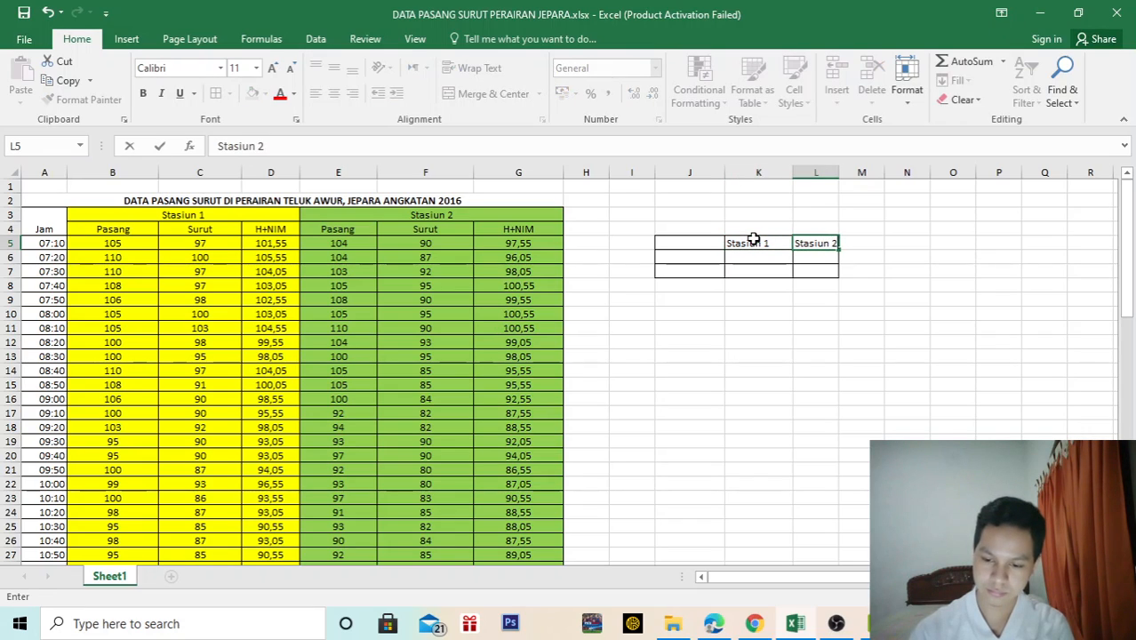
pyautogui.write('asiun 2')
pyautogui.click(904, 286)
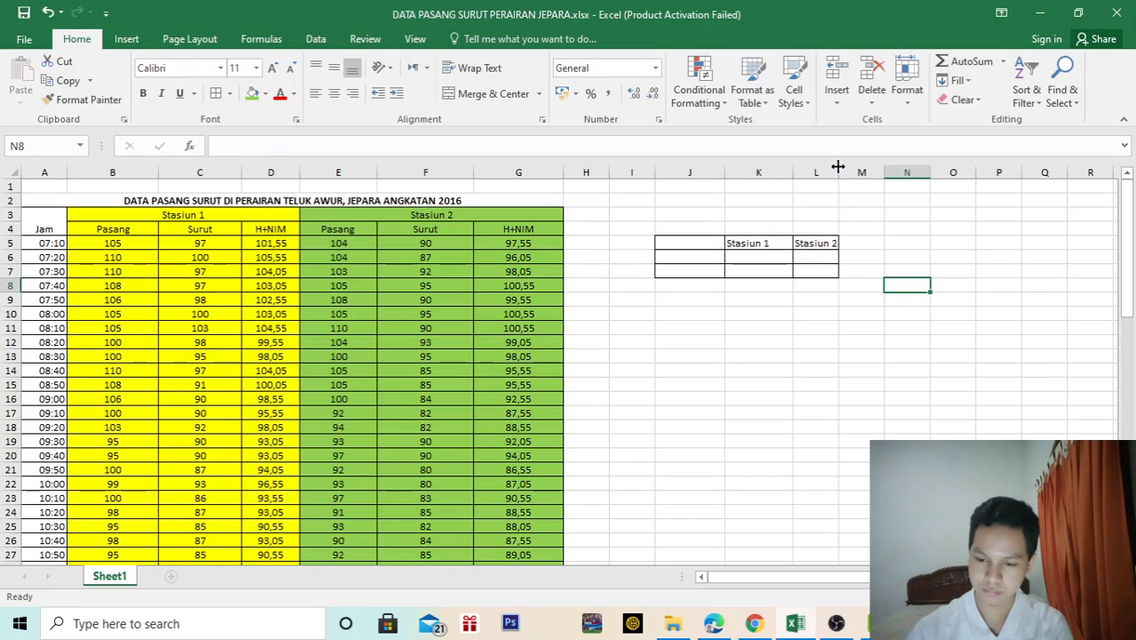
pyautogui.moveTo(837, 167); pyautogui.dragTo(862, 169)
# - Label the small table's rows HHWL in J6 and LLWL in J7
pyautogui.click(689, 256)
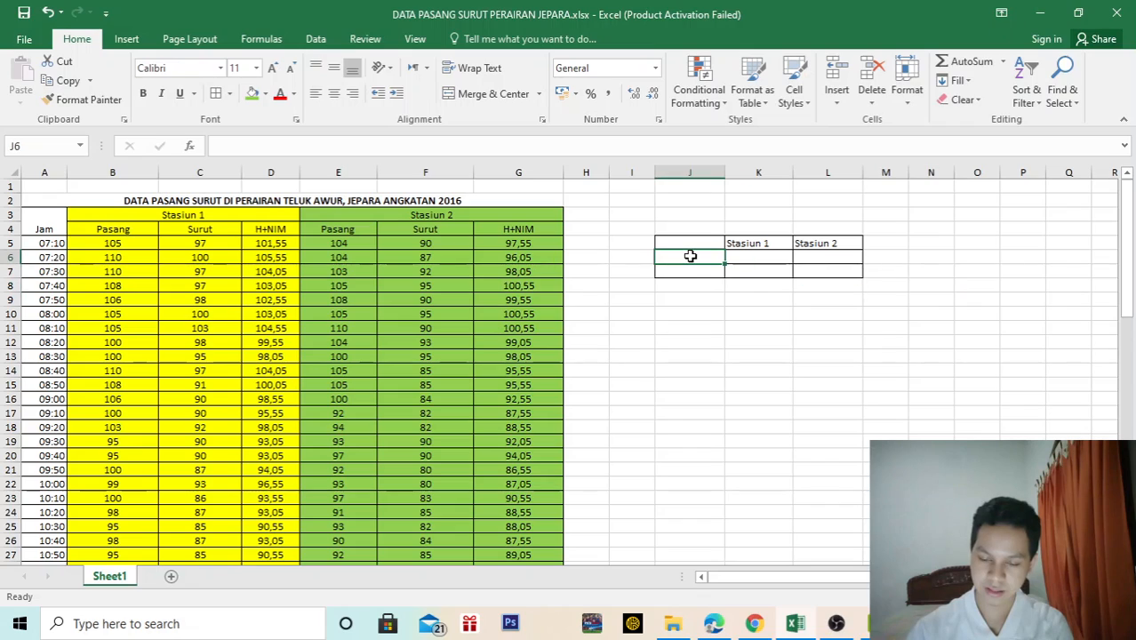
pyautogui.write('HHWL')
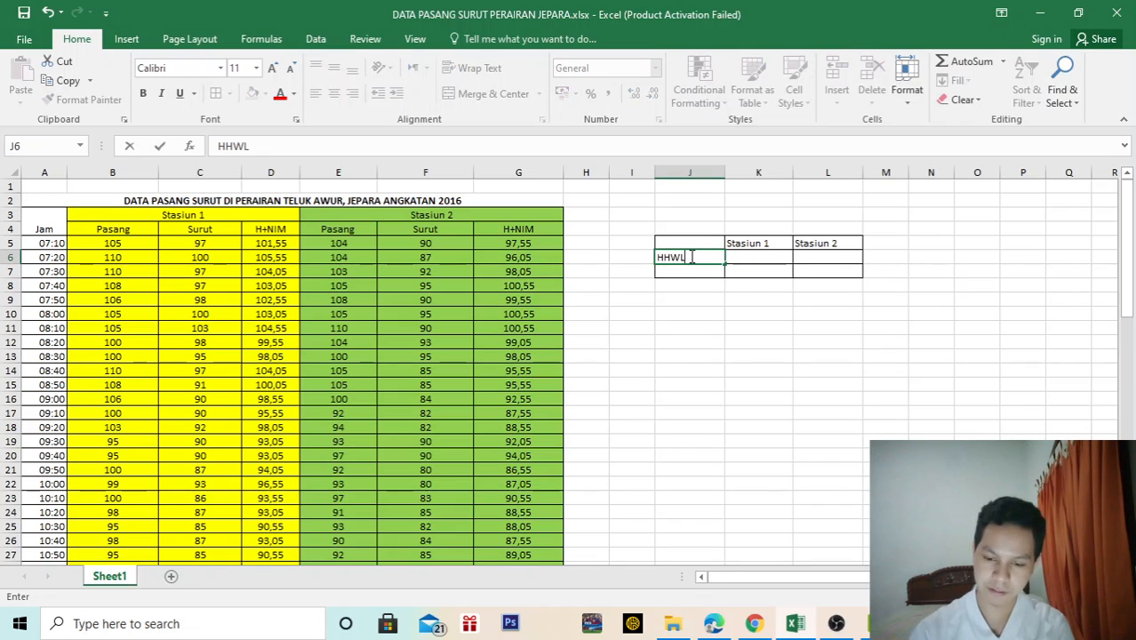
pyautogui.press('Return')
pyautogui.write('LLWL')
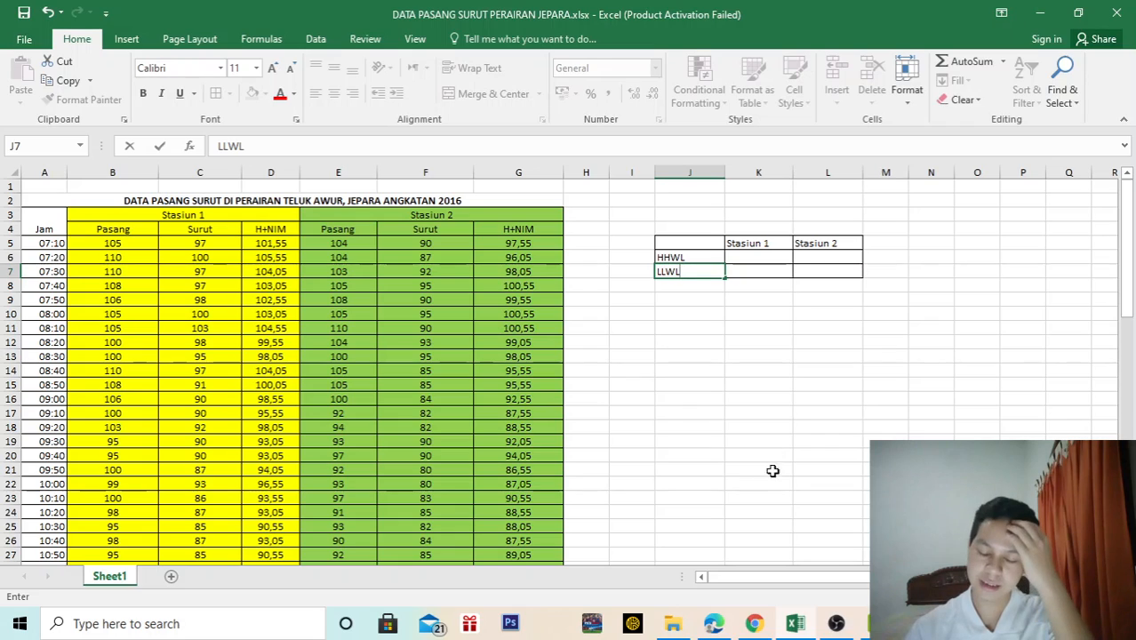
# - Switch to the journal PDF in Edge, read the definitions of the HHWL and LLWL elevations, and return to the Excel workbook
pyautogui.click(713, 625)
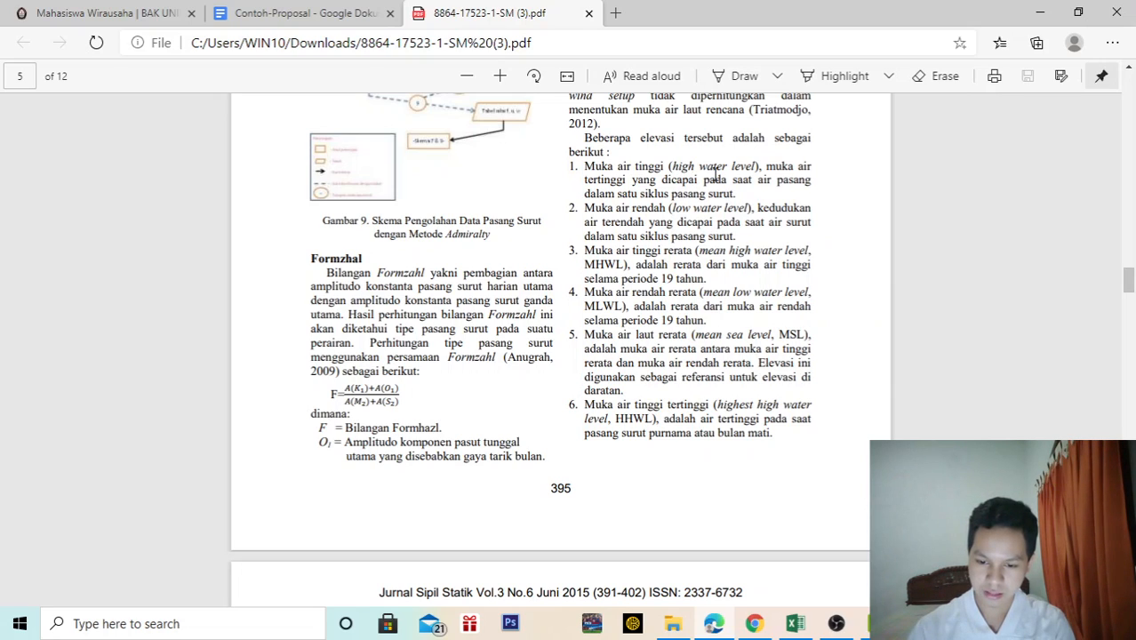
pyautogui.scroll(-3, 758, 338)
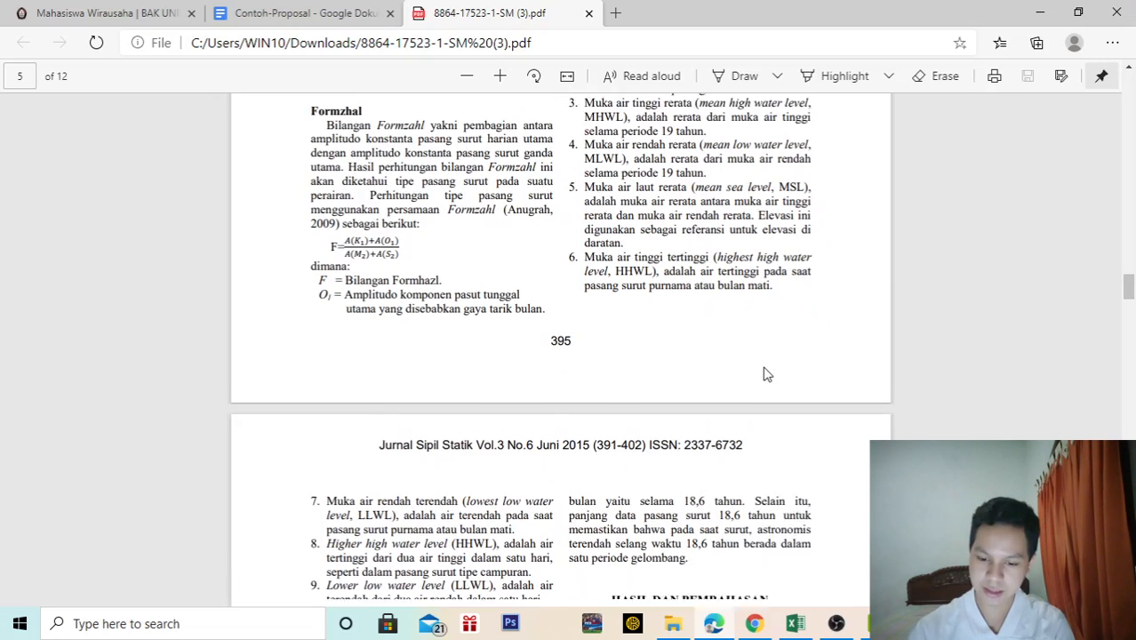
pyautogui.scroll(2, 696, 241)
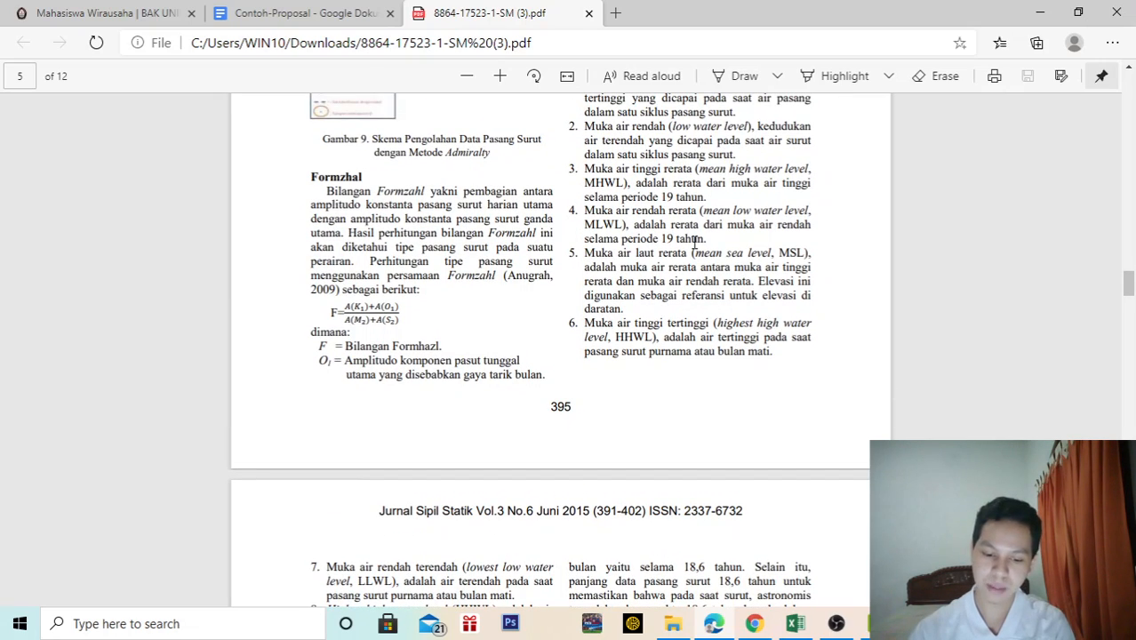
pyautogui.scroll(-2, 719, 260)
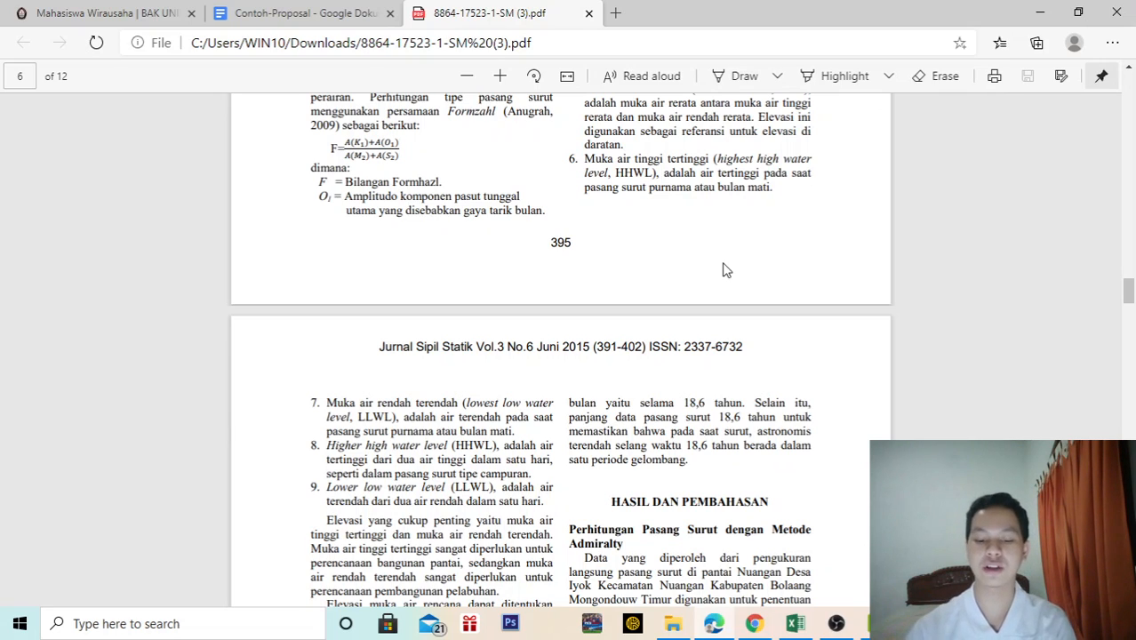
pyautogui.click(795, 623)
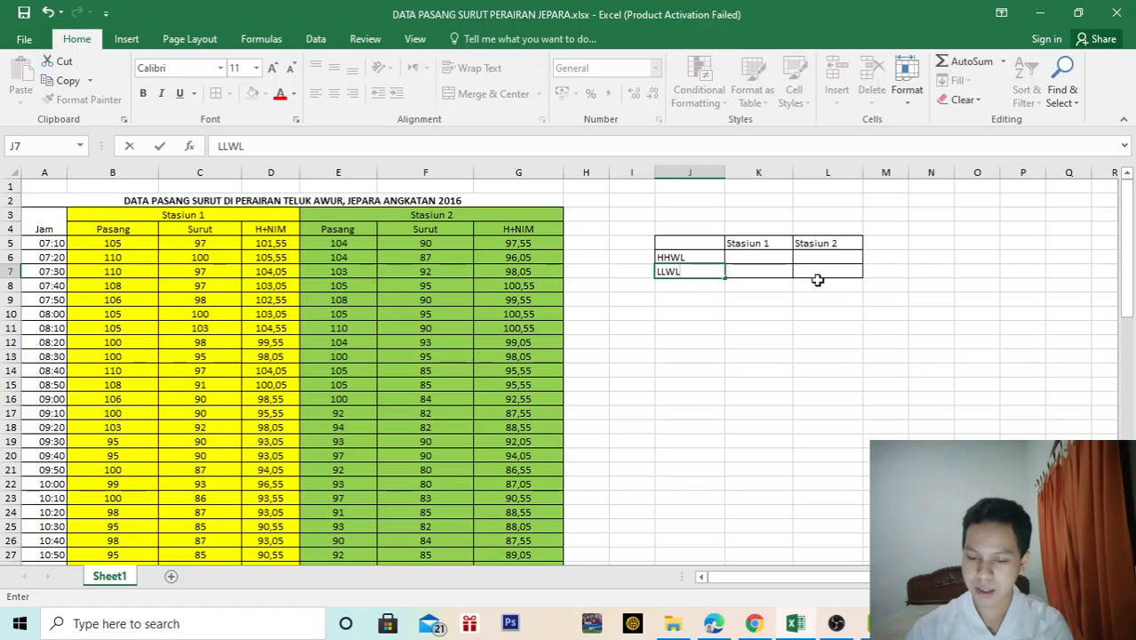
# - Compute the Stasiun 1 HHWL in K6 as the MAX of the H+NIM values in D5:D71
pyautogui.click(764, 258)
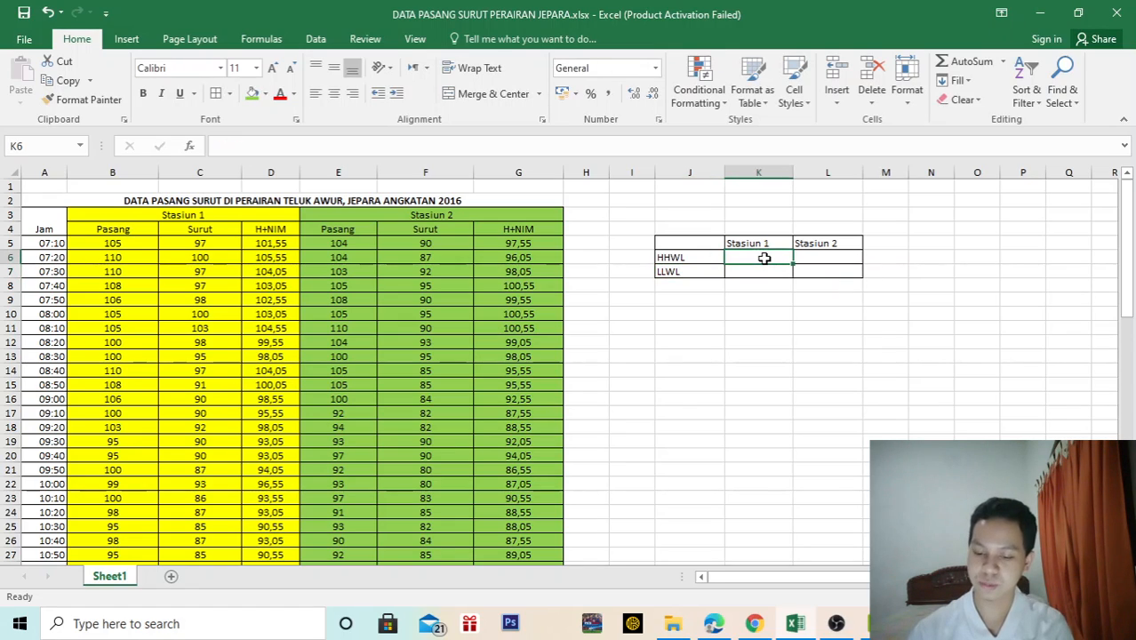
pyautogui.write('=')
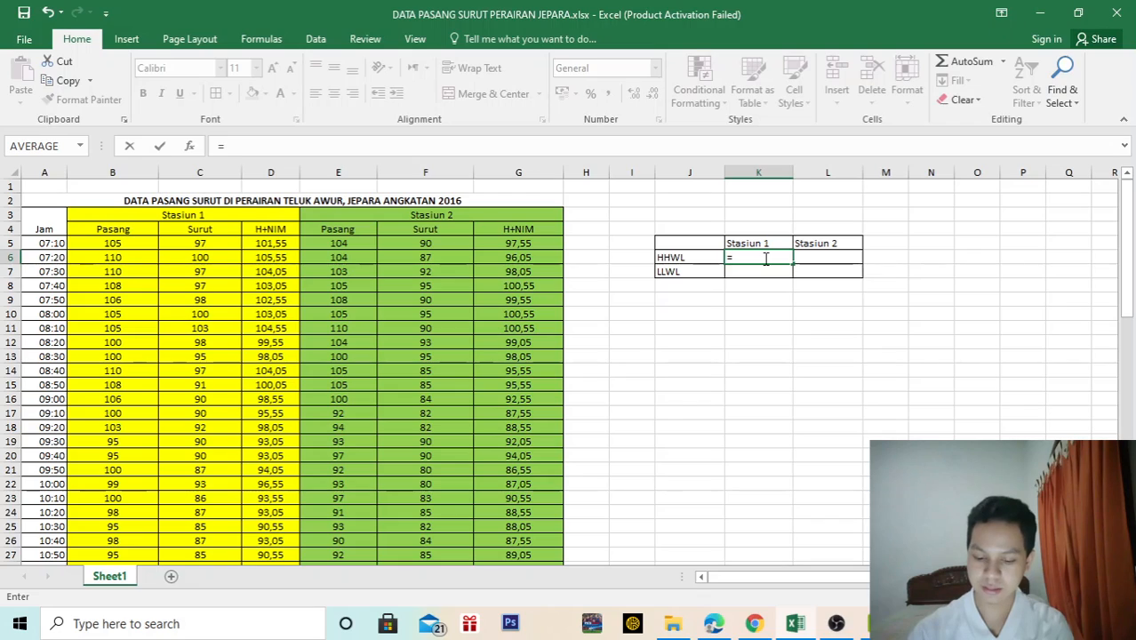
pyautogui.write('Max')
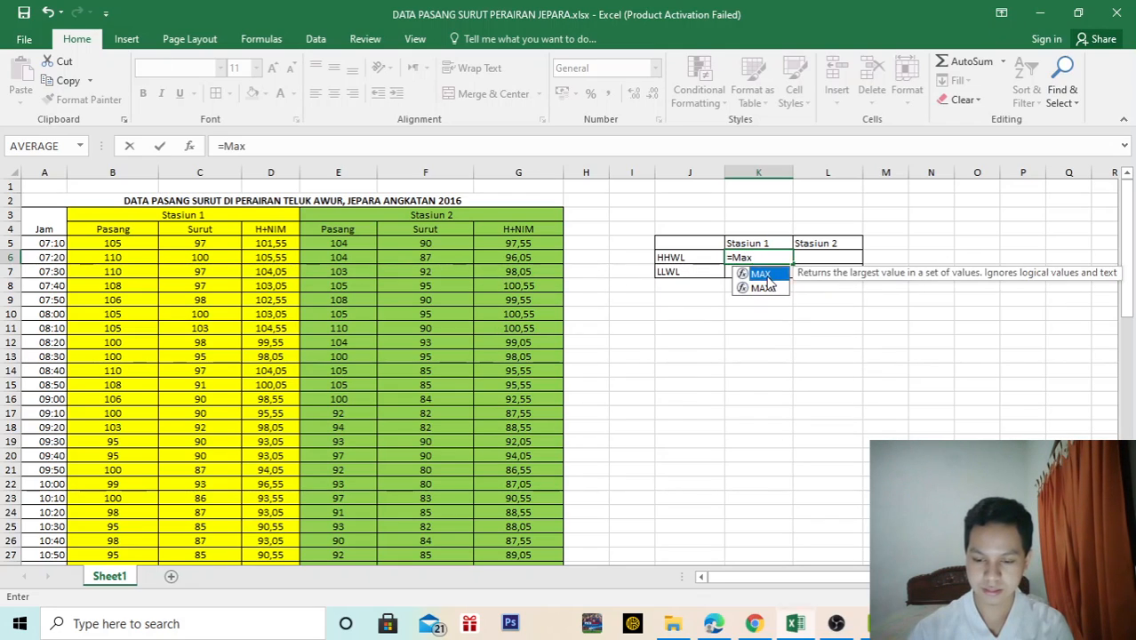
pyautogui.doubleClick(764, 274)
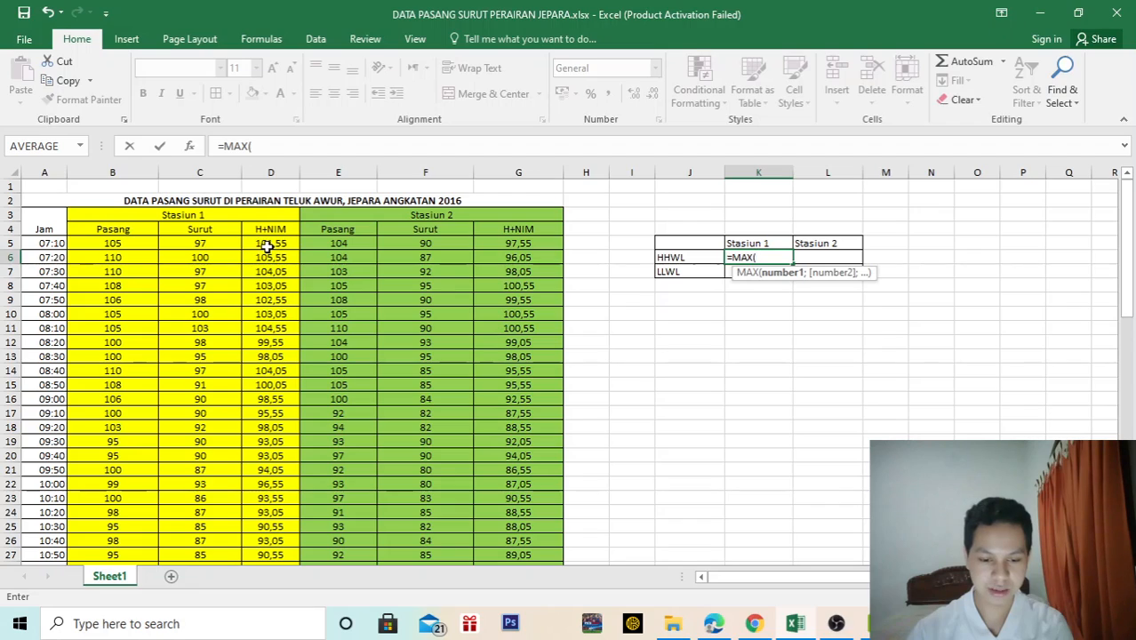
pyautogui.moveTo(274, 244); pyautogui.dragTo(271, 513)
pyautogui.scroll(13, 766, 385)
pyautogui.scroll(3, 768, 385)
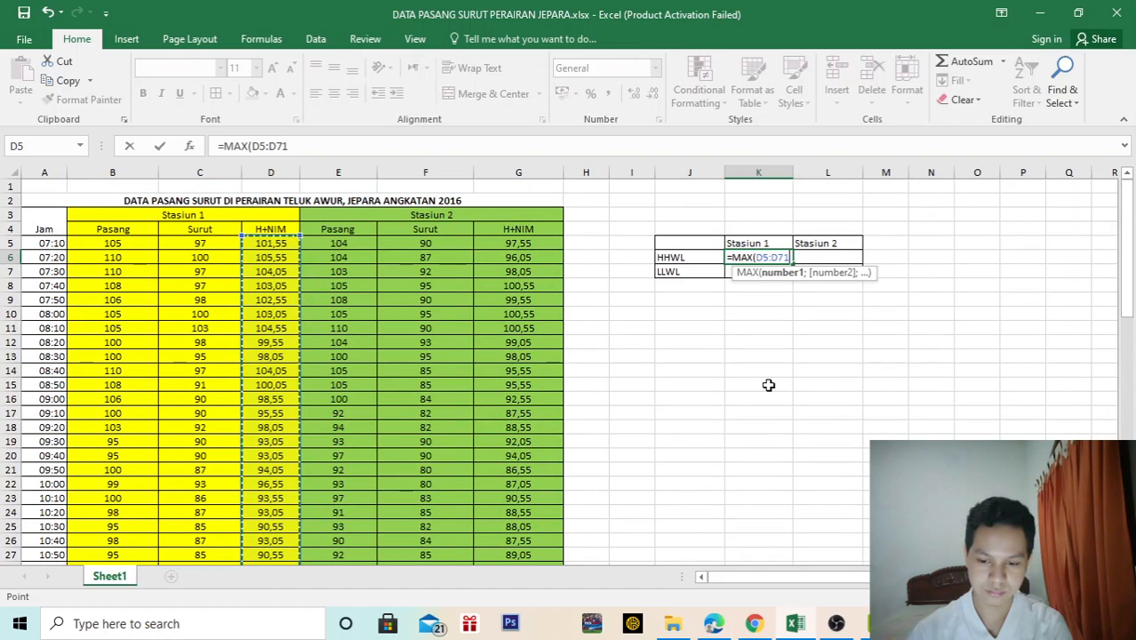
pyautogui.press('Return')
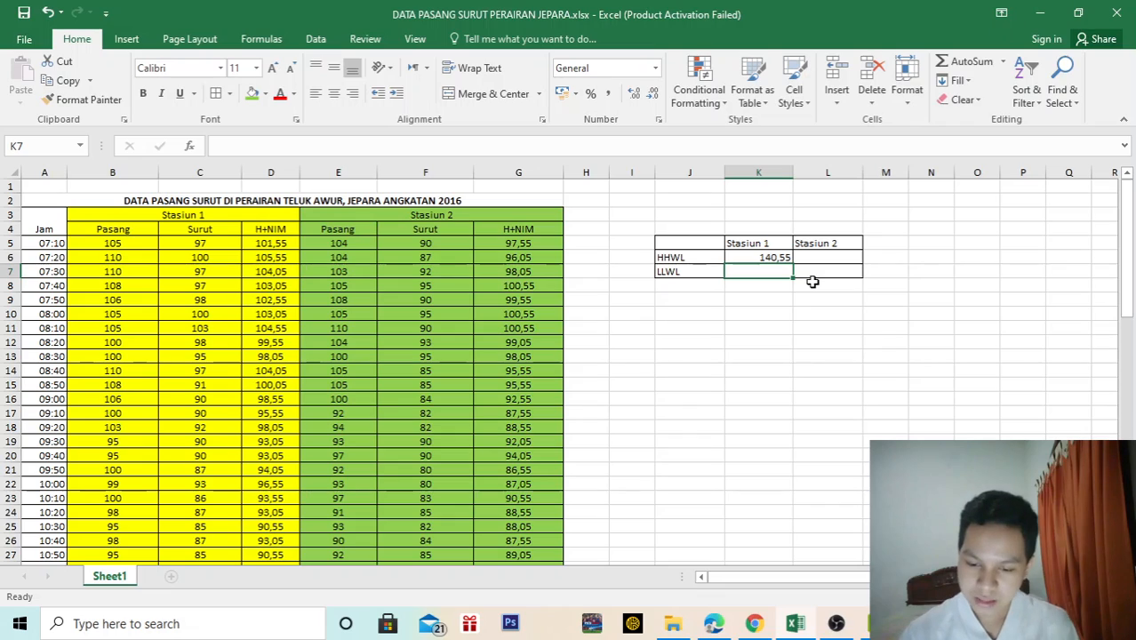
# - Compute the Stasiun 2 HHWL in L6 as the MAX of the H+NIM values in G5:G71
pyautogui.click(825, 257)
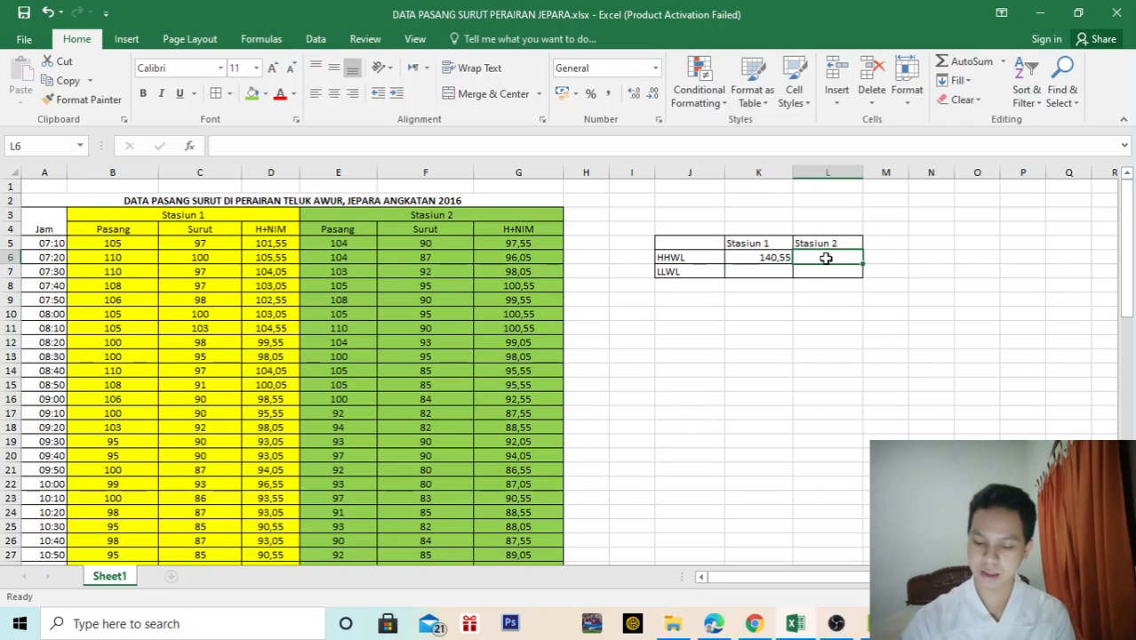
pyautogui.write('=Ma')
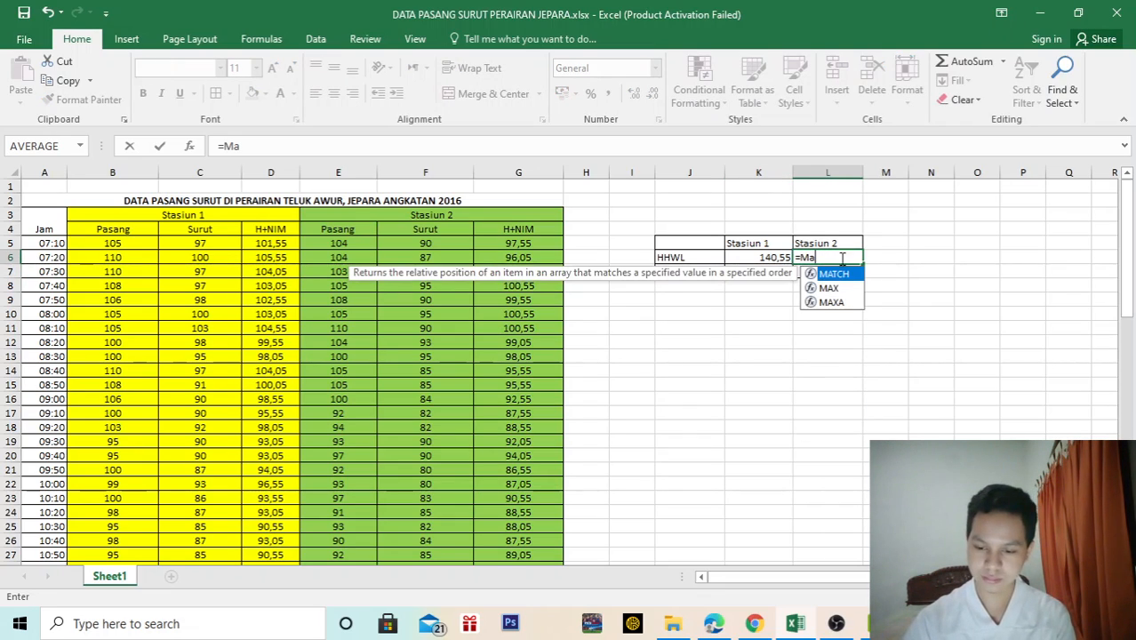
pyautogui.doubleClick(831, 287)
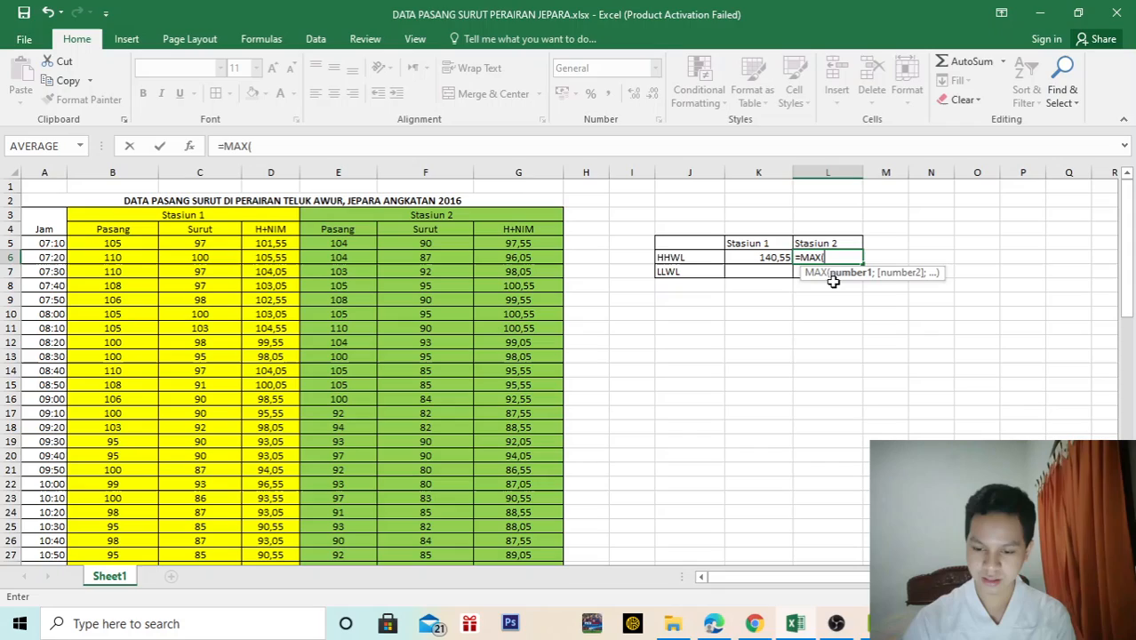
pyautogui.click(517, 244)
pyautogui.moveTo(518, 243); pyautogui.dragTo(539, 512)
pyautogui.scroll(15, 718, 409)
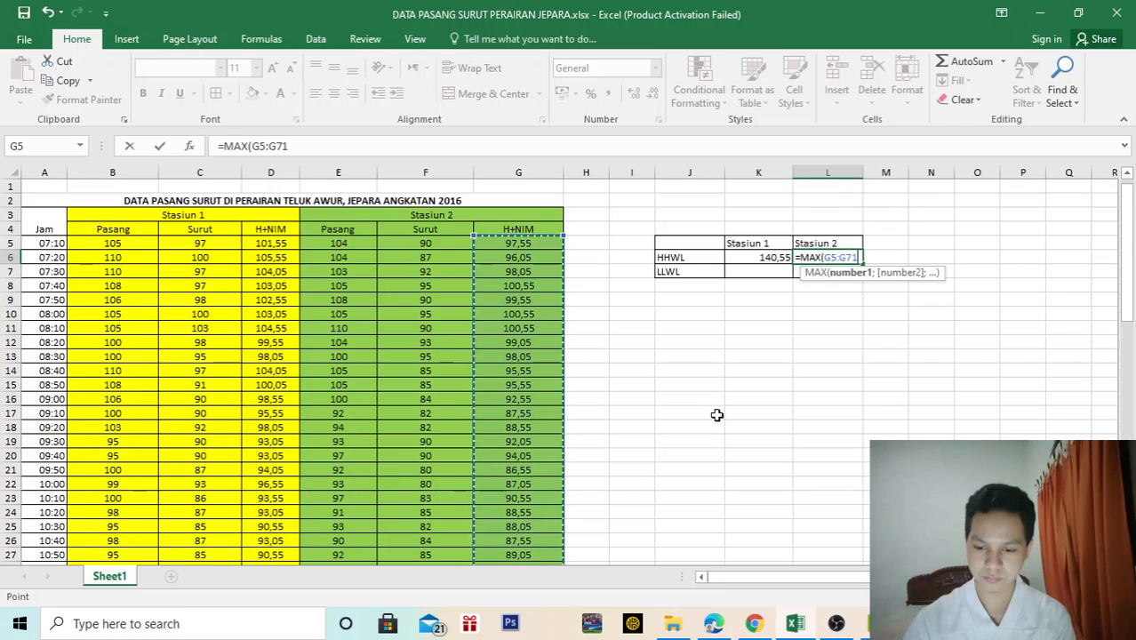
pyautogui.press('Return')
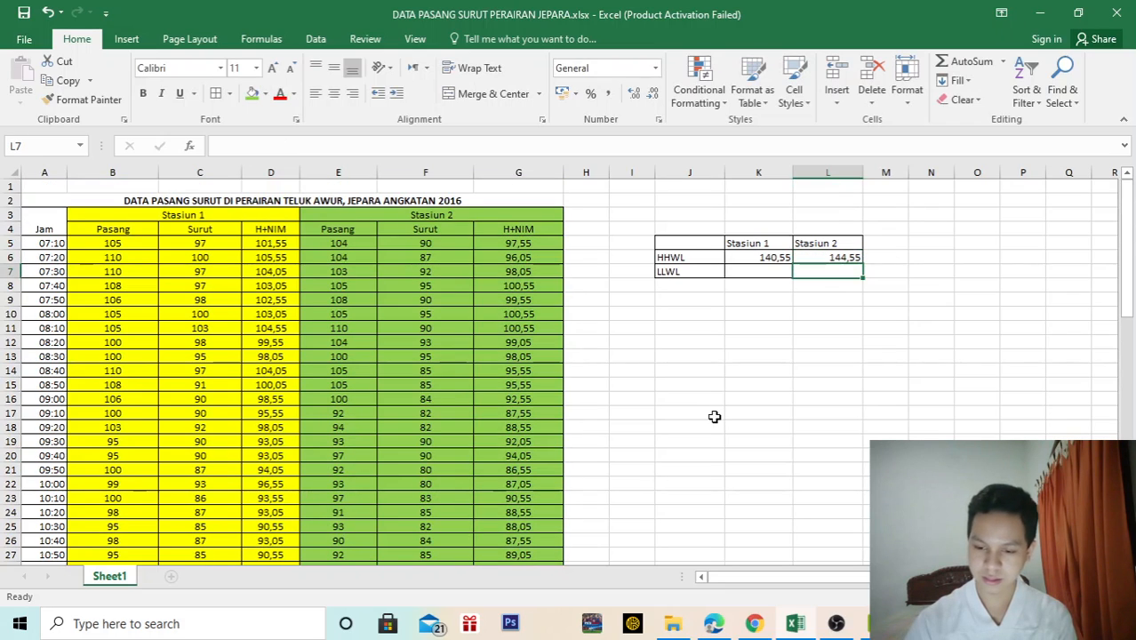
# - Compute the Stasiun 1 LLWL in K7 as the MIN of the H+NIM values in D5:D71
pyautogui.click(766, 272)
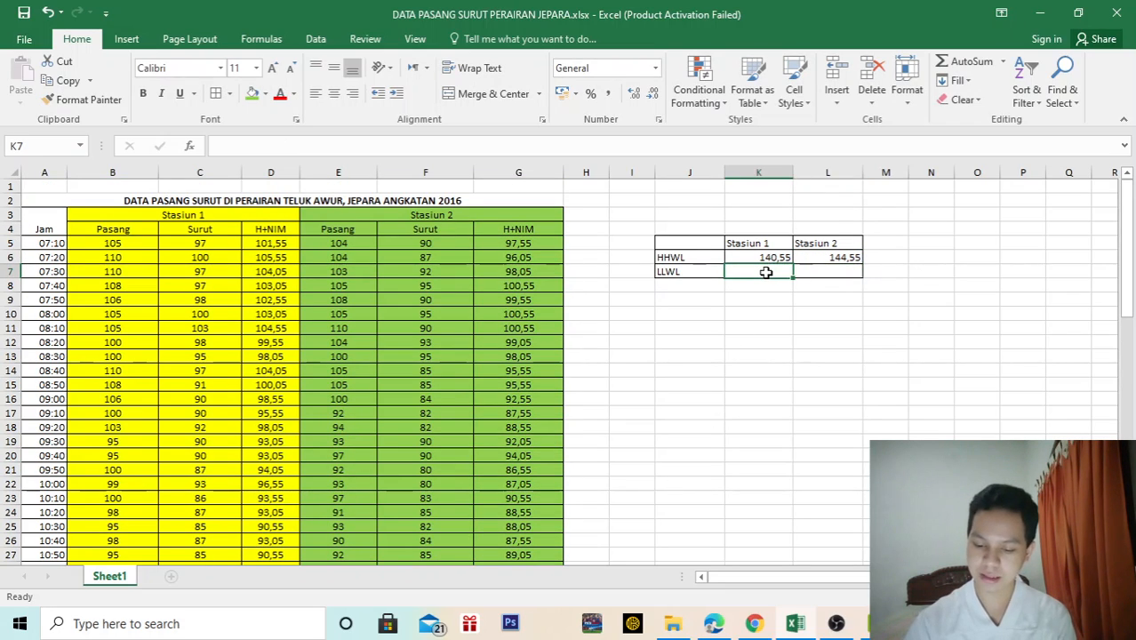
pyautogui.write('=')
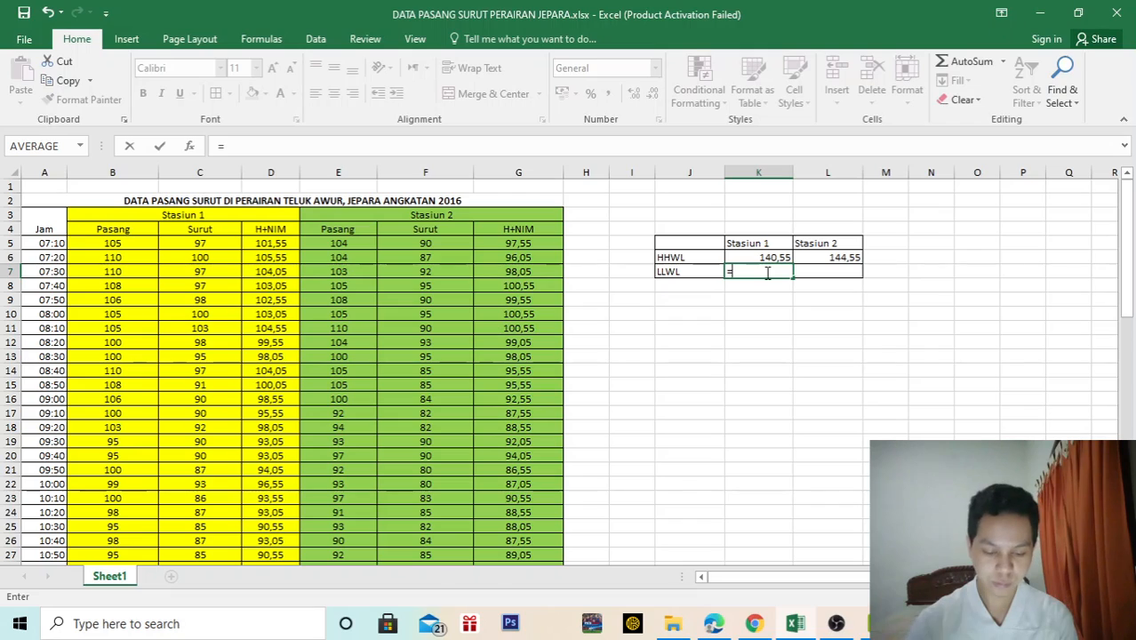
pyautogui.write('M')
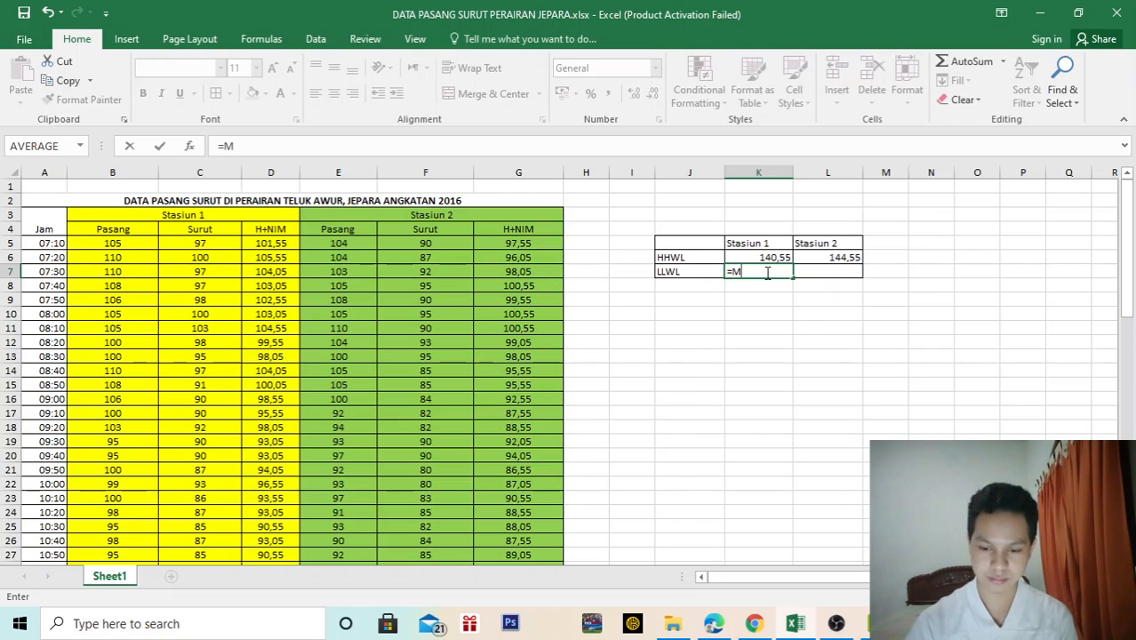
pyautogui.write('in')
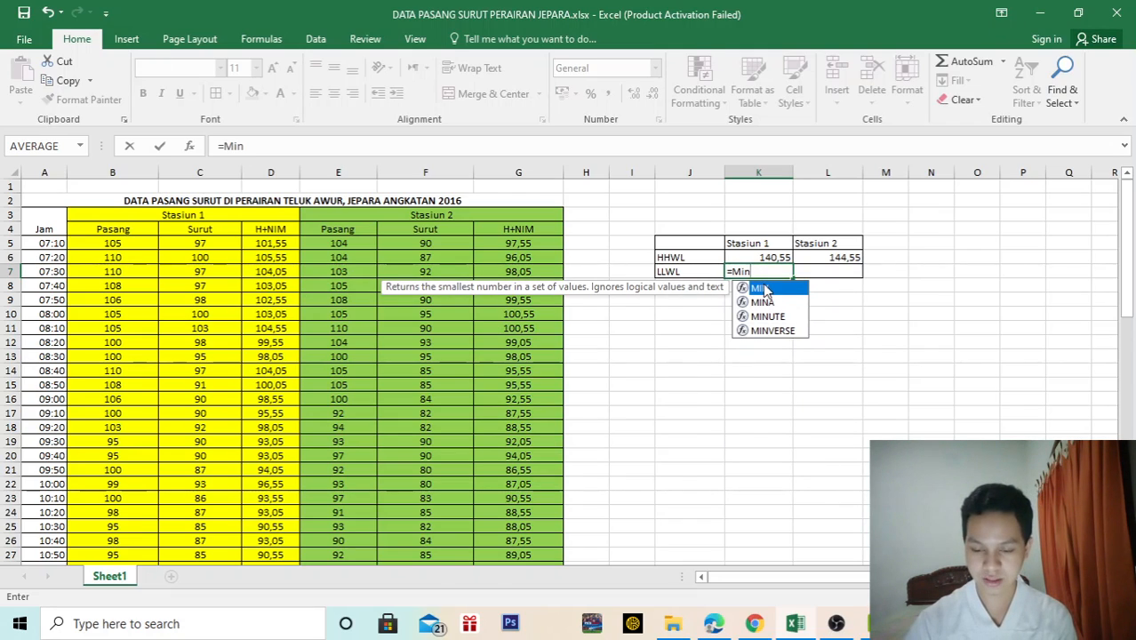
pyautogui.doubleClick(762, 288)
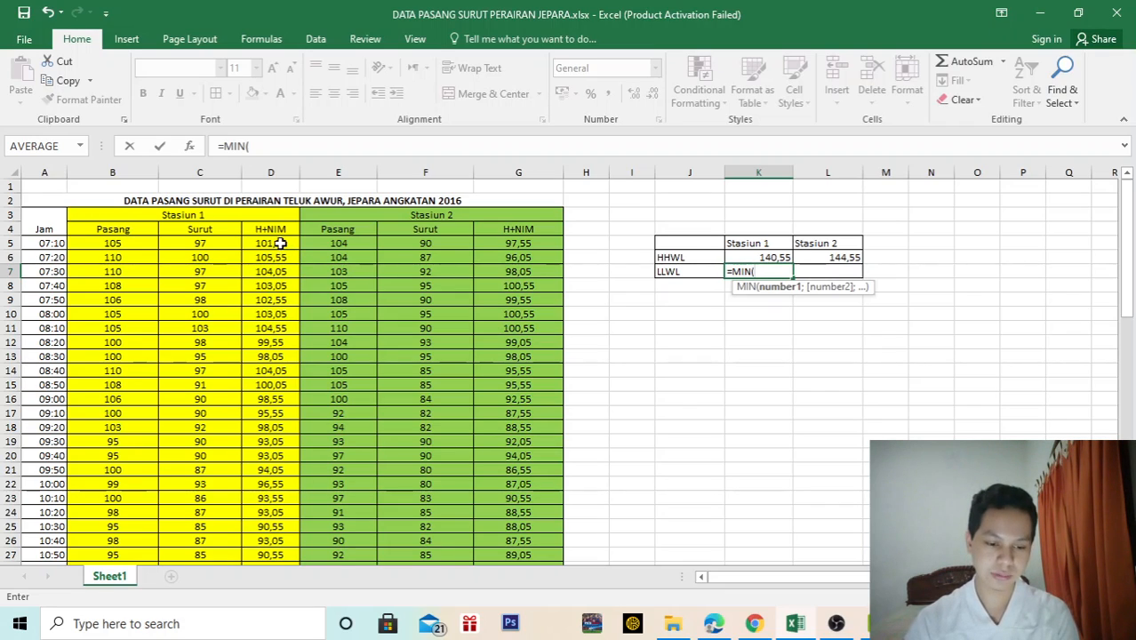
pyautogui.moveTo(280, 243); pyautogui.dragTo(271, 514)
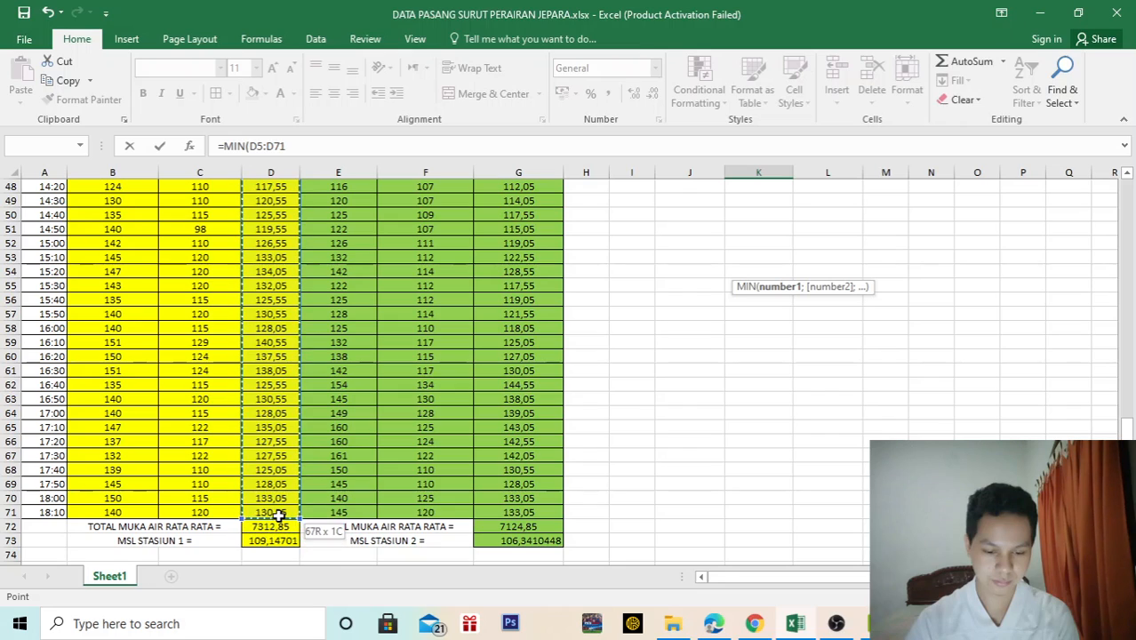
pyautogui.scroll(14, 545, 368)
pyautogui.scroll(2, 768, 329)
pyautogui.press('Return')
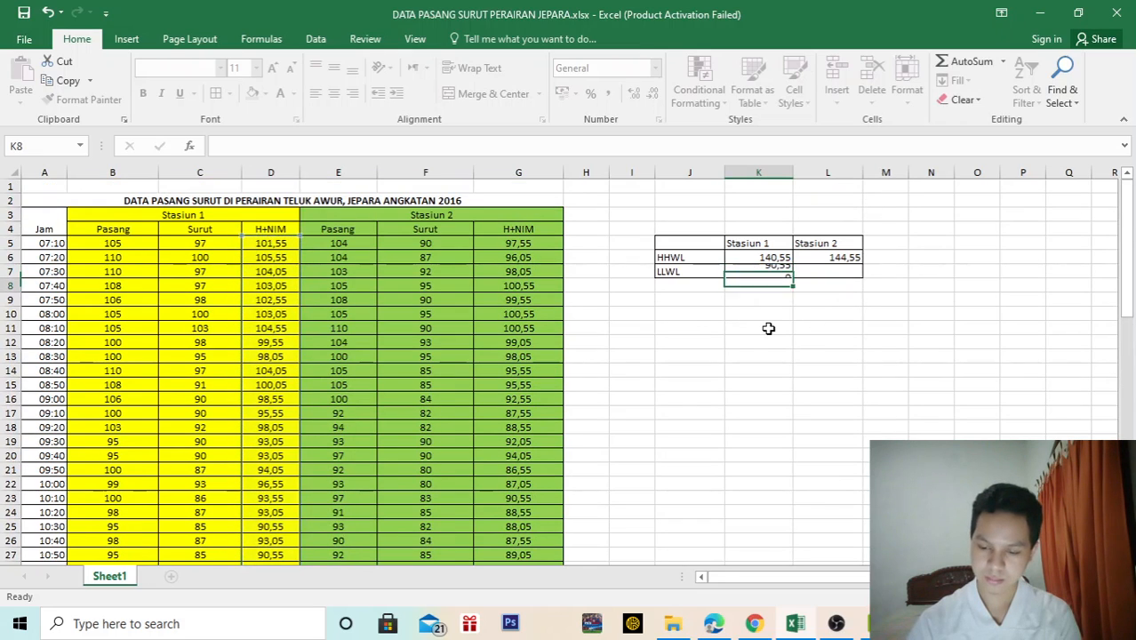
# - Compute the Stasiun 2 LLWL in L7 as the MIN of the H+NIM values in G5:G71
pyautogui.click(827, 270)
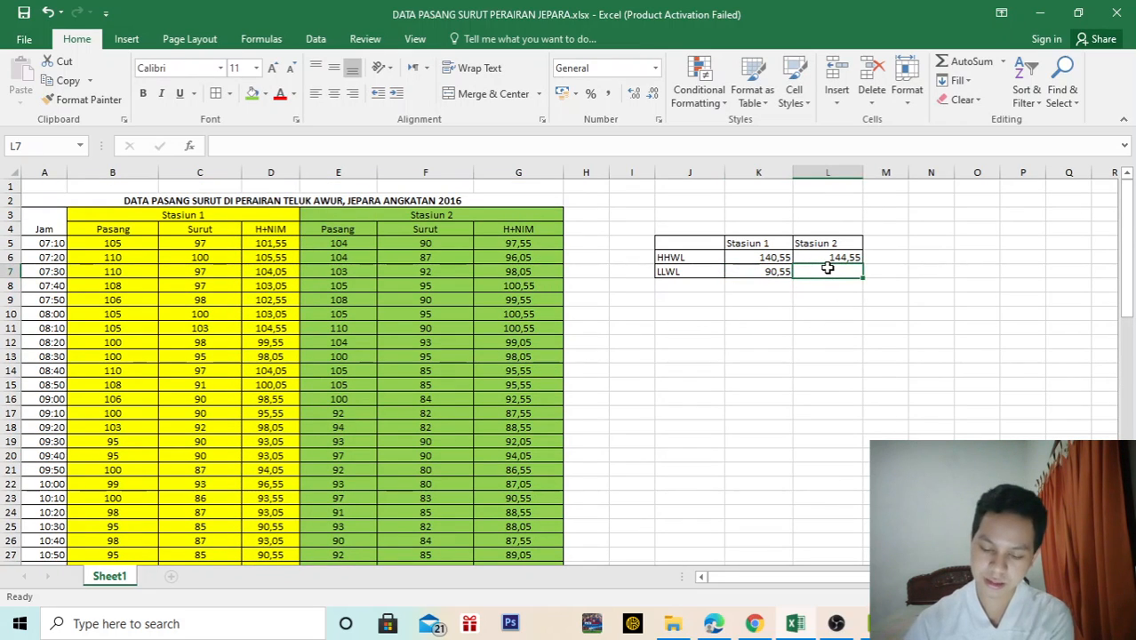
pyautogui.write('=')
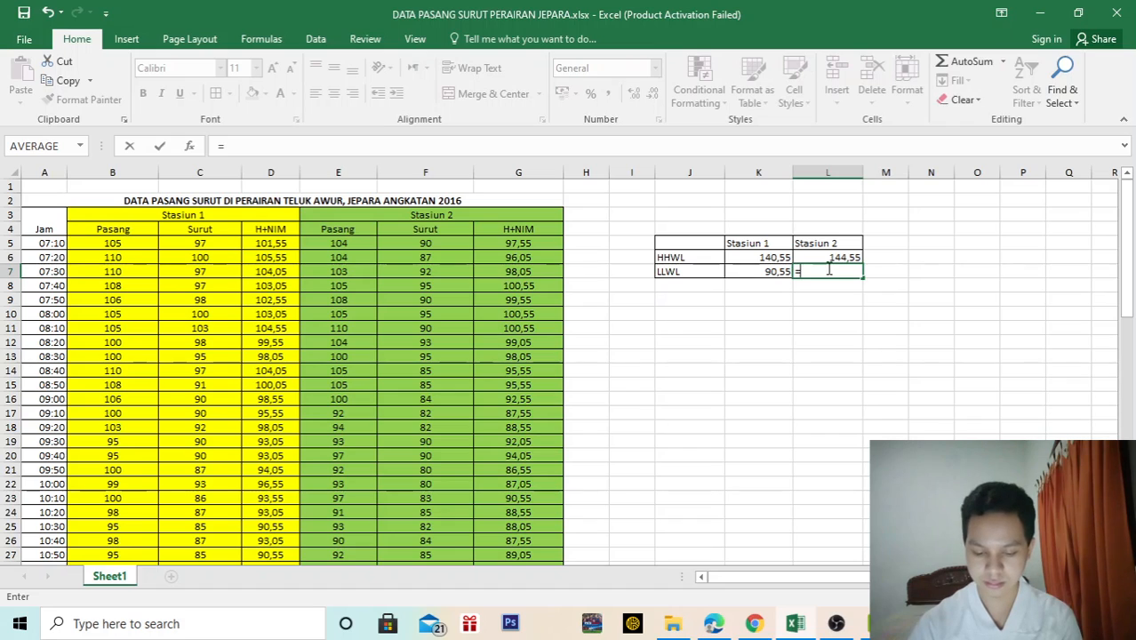
pyautogui.write('Mi')
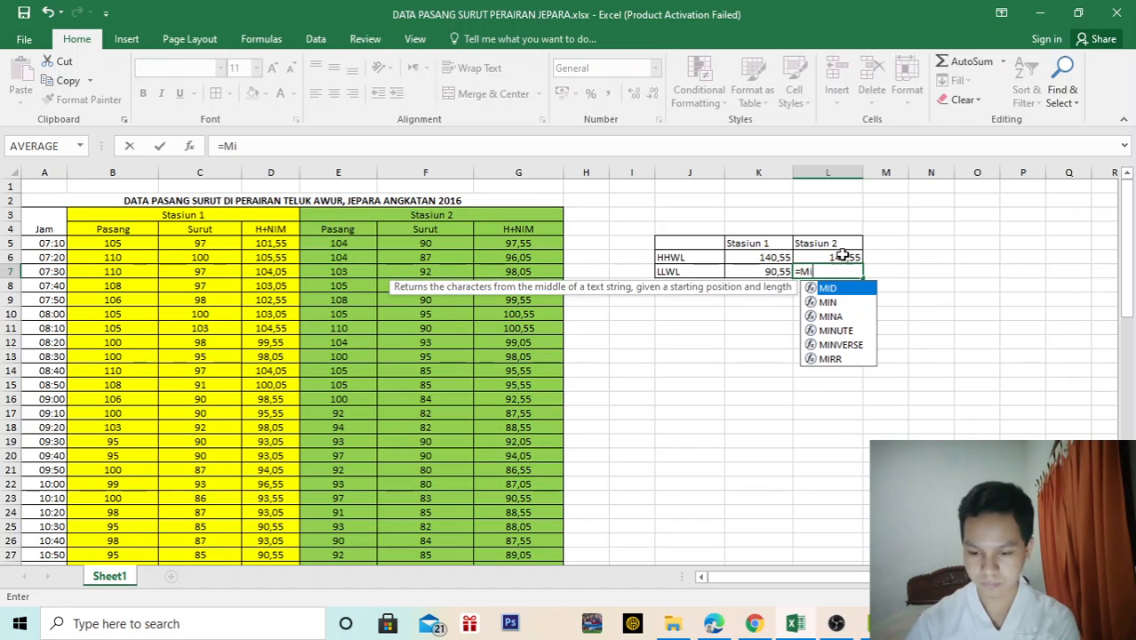
pyautogui.doubleClick(843, 303)
pyautogui.moveTo(521, 244); pyautogui.dragTo(542, 514)
pyautogui.scroll(16, 748, 439)
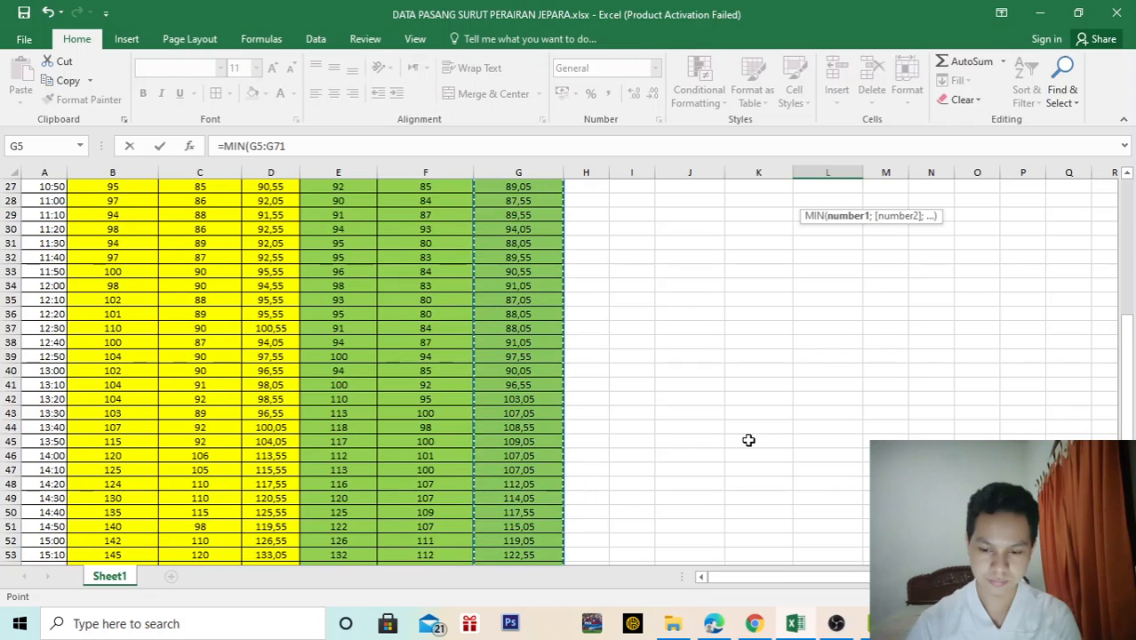
pyautogui.press('Return')
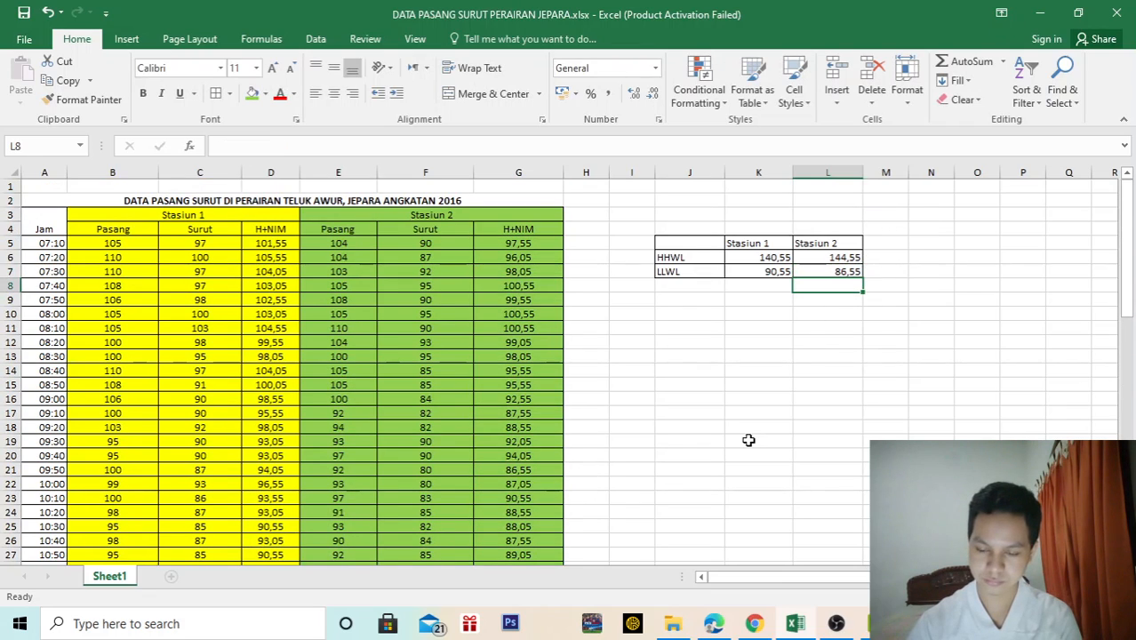
# - Insert an empty 2-D line chart with markers and place it just below the HHWL/LLWL table
pyautogui.click(749, 440)
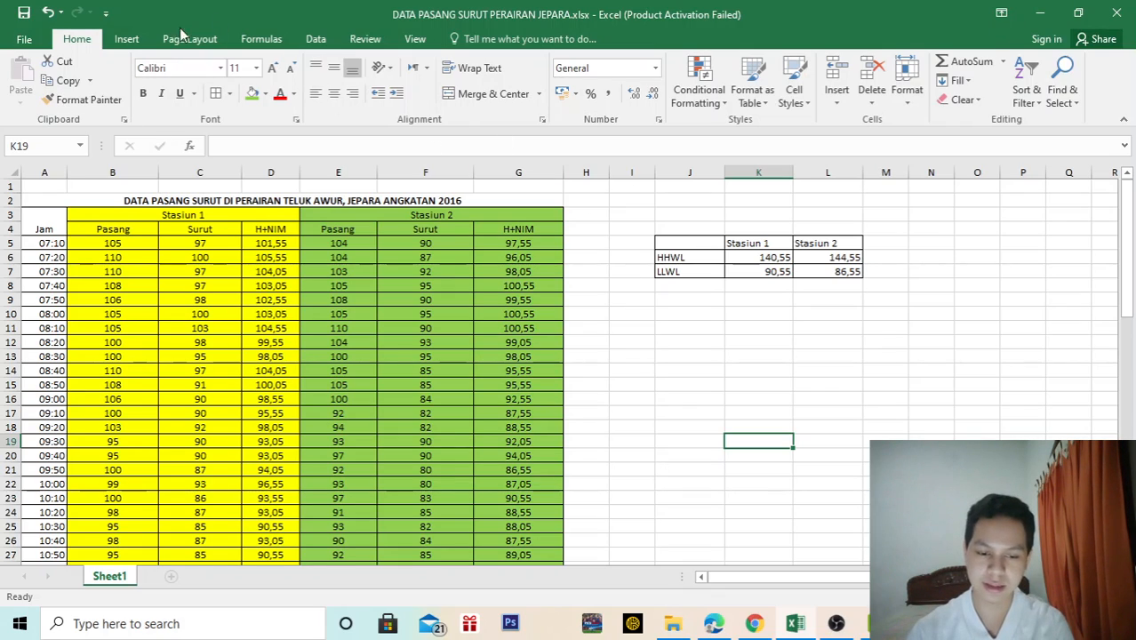
pyautogui.click(137, 38)
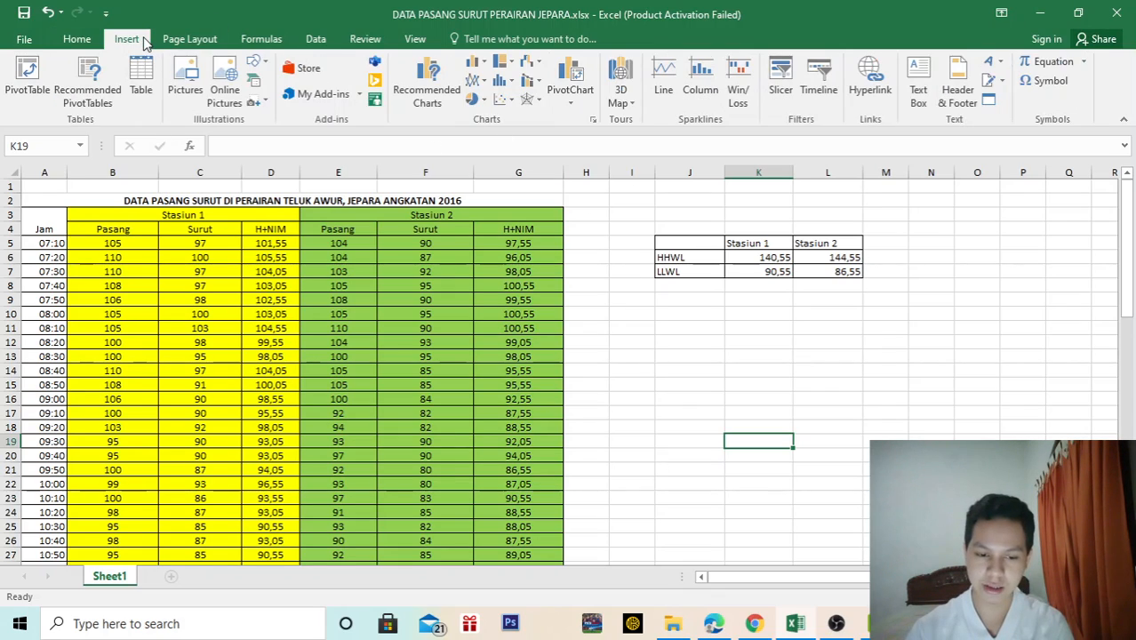
pyautogui.click(482, 84)
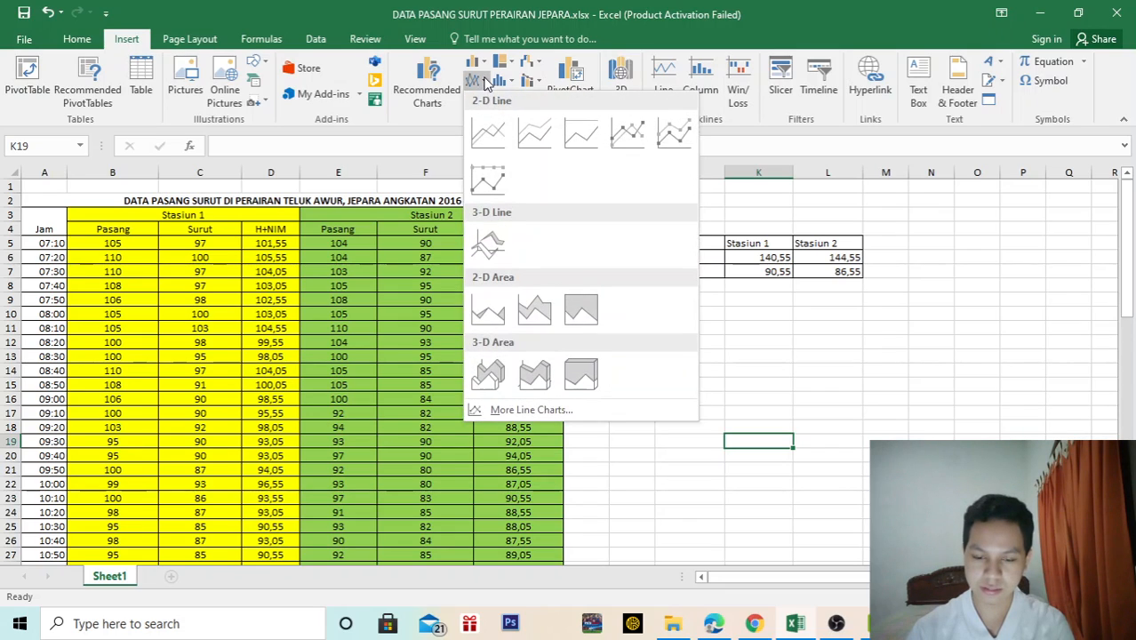
pyautogui.click(640, 134)
pyautogui.moveTo(600, 310); pyautogui.dragTo(801, 362)
# - Add a new data series to the empty chart and name it H+NIM
pyautogui.rightClick(806, 365)
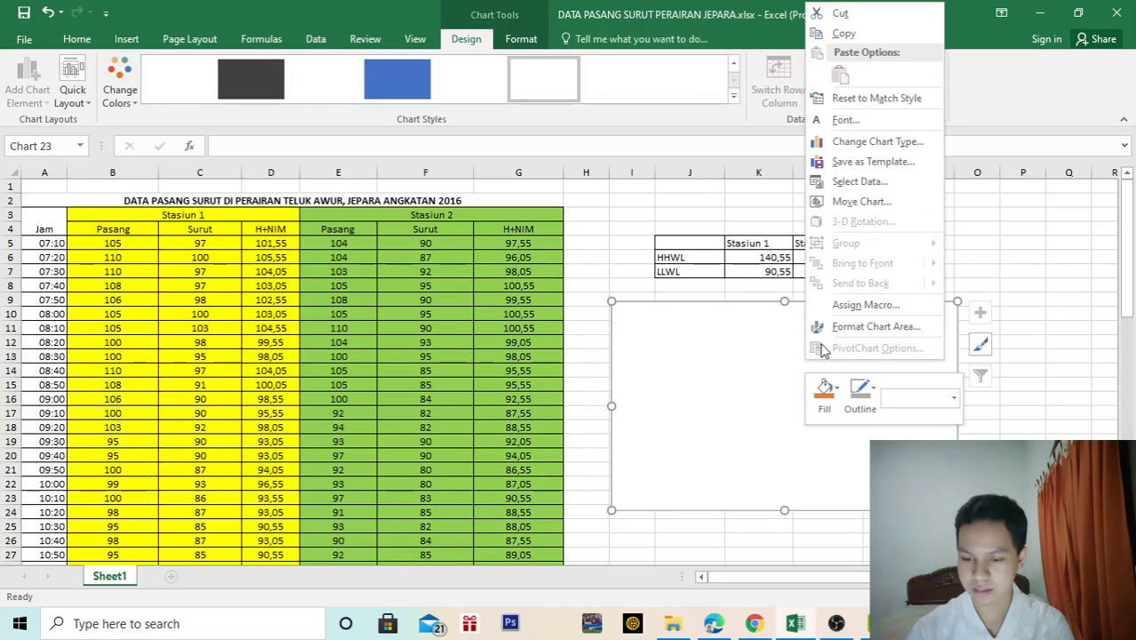
pyautogui.click(876, 182)
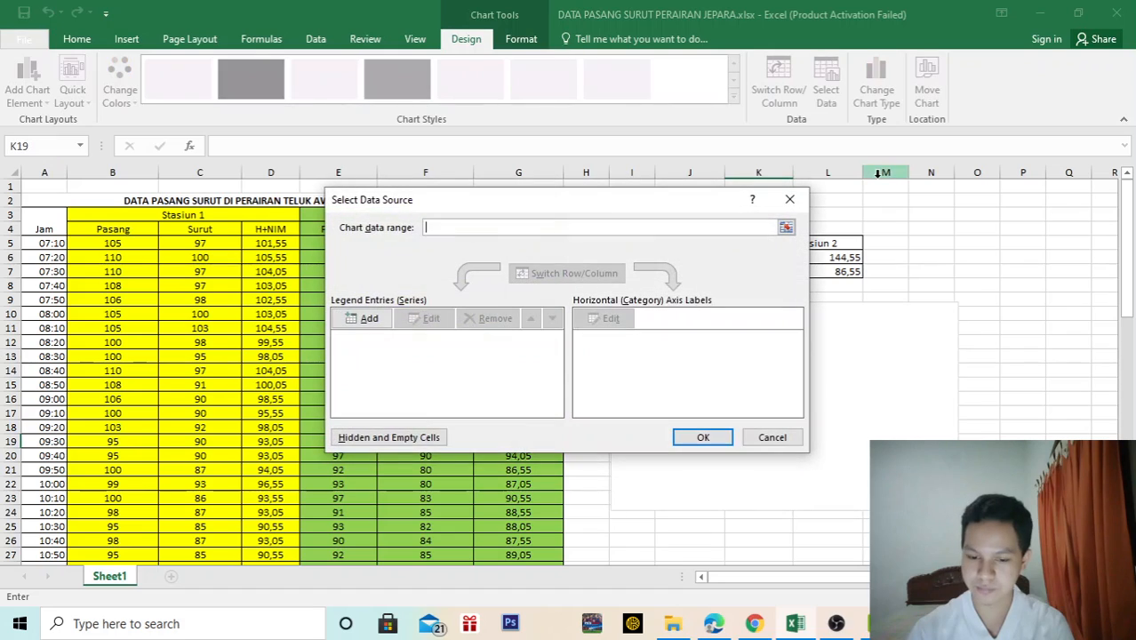
pyautogui.click(358, 320)
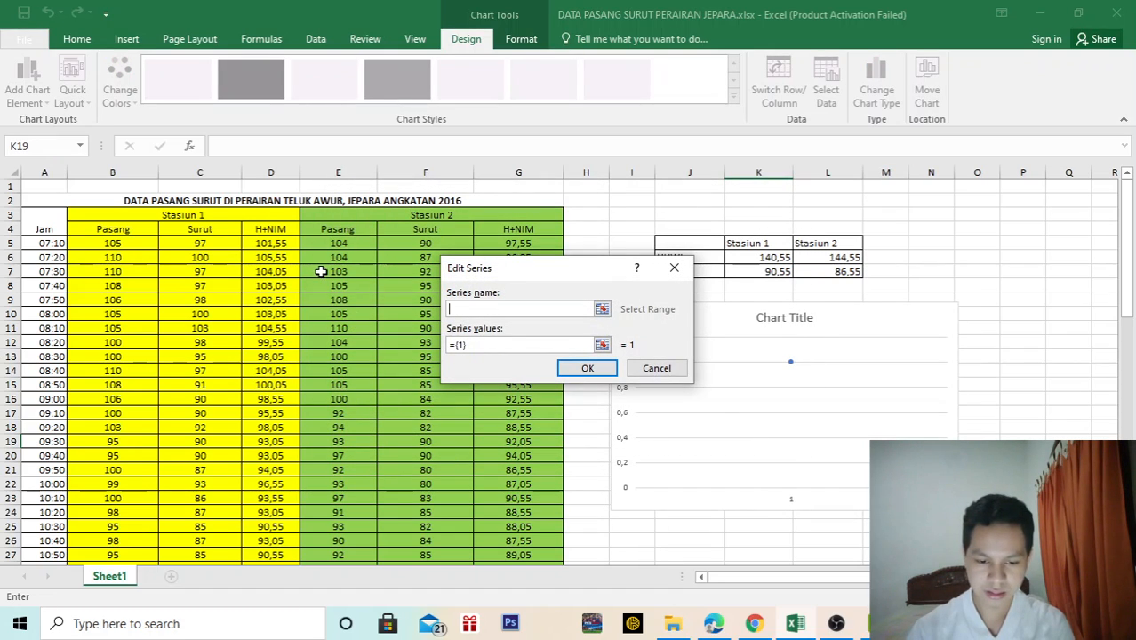
pyautogui.write('h')
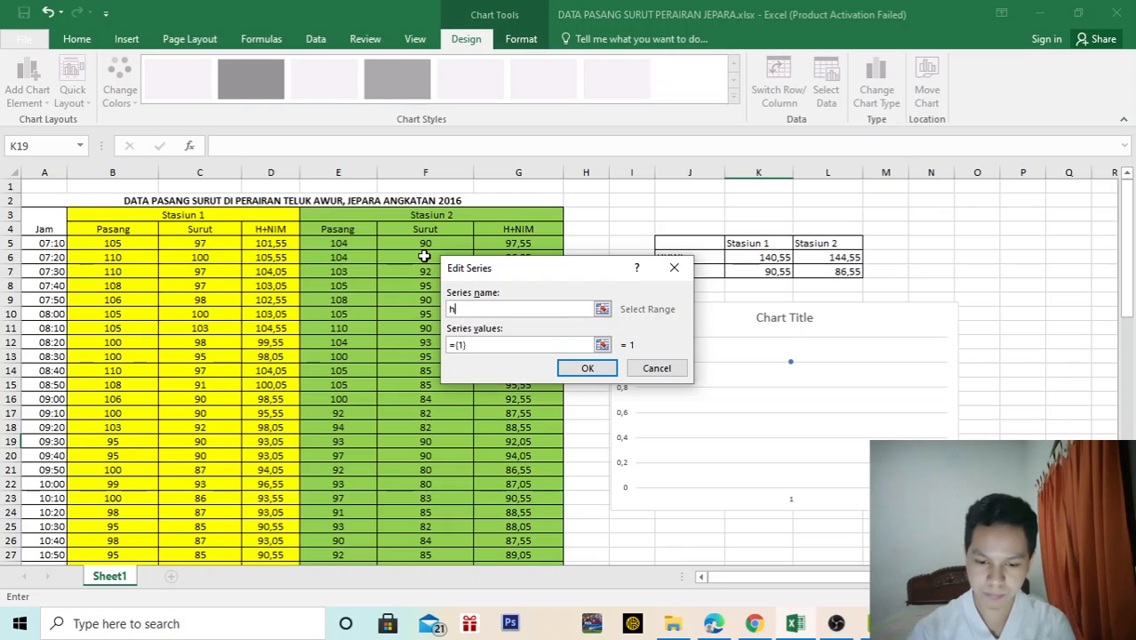
pyautogui.write('+')
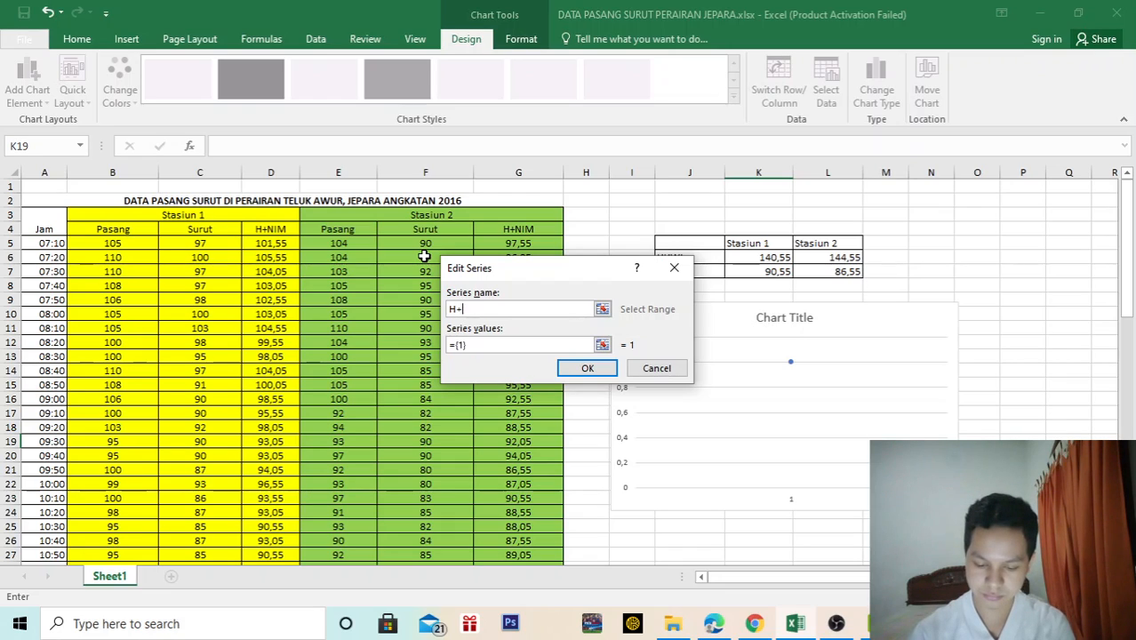
pyautogui.write('NIM')
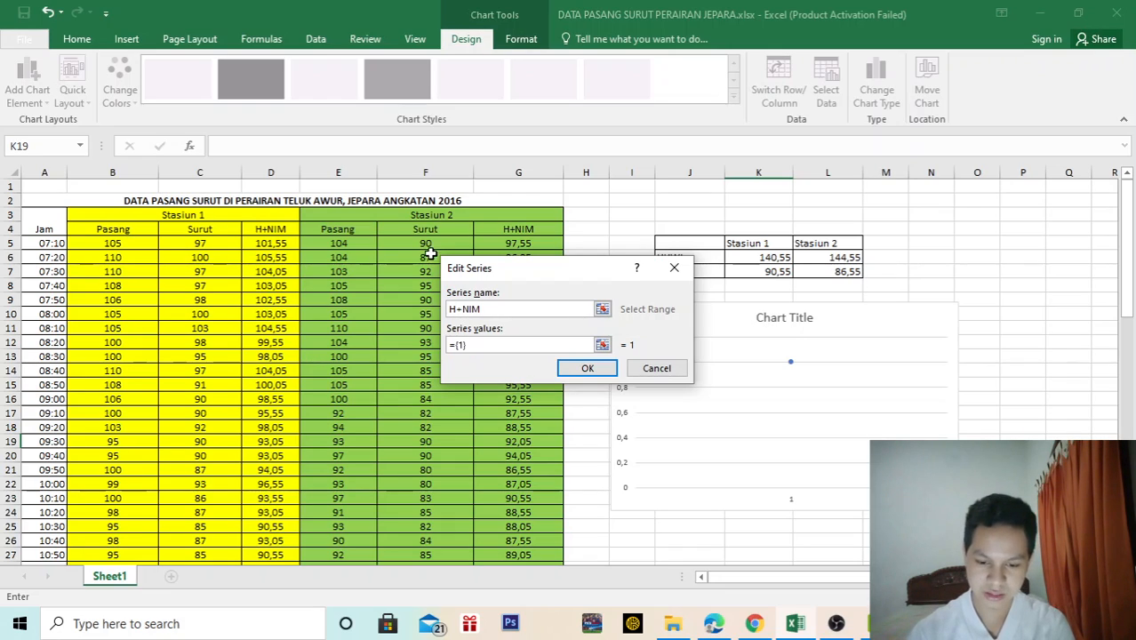
# - Try to set the H+NIM series values to the Stasiun 1 range D5:D71
pyautogui.click(474, 345)
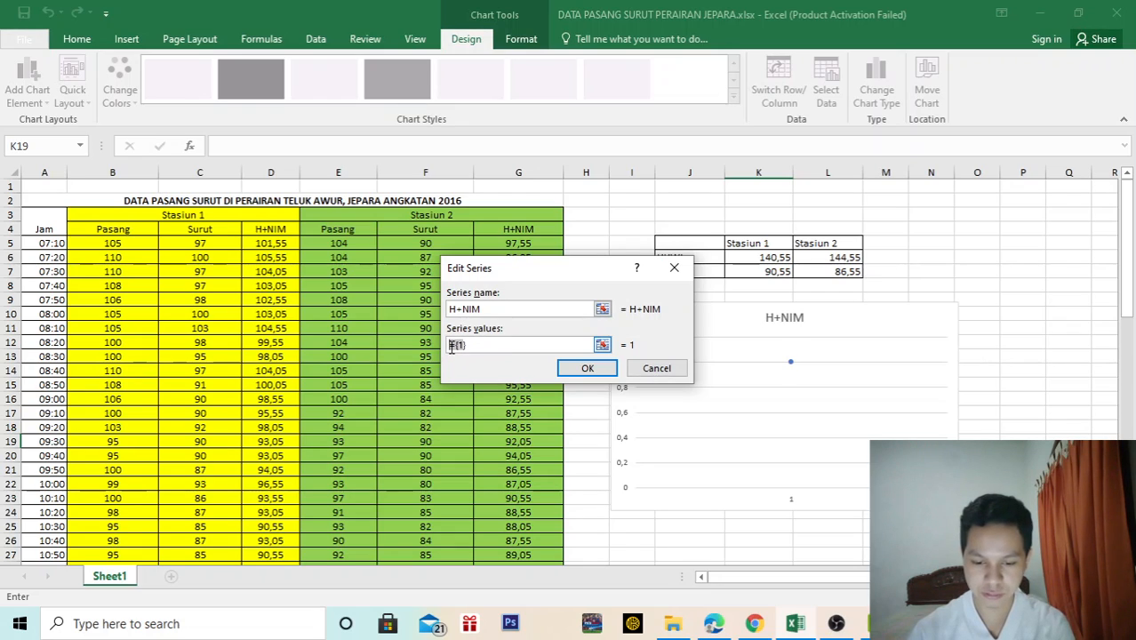
pyautogui.click(281, 245)
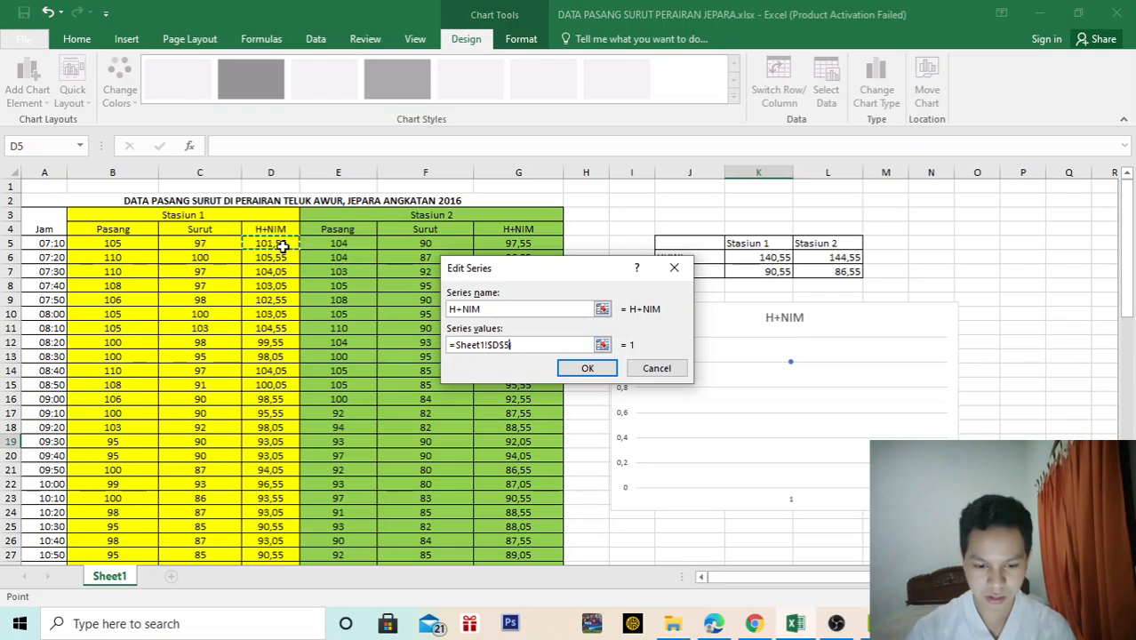
pyautogui.moveTo(282, 245); pyautogui.dragTo(263, 532)
pyautogui.click(542, 398)
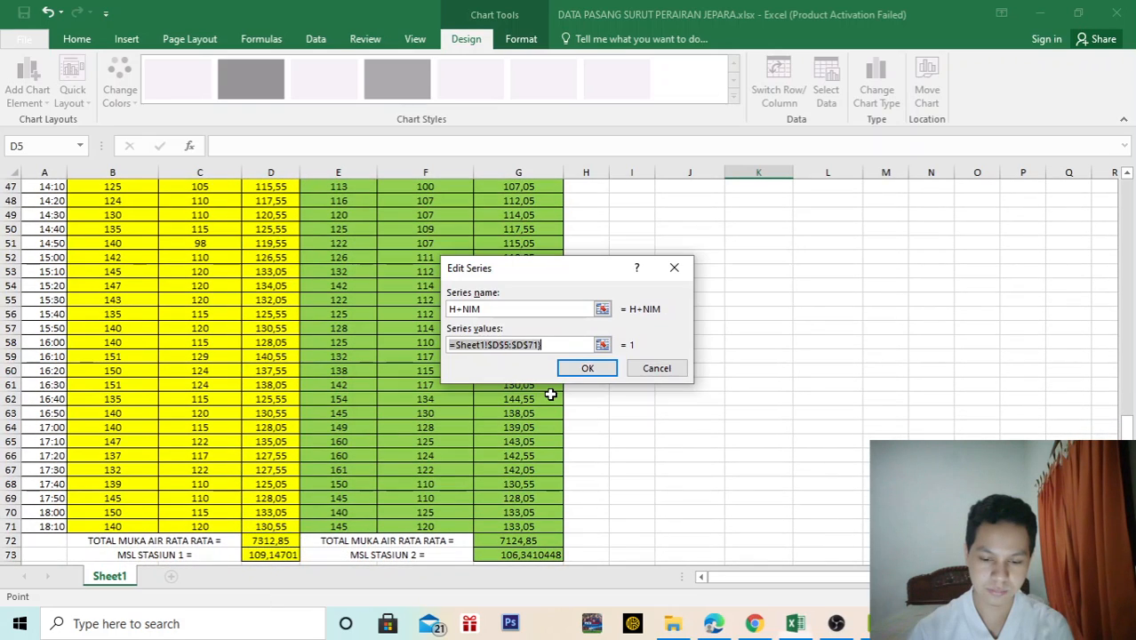
pyautogui.click(568, 363)
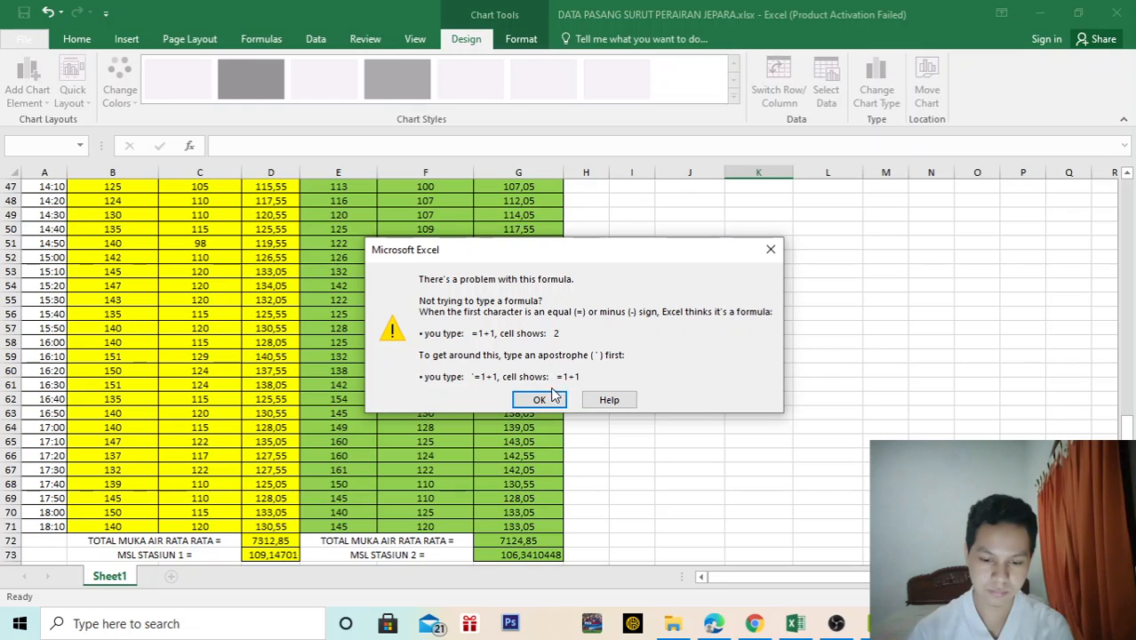
pyautogui.click(542, 400)
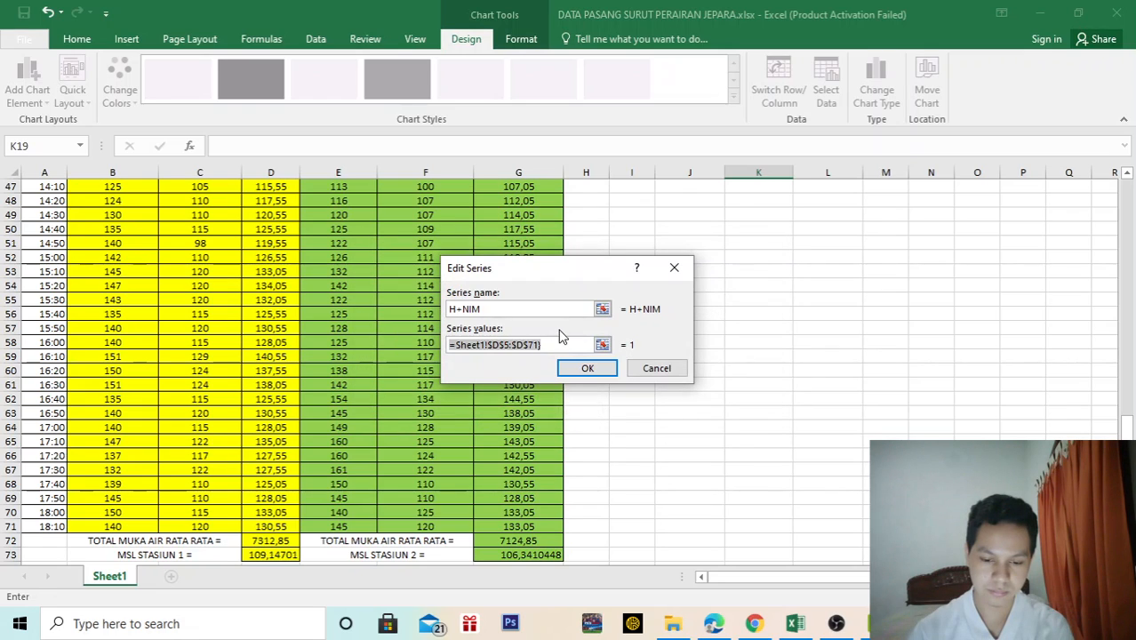
# - Replace the series values reference with Sheet1 range D5:D71 and apply the H+NIM series to the chart
pyautogui.scroll(15, 262, 355)
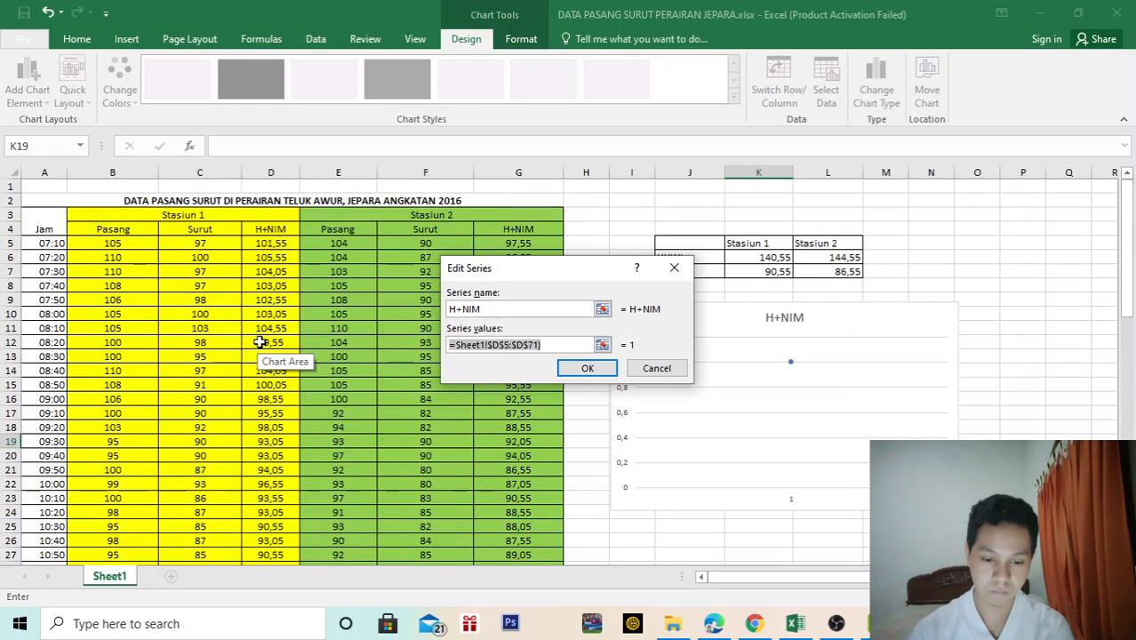
pyautogui.click(571, 345)
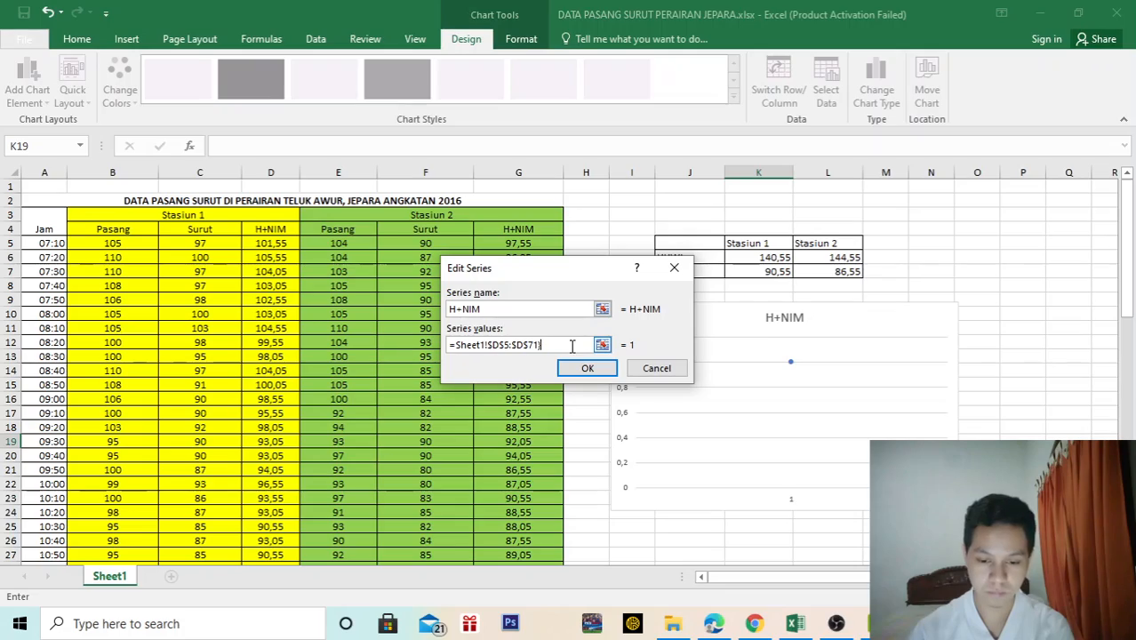
pyautogui.moveTo(571, 346); pyautogui.dragTo(450, 345)
pyautogui.press('BackSpace')
pyautogui.click(269, 244)
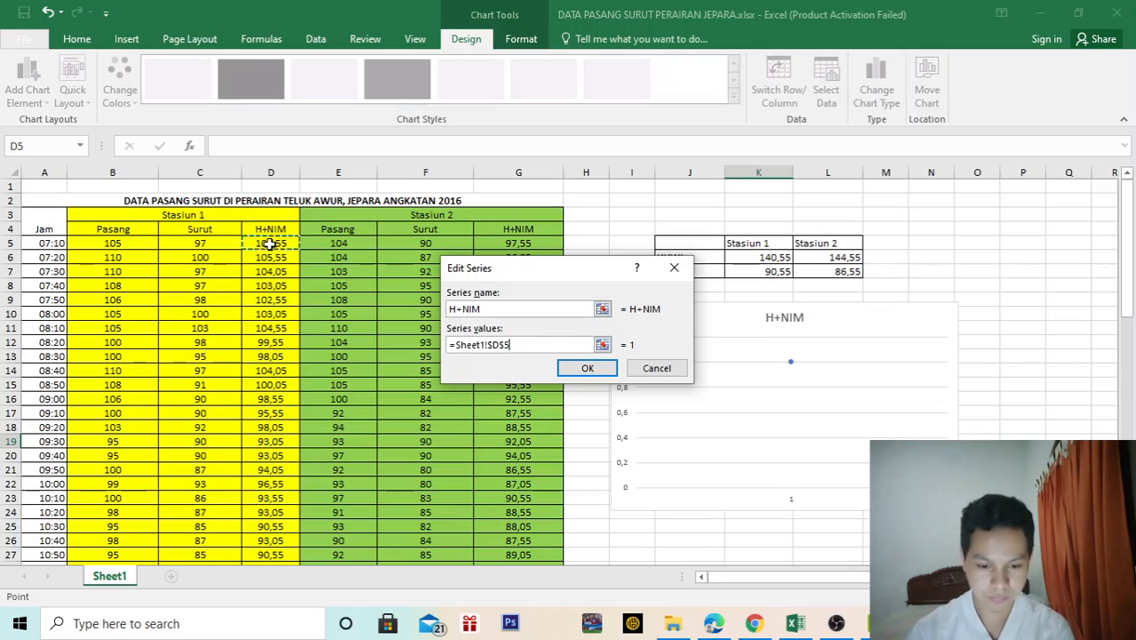
pyautogui.moveTo(269, 244); pyautogui.dragTo(284, 512)
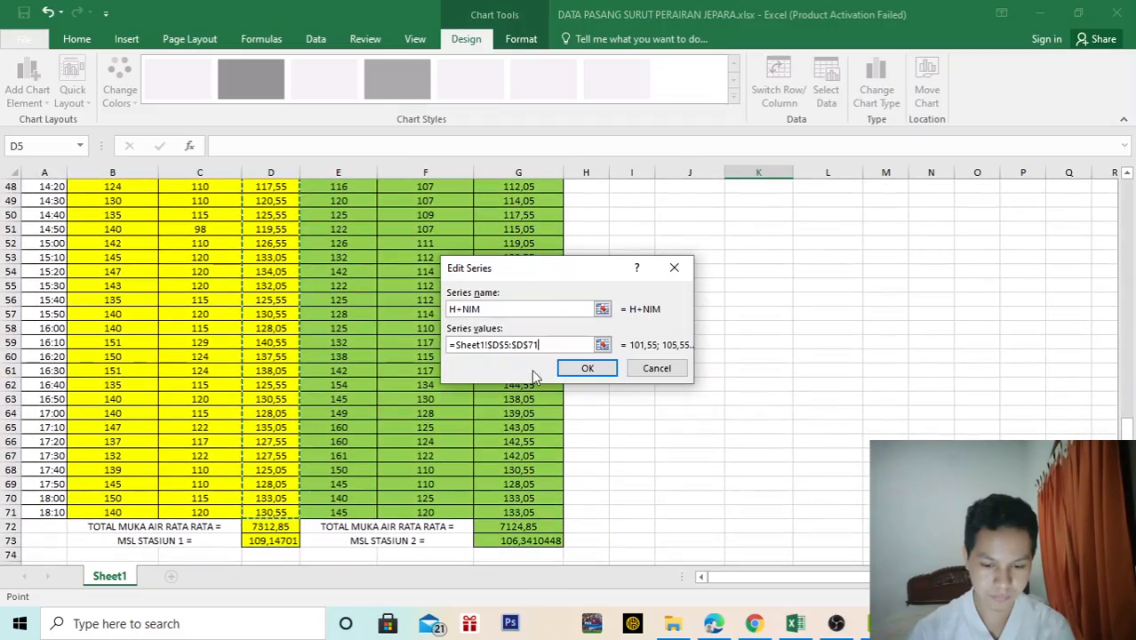
pyautogui.click(587, 367)
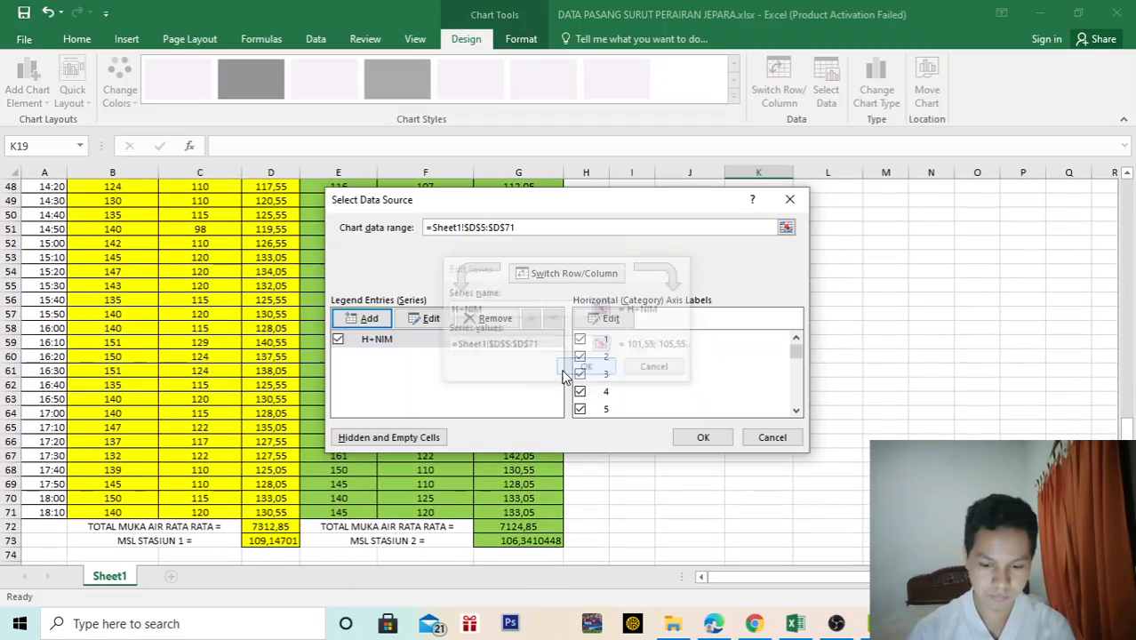
pyautogui.click(704, 435)
pyautogui.scroll(15, 811, 315)
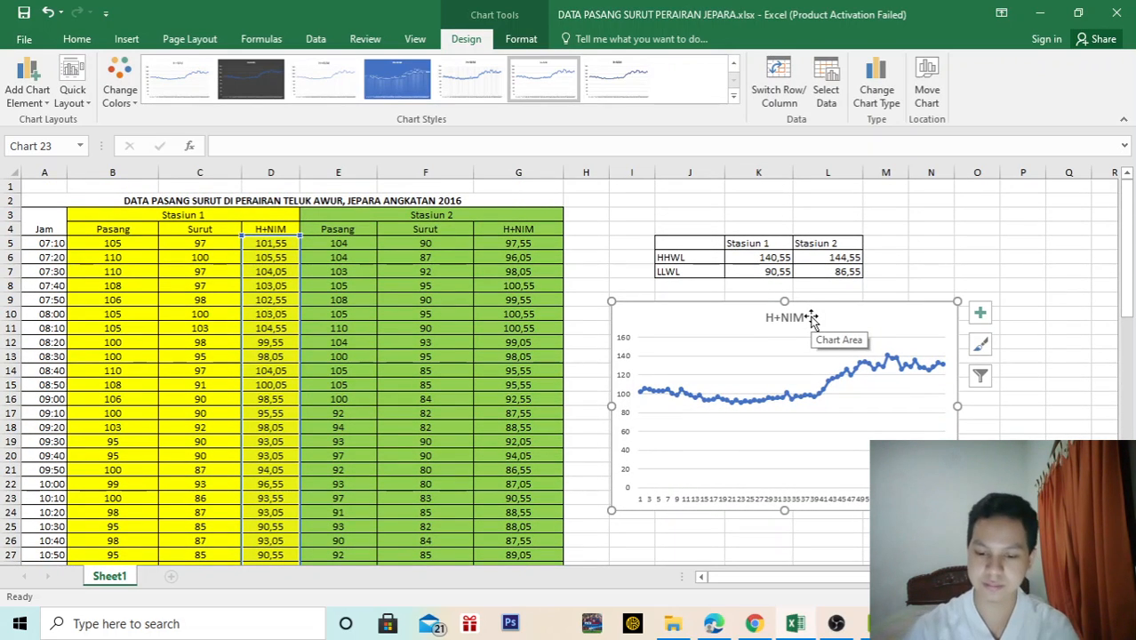
# - Add primary horizontal and primary vertical axis titles to the H+NIM chart
pyautogui.rightClick(859, 325)
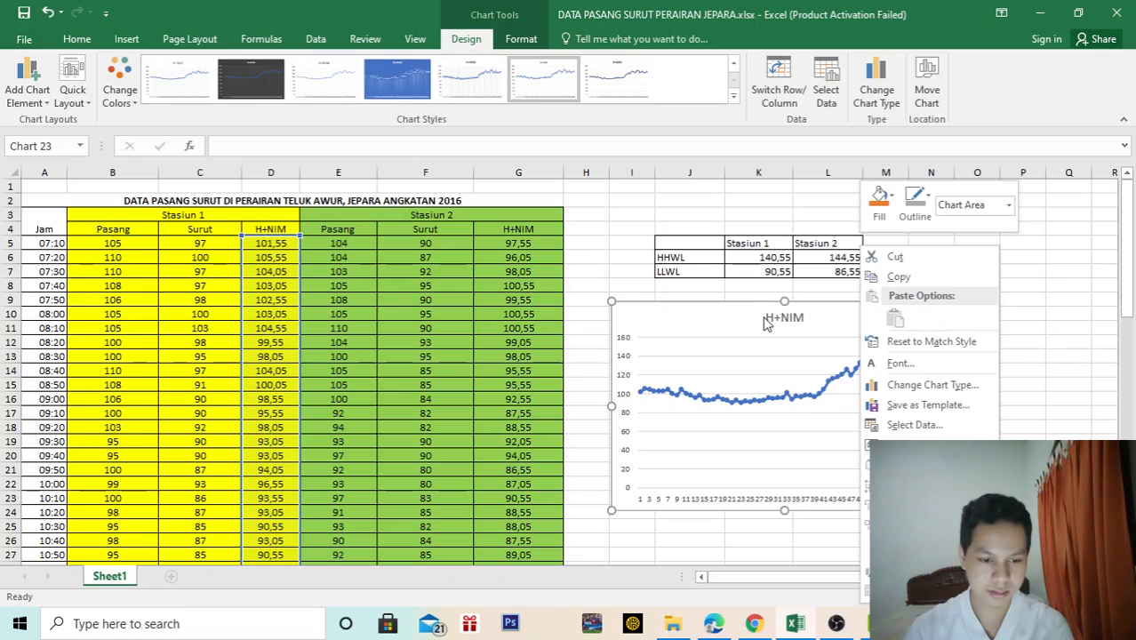
pyautogui.click(800, 320)
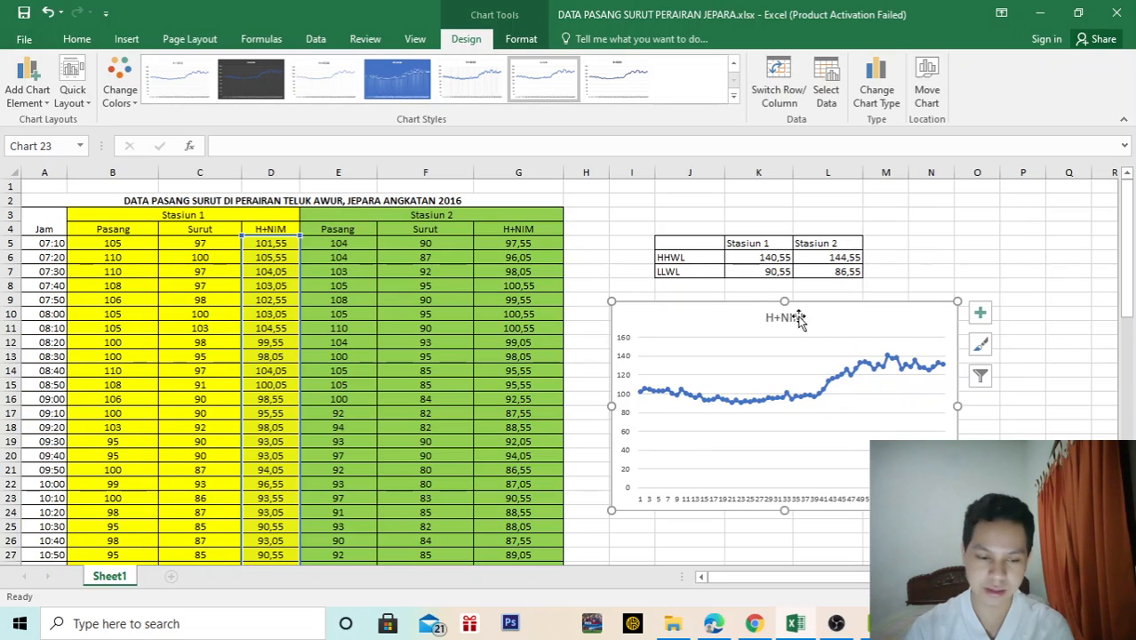
pyautogui.click(36, 98)
pyautogui.moveTo(71, 140)
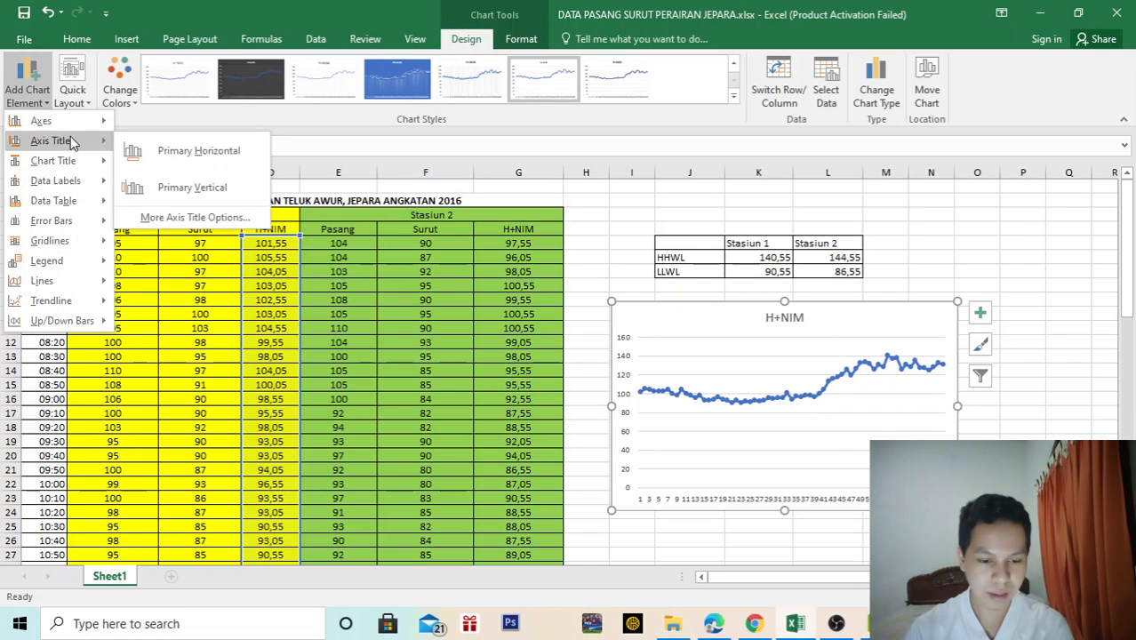
pyautogui.click(156, 150)
pyautogui.click(27, 88)
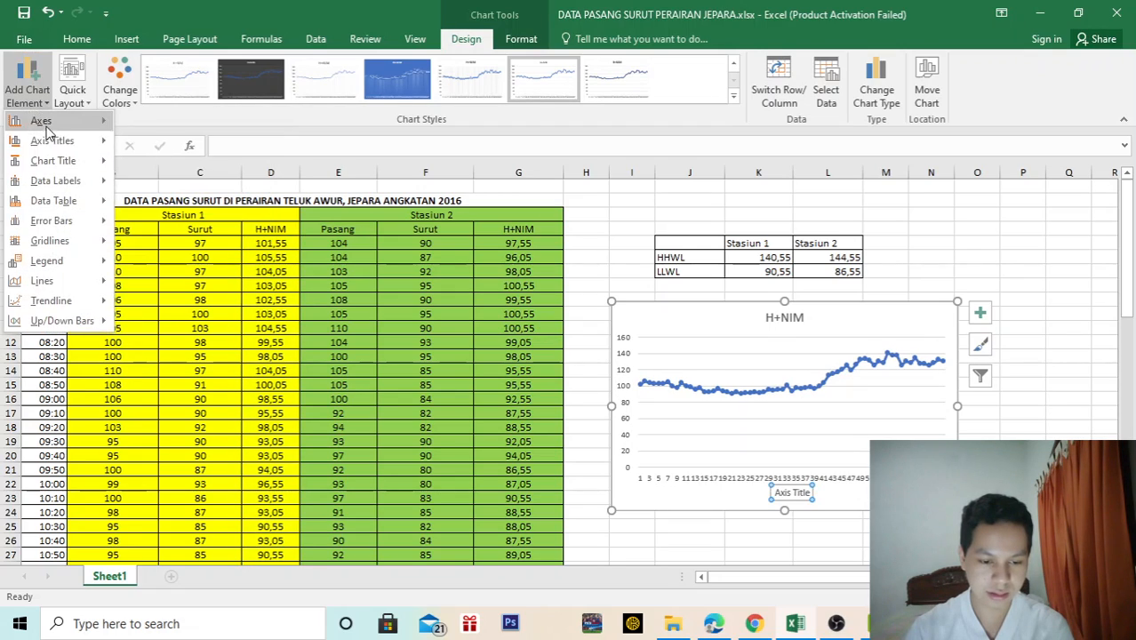
pyautogui.moveTo(71, 140)
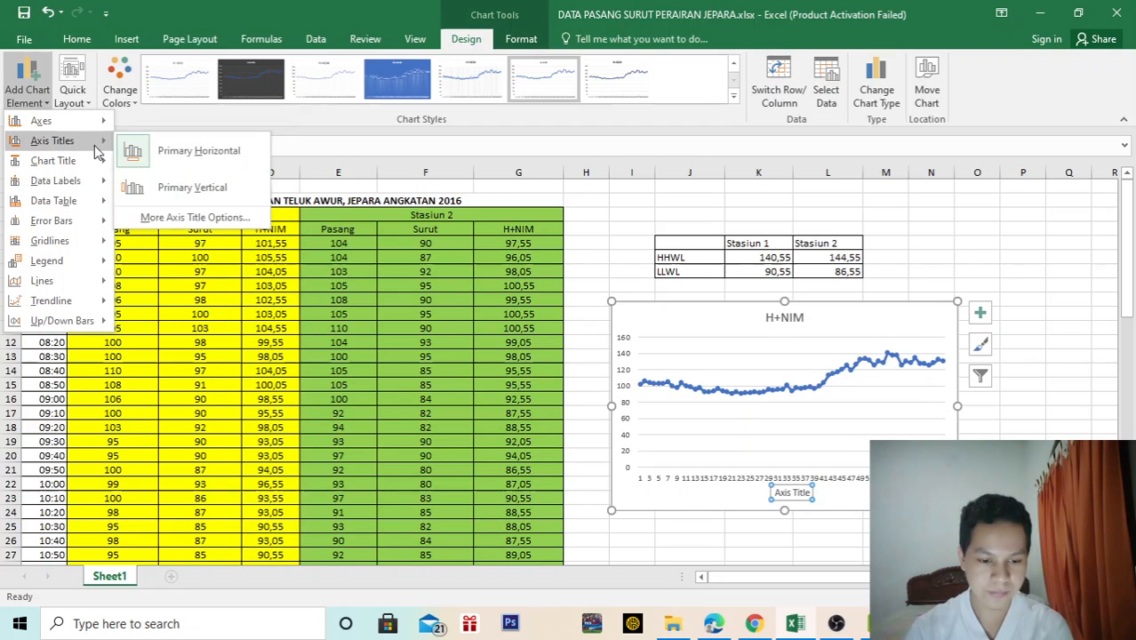
pyautogui.click(166, 185)
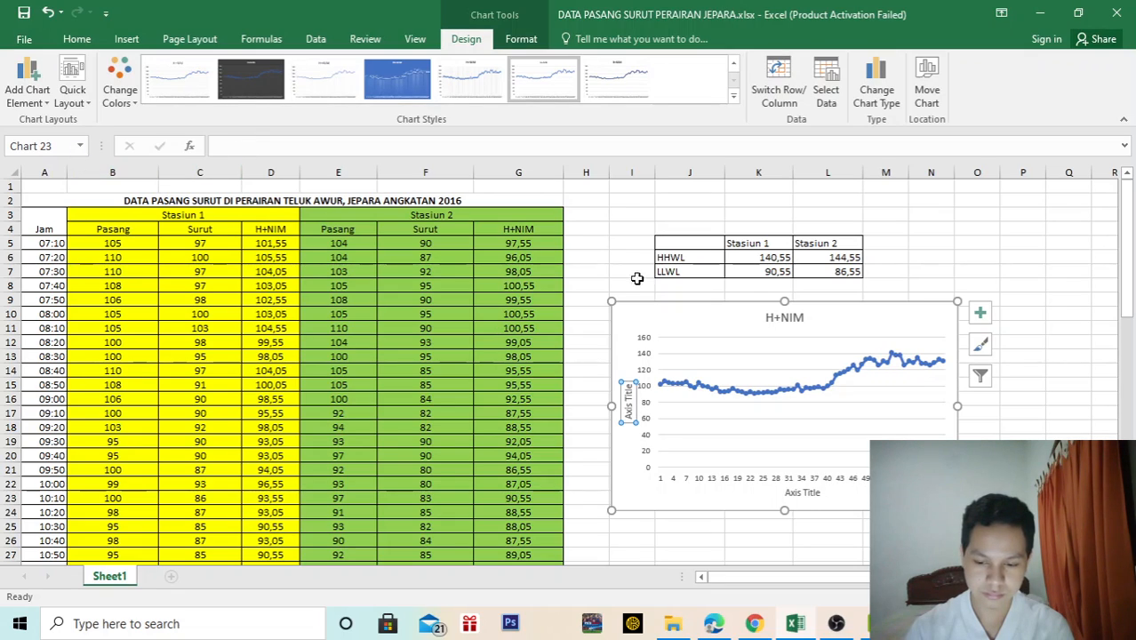
pyautogui.doubleClick(767, 310)
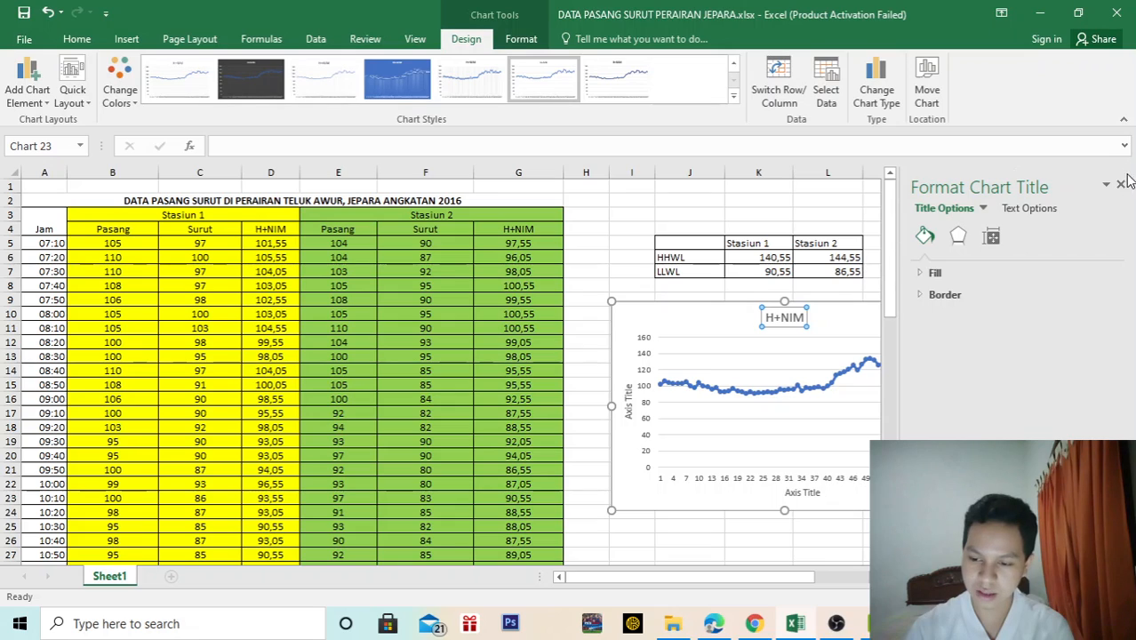
pyautogui.rightClick(851, 318)
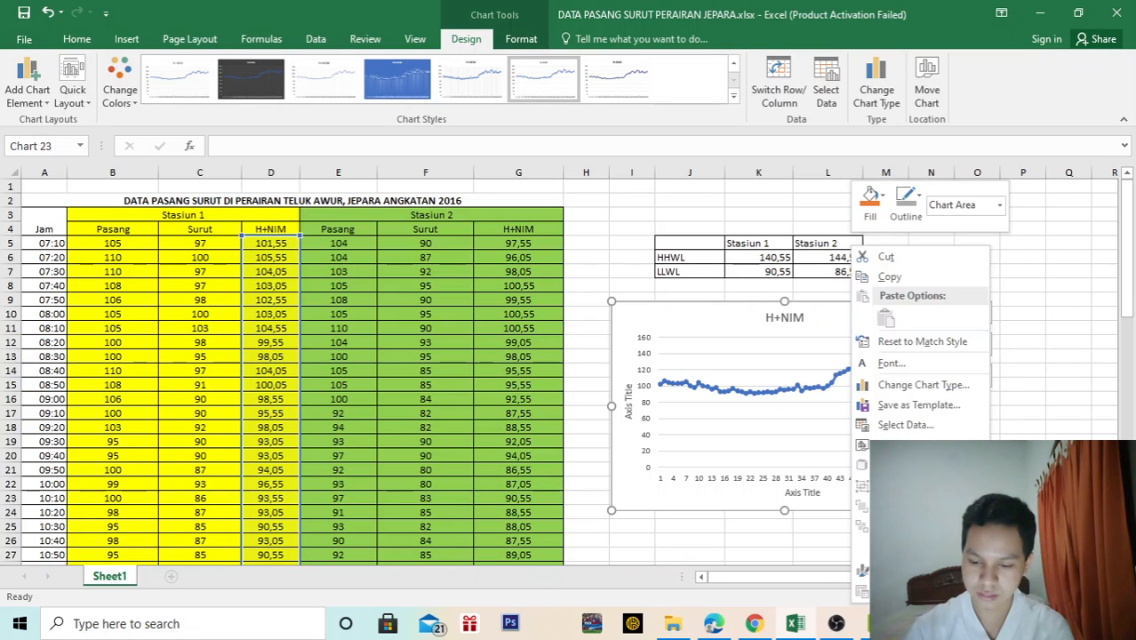
pyautogui.click(913, 424)
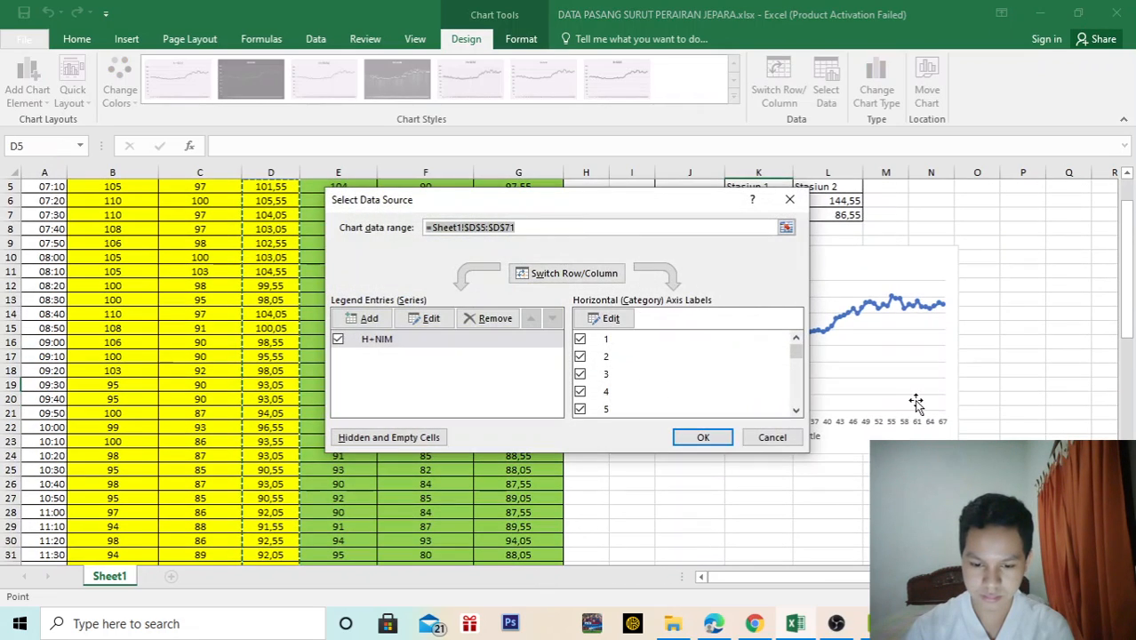
pyautogui.click(379, 343)
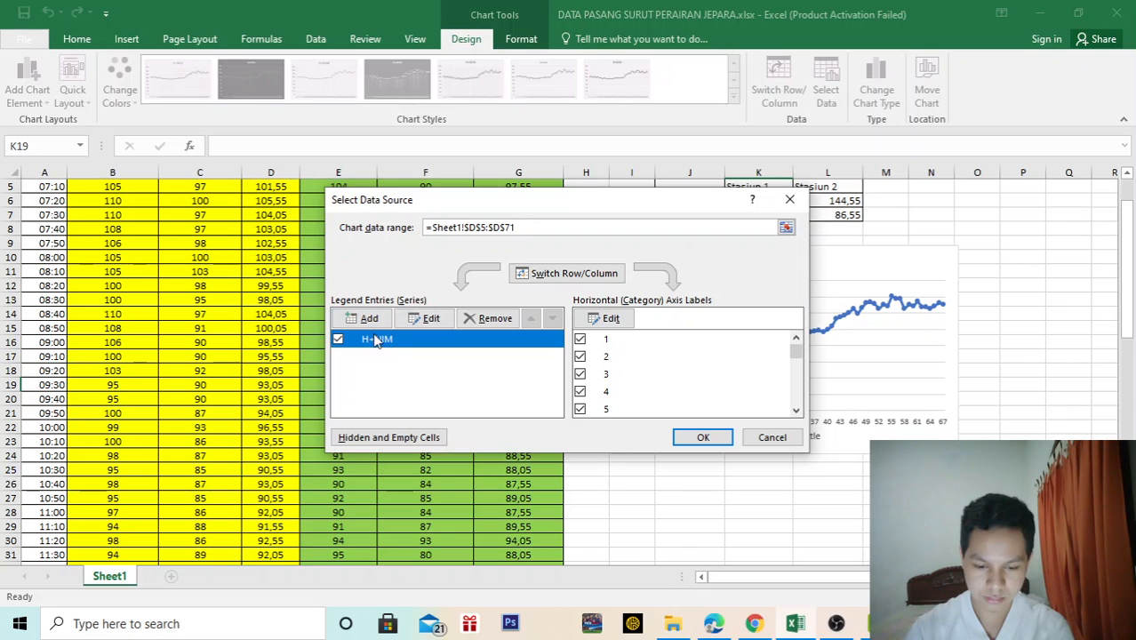
pyautogui.click(380, 318)
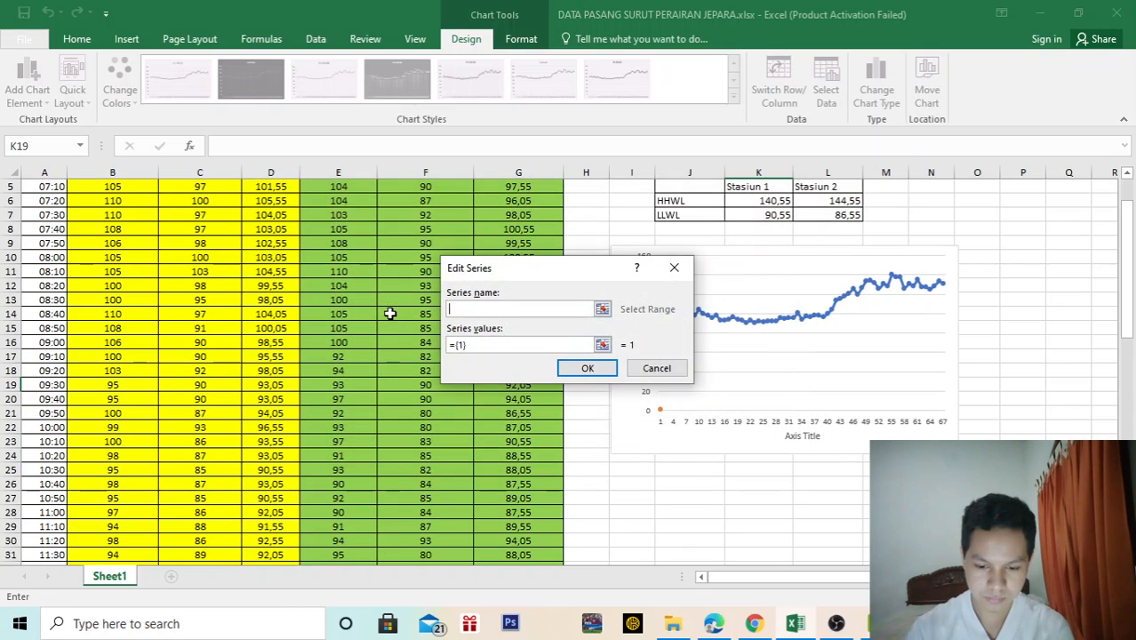
pyautogui.click(674, 267)
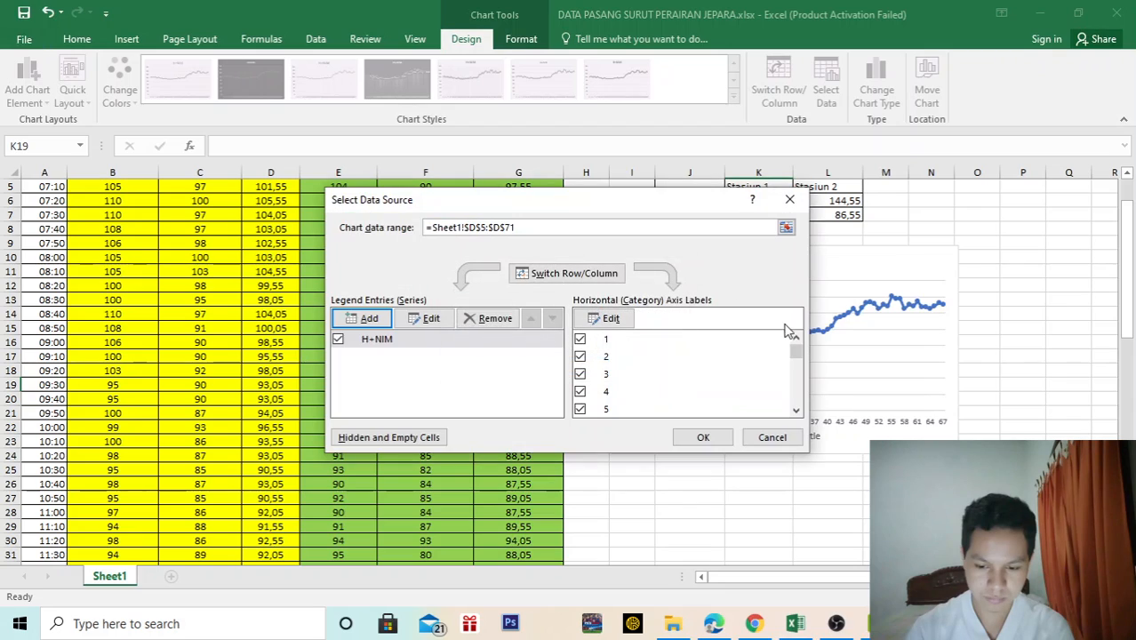
pyautogui.click(398, 339)
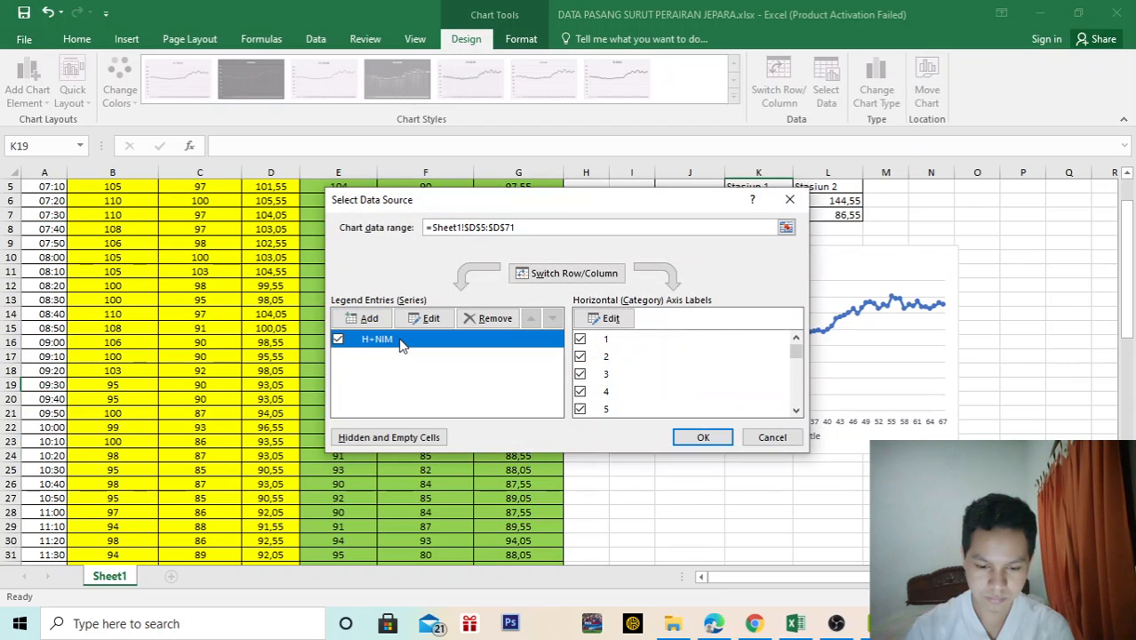
pyautogui.click(729, 437)
pyautogui.click(26, 84)
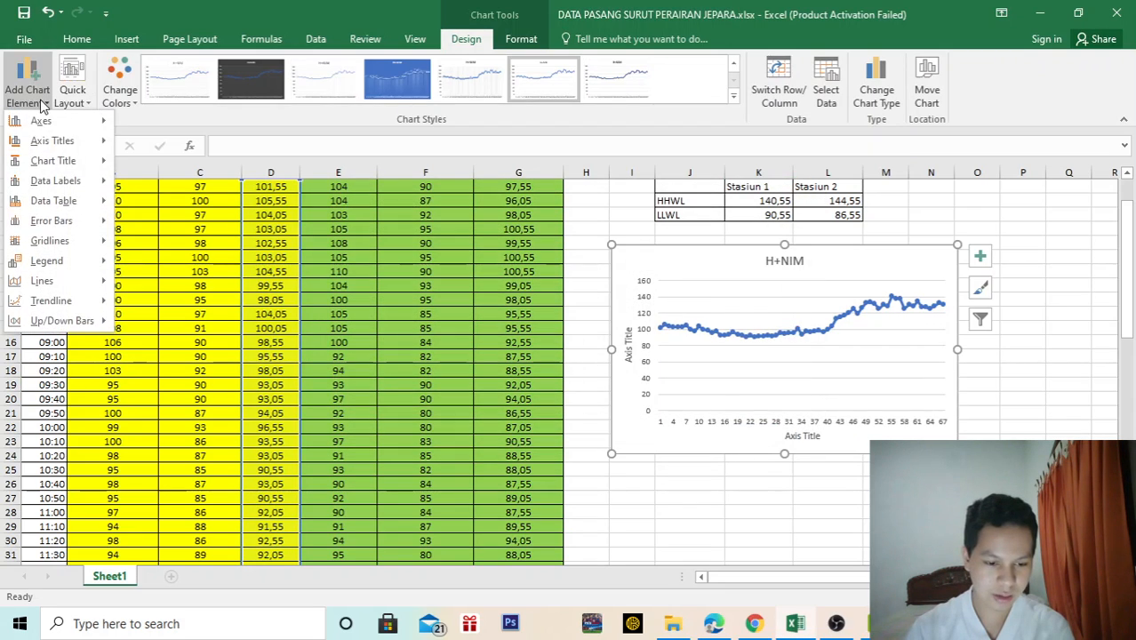
pyautogui.moveTo(80, 160)
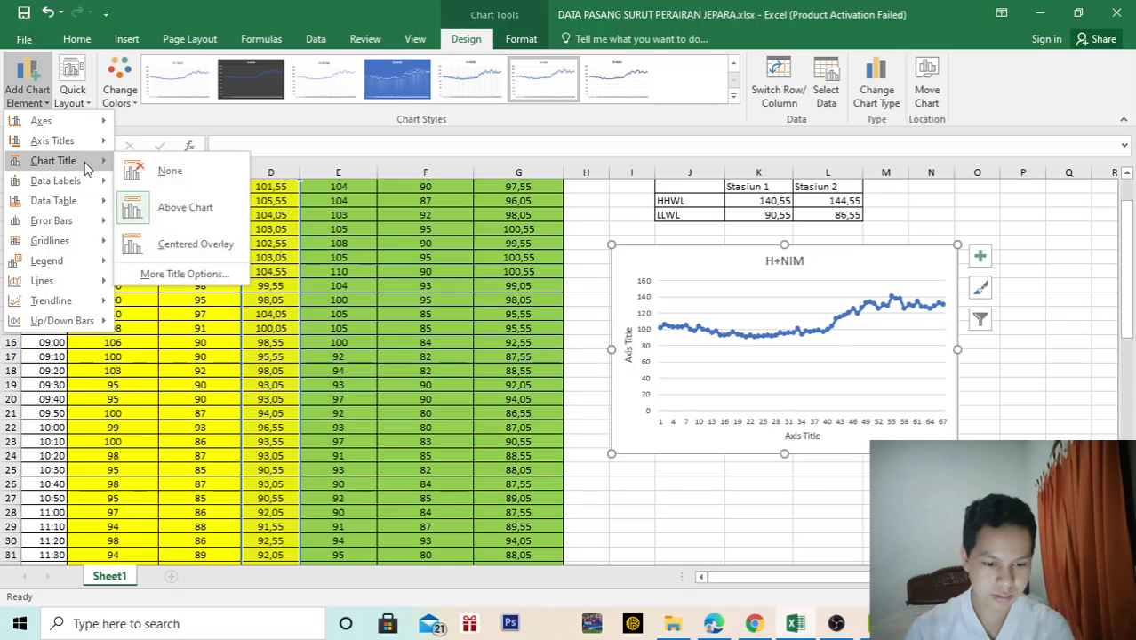
pyautogui.click(173, 203)
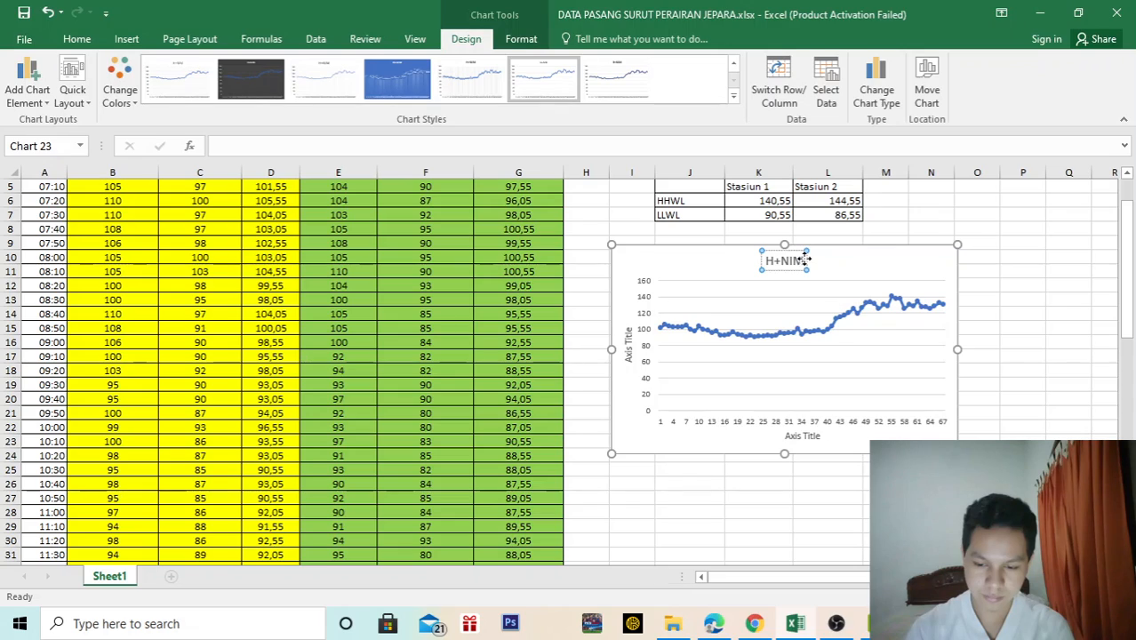
pyautogui.doubleClick(800, 256)
pyautogui.click(1120, 184)
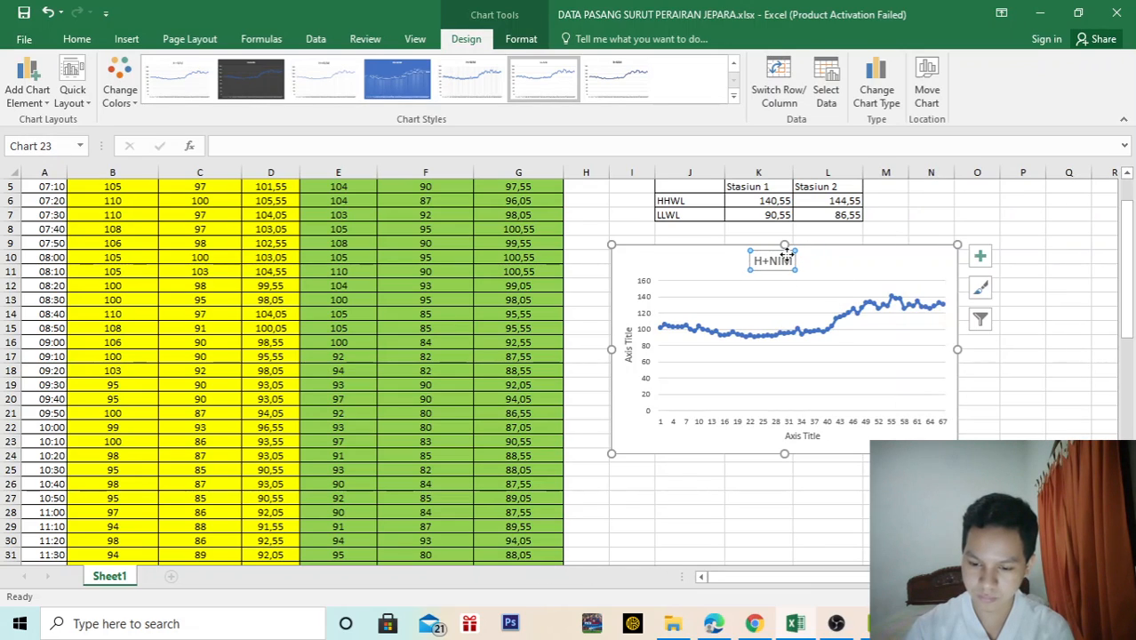
# - Delete the H+NIM chart title and add a chart title back above the chart
pyautogui.press('Delete')
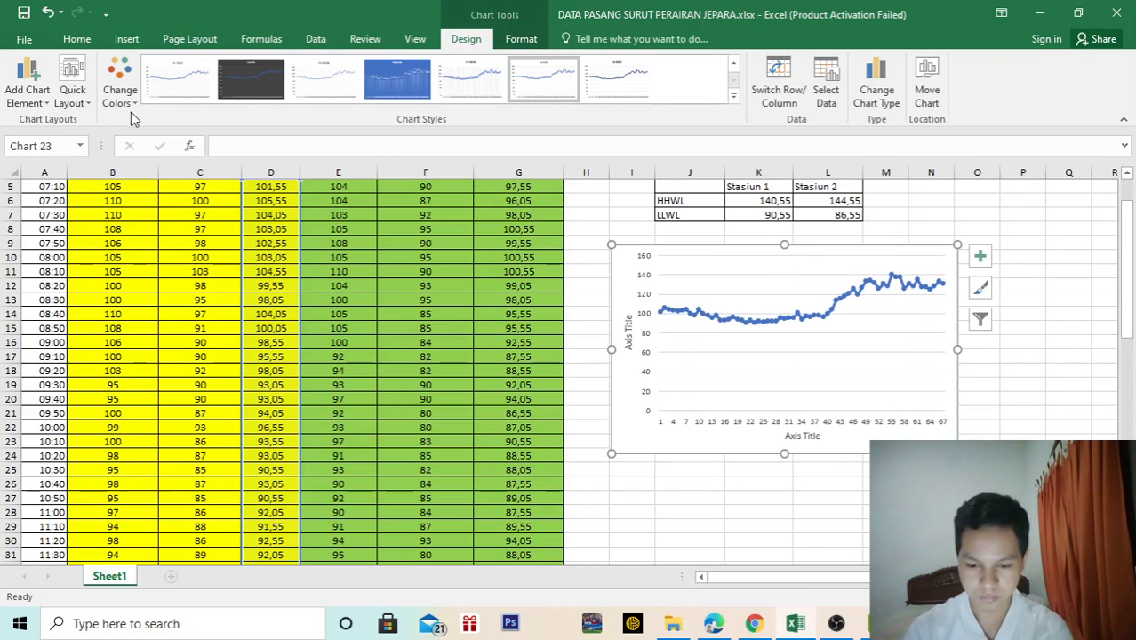
pyautogui.click(27, 84)
pyautogui.moveTo(51, 160)
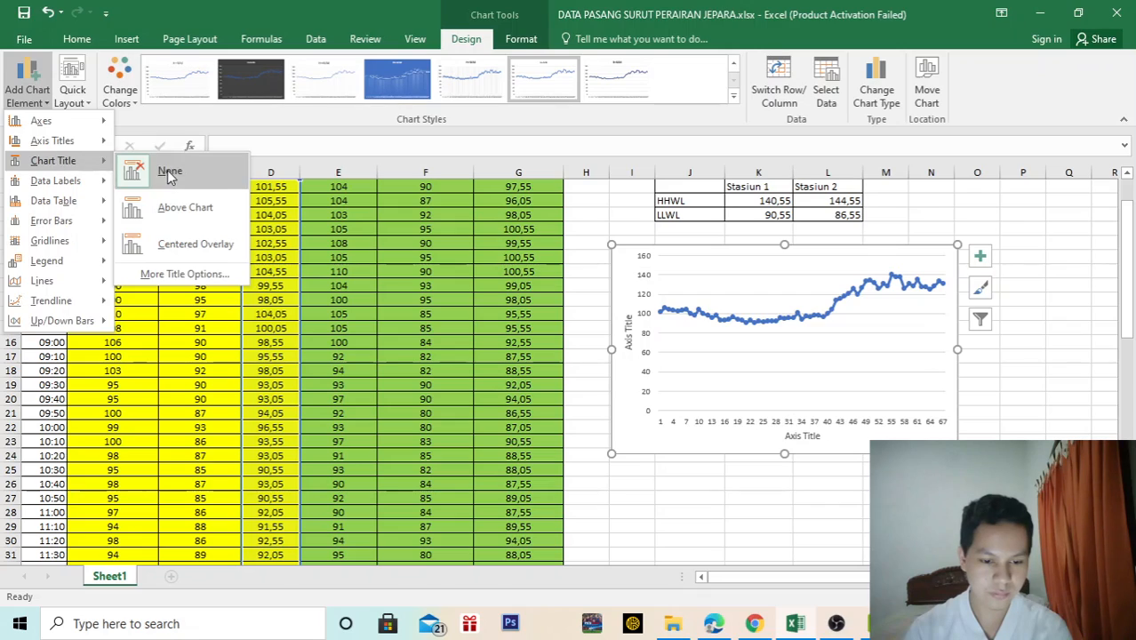
pyautogui.click(185, 207)
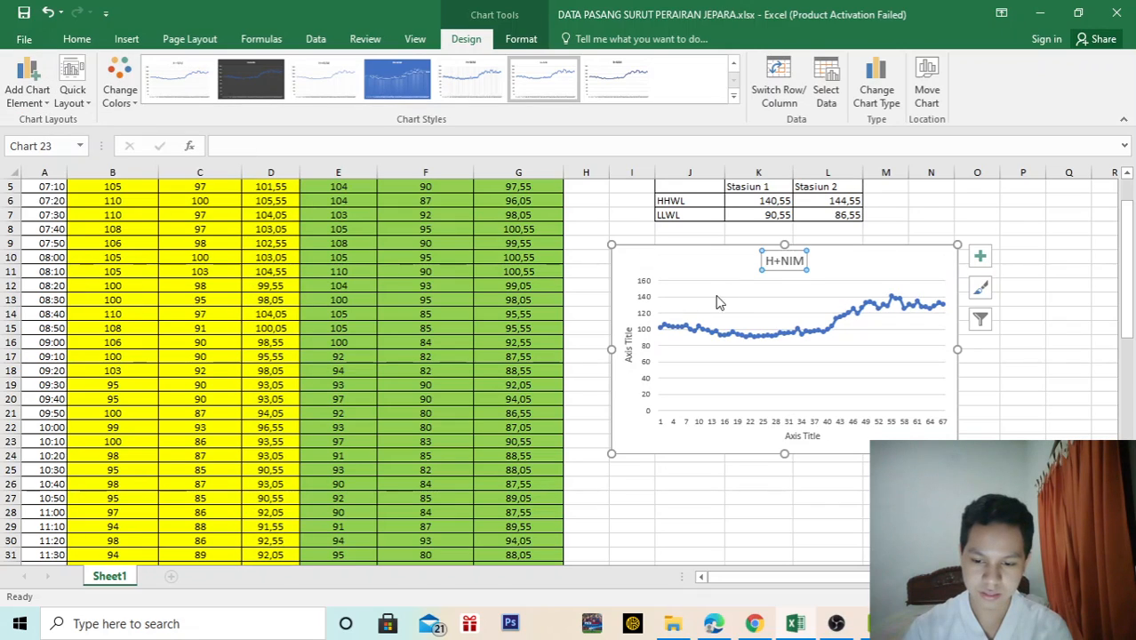
# - Replace the chart title text with "Grafik Pasang Surut Stasiun 1"
pyautogui.tripleClick(793, 258)
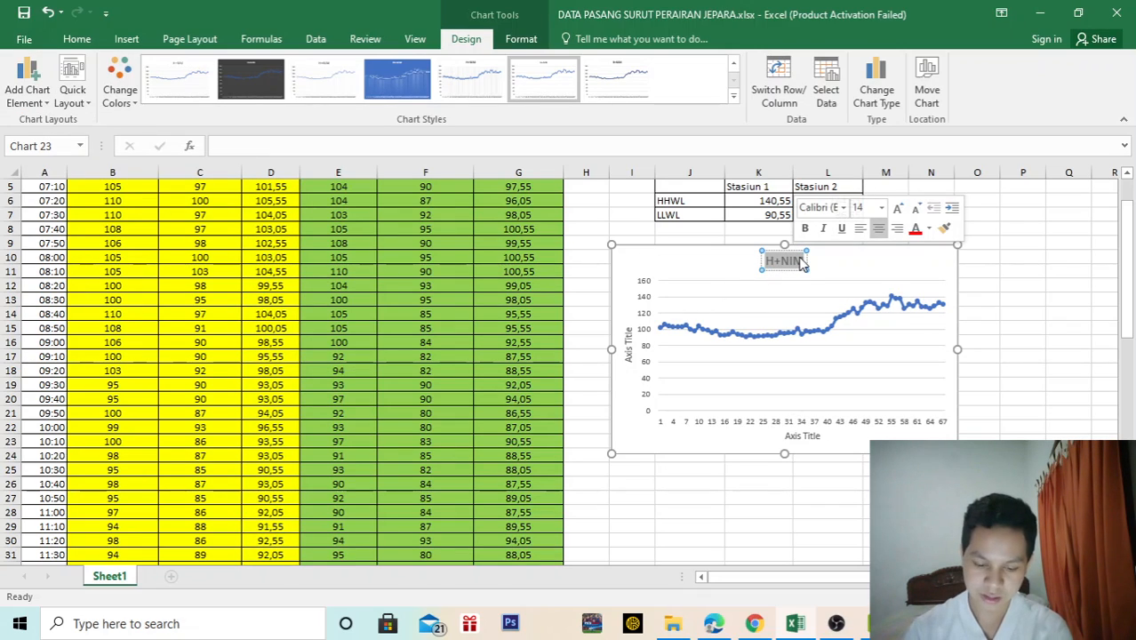
pyautogui.press('BackSpace')
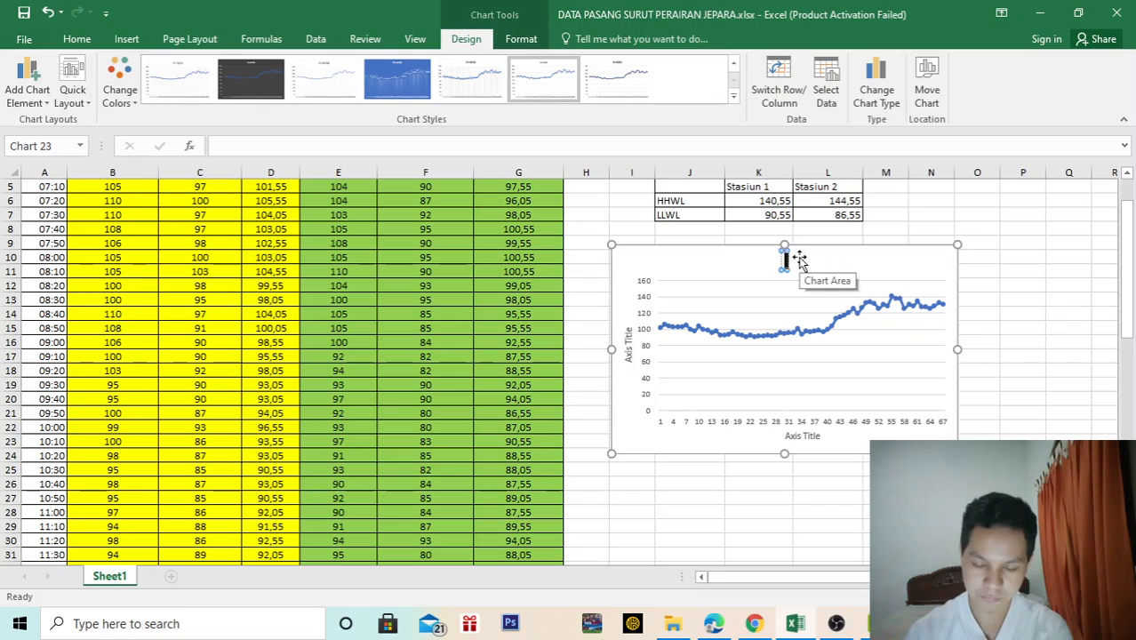
pyautogui.write('Graf')
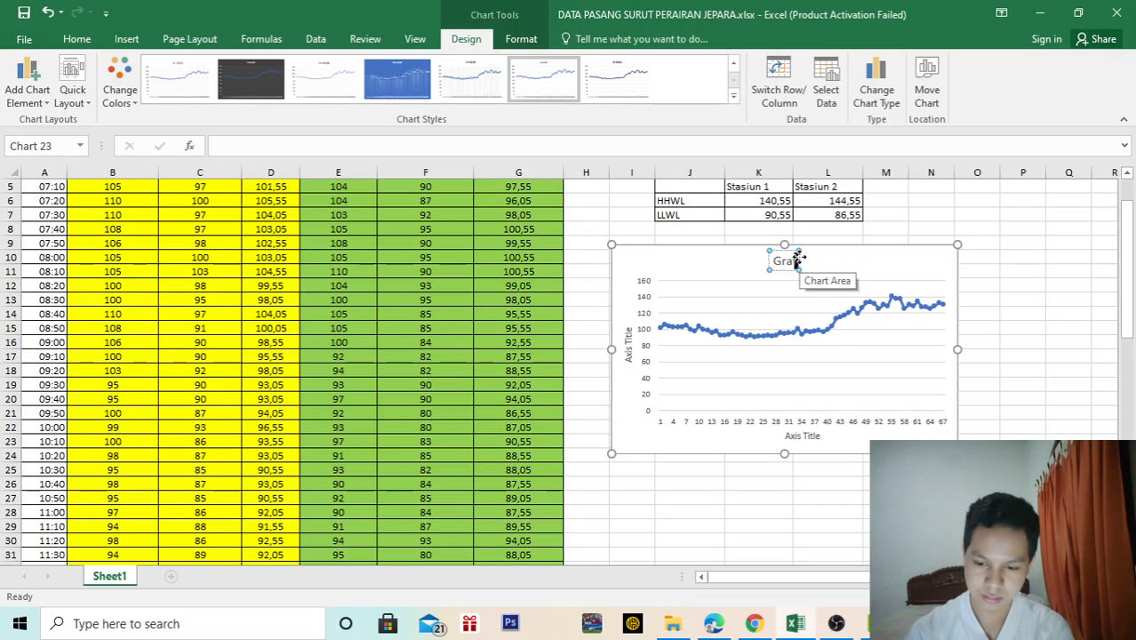
pyautogui.write('i')
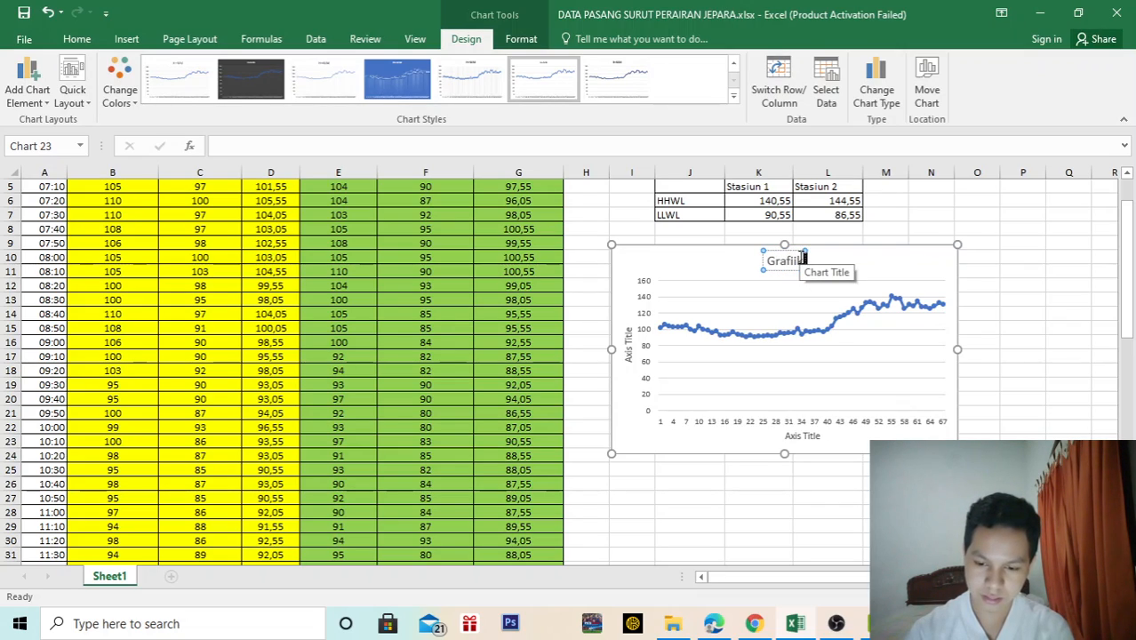
pyautogui.write('k')
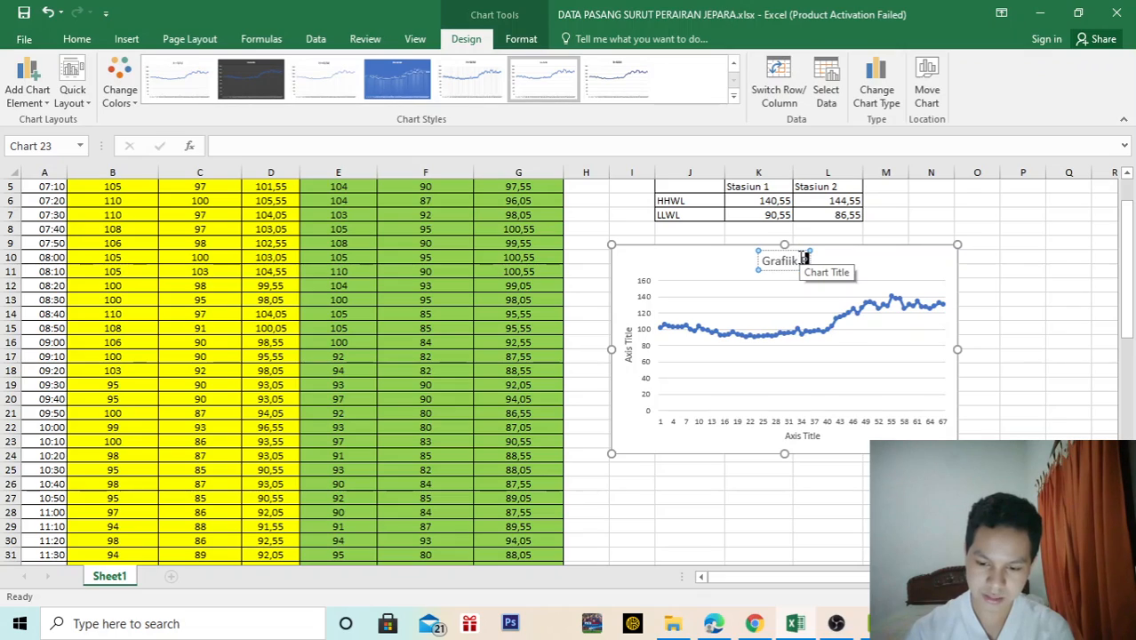
pyautogui.press('BackSpace')
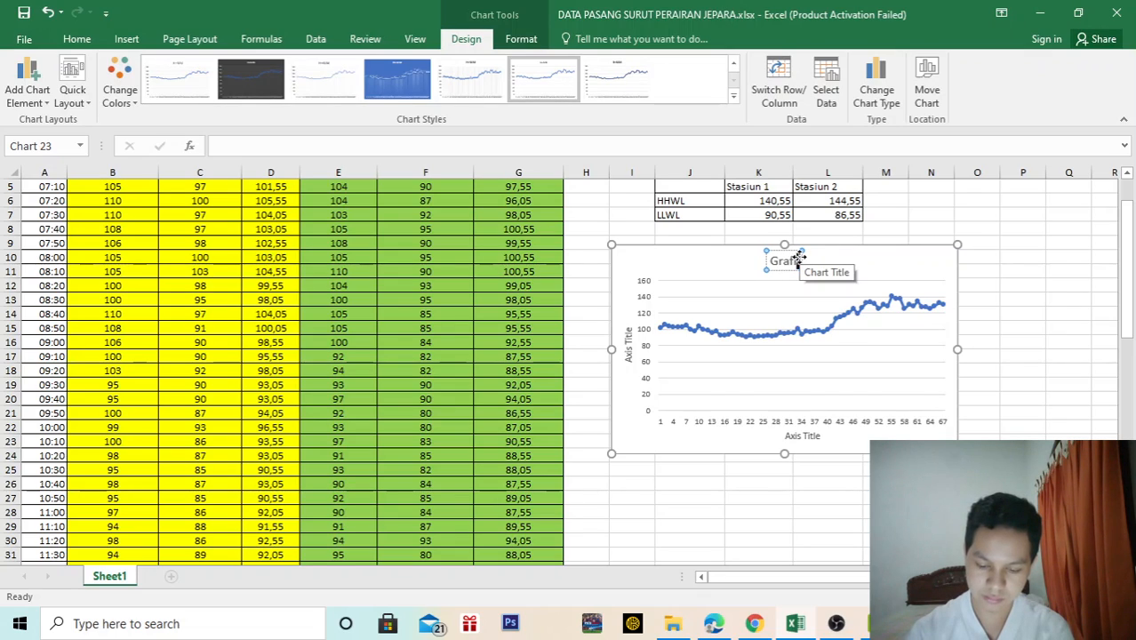
pyautogui.write('k')
pyautogui.press('BackSpace')
pyautogui.press('BackSpace')
pyautogui.write('i')
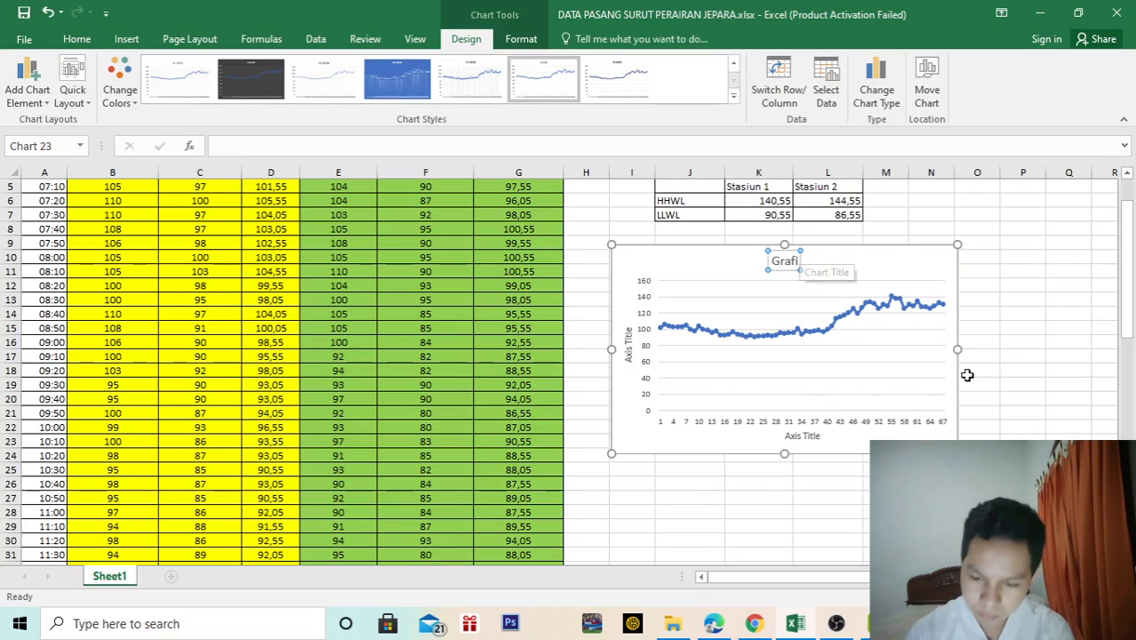
pyautogui.write('k Pasa')
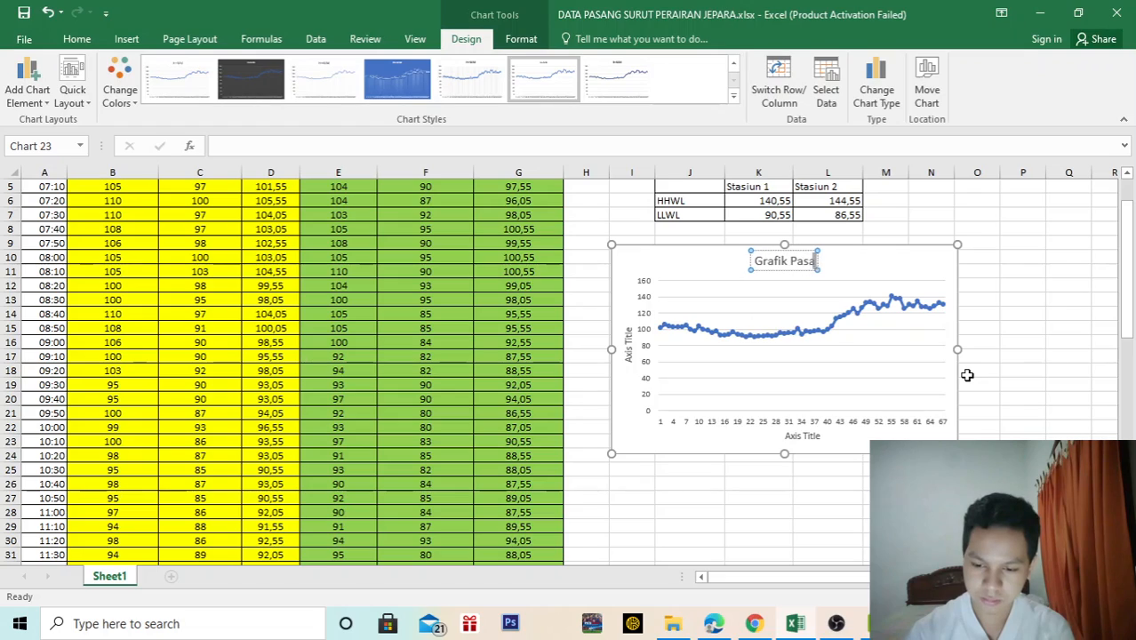
pyautogui.write('ng S')
pyautogui.press('BackSpace')
pyautogui.press('BackSpace')
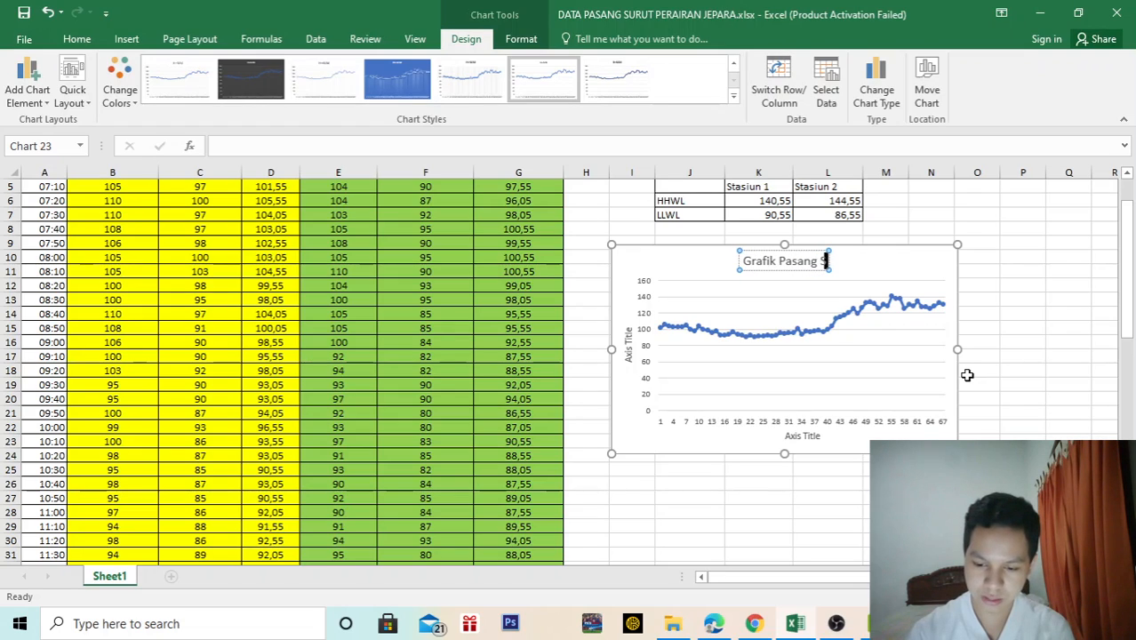
pyautogui.write('Surut')
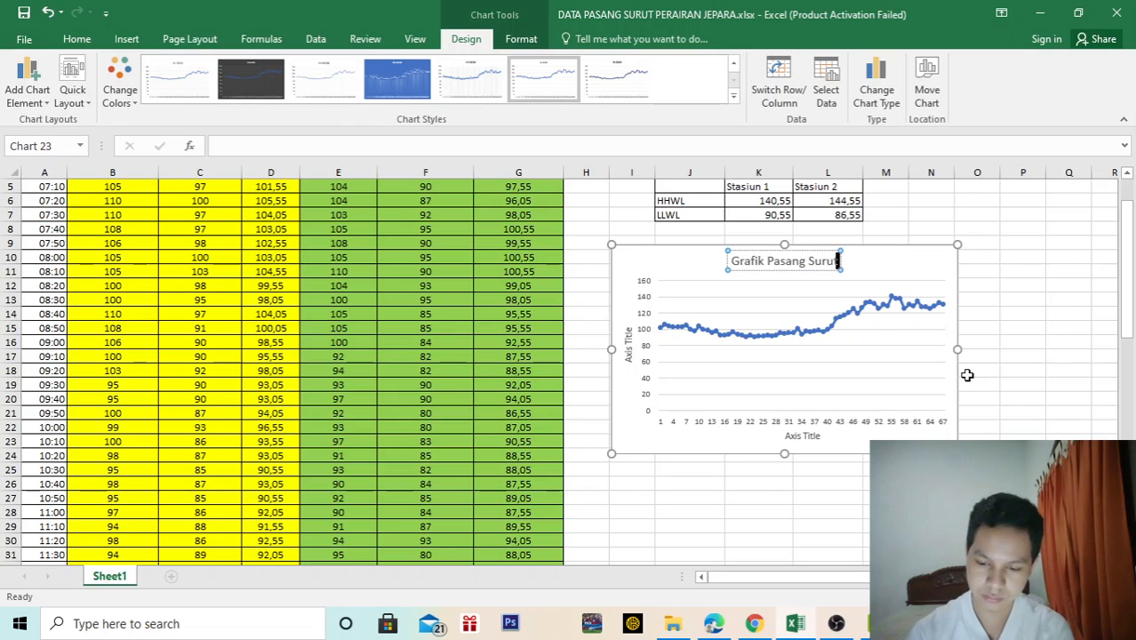
pyautogui.write(' Stasiun')
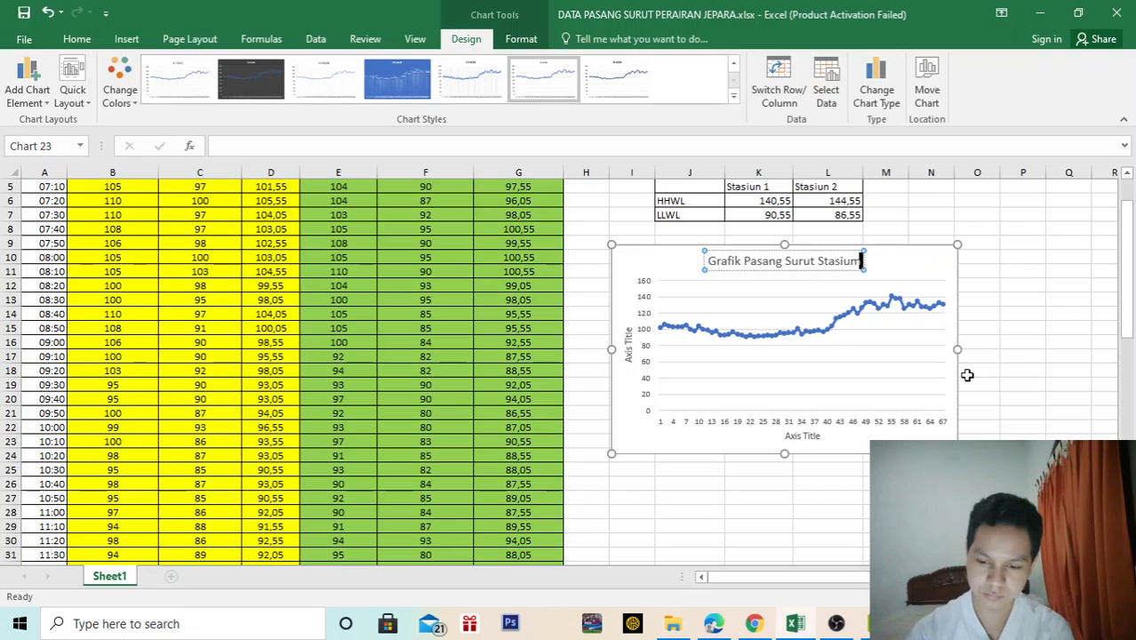
pyautogui.write(' 1')
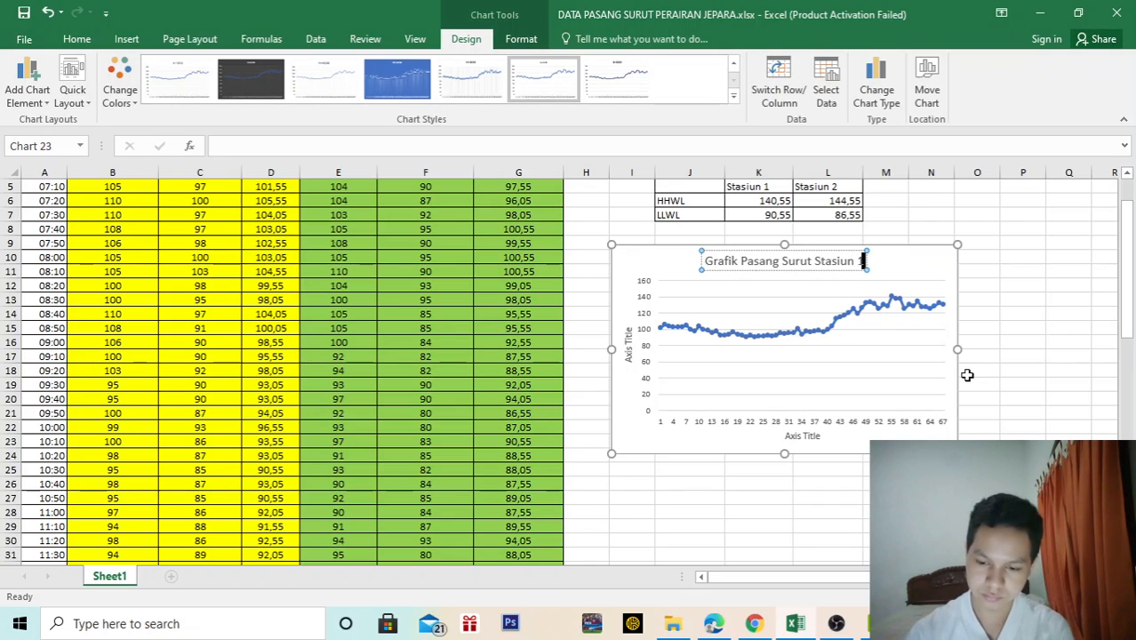
# - Set the chart's horizontal axis labels to the Jam times in A5:A71 and apply the data source change
pyautogui.click(795, 436)
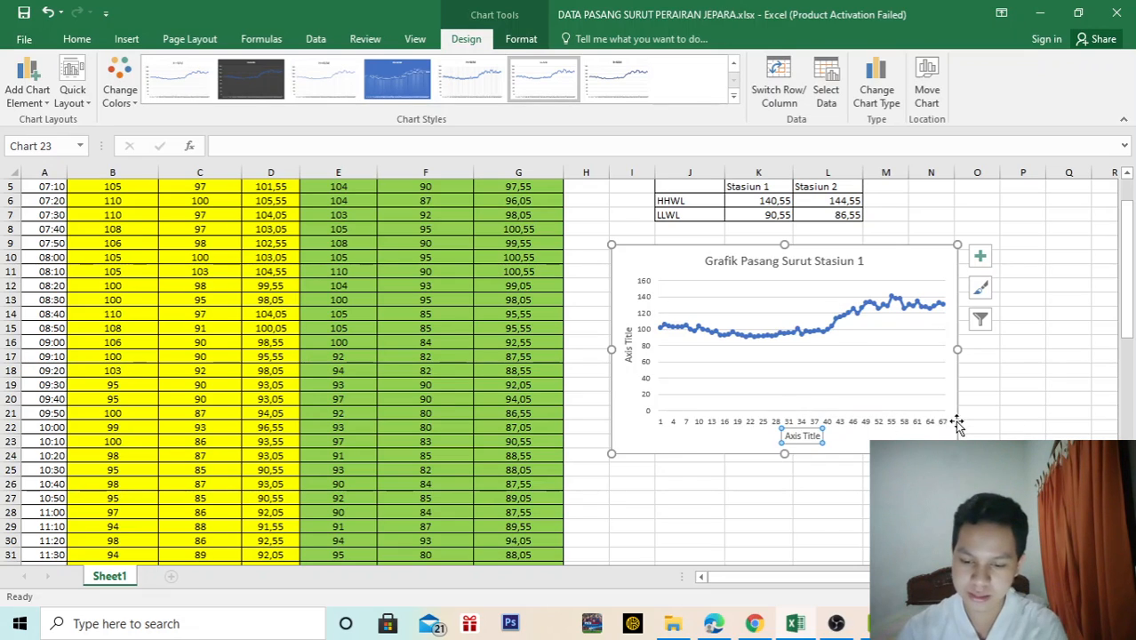
pyautogui.rightClick(736, 435)
pyautogui.click(791, 268)
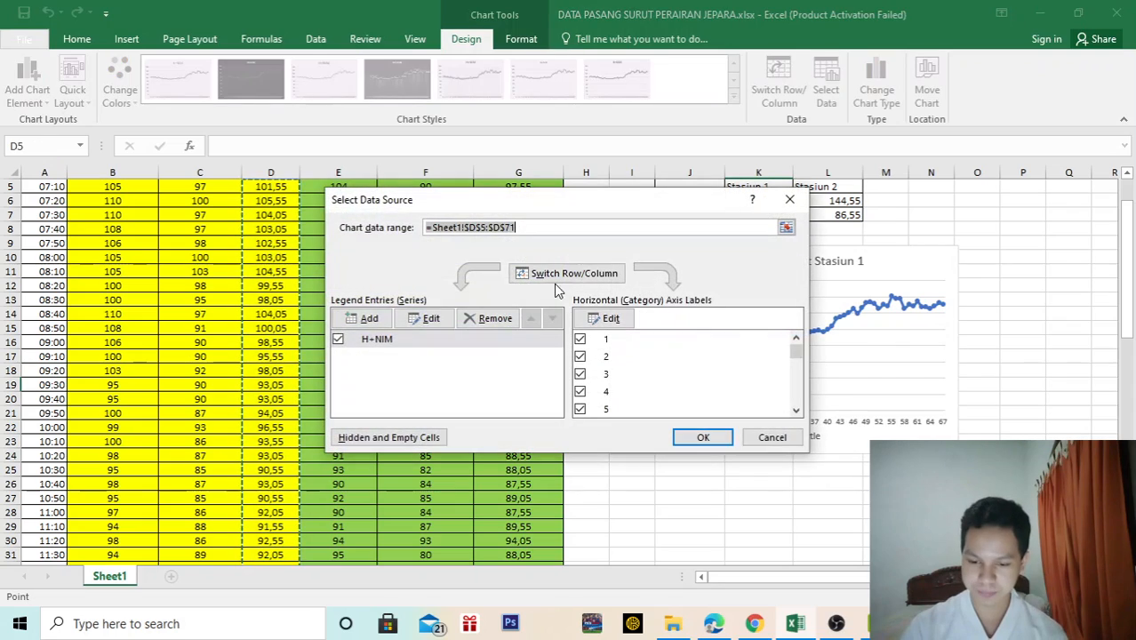
pyautogui.click(365, 318)
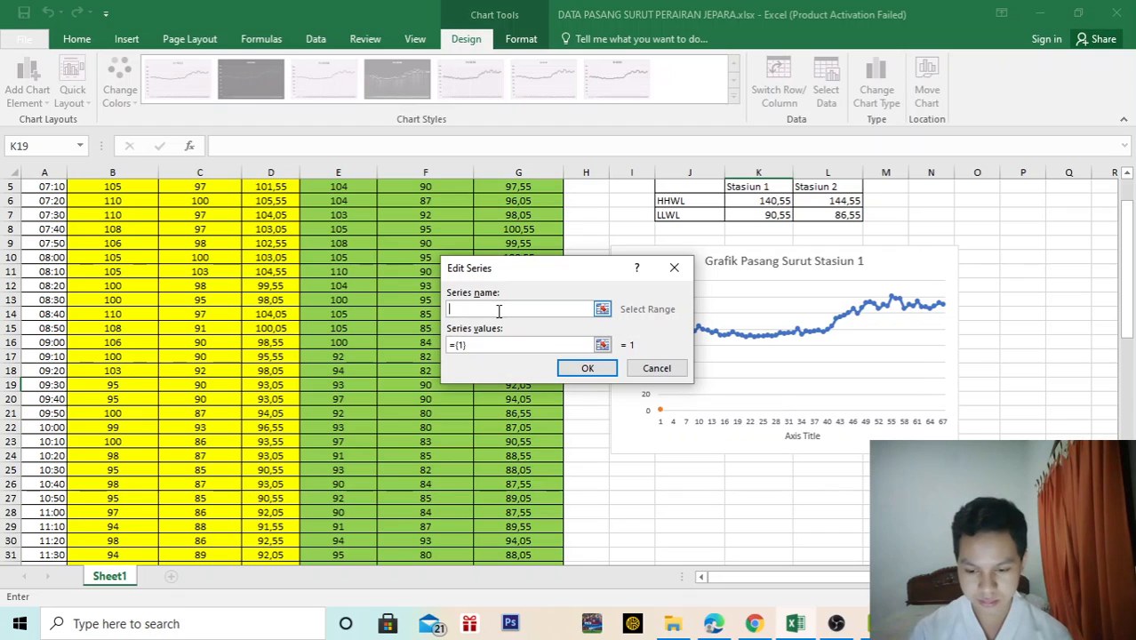
pyautogui.click(658, 368)
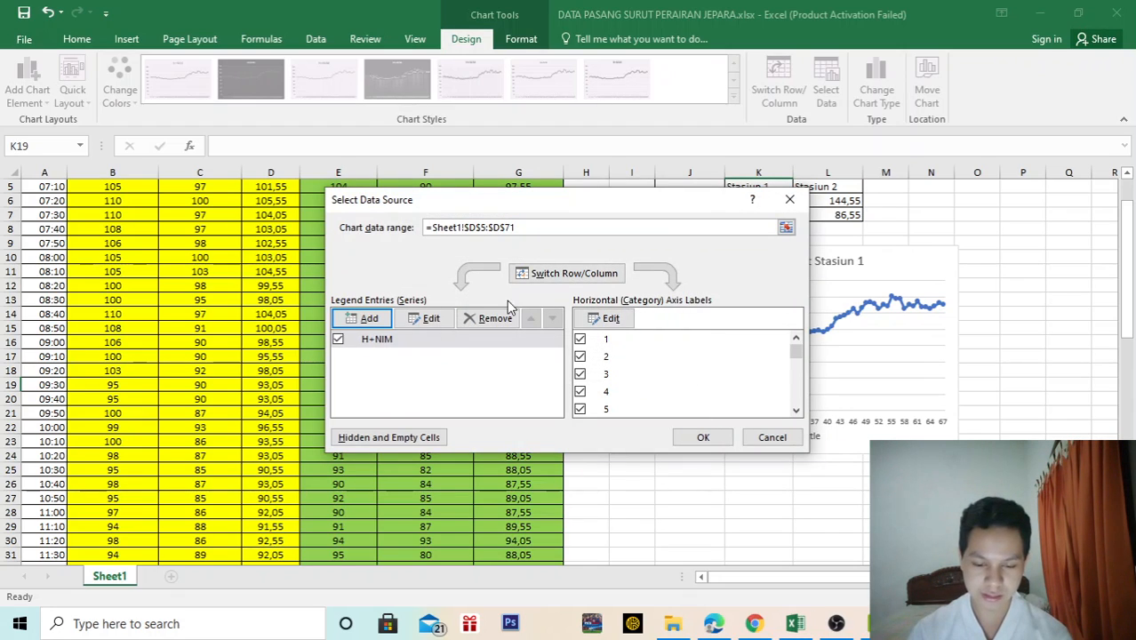
pyautogui.moveTo(705, 211); pyautogui.dragTo(519, 209)
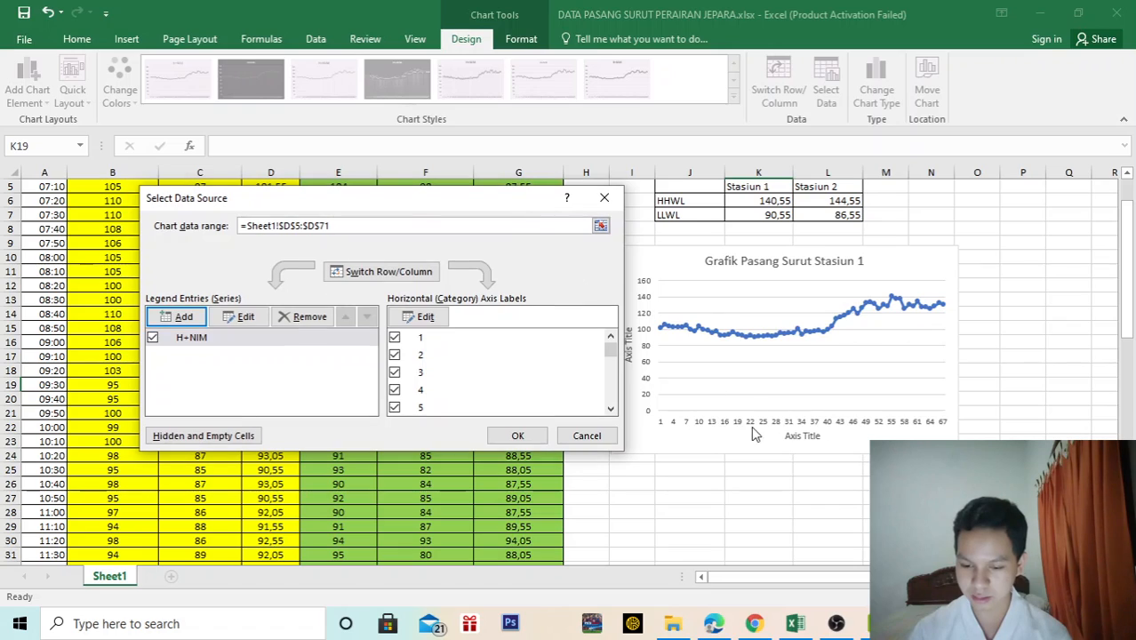
pyautogui.click(443, 318)
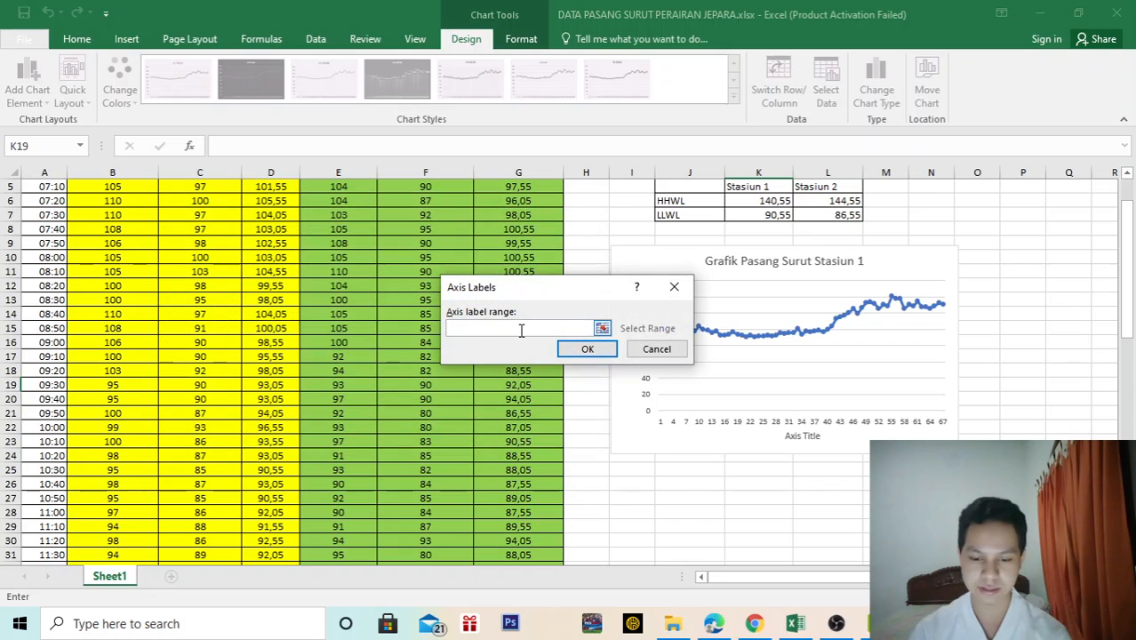
pyautogui.scroll(2, 524, 262)
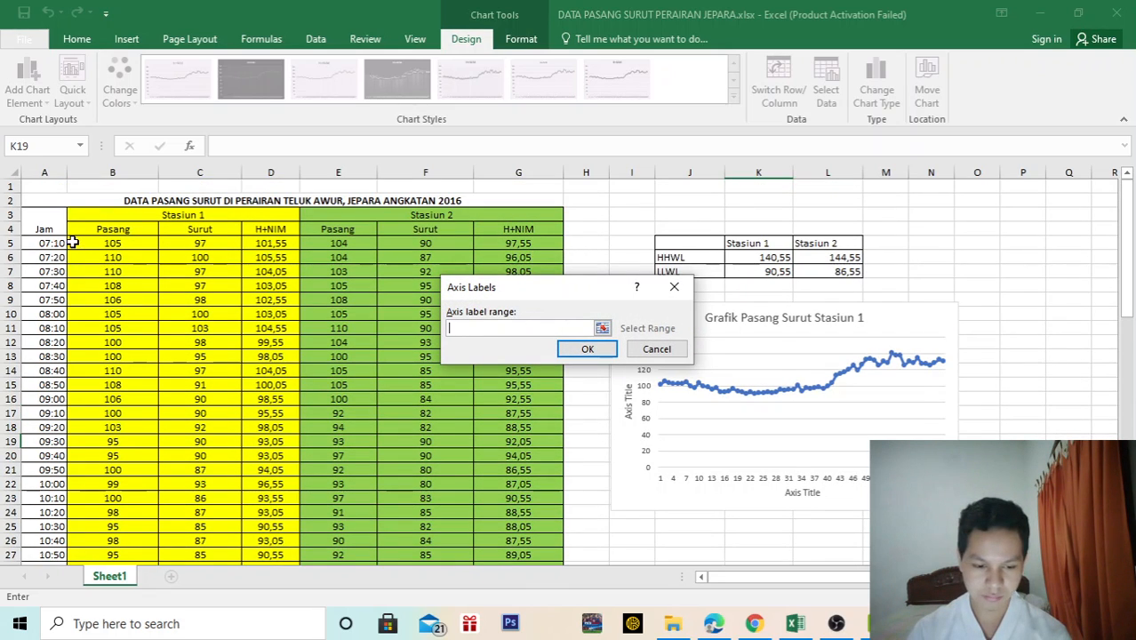
pyautogui.moveTo(63, 242); pyautogui.dragTo(51, 512)
pyautogui.click(588, 351)
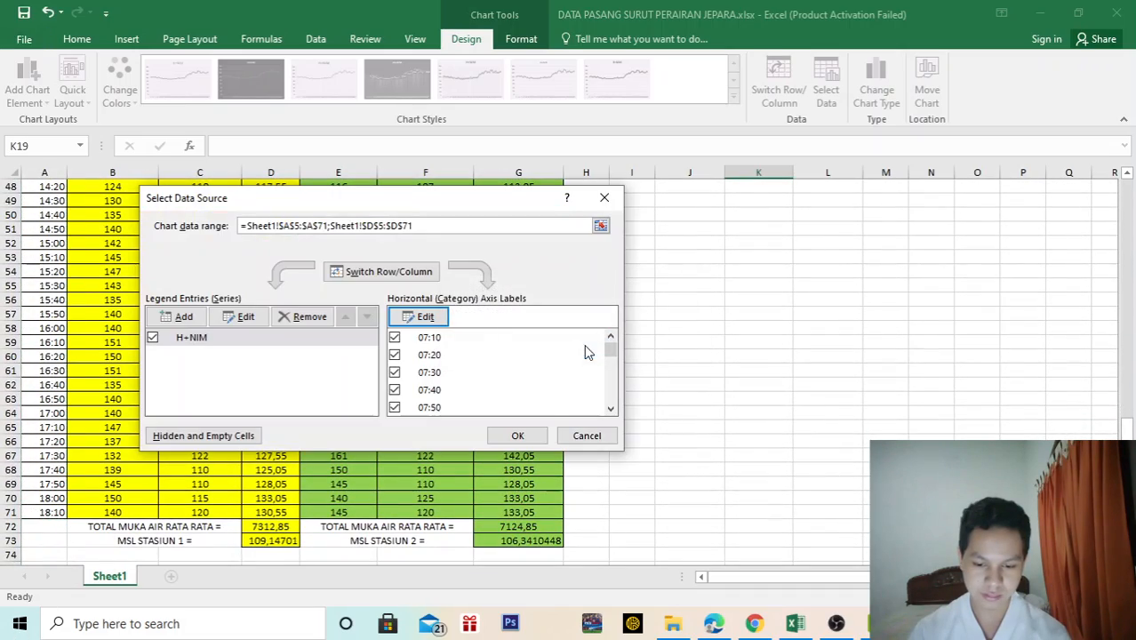
pyautogui.click(517, 435)
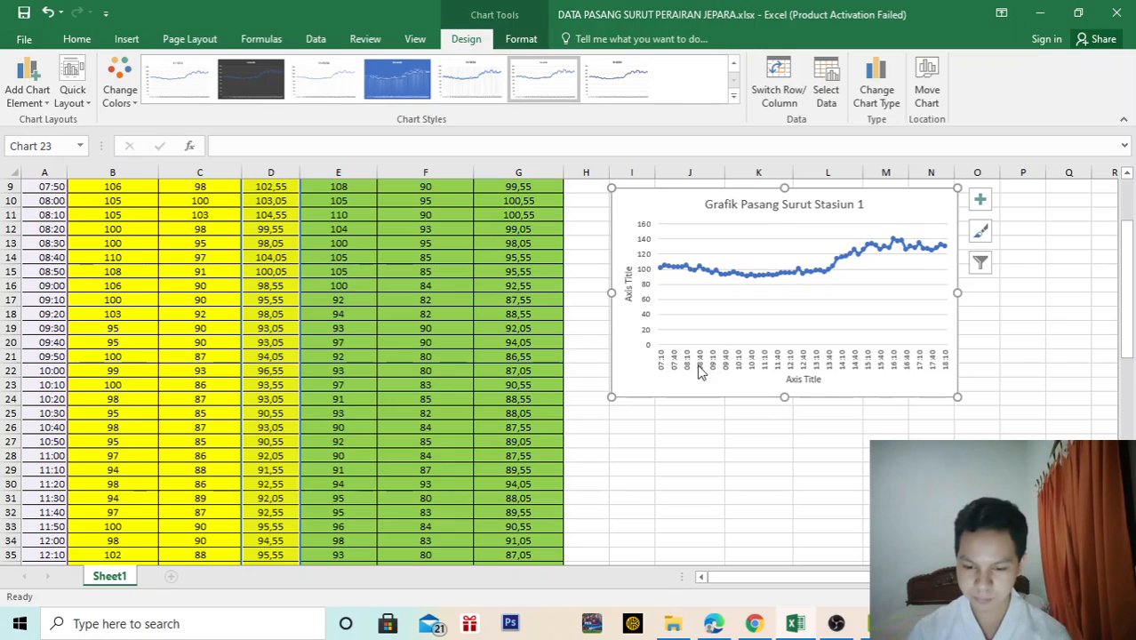
# - Replace the chart's vertical axis title text with "H+NIM"
pyautogui.doubleClick(628, 284)
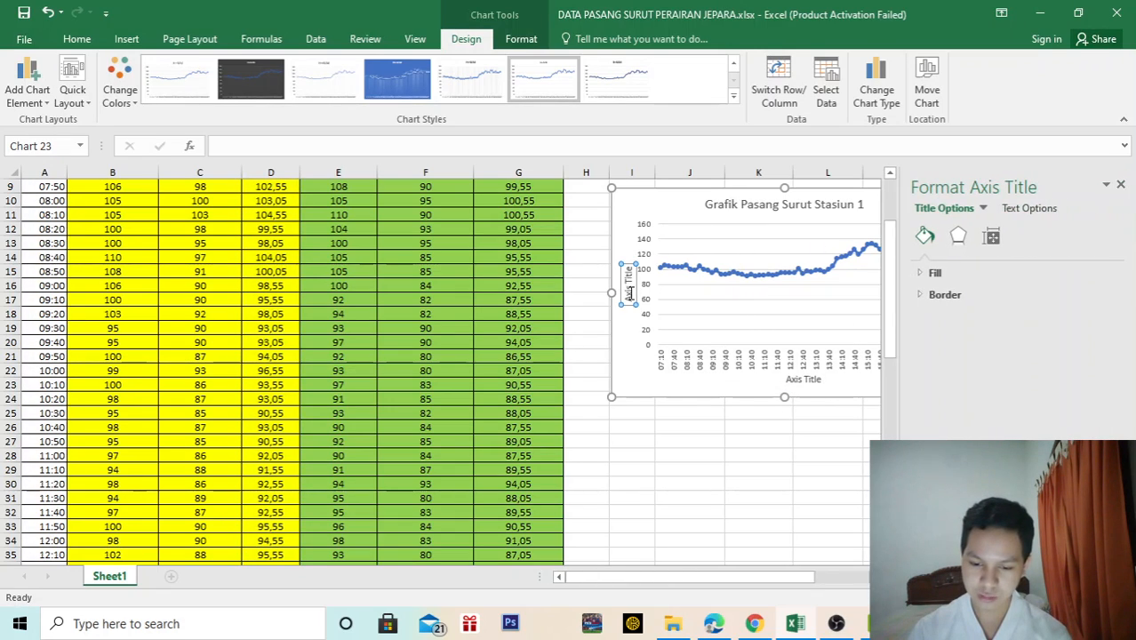
pyautogui.moveTo(628, 293); pyautogui.dragTo(627, 265)
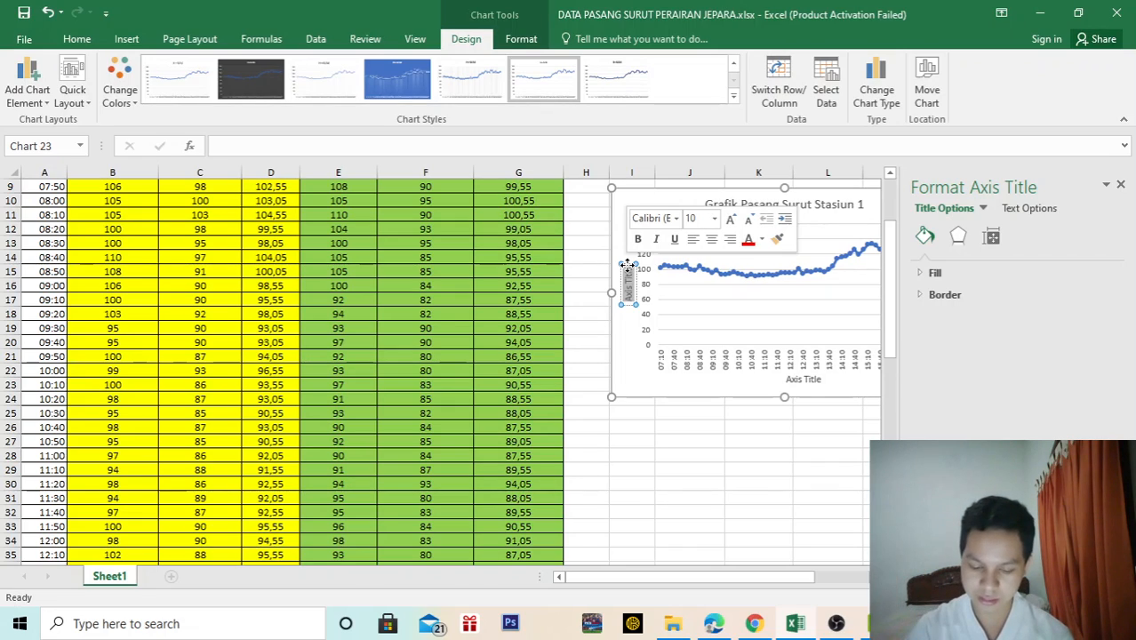
pyautogui.press('Delete')
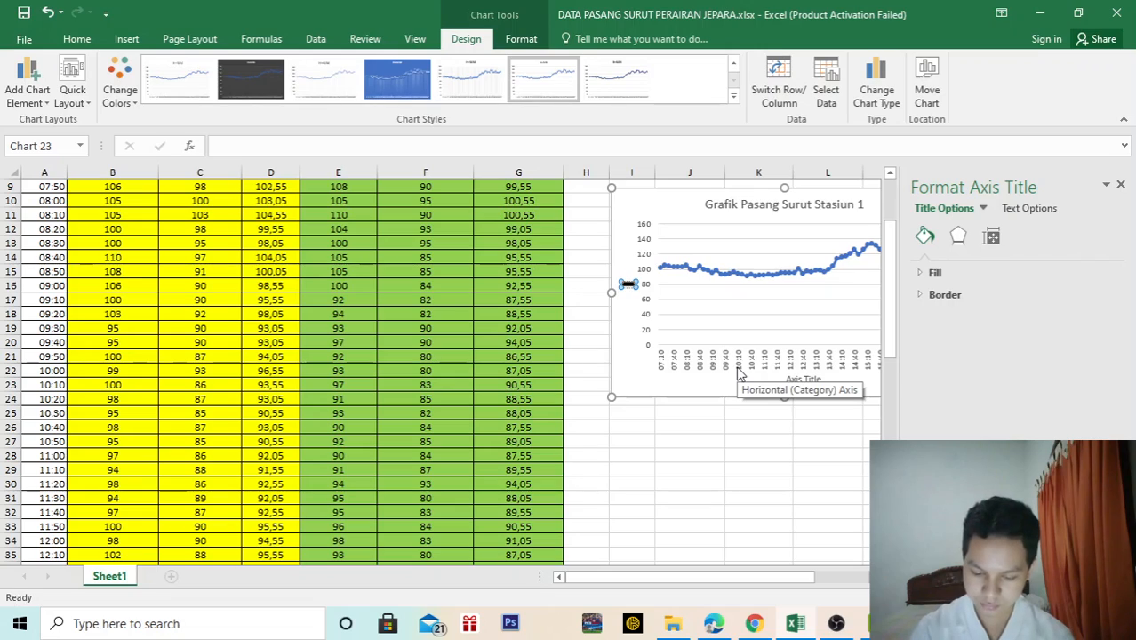
pyautogui.write('H+N')
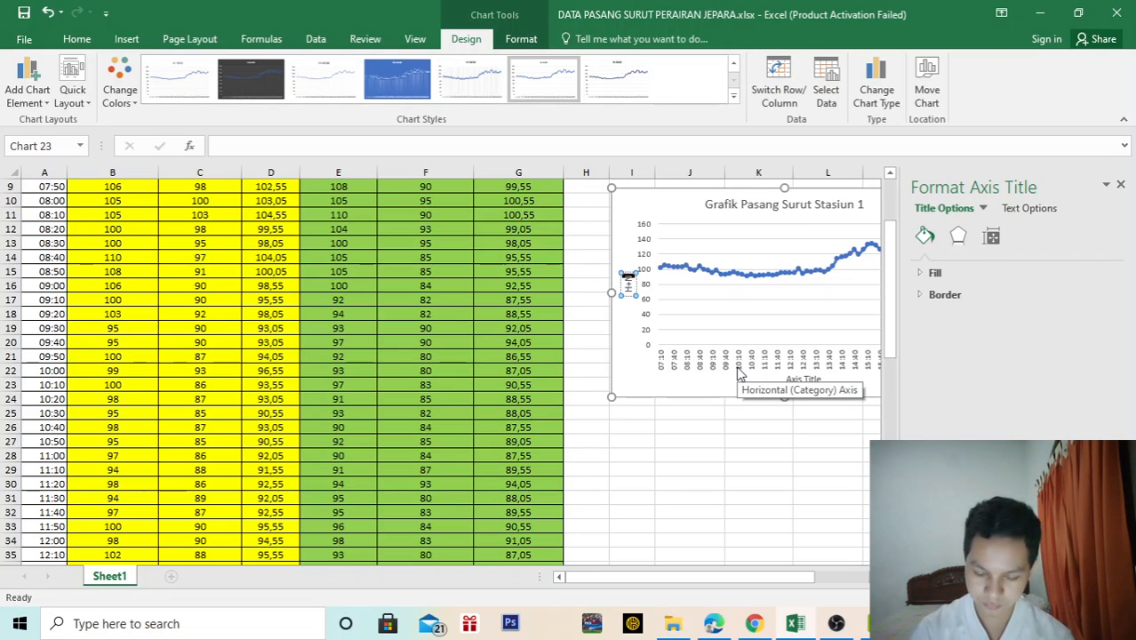
pyautogui.write('IM')
# - Replace the chart's horizontal axis title text with "Waktu" and close the axis title formatting options
pyautogui.click(808, 380)
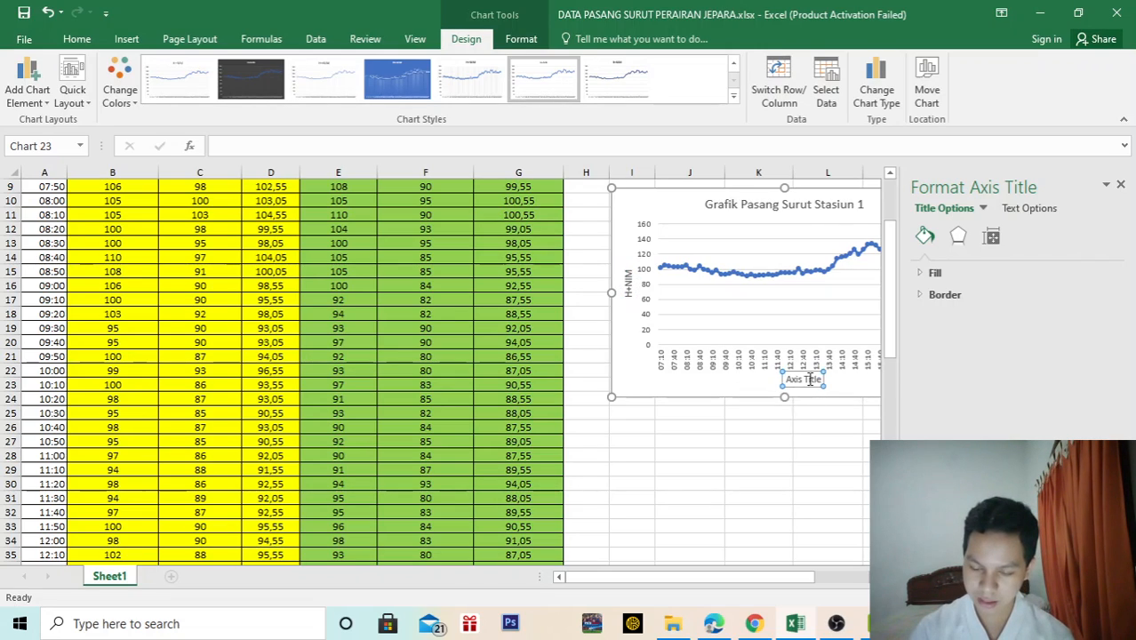
pyautogui.doubleClick(810, 380)
pyautogui.moveTo(820, 380); pyautogui.dragTo(791, 377)
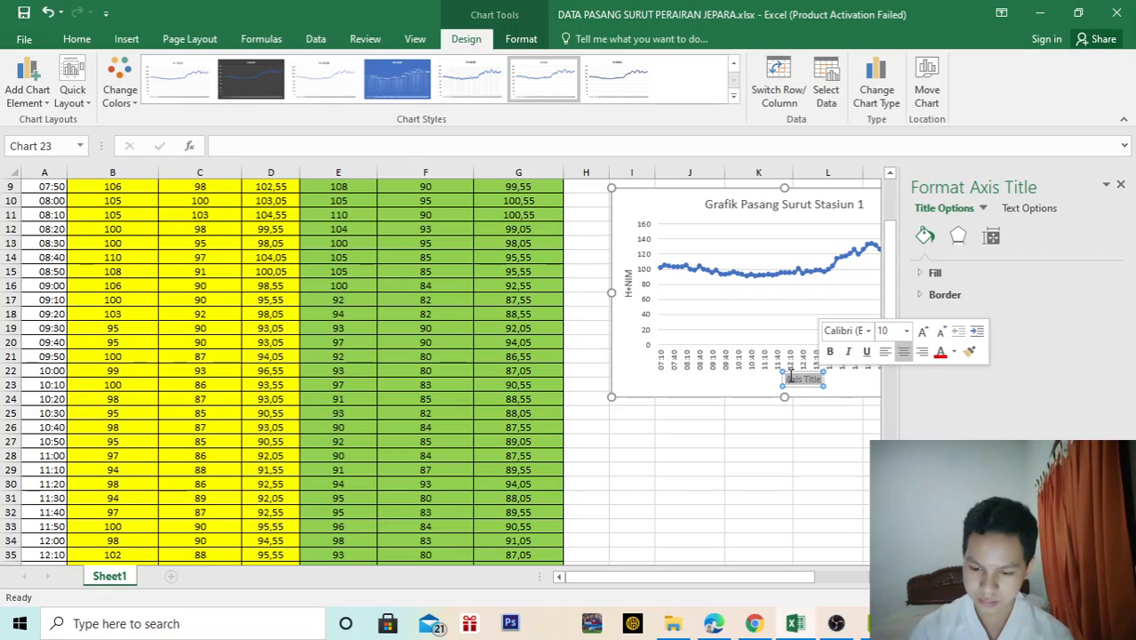
pyautogui.press('BackSpace')
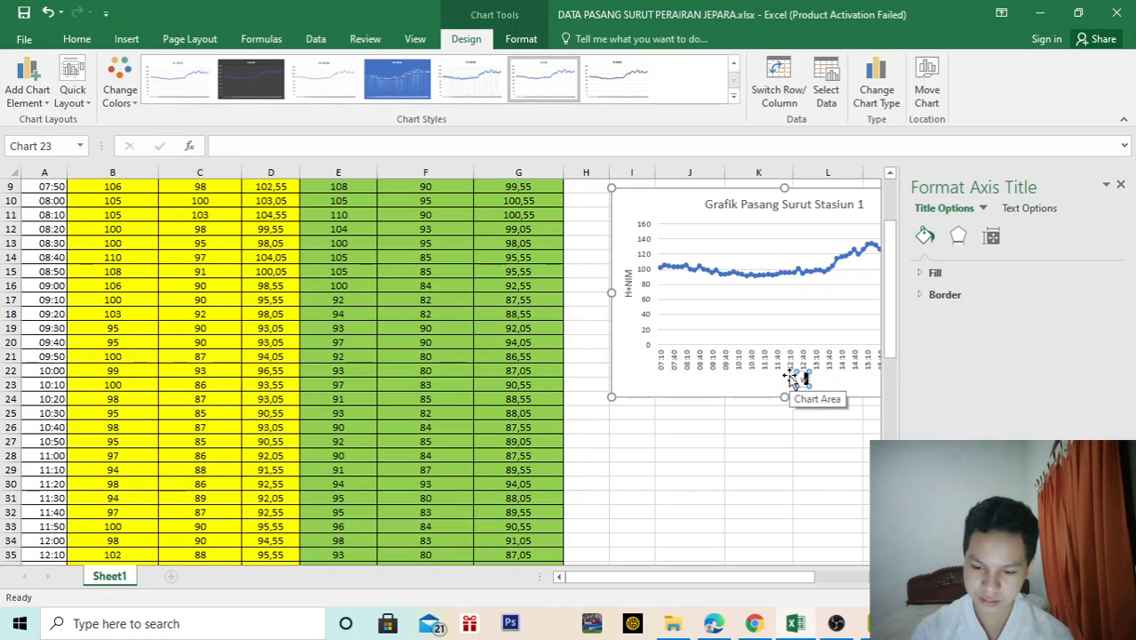
pyautogui.write('W')
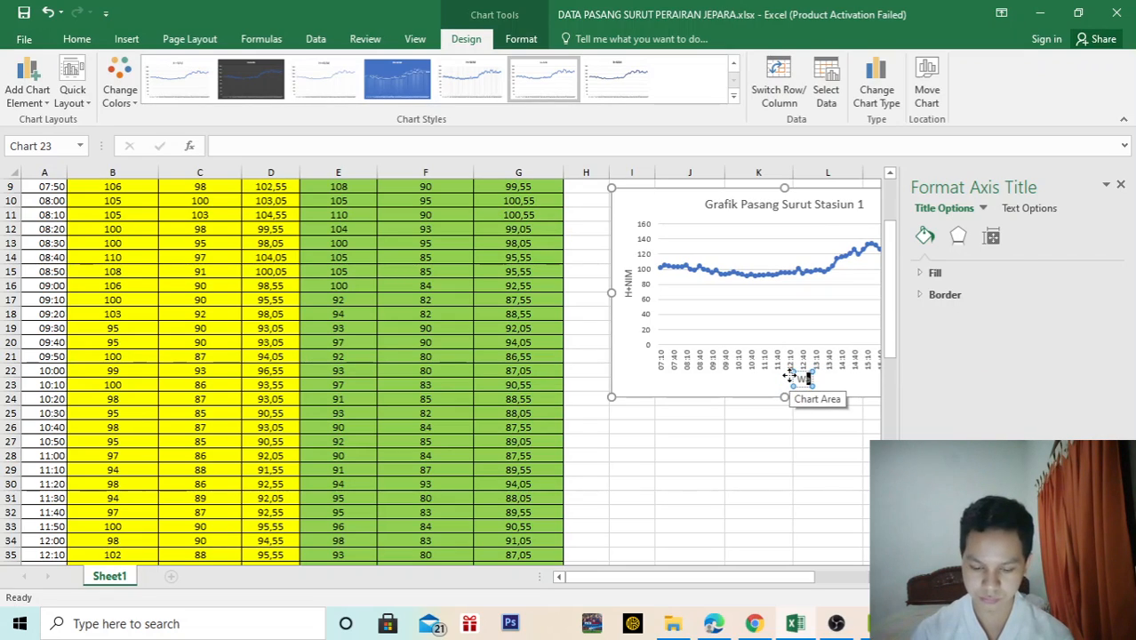
pyautogui.write('akt')
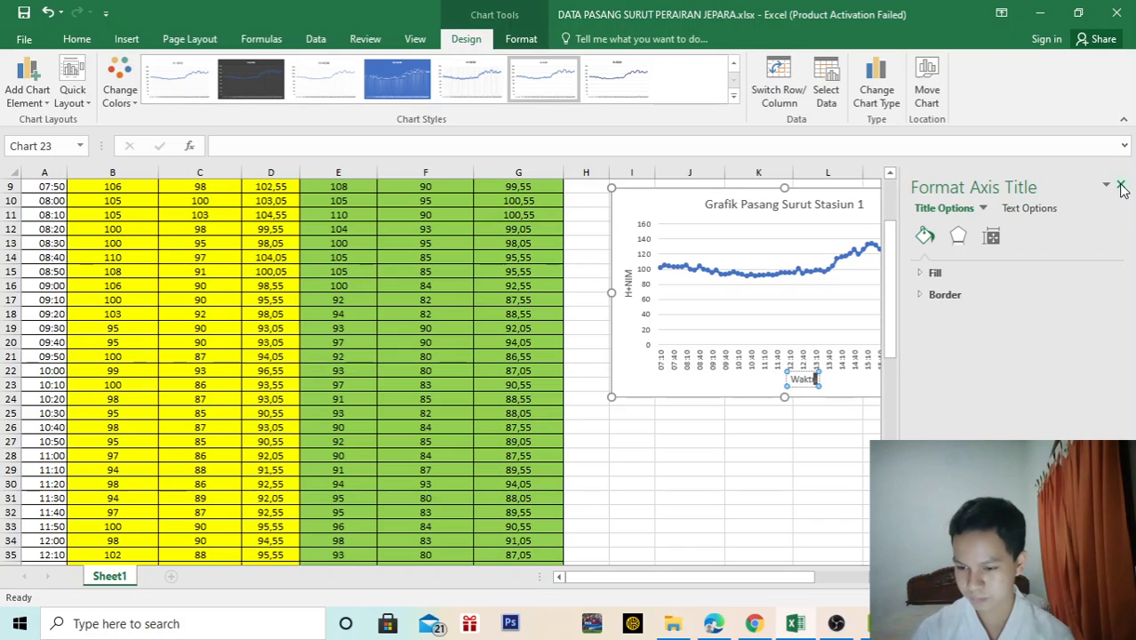
pyautogui.write('u')
pyautogui.click(1121, 185)
pyautogui.click(1018, 284)
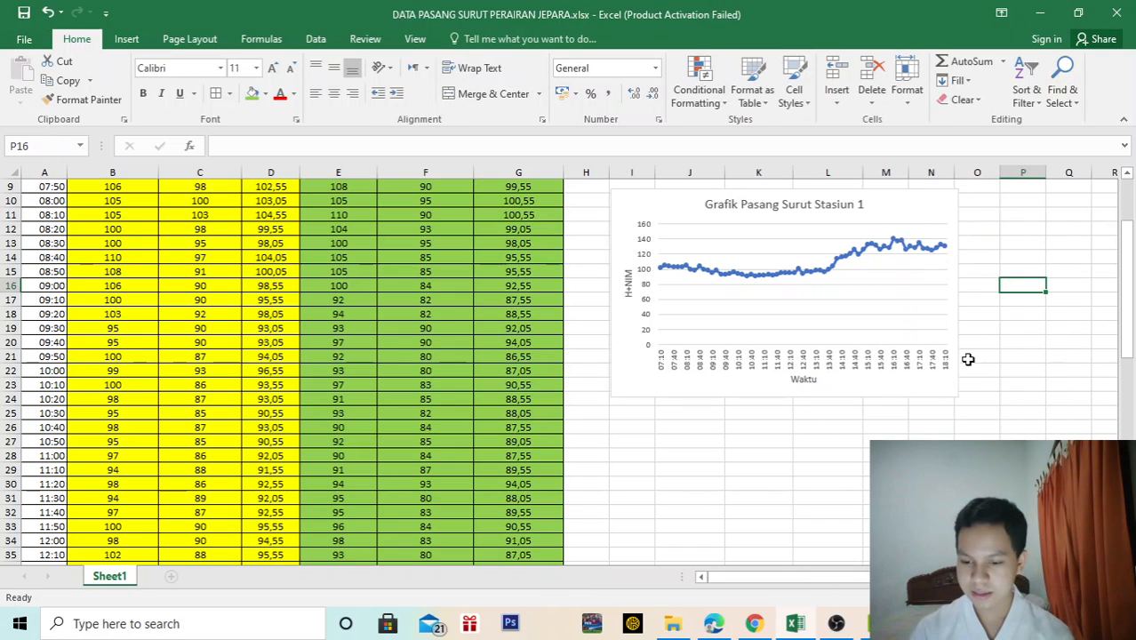
pyautogui.scroll(2, 1066, 331)
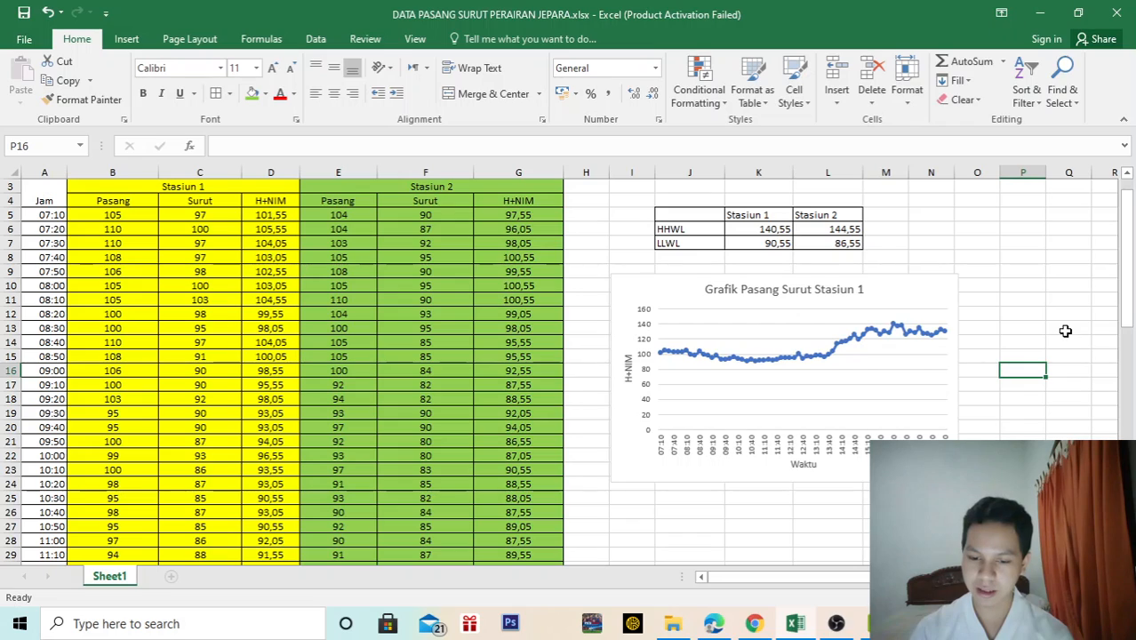
pyautogui.rightClick(932, 373)
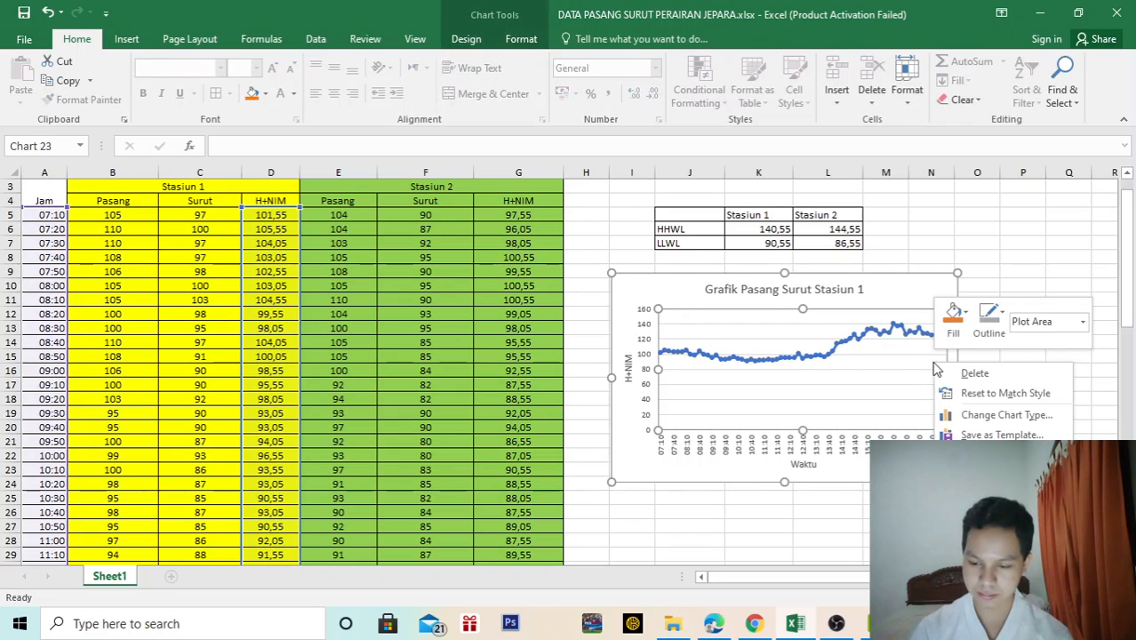
pyautogui.click(972, 394)
pyautogui.click(1023, 283)
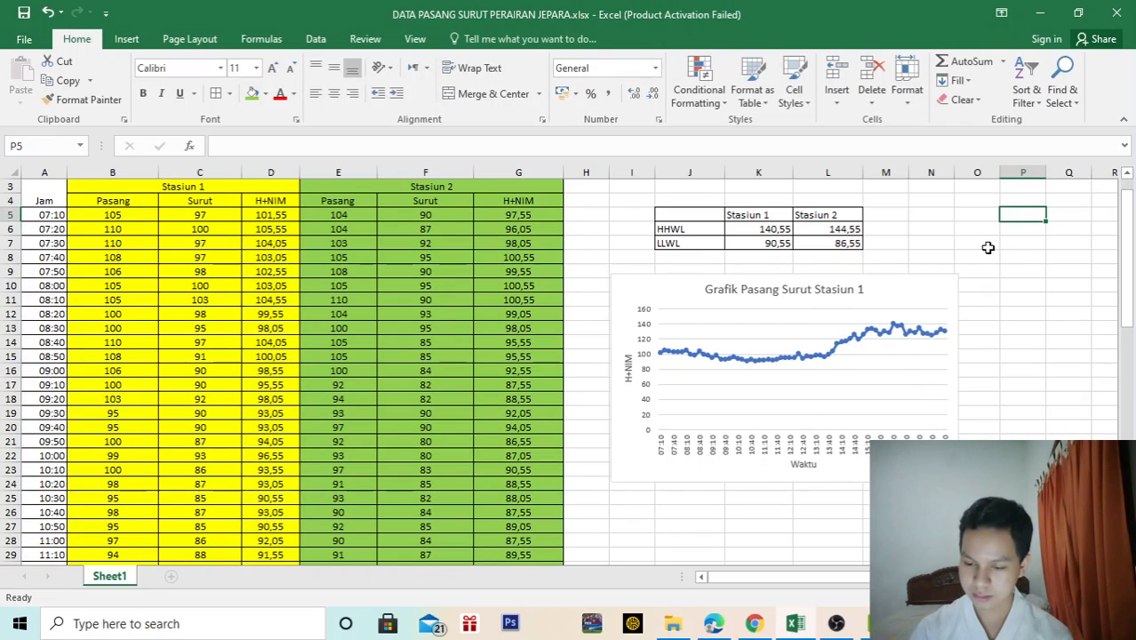
# - Add a data series named "HHWL" to the Stasiun 1 chart, using cell K6 as its values
pyautogui.rightClick(930, 297)
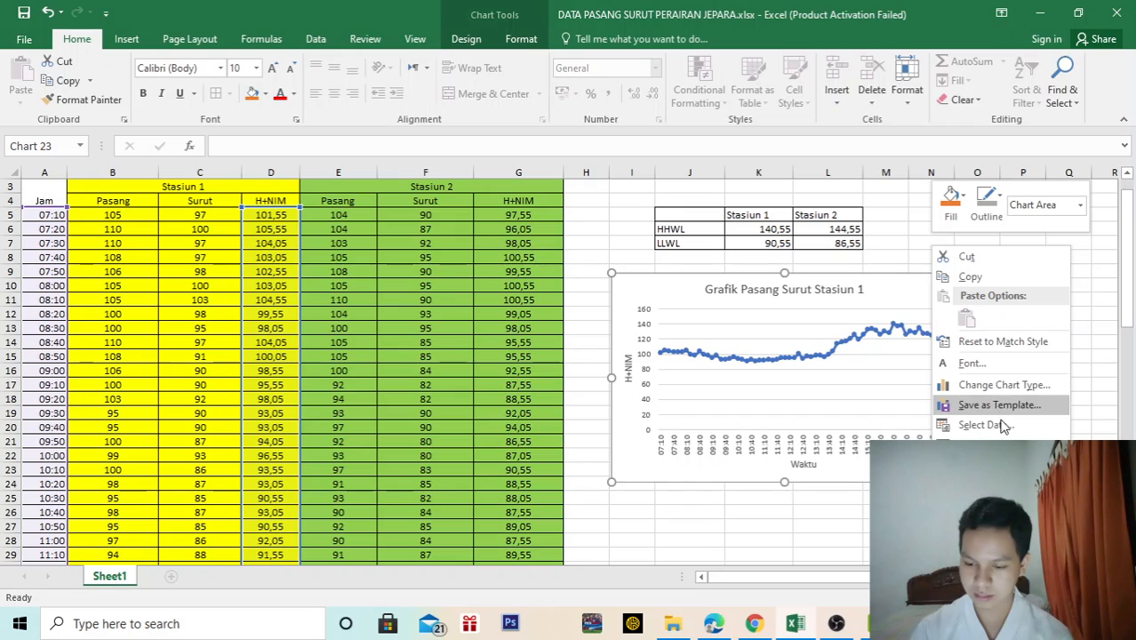
pyautogui.click(1007, 426)
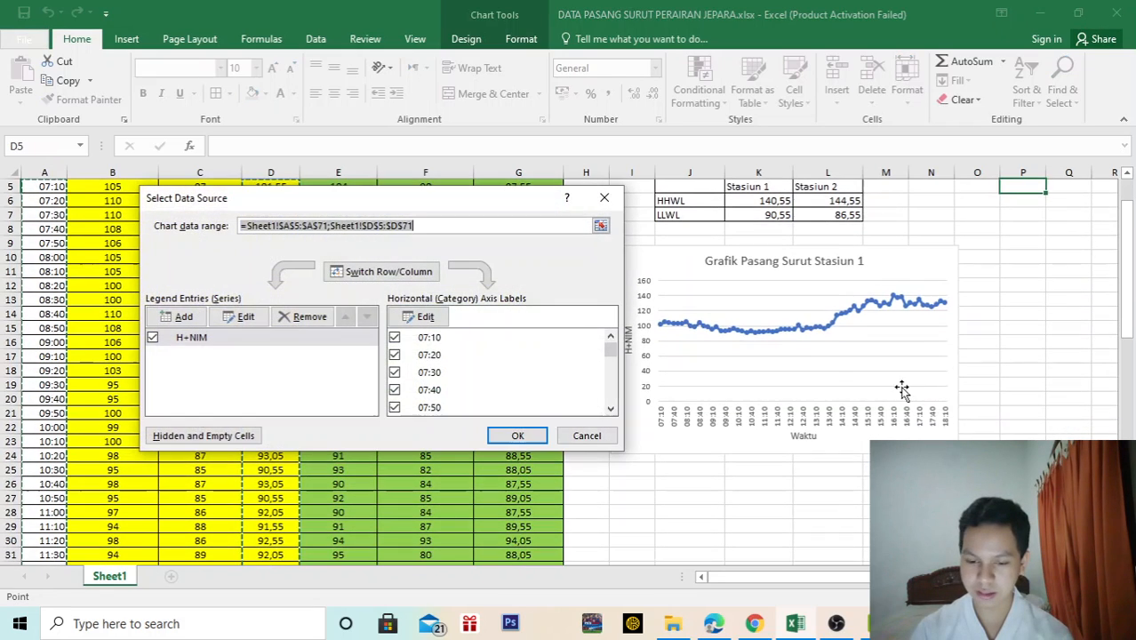
pyautogui.click(182, 319)
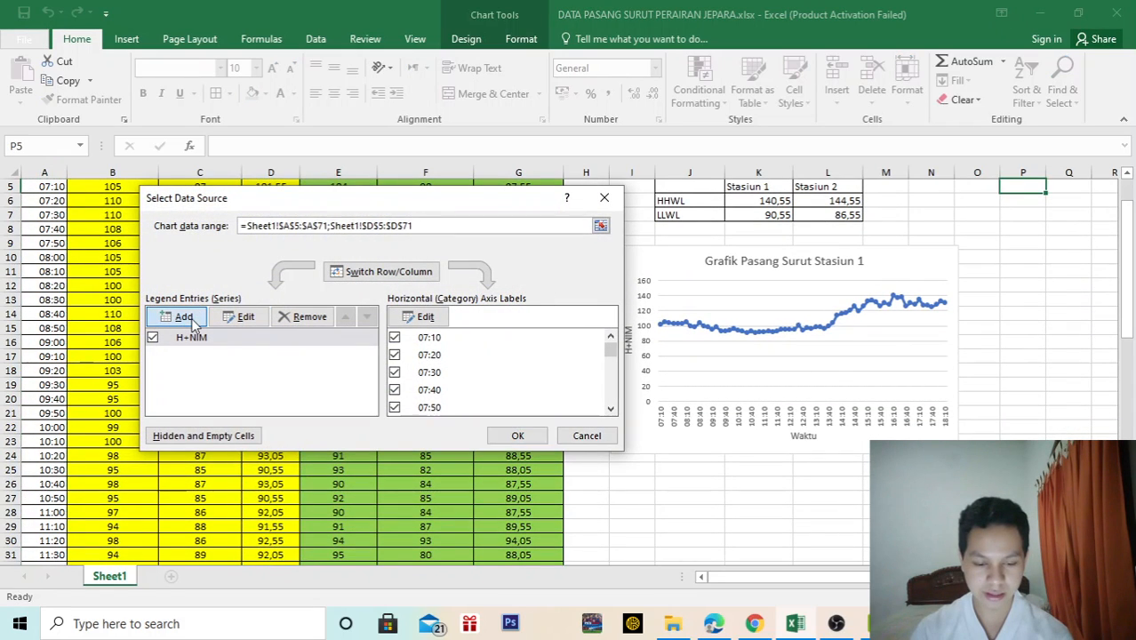
pyautogui.scroll(1, 567, 280)
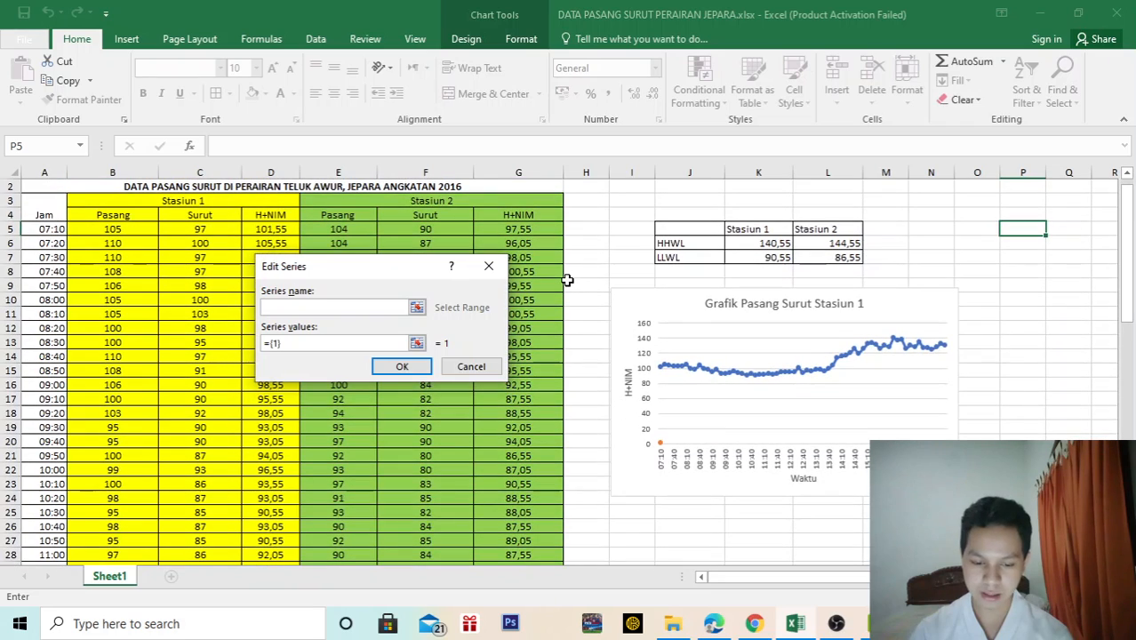
pyautogui.write('HHWL')
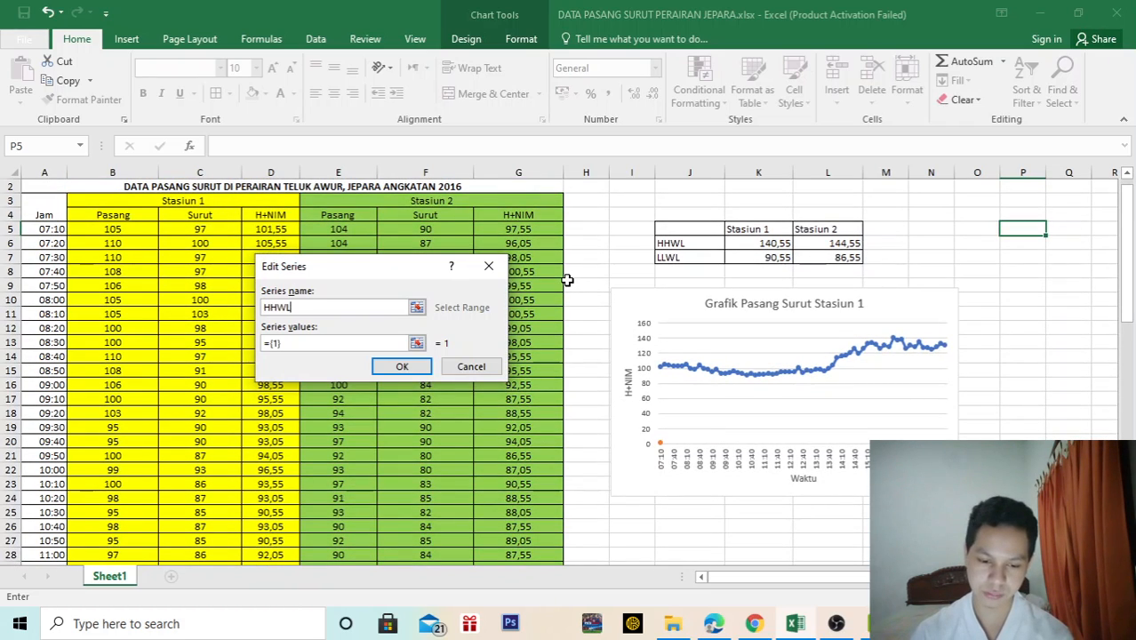
pyautogui.press('Tab')
pyautogui.press('BackSpace')
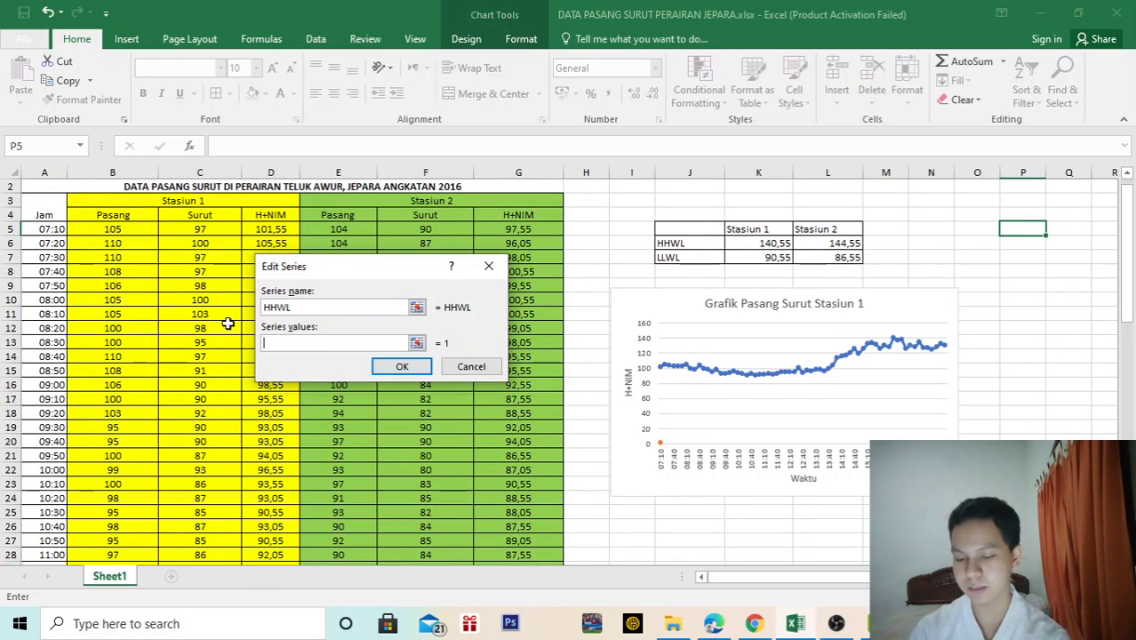
pyautogui.click(768, 242)
pyautogui.click(400, 366)
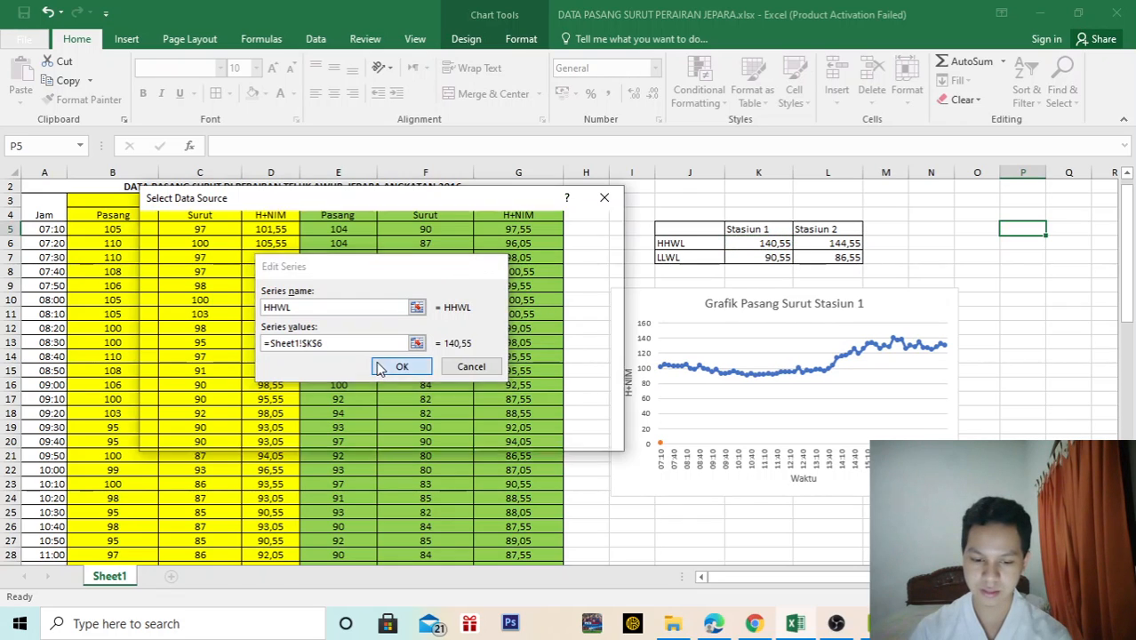
pyautogui.click(515, 434)
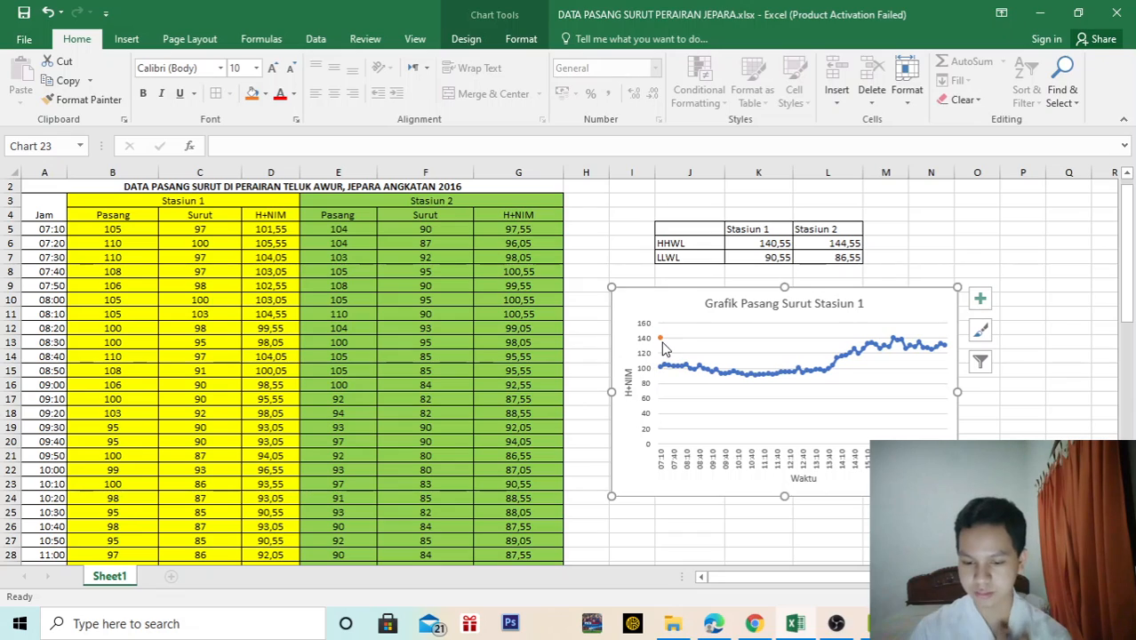
# - Add a data series named "LLWL" to the Stasiun 1 chart, using cell K7 as its values
pyautogui.rightClick(944, 397)
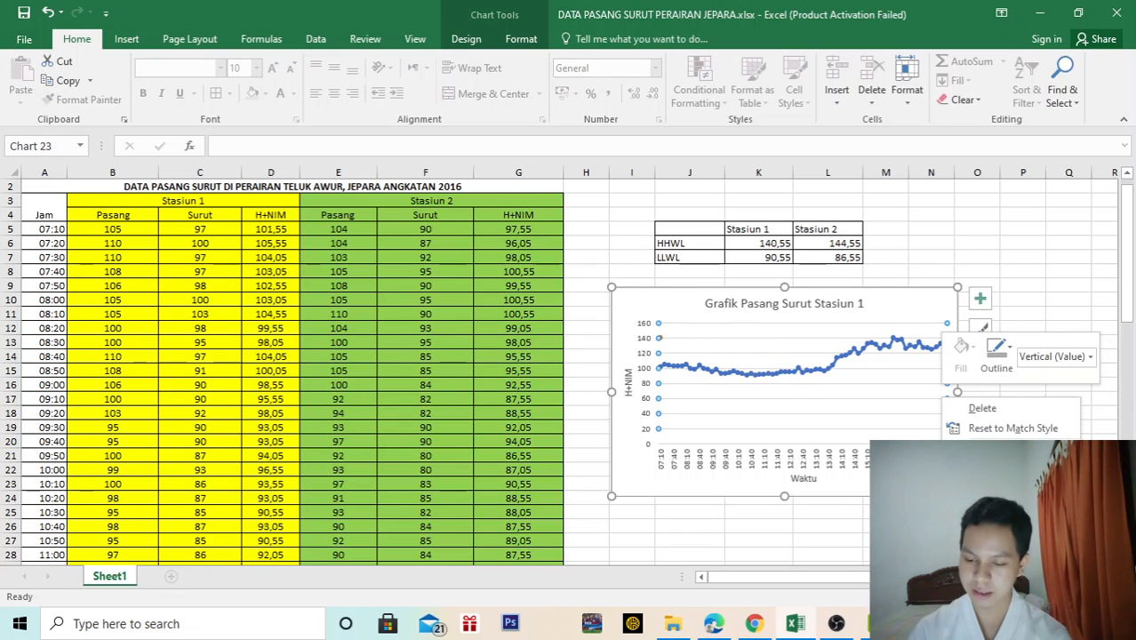
pyautogui.click(999, 468)
pyautogui.click(181, 318)
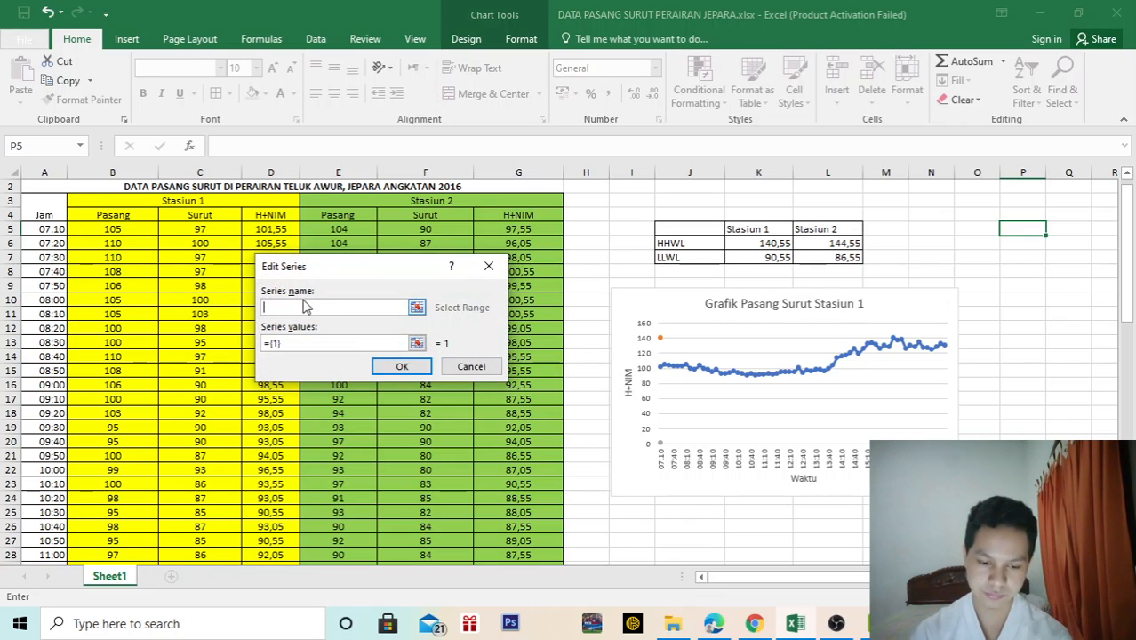
pyautogui.write('LLWL')
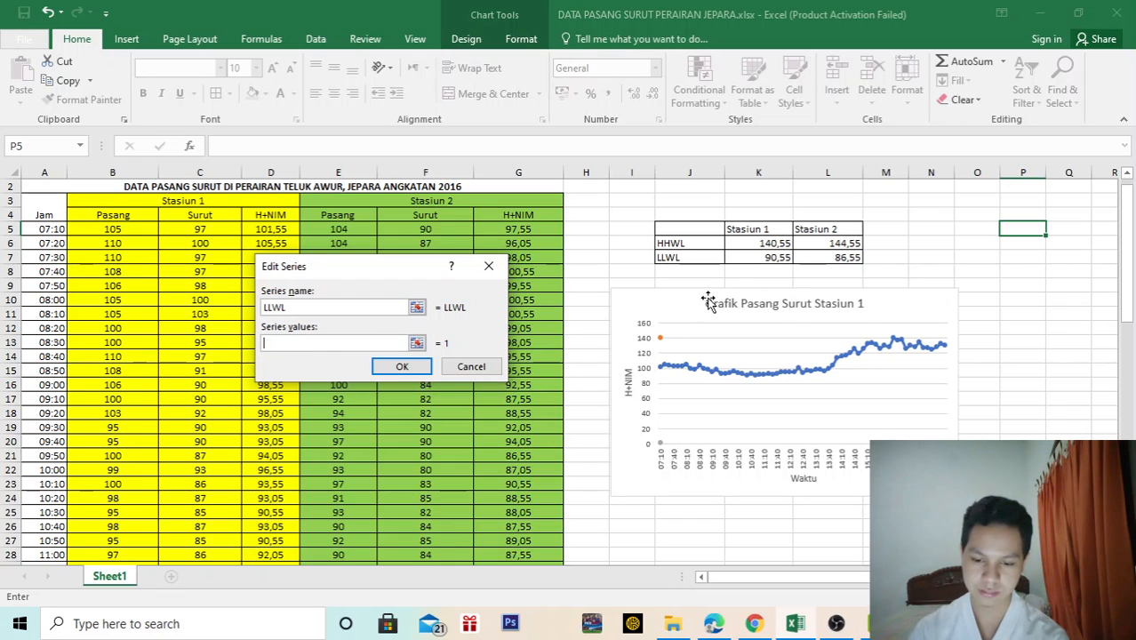
pyautogui.click(759, 257)
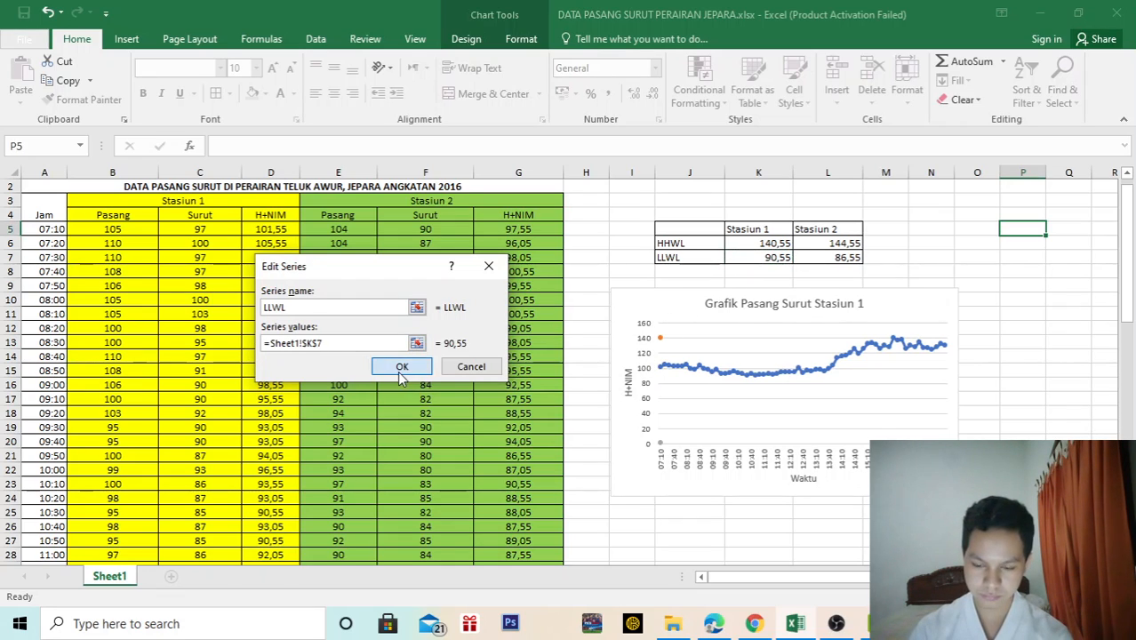
pyautogui.click(400, 367)
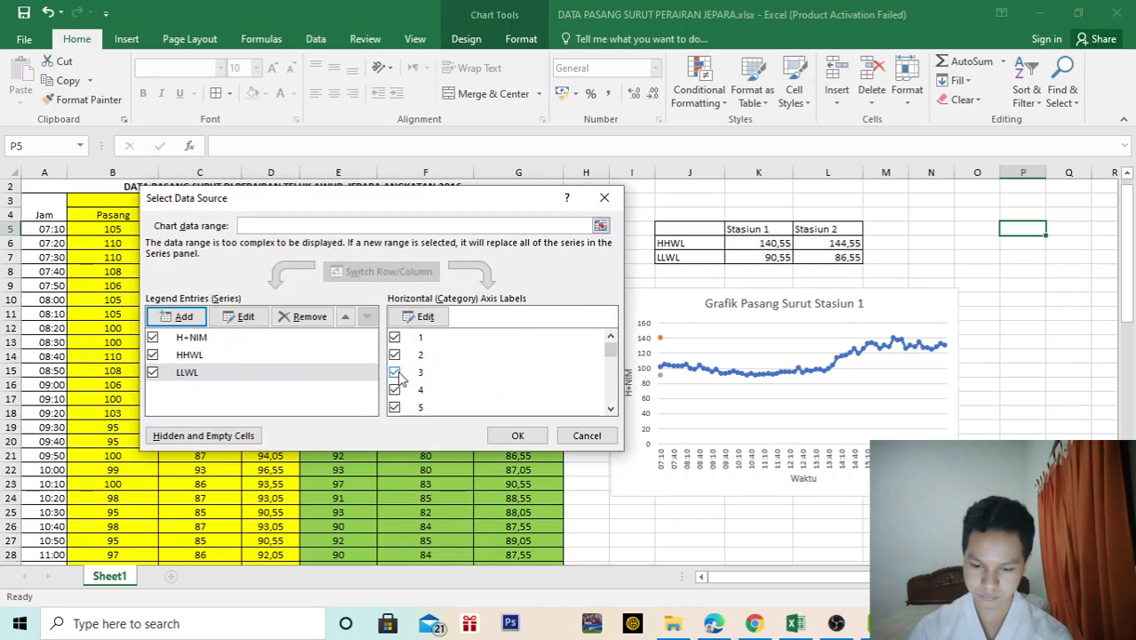
pyautogui.click(515, 436)
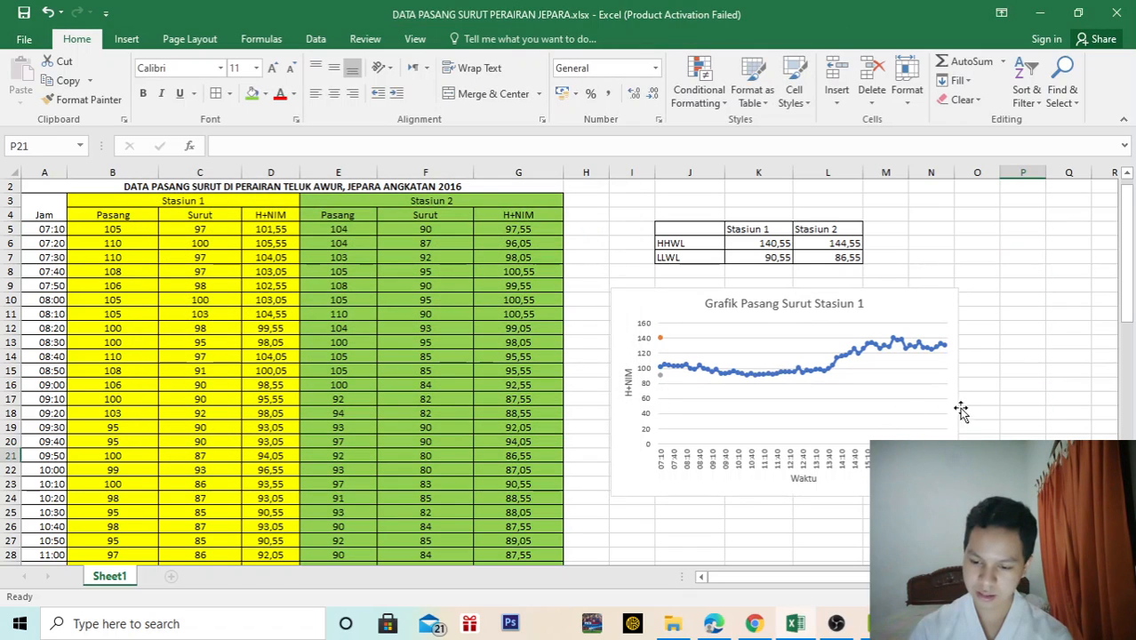
# - Open the Stasiun 1 chart's data source and begin a new data series named "MSL"
pyautogui.rightClick(946, 396)
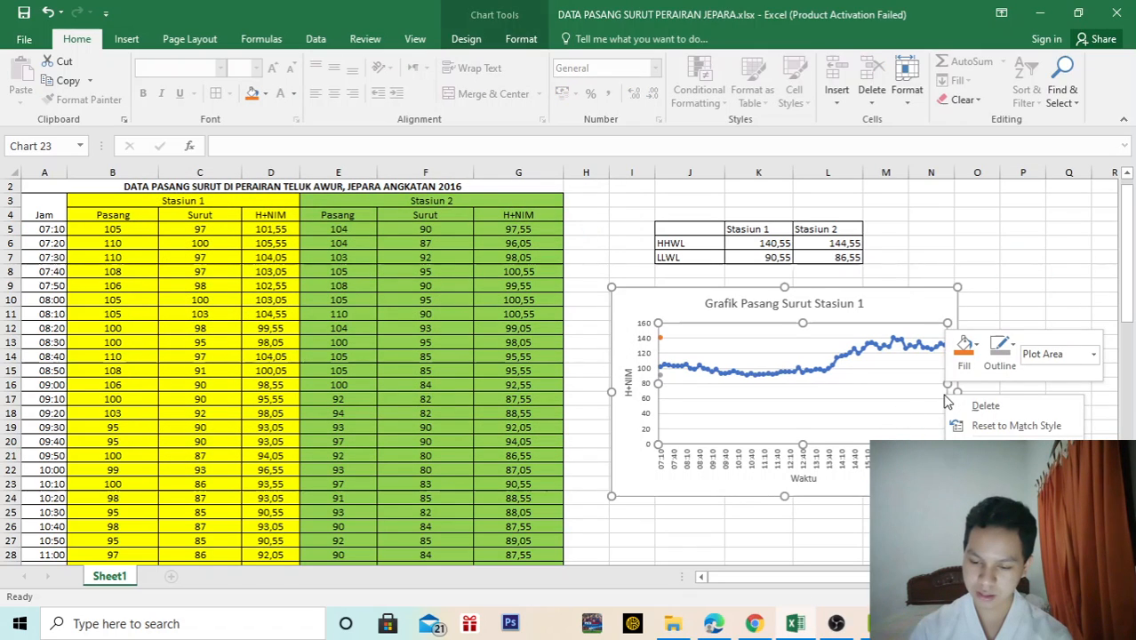
pyautogui.rightClick(942, 302)
pyautogui.click(993, 426)
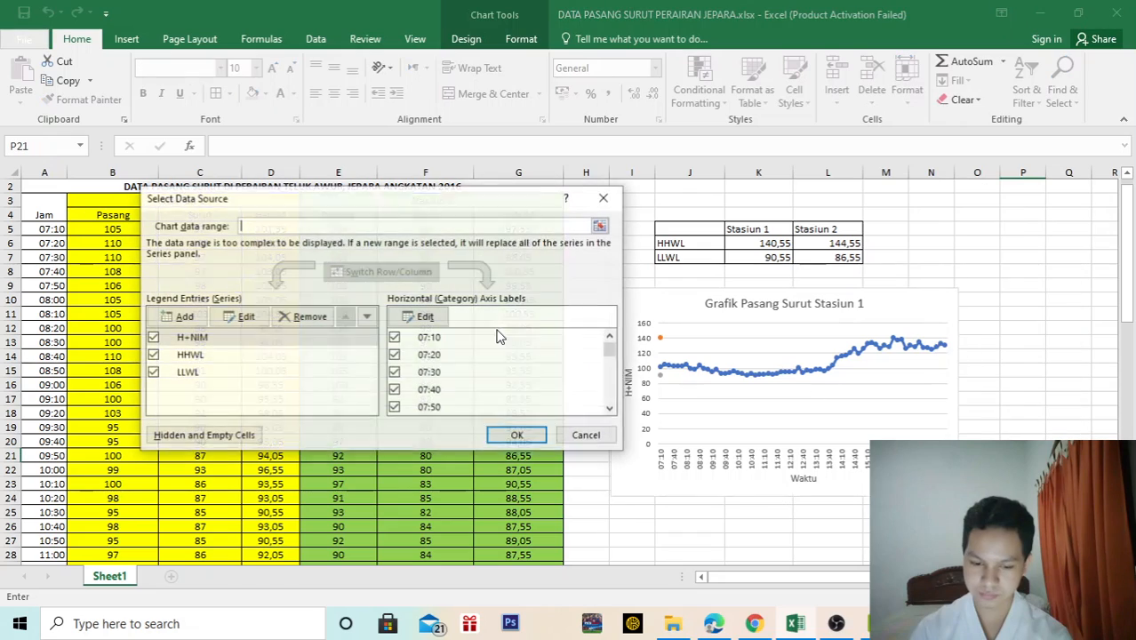
pyautogui.click(180, 318)
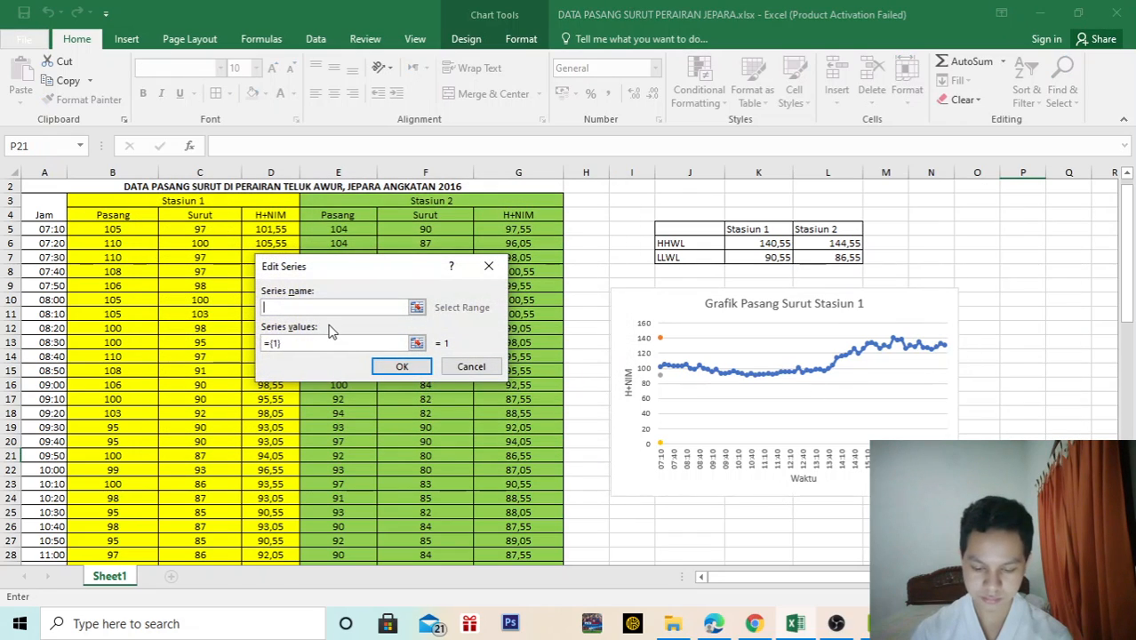
pyautogui.write('ms')
pyautogui.press('BackSpace')
pyautogui.press('BackSpace')
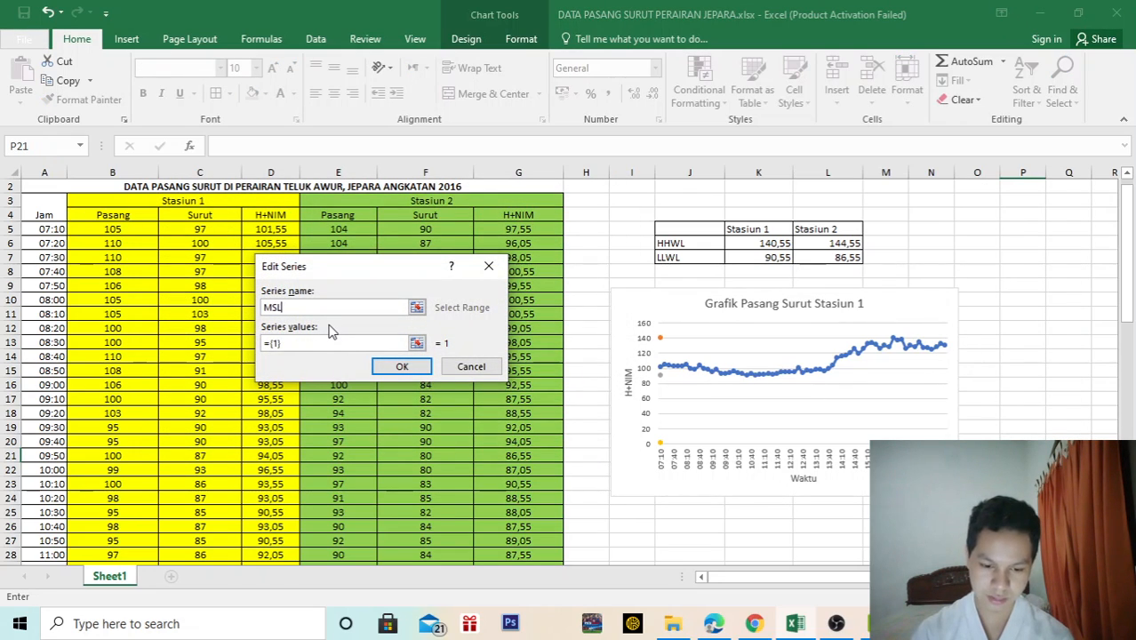
# - Use cell D73 as the MSL series values, apply the data source changes and deselect the chart
pyautogui.moveTo(304, 343); pyautogui.dragTo(258, 338)
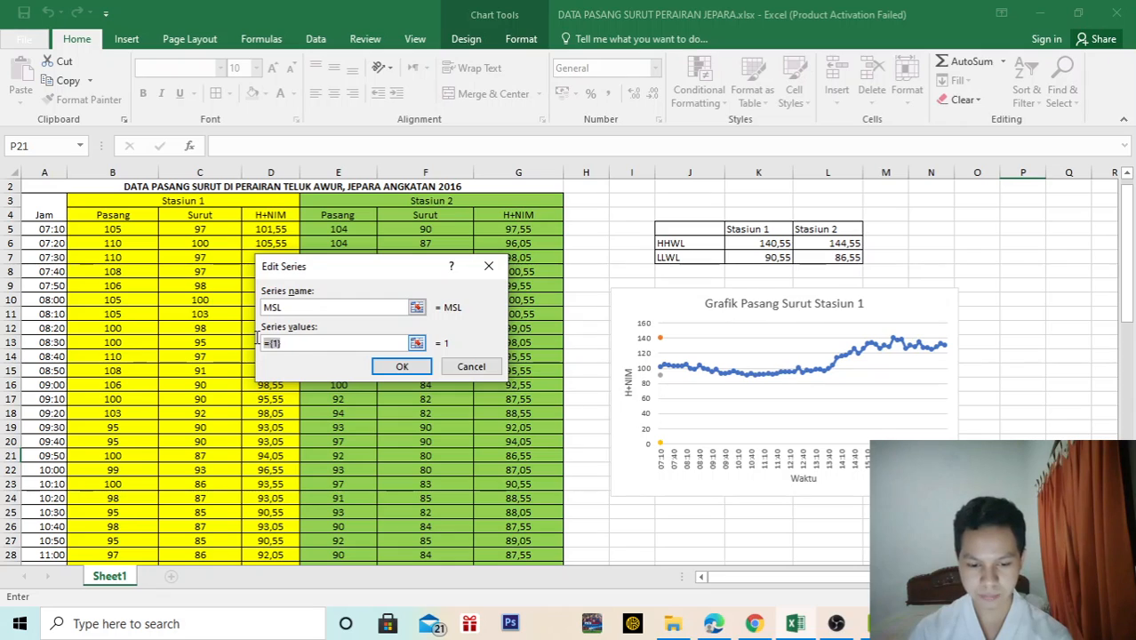
pyautogui.press('BackSpace')
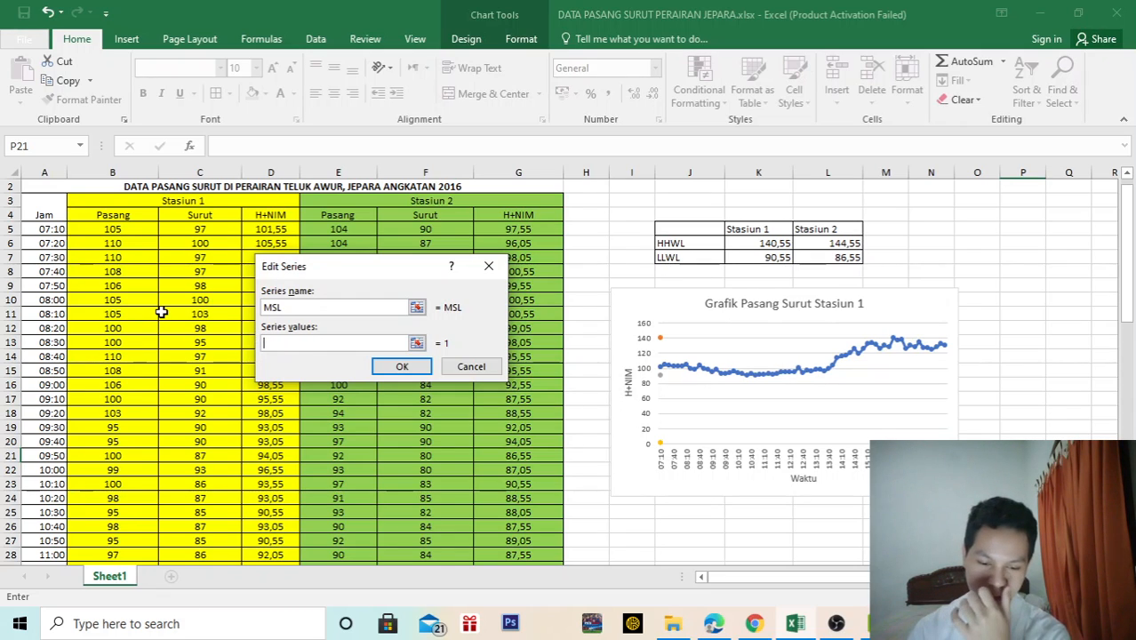
pyautogui.scroll(-20, 161, 312)
pyautogui.scroll(3, 199, 328)
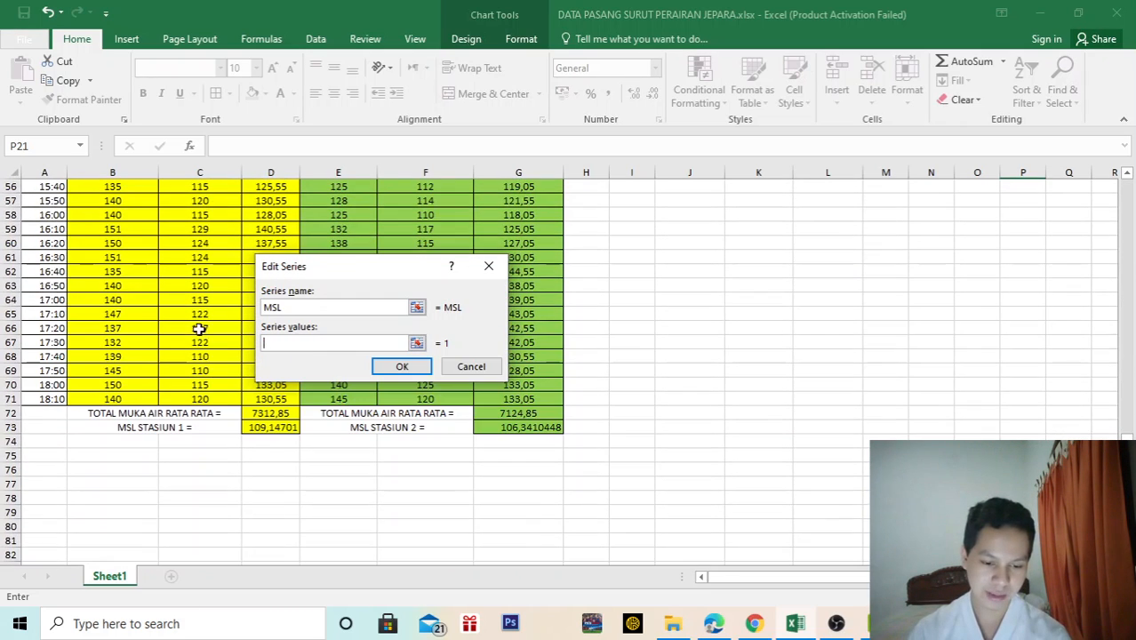
pyautogui.click(261, 426)
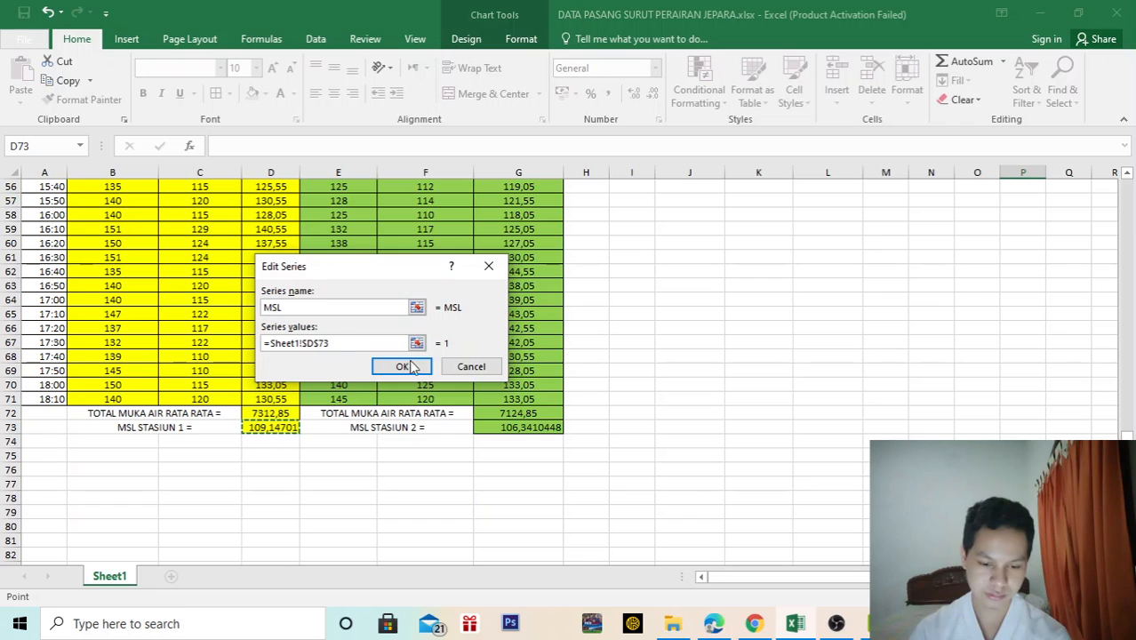
pyautogui.click(409, 366)
pyautogui.click(502, 435)
pyautogui.scroll(18, 742, 393)
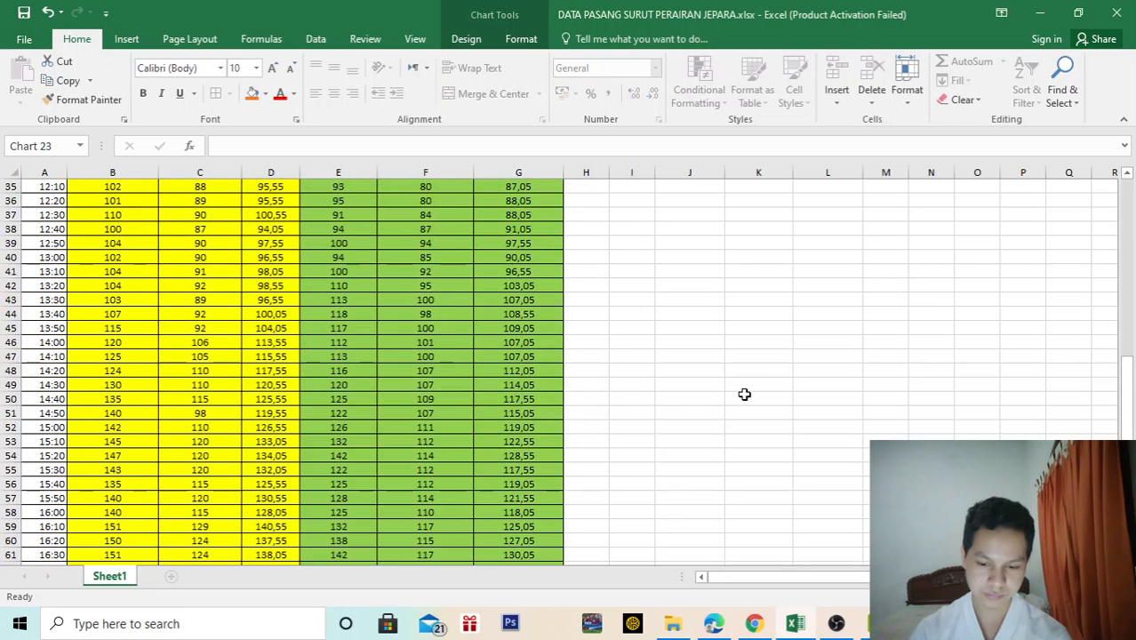
pyautogui.click(1064, 344)
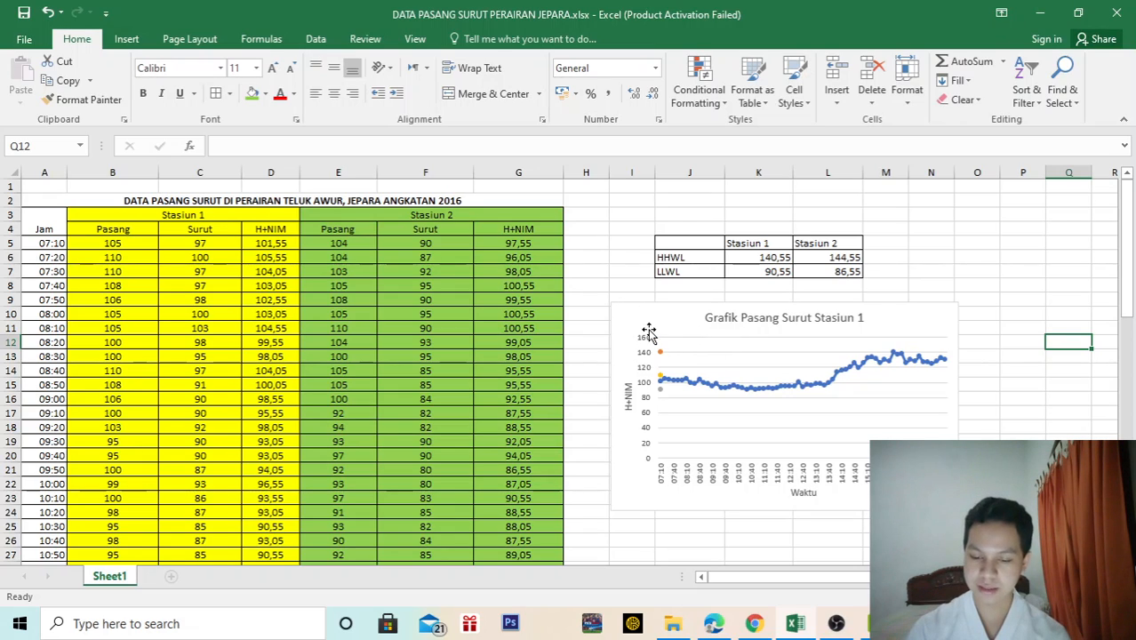
# - Draw a straight line about 10.5 cm long from the HHWL point across the chart's plot area
pyautogui.click(129, 39)
pyautogui.click(257, 64)
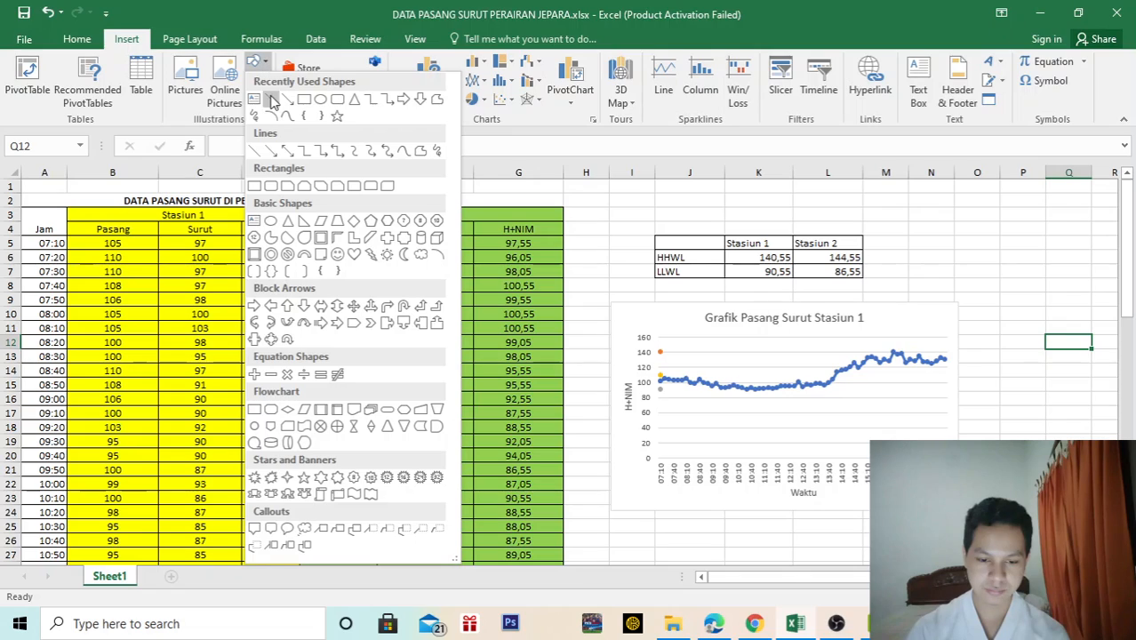
pyautogui.click(271, 99)
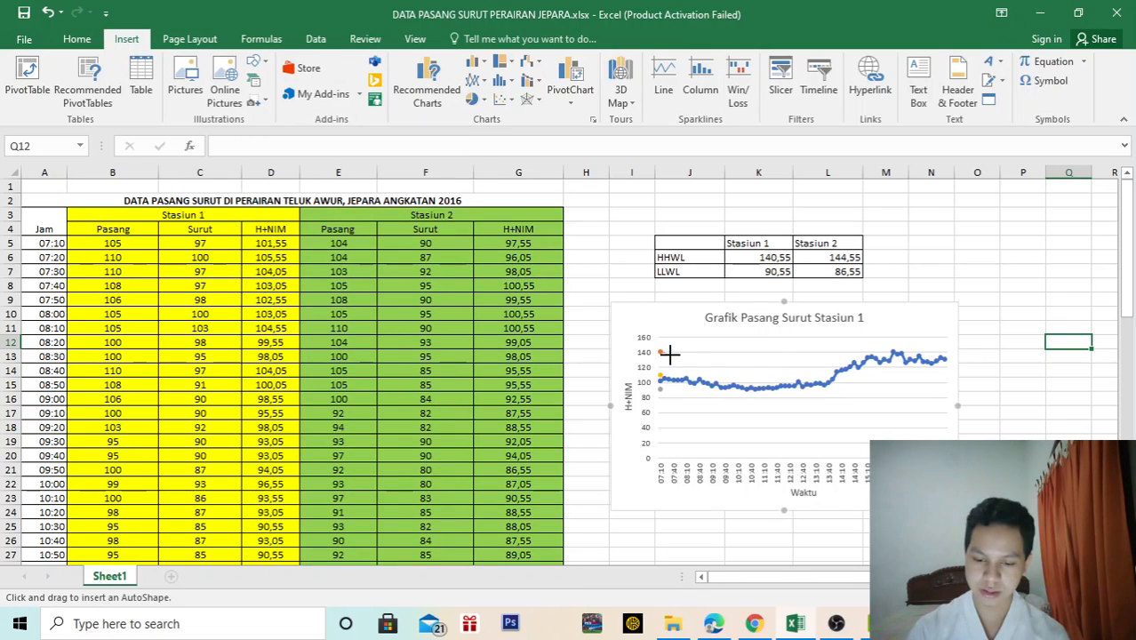
pyautogui.moveTo(723, 353); pyautogui.dragTo(949, 352)
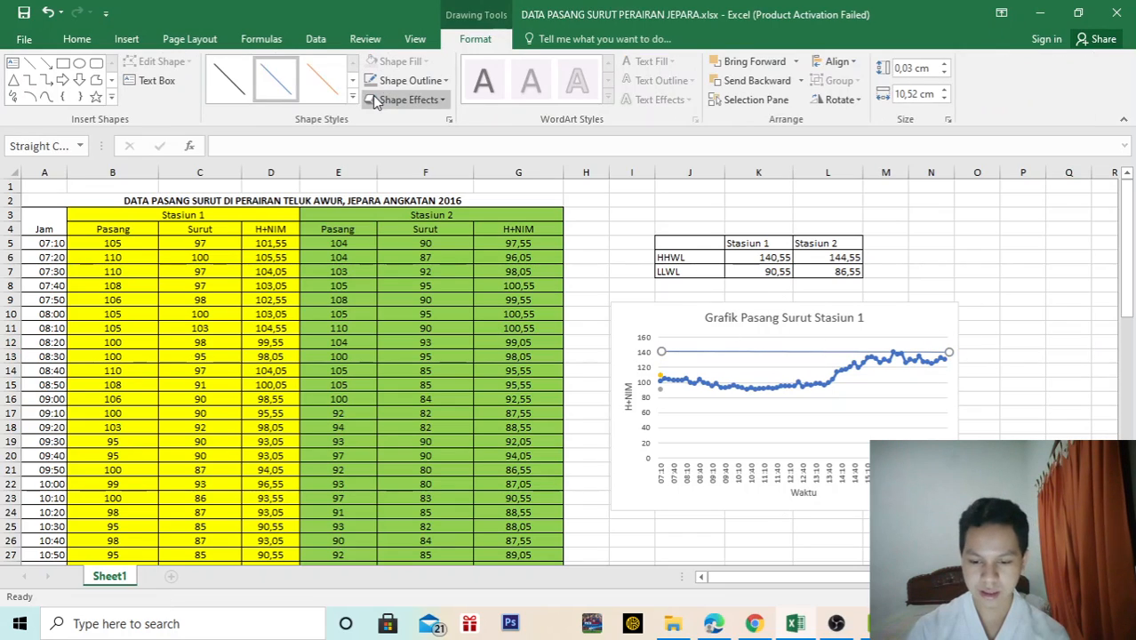
# - Style the HHWL line in orange with a 2¼ pt outline weight and deselect it
pyautogui.click(329, 81)
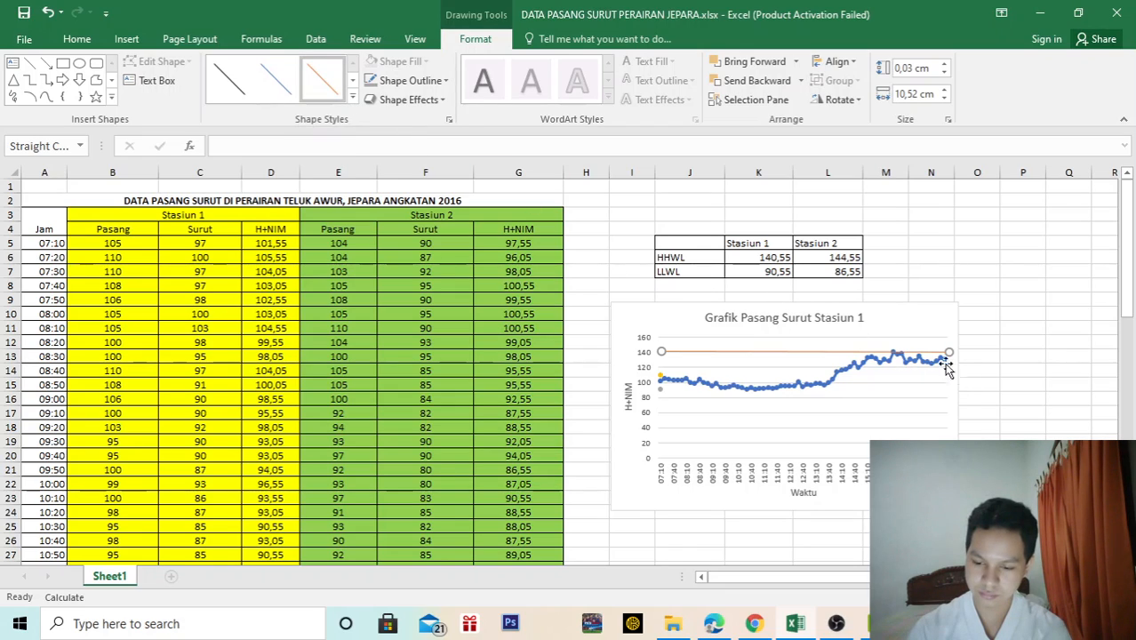
pyautogui.click(447, 81)
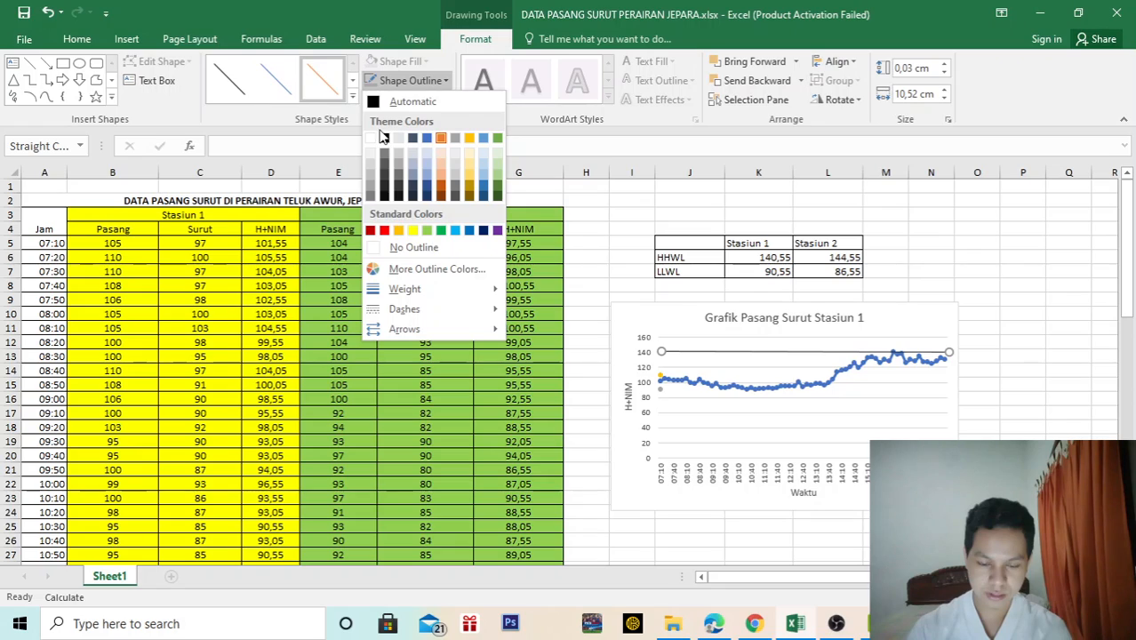
pyautogui.moveTo(457, 288)
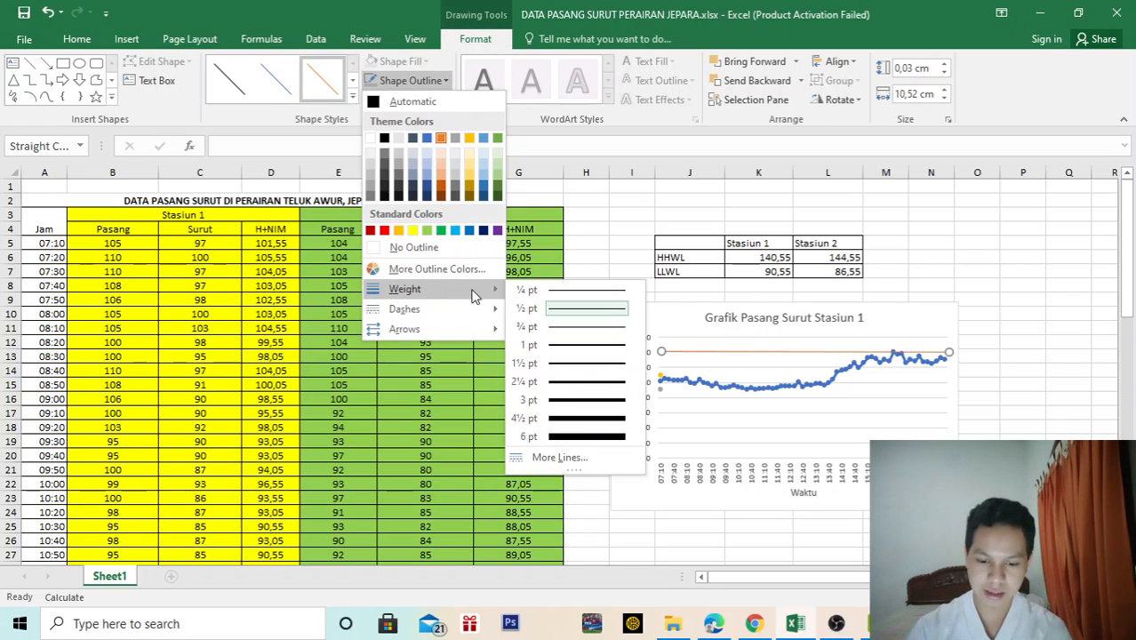
pyautogui.click(586, 383)
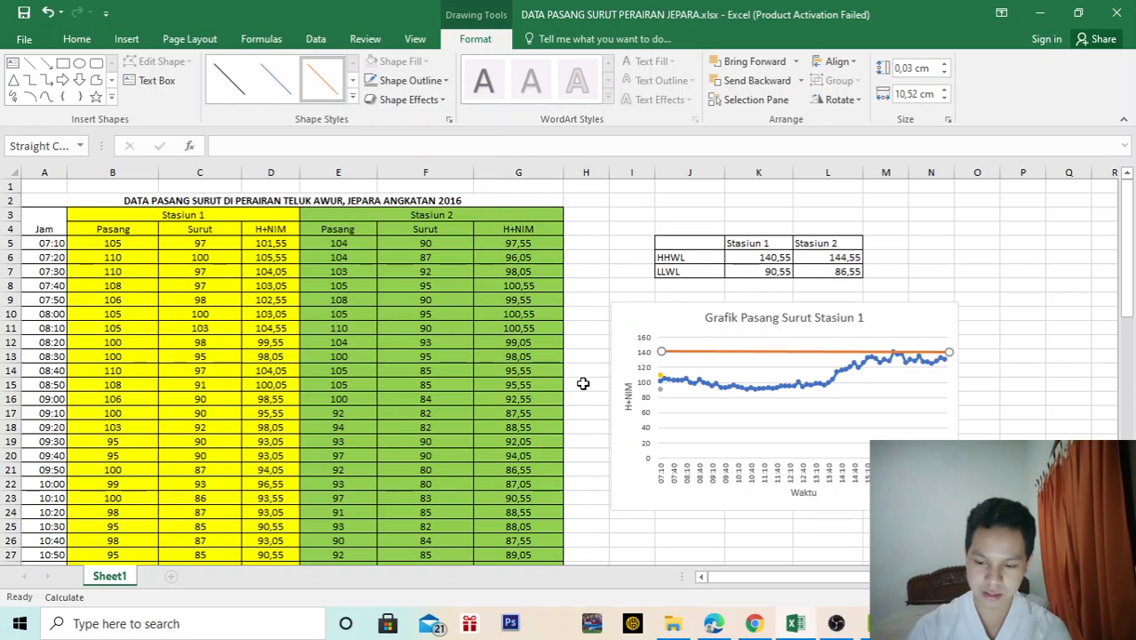
pyautogui.click(1010, 297)
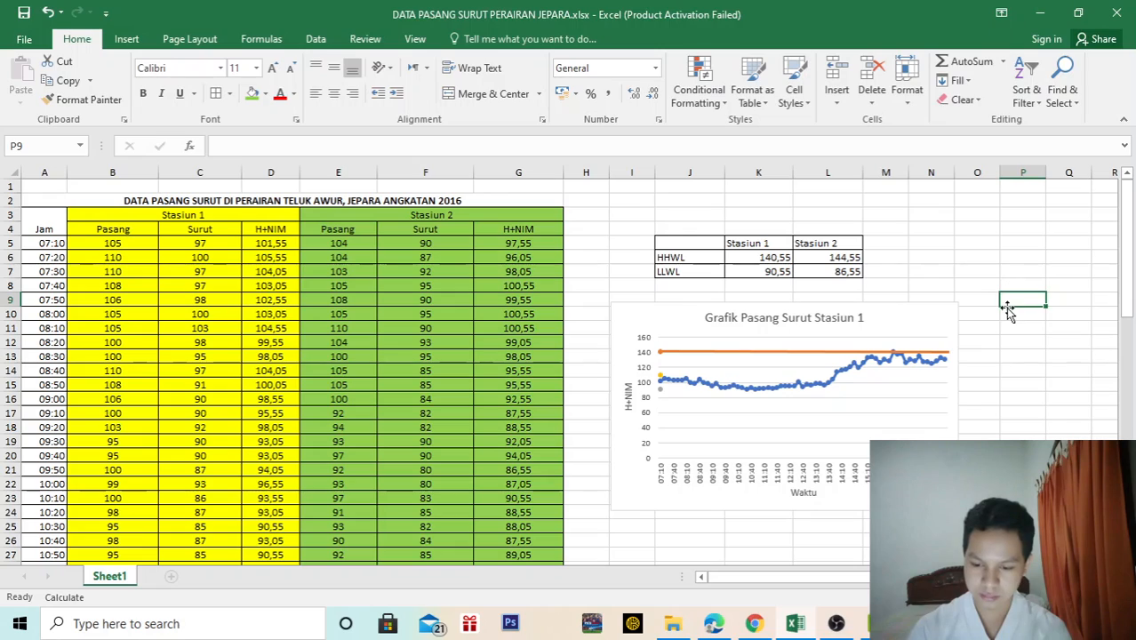
# - Shorten the orange HHWL line slightly by moving its right end to the edge of the plotted data
pyautogui.click(948, 352)
pyautogui.moveTo(948, 351); pyautogui.dragTo(944, 351)
pyautogui.click(971, 316)
pyautogui.click(941, 351)
pyautogui.click(992, 329)
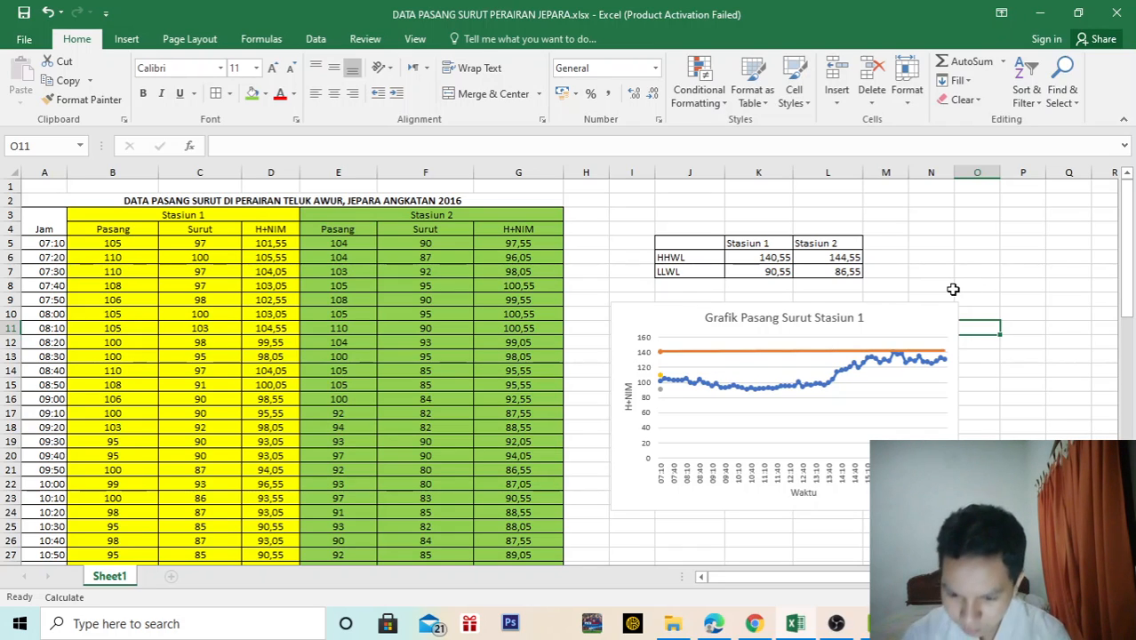
# - Draw a horizontal straight line about 10.4 cm long from the MSL point across the chart's plot area
pyautogui.scroll(-1, 950, 296)
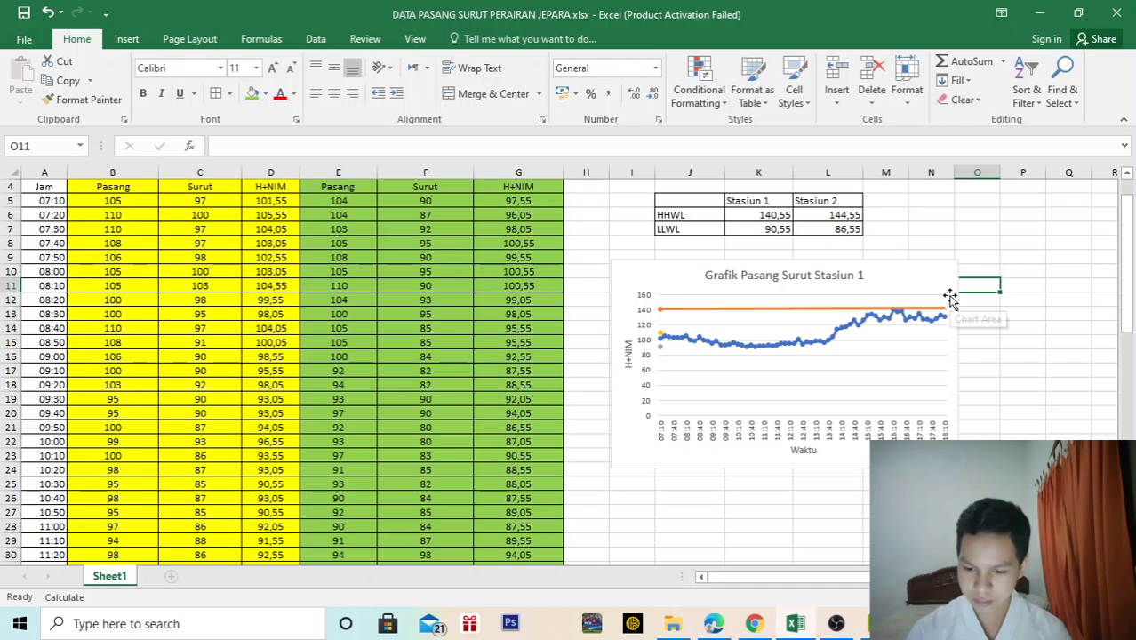
pyautogui.scroll(1, 951, 294)
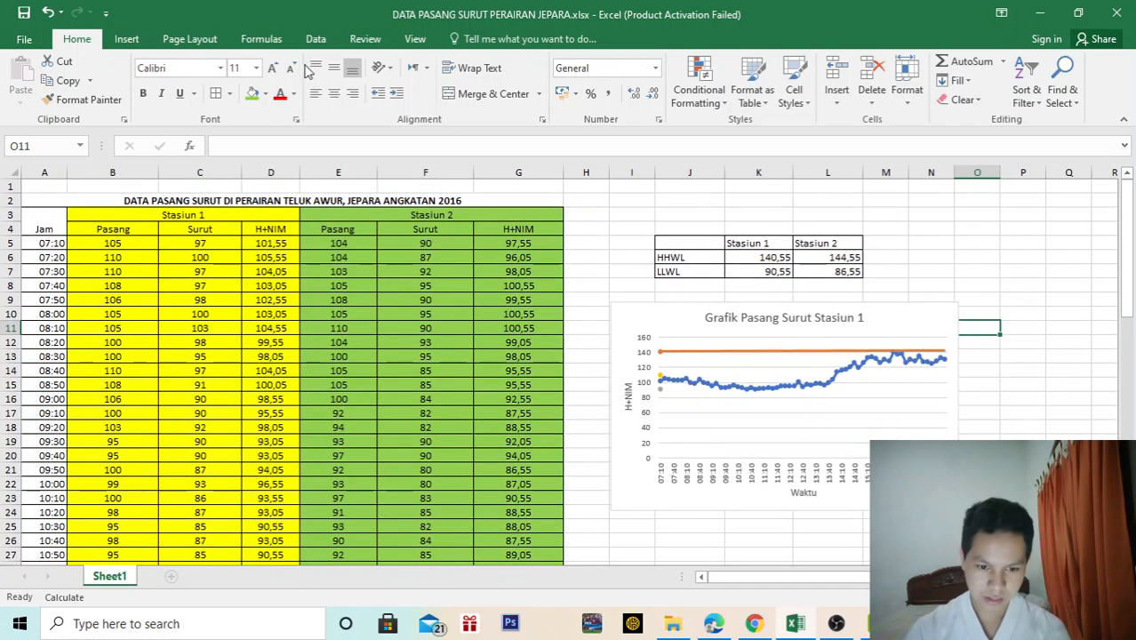
pyautogui.click(133, 38)
pyautogui.click(261, 64)
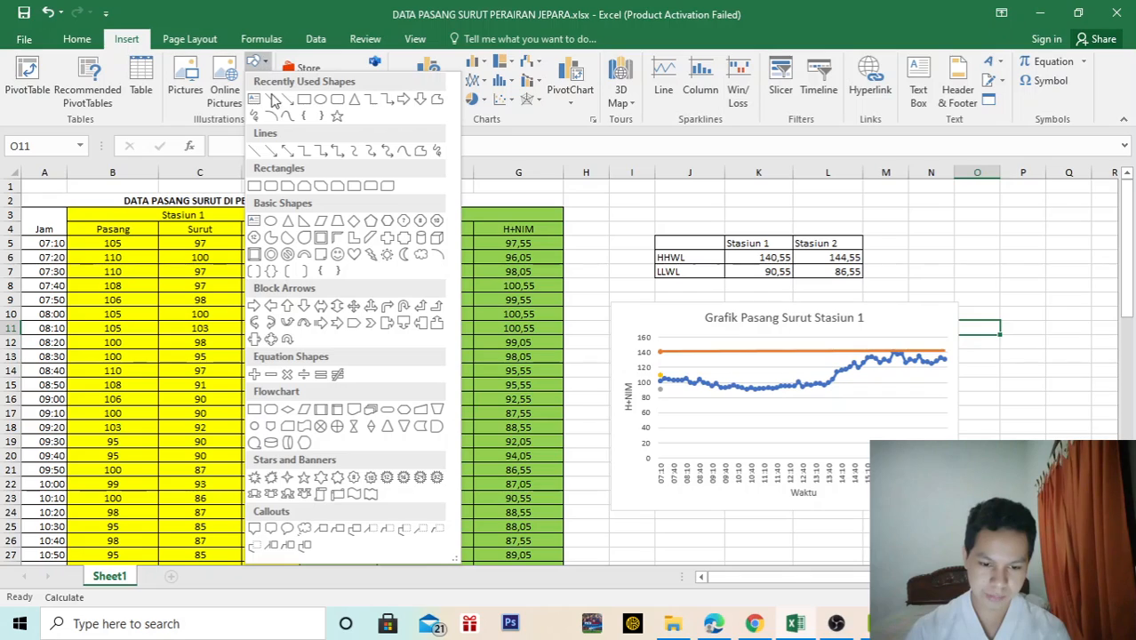
pyautogui.click(269, 89)
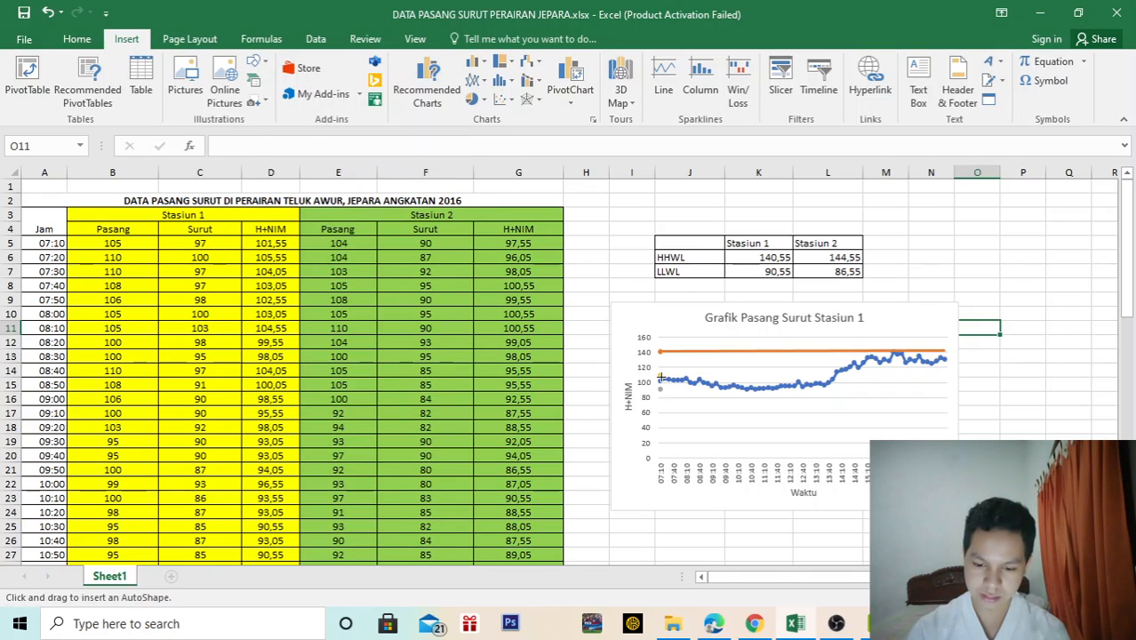
pyautogui.moveTo(659, 375); pyautogui.dragTo(943, 375)
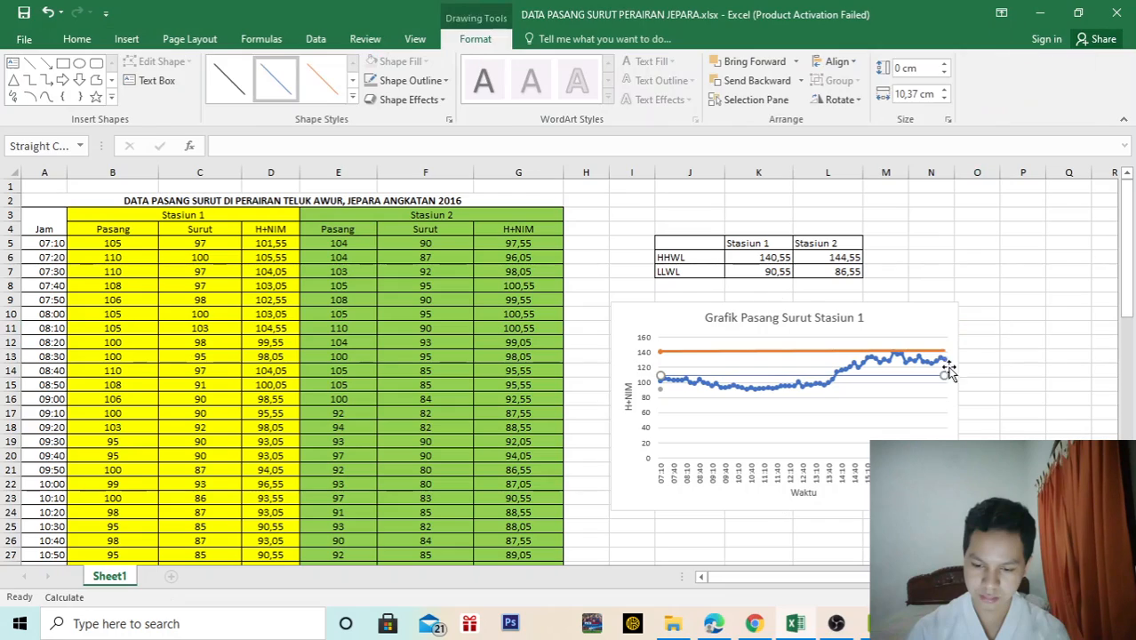
# - Give the MSL line a yellow outline with a 2¼ pt weight and deselect it
pyautogui.click(447, 81)
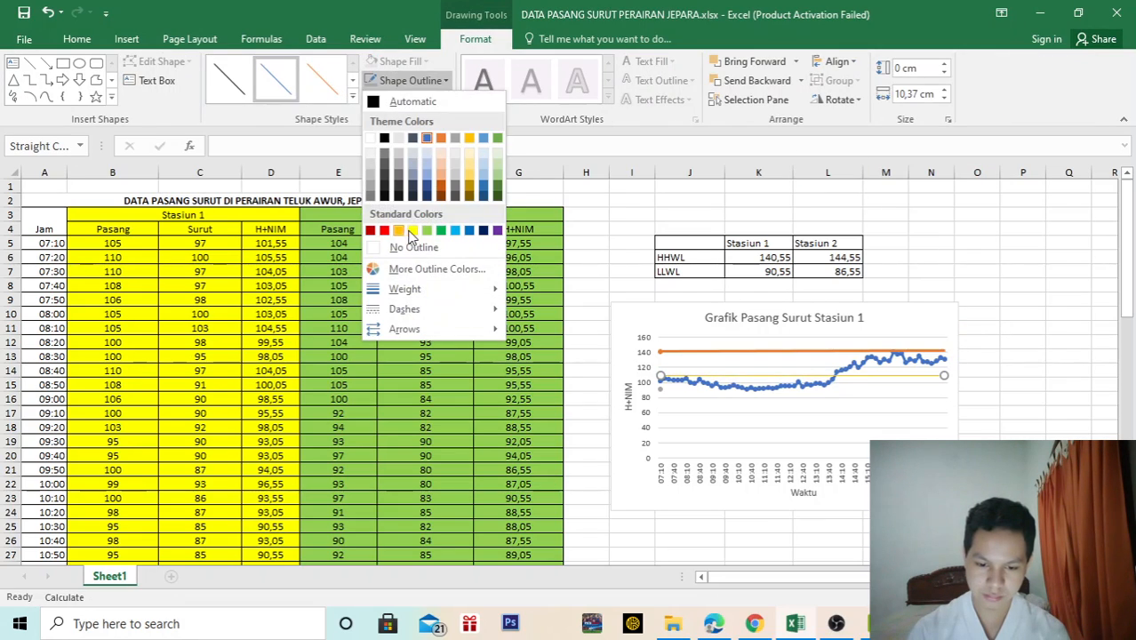
pyautogui.click(413, 230)
pyautogui.click(435, 81)
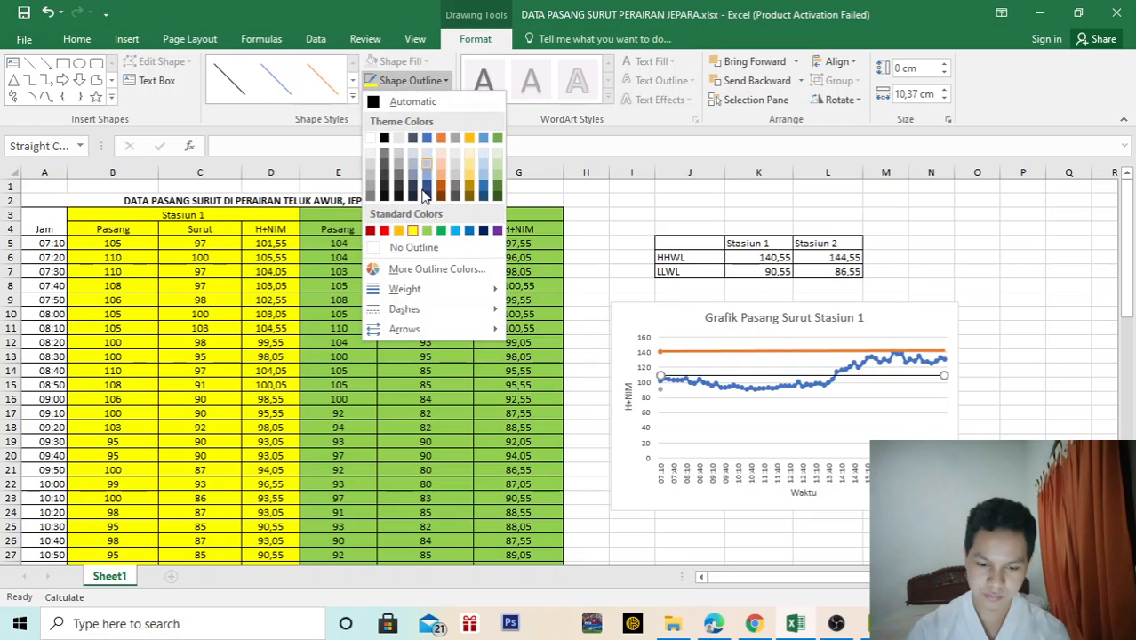
pyautogui.moveTo(430, 299)
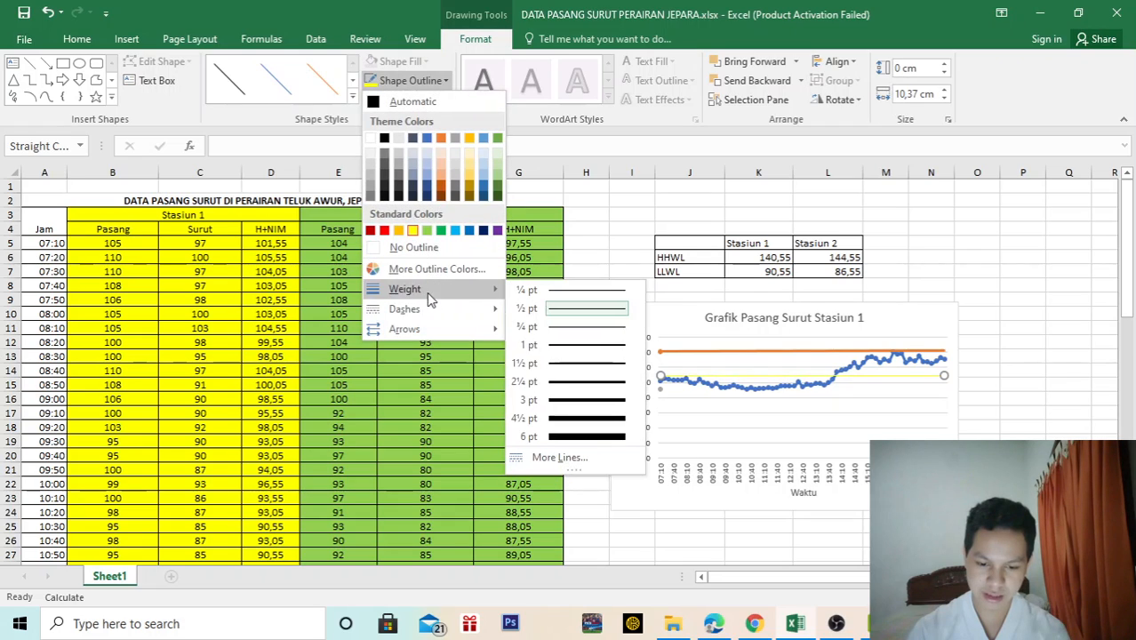
pyautogui.click(524, 382)
pyautogui.click(1023, 349)
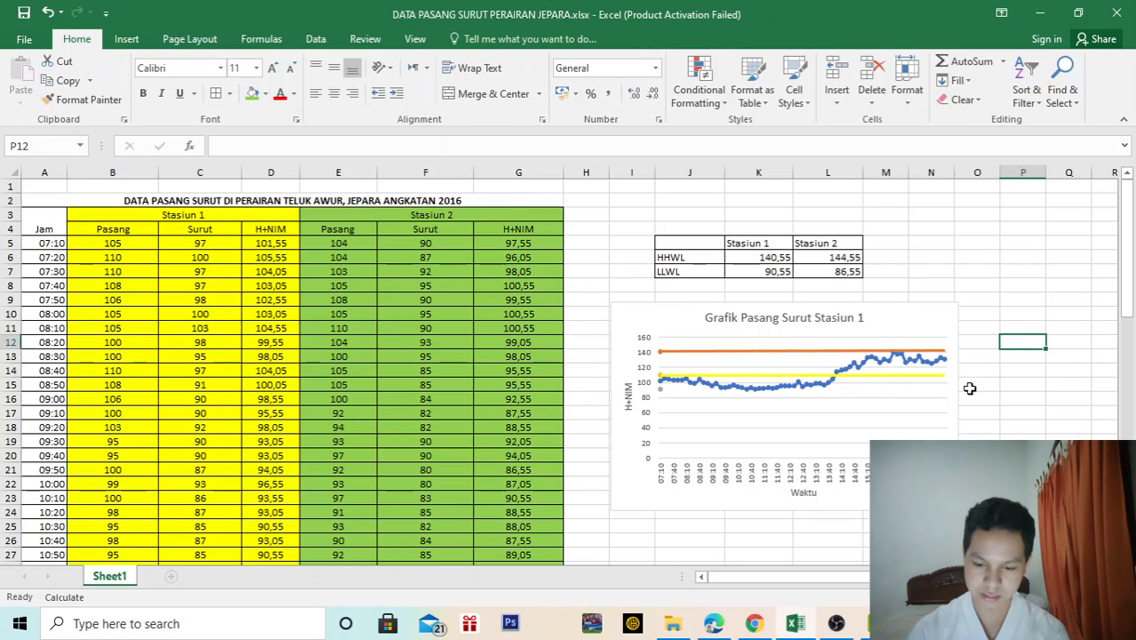
# - Recolour the MSL line's outline to the gold-orange of the MSL data point and deselect it
pyautogui.click(713, 376)
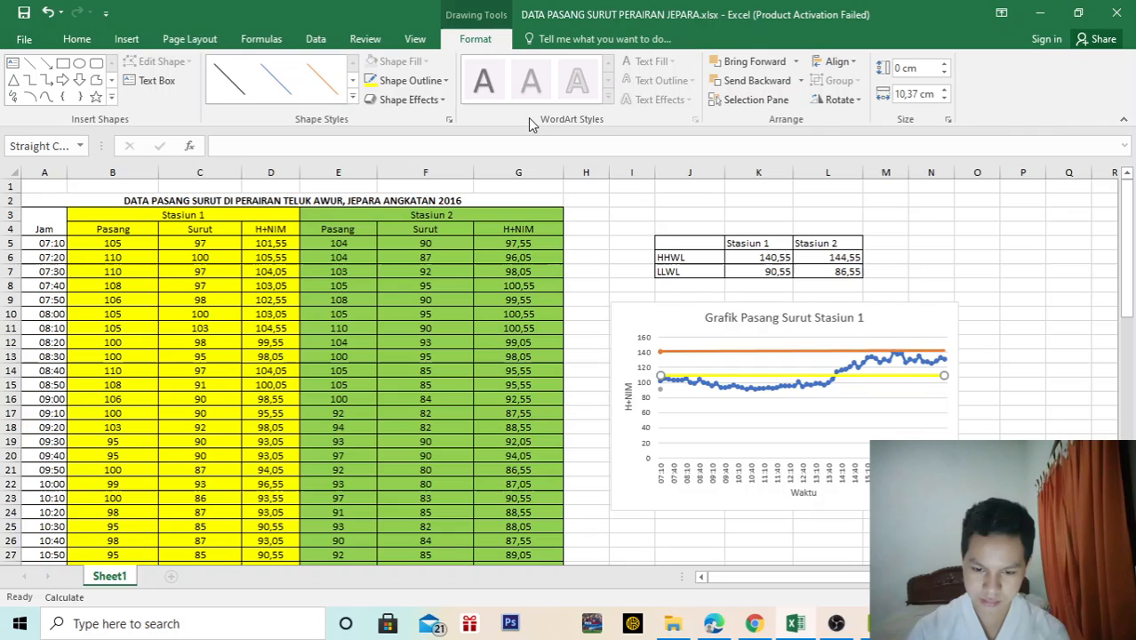
pyautogui.click(434, 81)
pyautogui.click(411, 230)
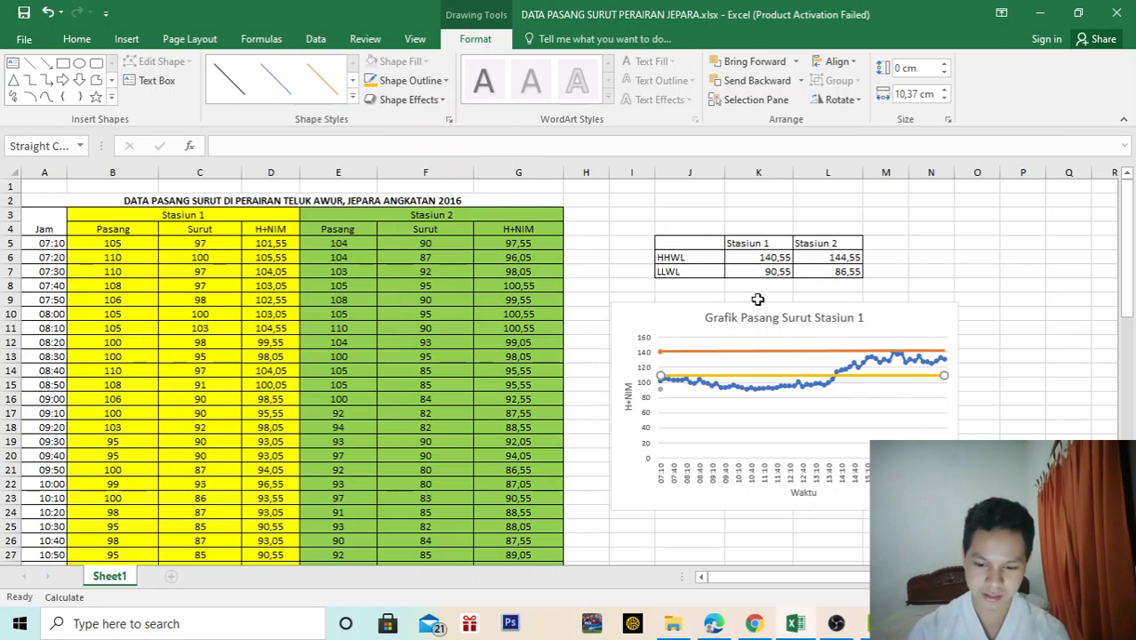
pyautogui.click(977, 384)
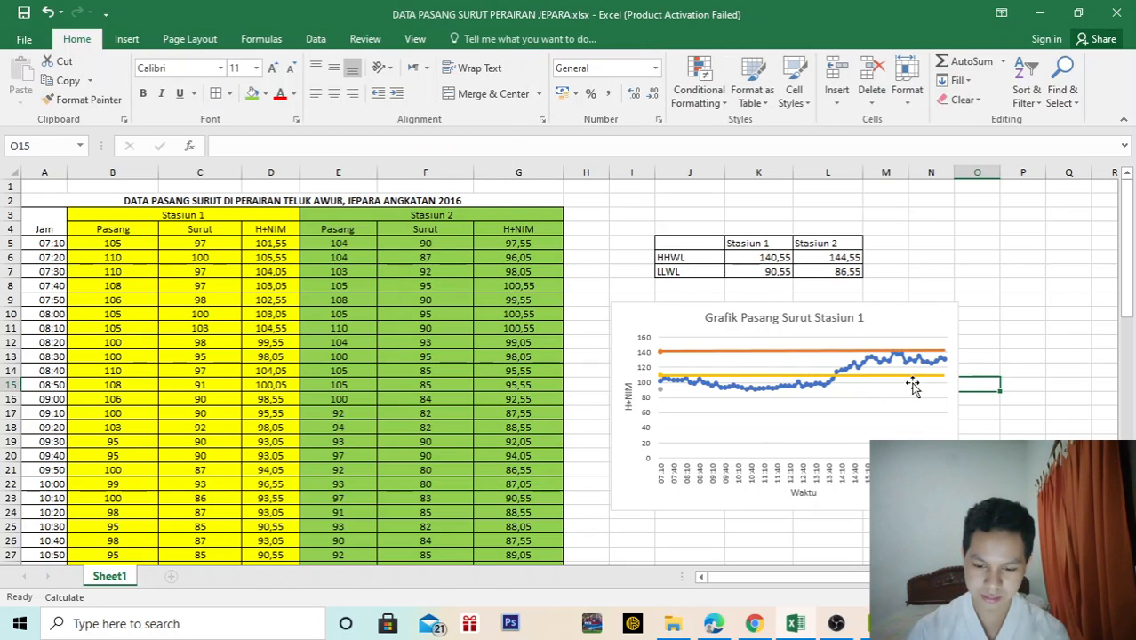
pyautogui.click(762, 375)
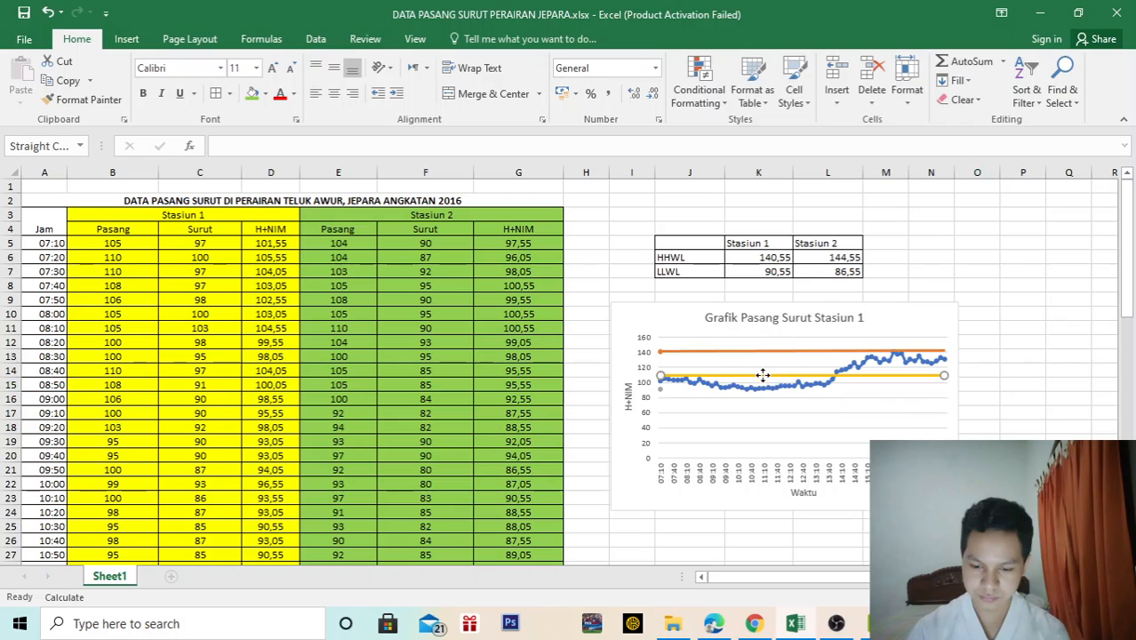
pyautogui.click(955, 257)
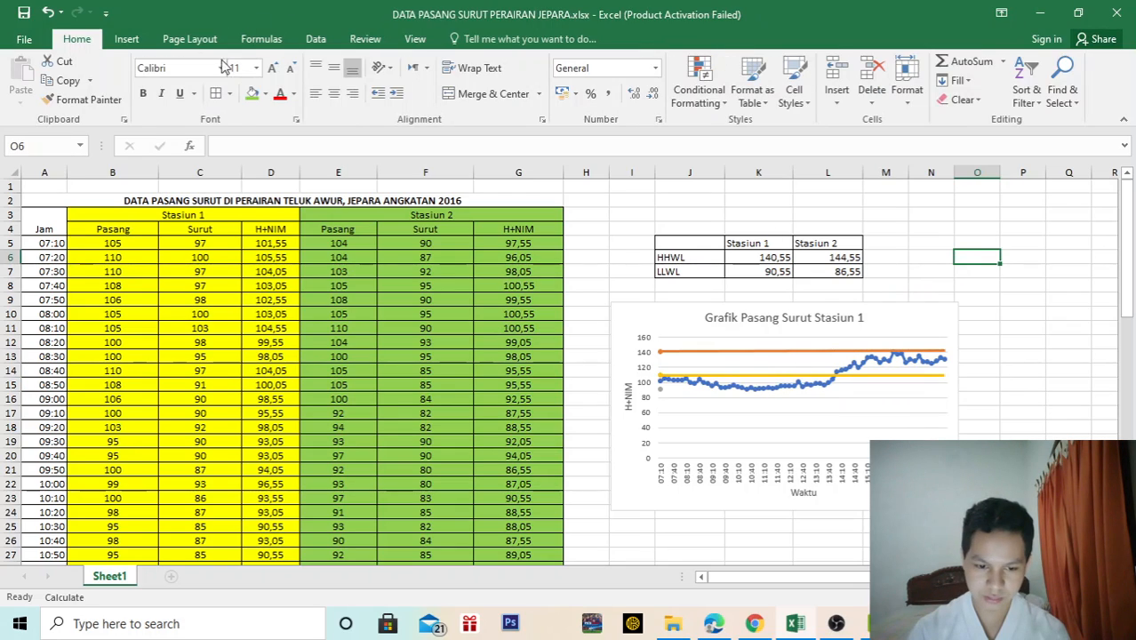
# - Draw a horizontal straight line about 10.46 cm long from the LLWL point across the chart's plot area
pyautogui.click(126, 38)
pyautogui.click(263, 61)
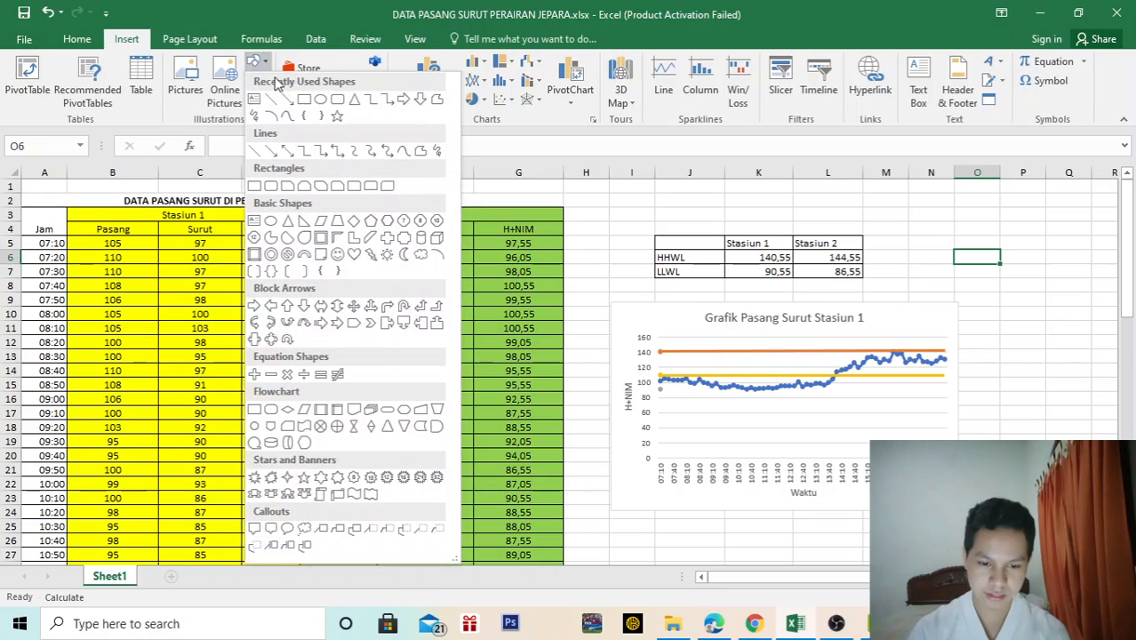
pyautogui.click(268, 98)
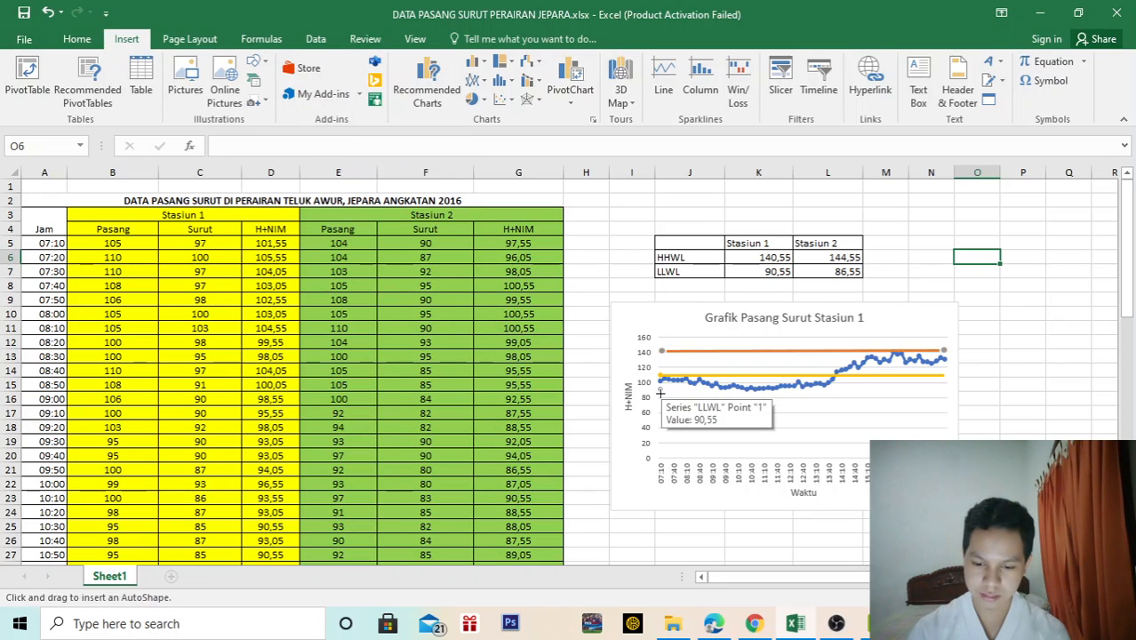
pyautogui.moveTo(661, 388); pyautogui.dragTo(948, 388)
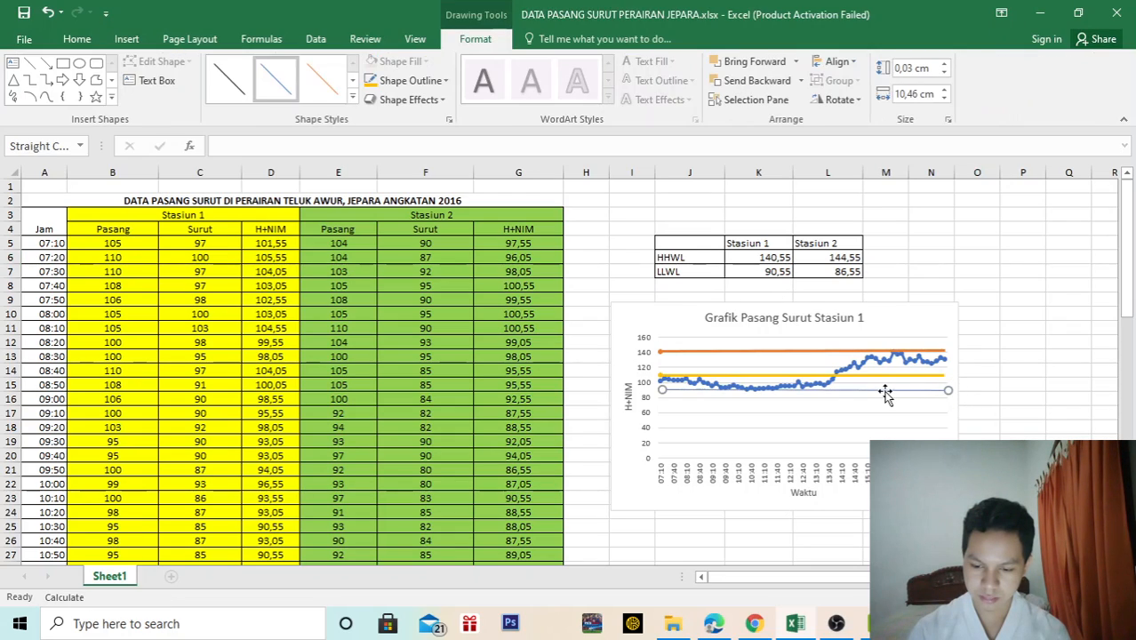
# - Give the LLWL line a grey outline with a 2¼ pt weight and deselect it
pyautogui.click(409, 80)
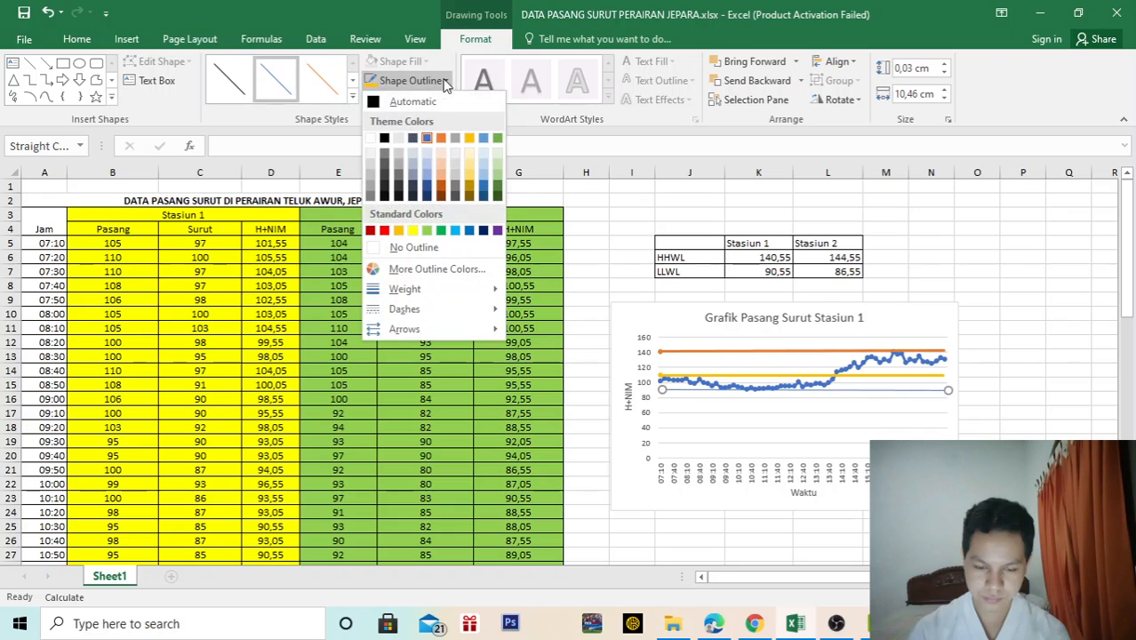
pyautogui.click(397, 161)
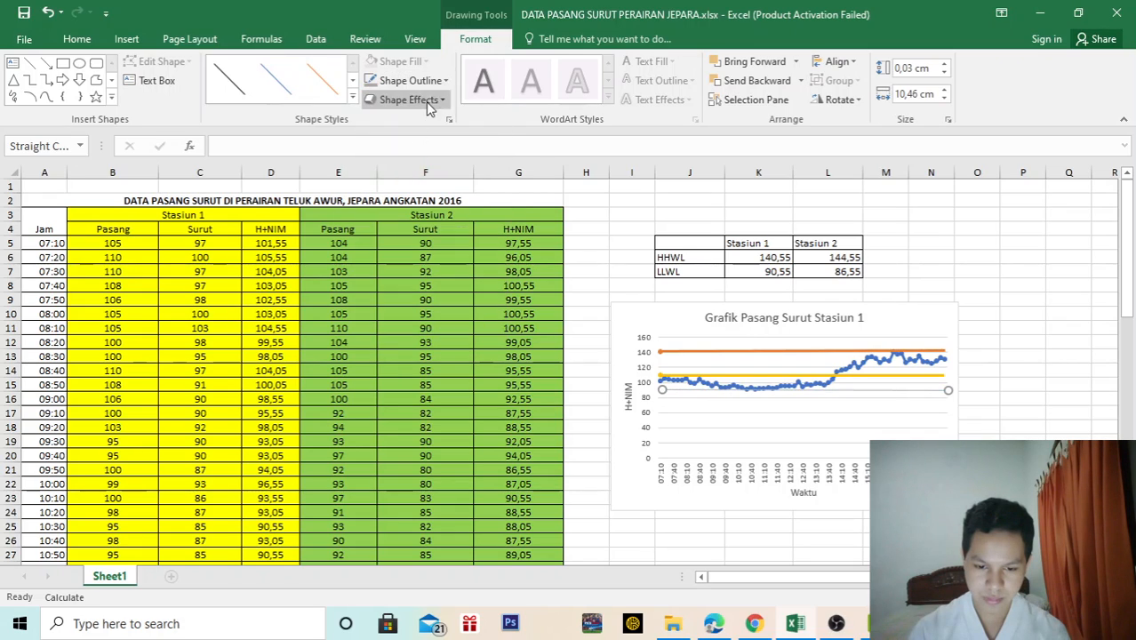
pyautogui.click(411, 80)
pyautogui.moveTo(434, 293)
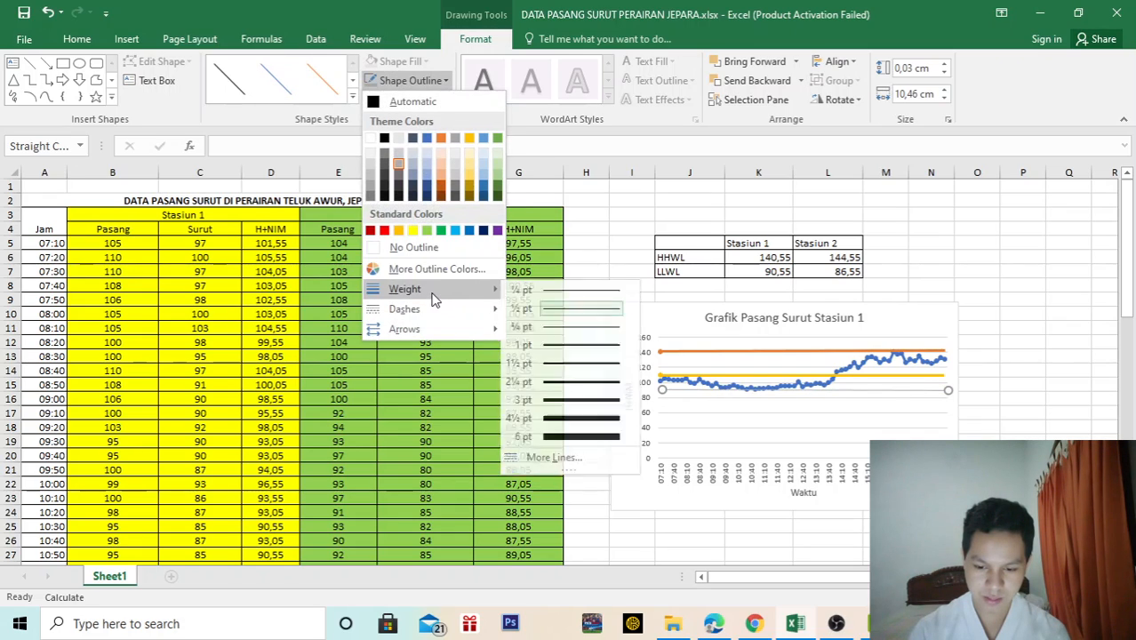
pyautogui.click(582, 383)
pyautogui.click(973, 330)
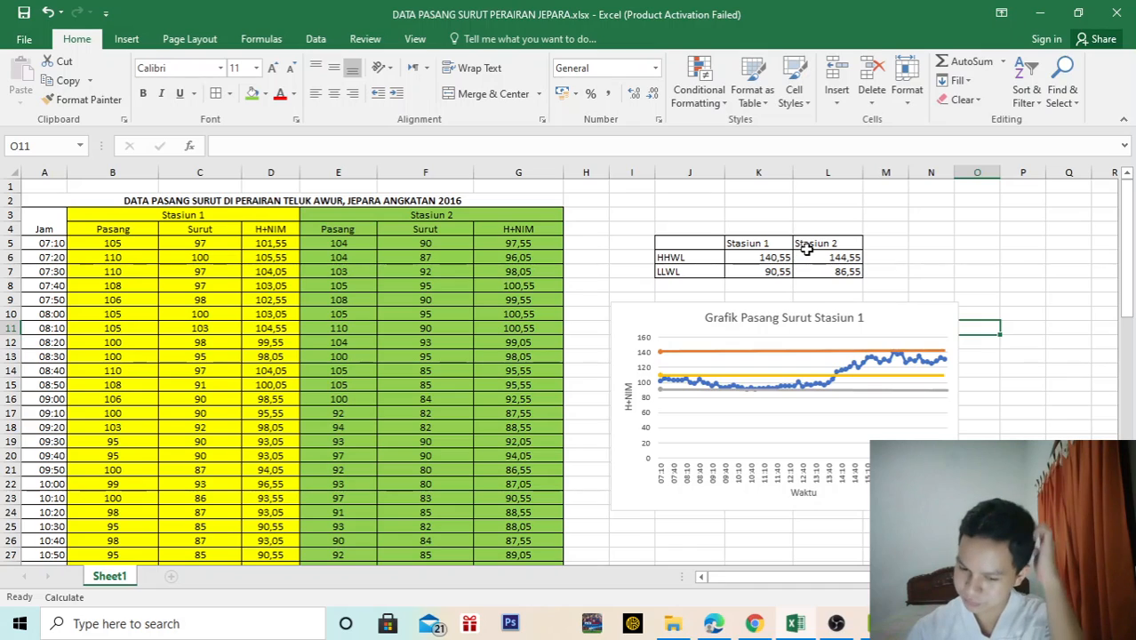
# - Add a legend to the right side of the Stasiun 1 chart
pyautogui.scroll(-1, 895, 225)
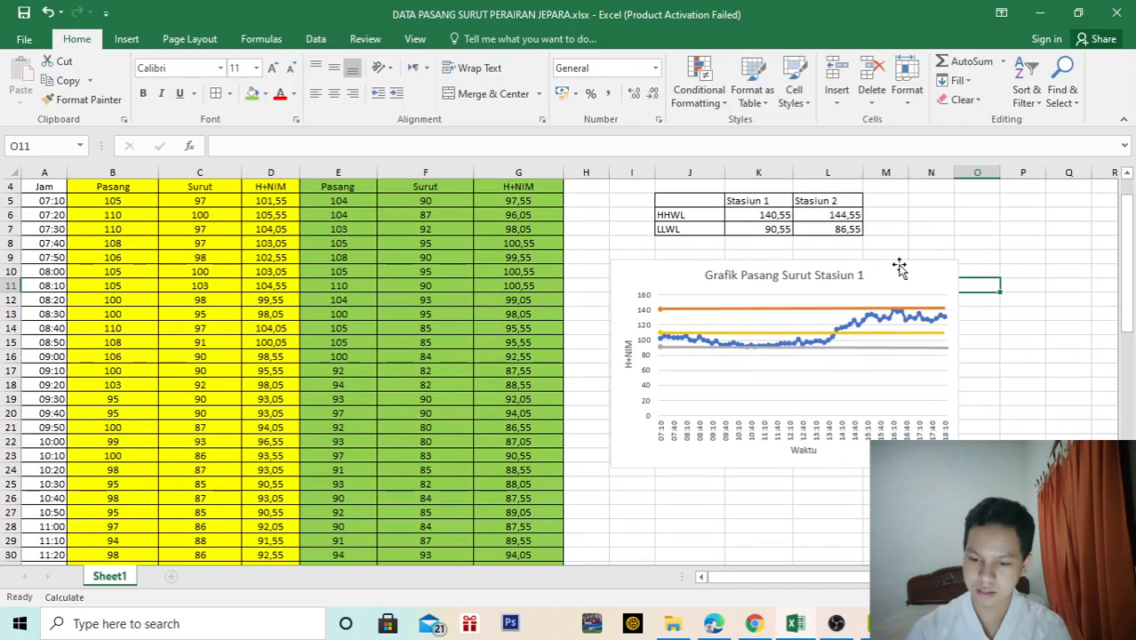
pyautogui.click(906, 280)
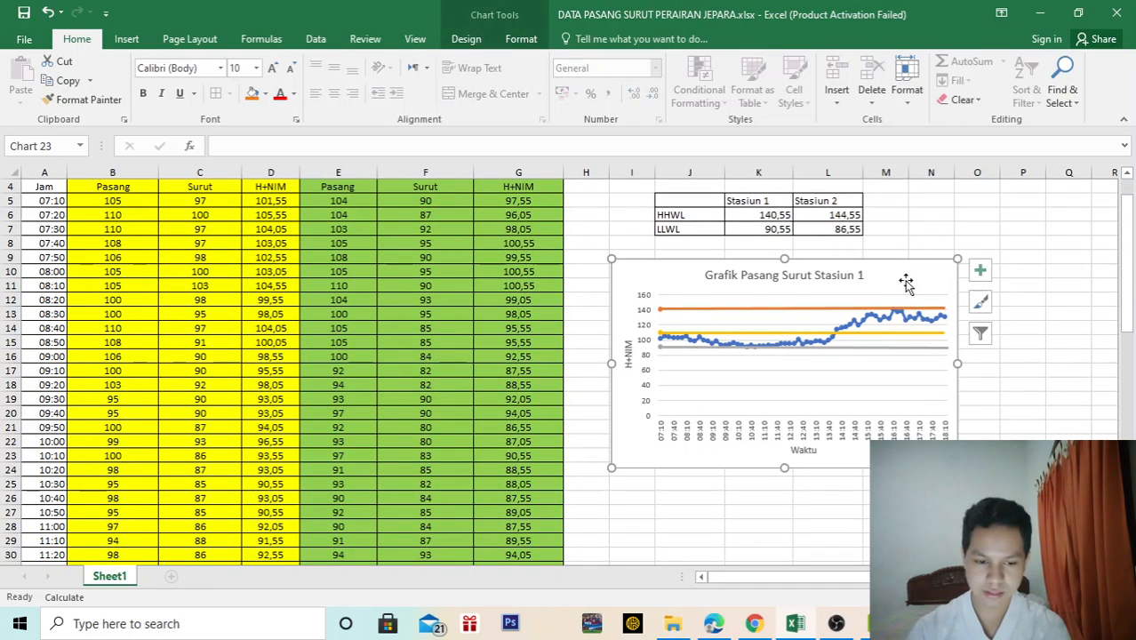
pyautogui.click(463, 38)
pyautogui.click(27, 82)
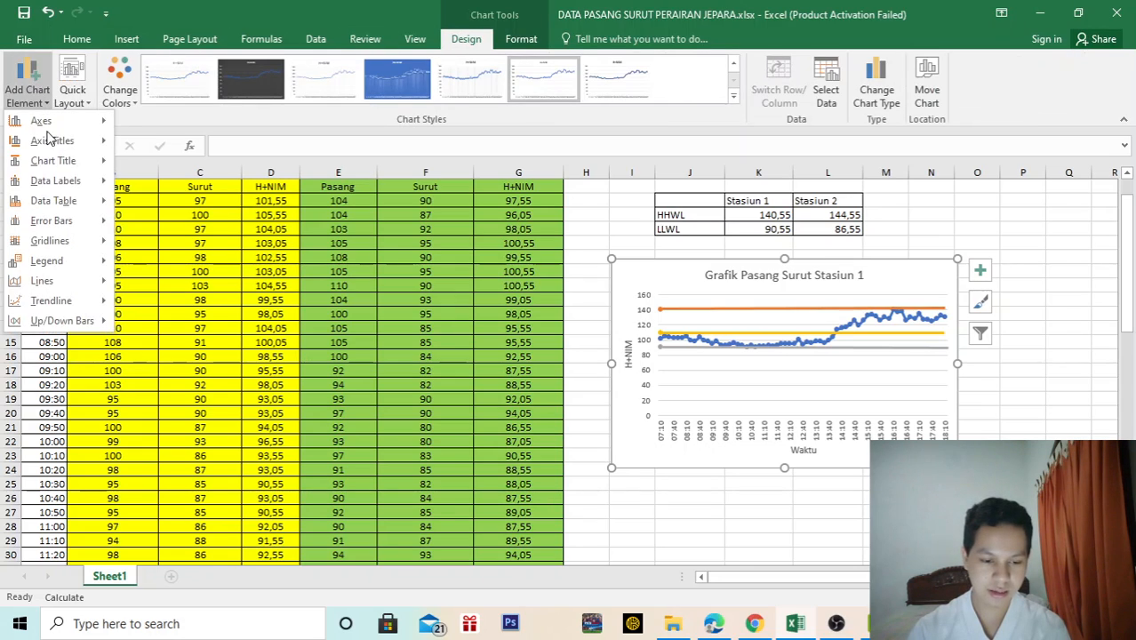
pyautogui.moveTo(85, 269)
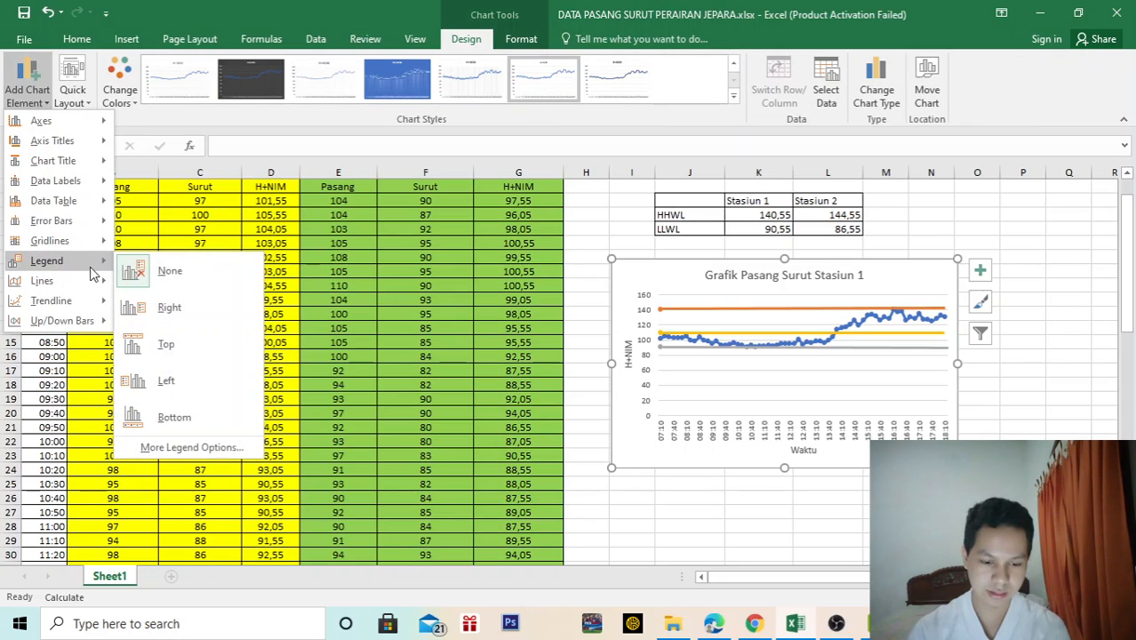
pyautogui.click(176, 311)
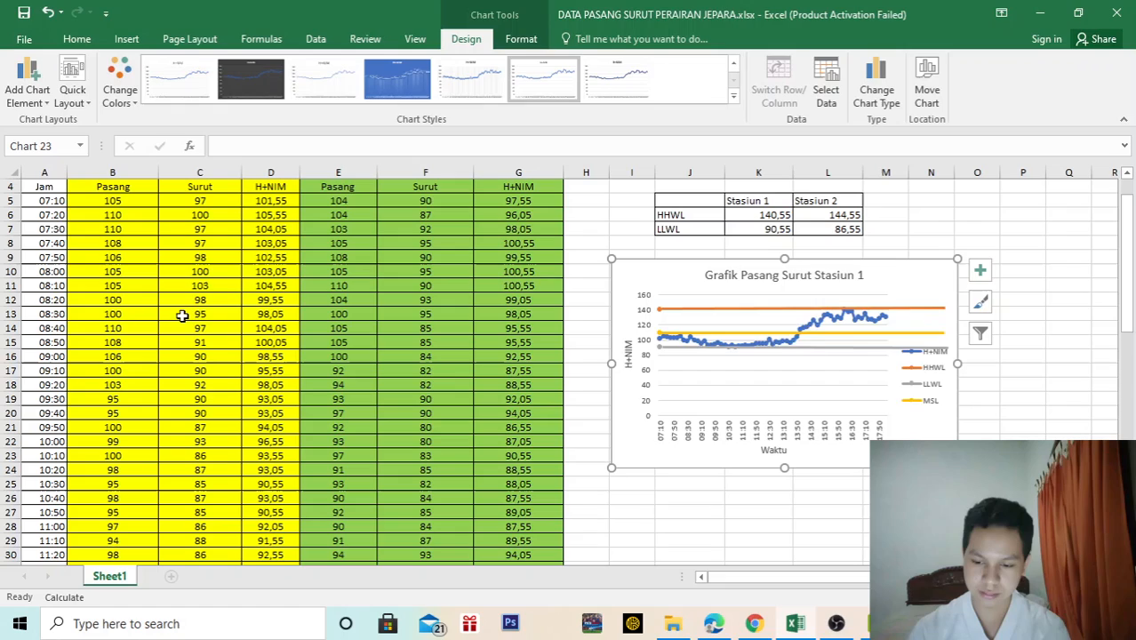
# - Shorten the orange HHWL line so its right end meets the edge of the narrowed plot data
pyautogui.click(927, 308)
pyautogui.moveTo(945, 307); pyautogui.dragTo(889, 309)
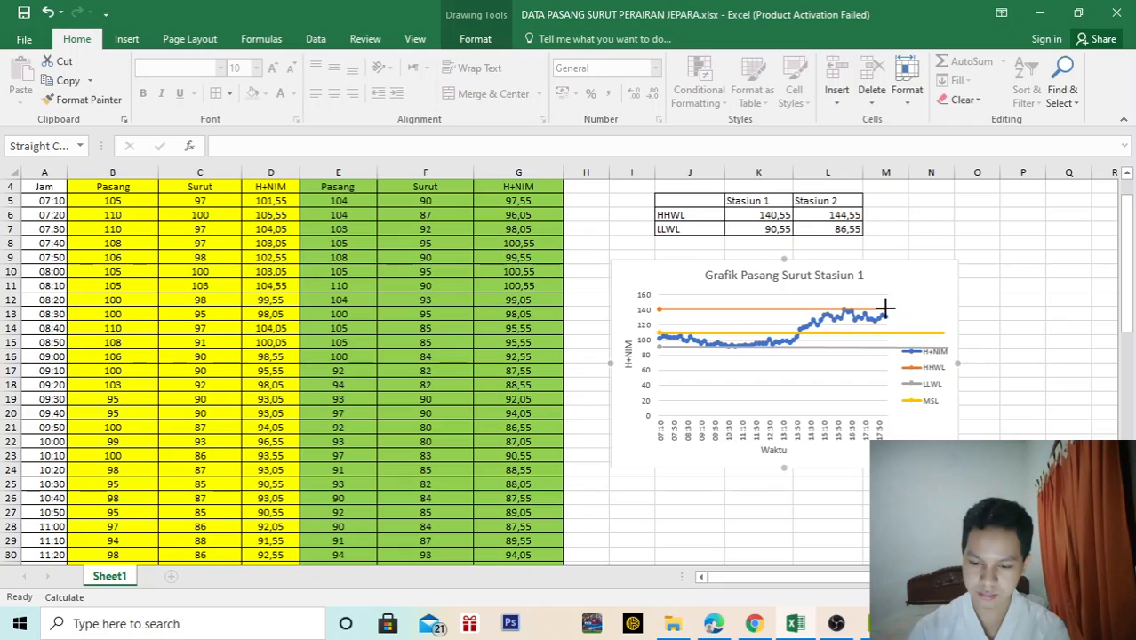
pyautogui.moveTo(885, 308); pyautogui.dragTo(883, 309)
pyautogui.click(930, 325)
# - Shorten the yellow MSL and grey LLWL lines so their right ends match the end of the plotted data
pyautogui.click(936, 333)
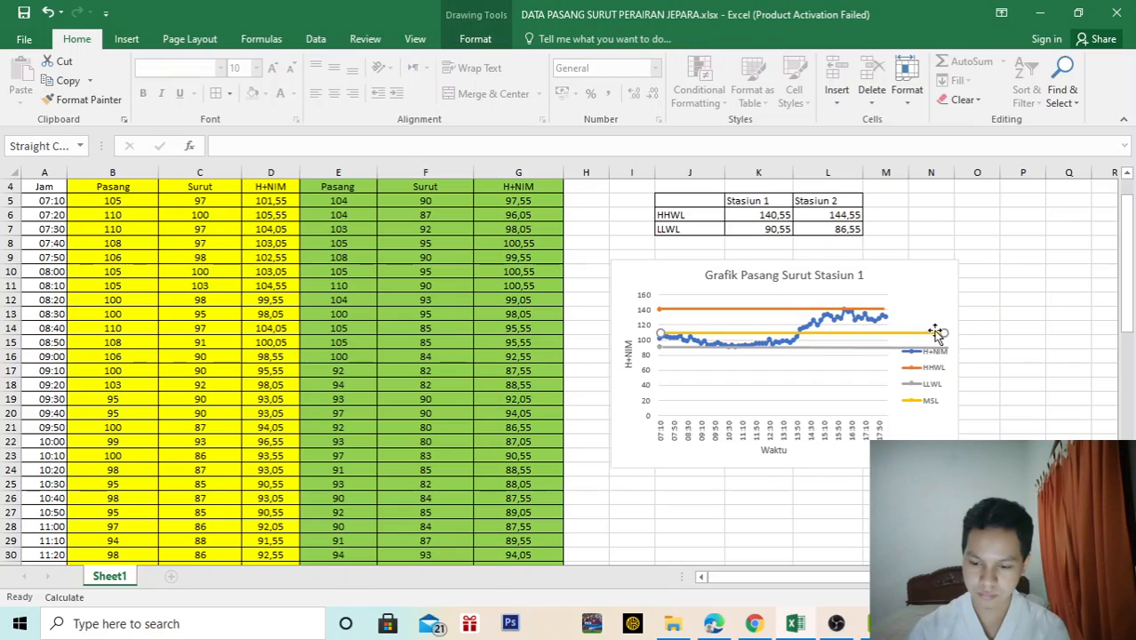
pyautogui.moveTo(941, 331); pyautogui.dragTo(884, 333)
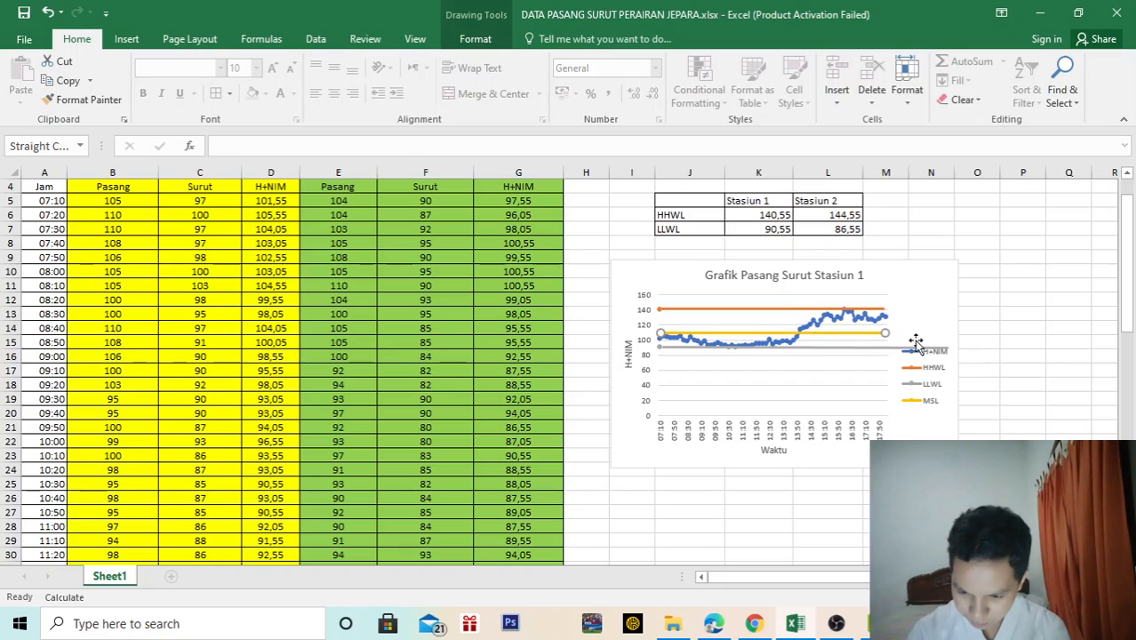
pyautogui.moveTo(949, 345); pyautogui.dragTo(884, 347)
pyautogui.click(913, 320)
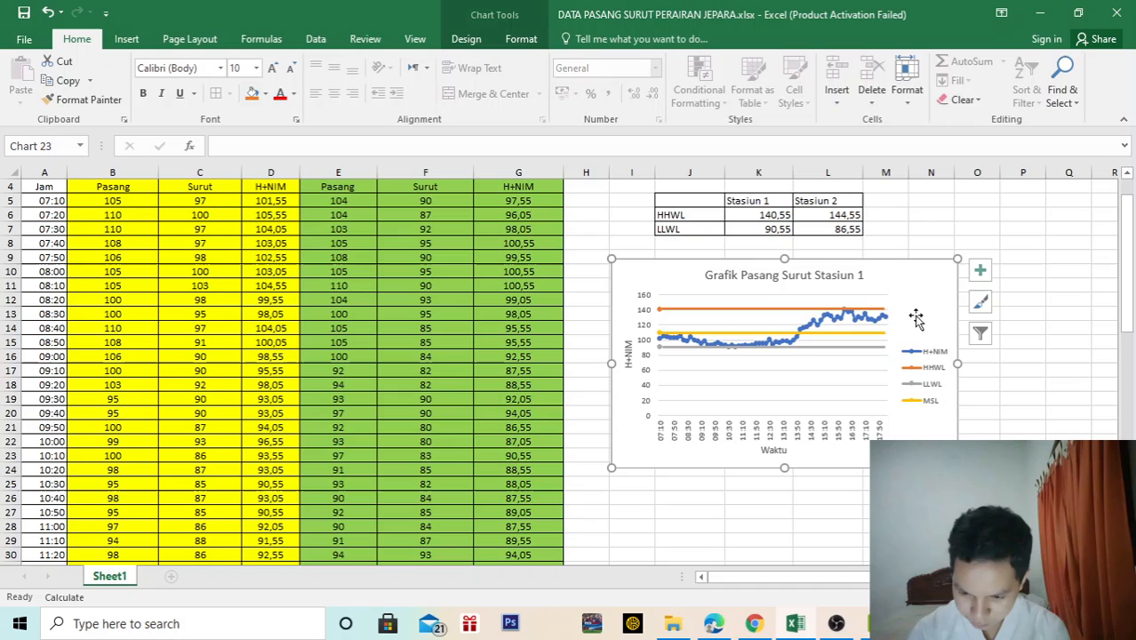
# - Shift the grey LLWL line slightly downward, below the plotted H+NIM data
pyautogui.click(763, 346)
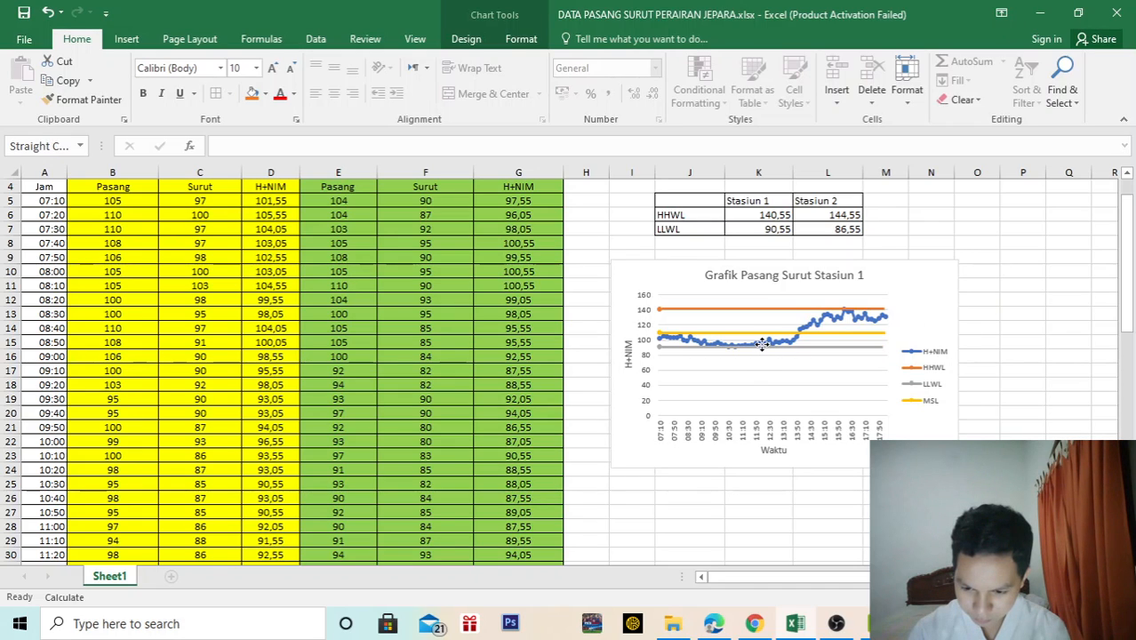
pyautogui.moveTo(762, 344); pyautogui.dragTo(762, 348)
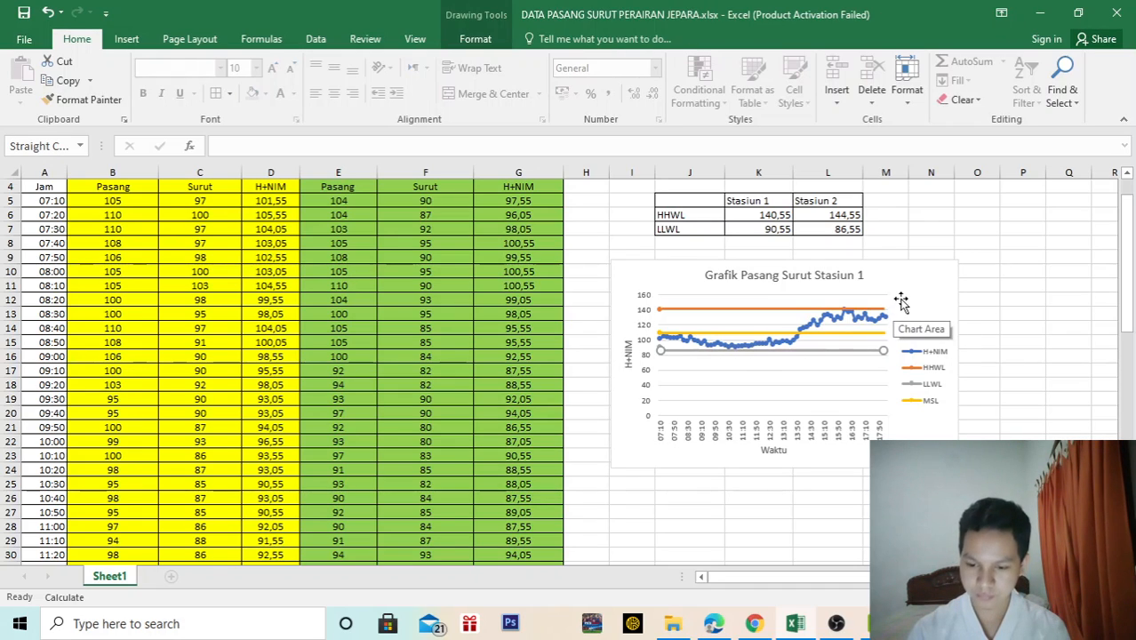
pyautogui.scroll(1, 901, 302)
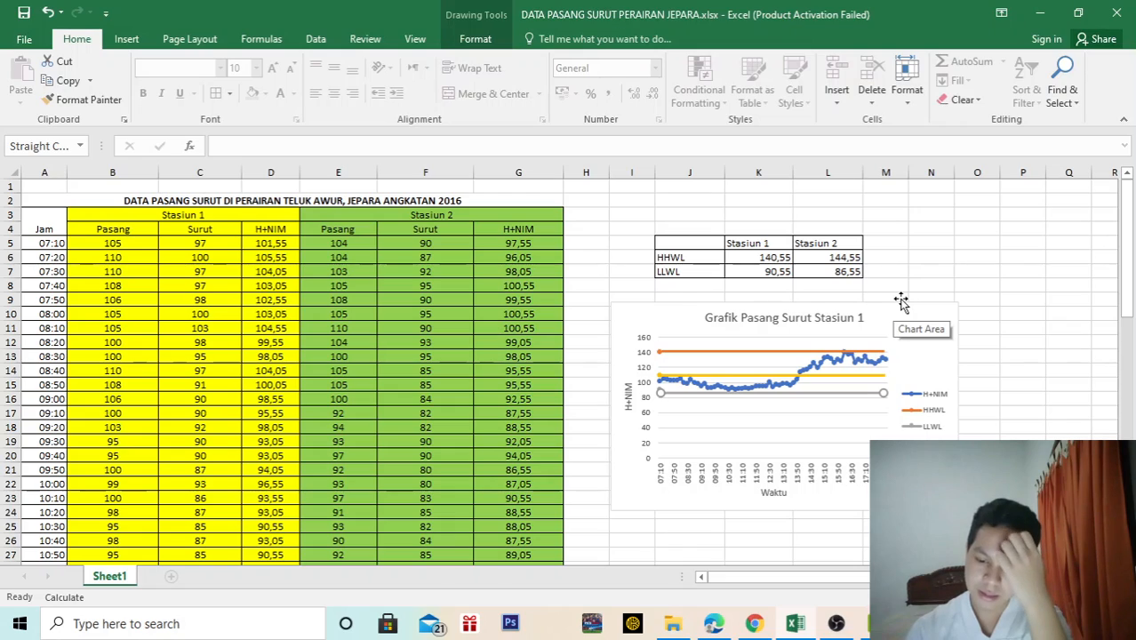
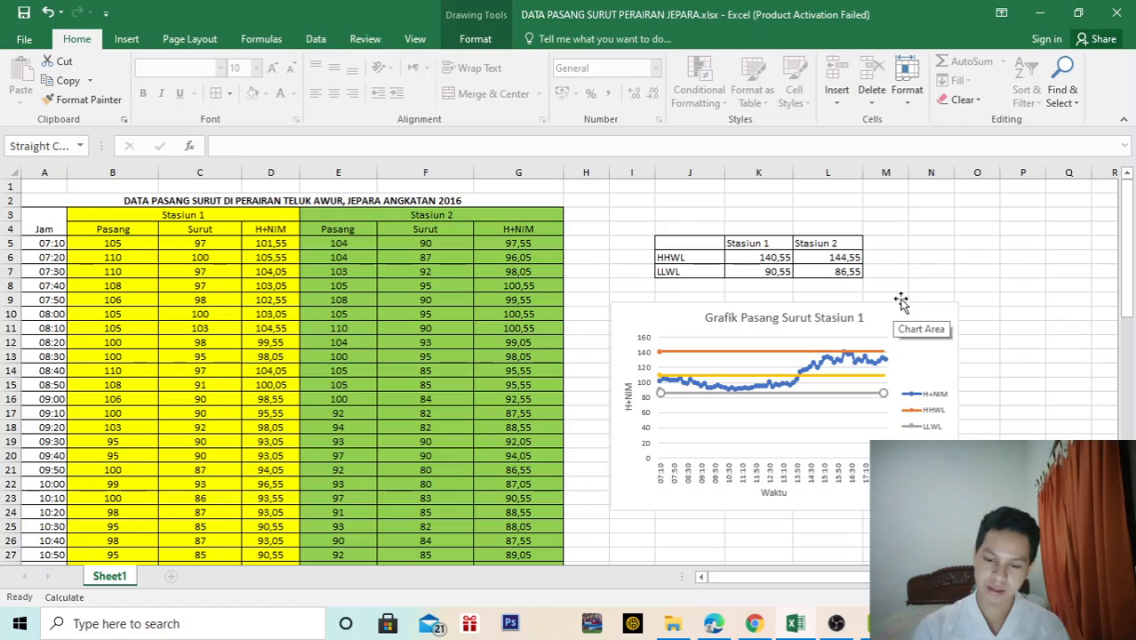
# - Fill the Stasiun 1 column of the HHWL/LLWL summary table (K5:K7) with yellow
pyautogui.click(756, 243)
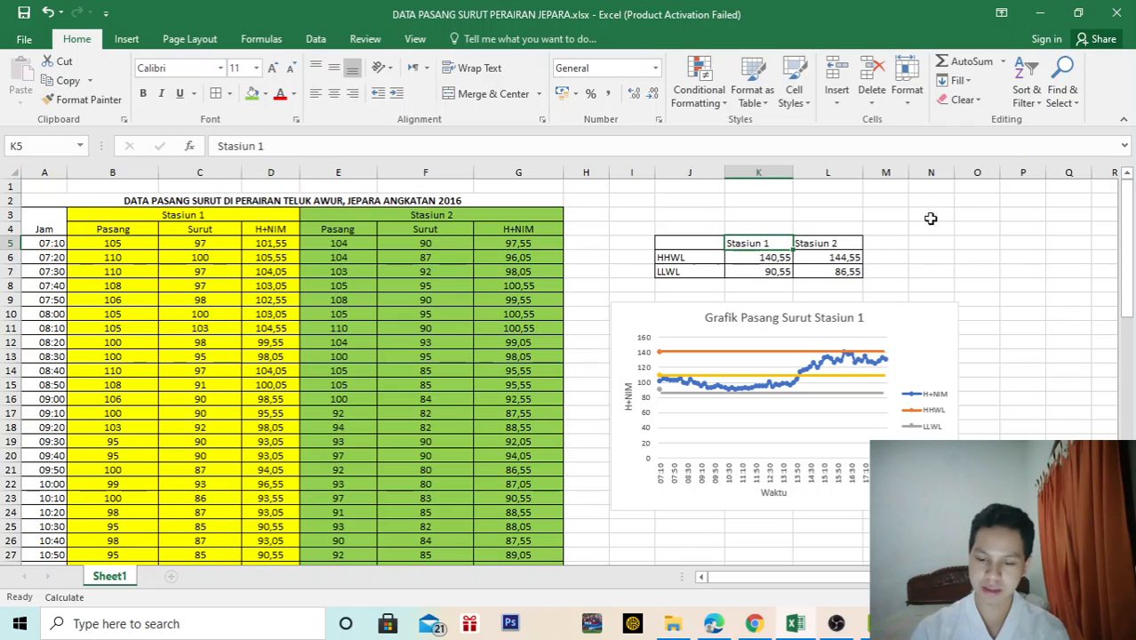
pyautogui.moveTo(763, 242); pyautogui.dragTo(766, 272)
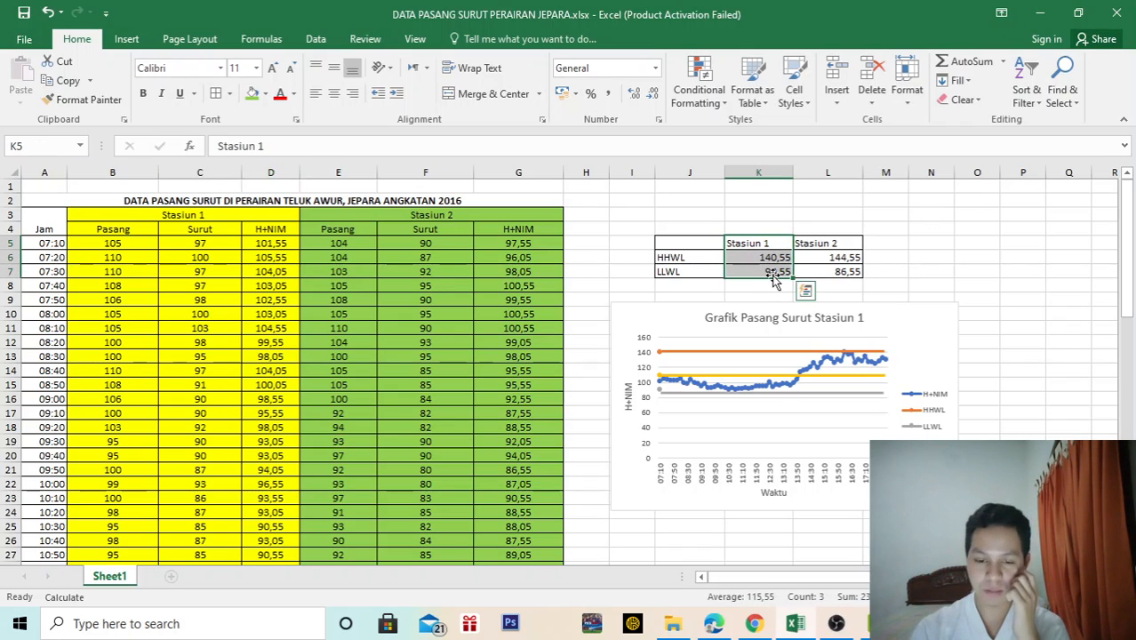
pyautogui.click(264, 93)
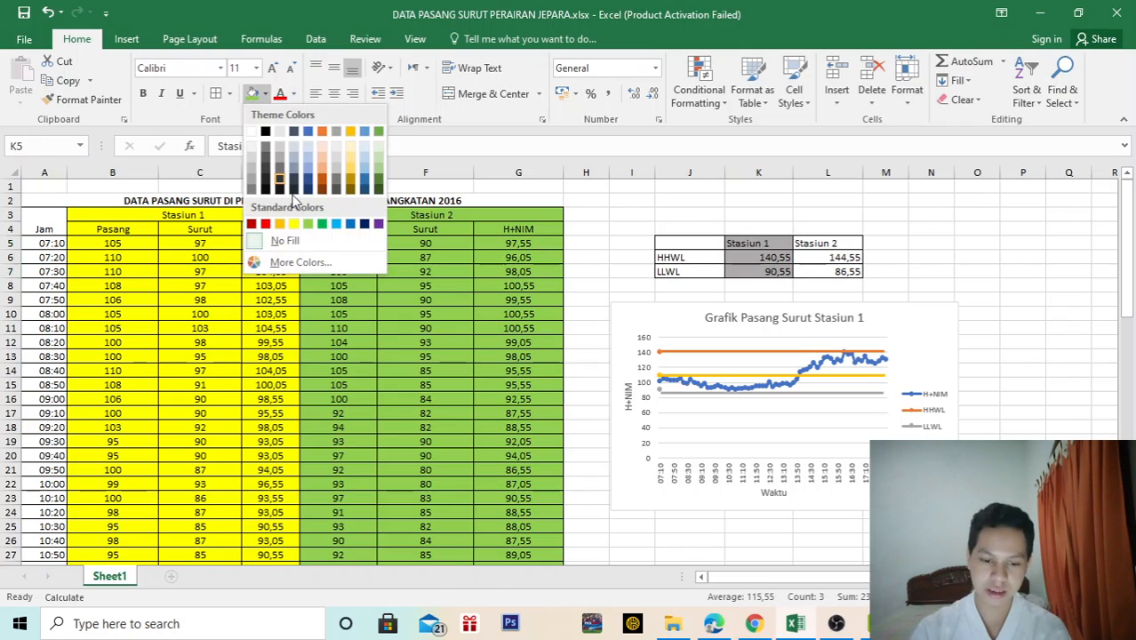
pyautogui.click(294, 220)
# - Fill the Stasiun 2 column of the HHWL/LLWL summary table (L5:L7) with light green
pyautogui.moveTo(827, 243); pyautogui.dragTo(828, 272)
pyautogui.click(265, 93)
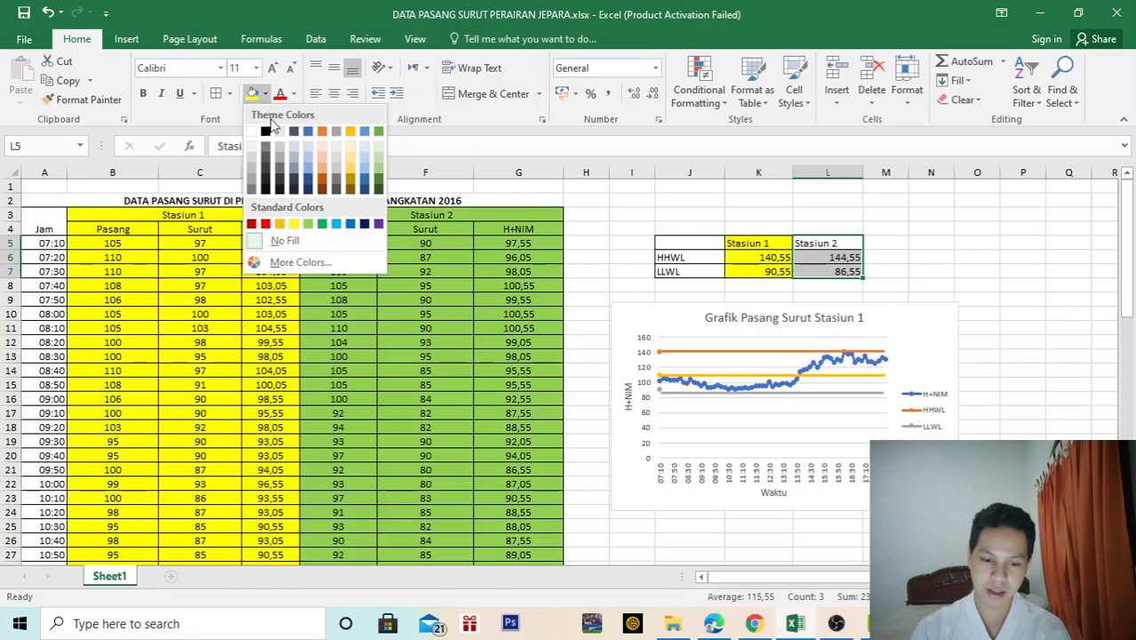
pyautogui.click(308, 223)
pyautogui.click(889, 257)
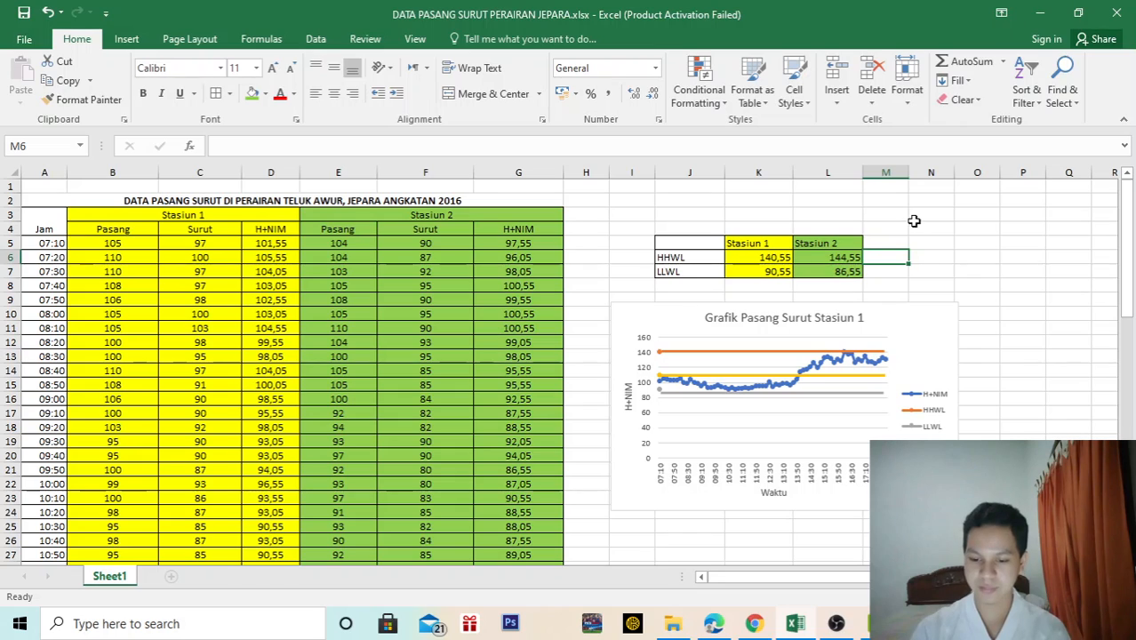
# - Move the grey LLWL line back up to the level of the LLWL data point and deselect it
pyautogui.scroll(-2, 911, 222)
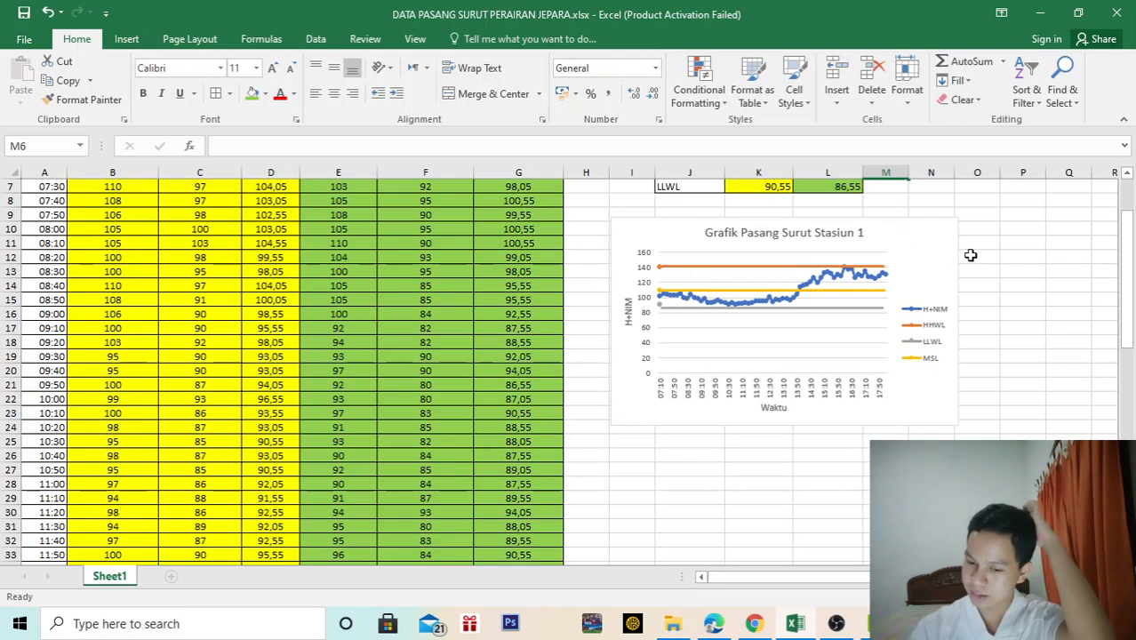
pyautogui.scroll(2, 970, 255)
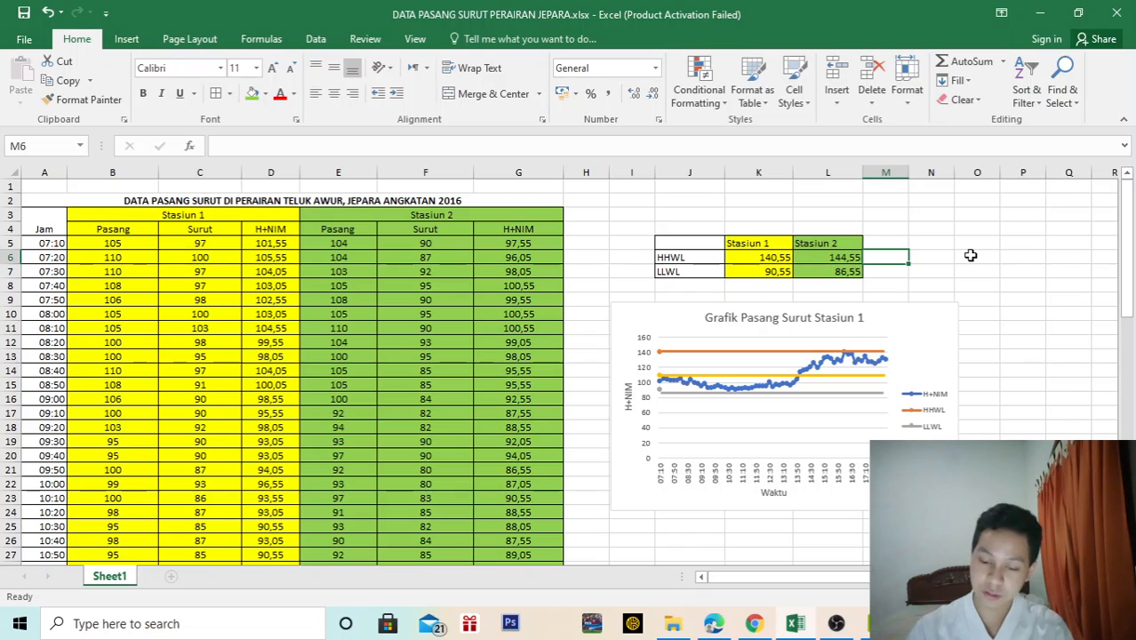
pyautogui.click(786, 394)
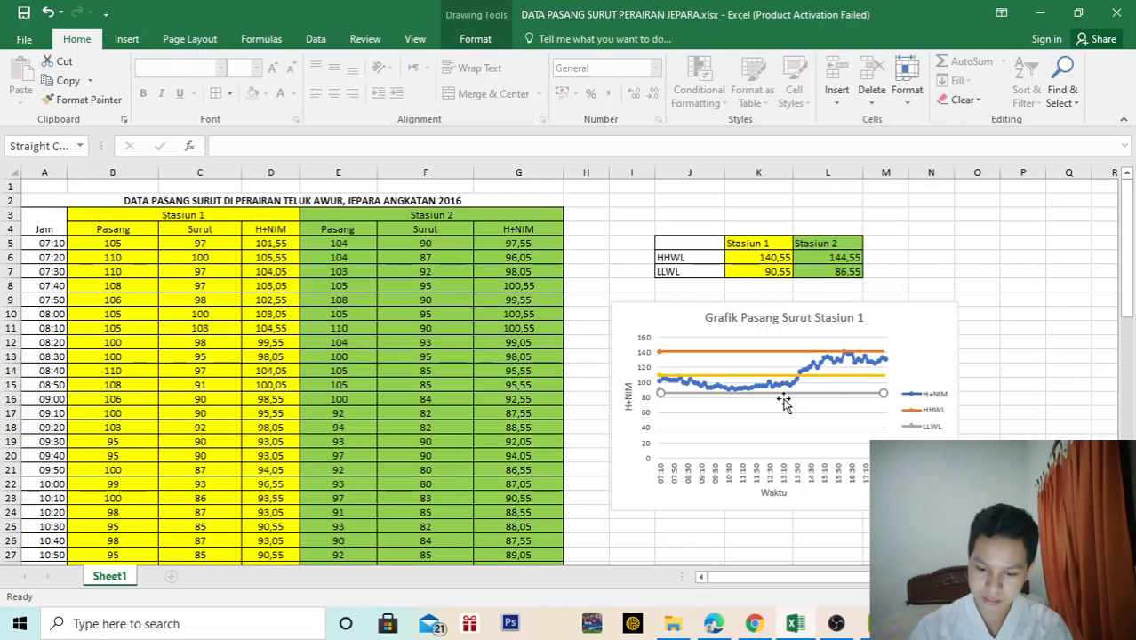
pyautogui.moveTo(783, 393); pyautogui.dragTo(780, 391)
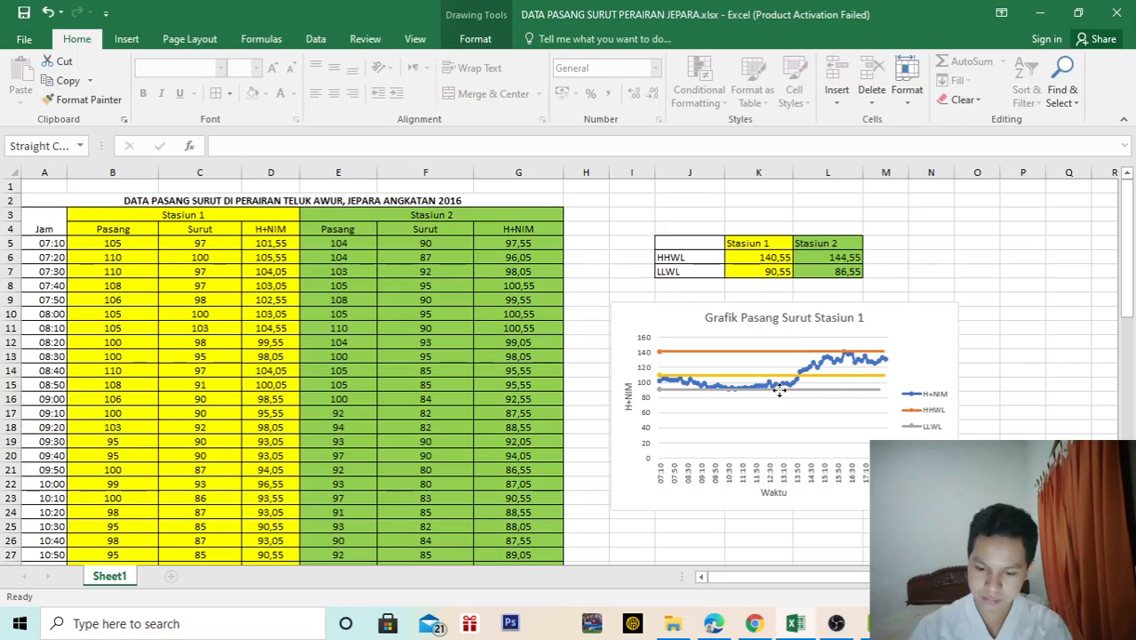
pyautogui.click(972, 272)
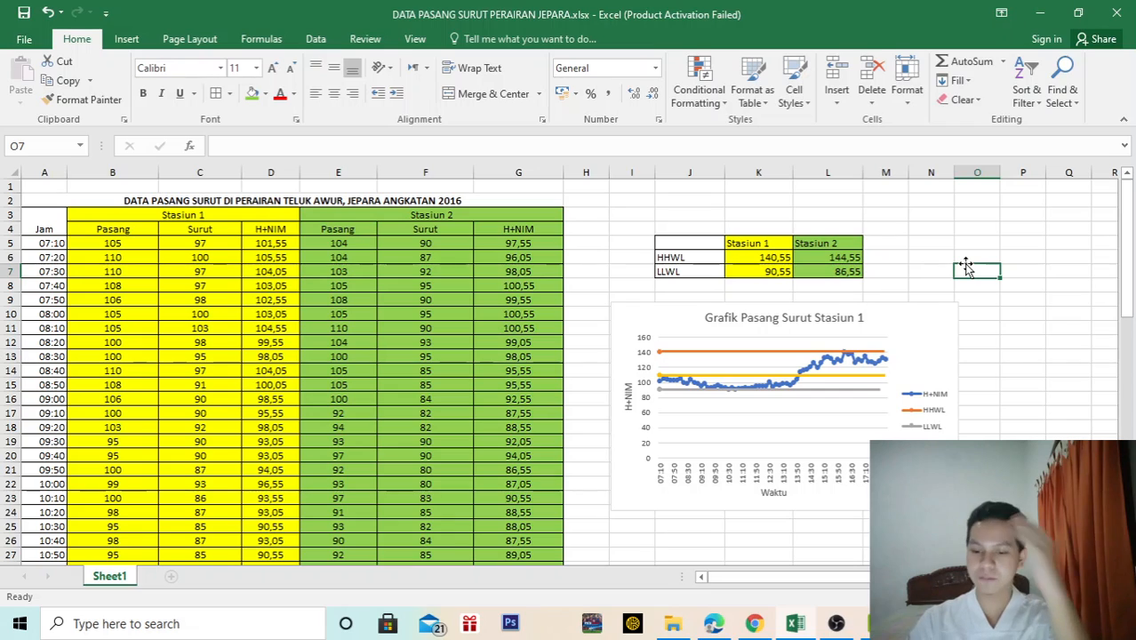
# - Insert an empty Line with Markers chart and place it directly below the Stasiun 1 chart
pyautogui.scroll(-5, 955, 312)
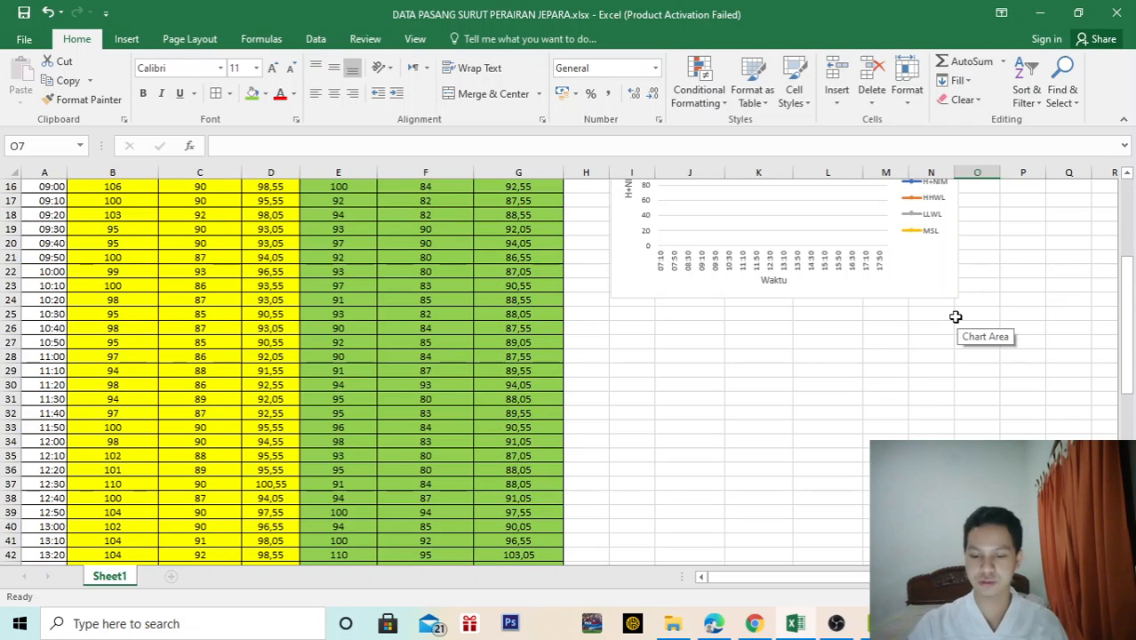
pyautogui.click(656, 355)
pyautogui.click(124, 40)
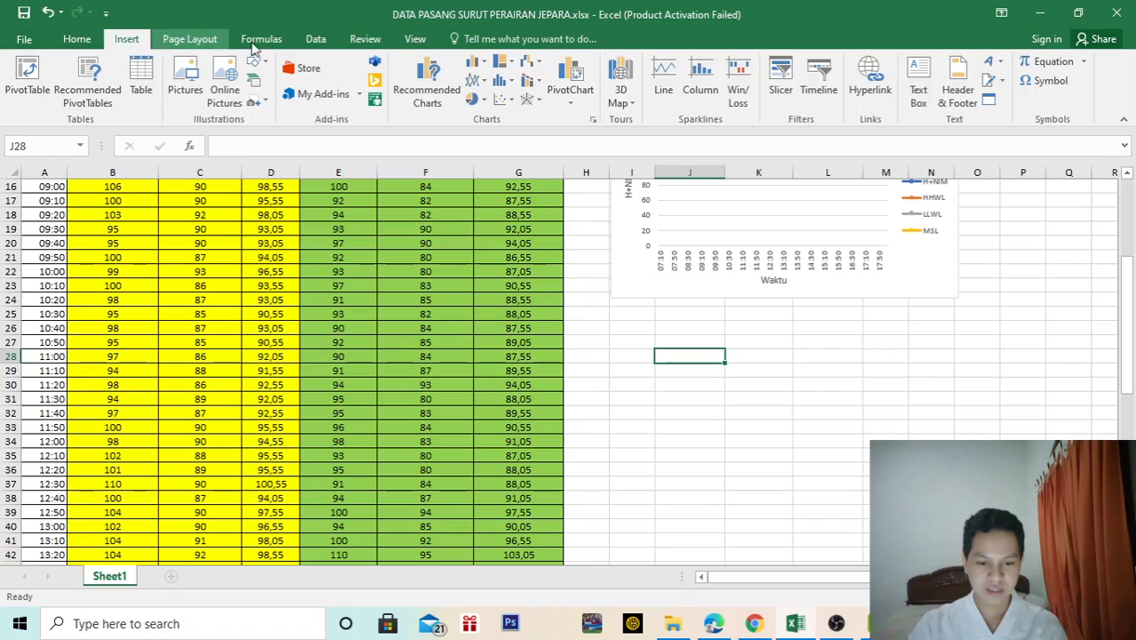
pyautogui.click(485, 78)
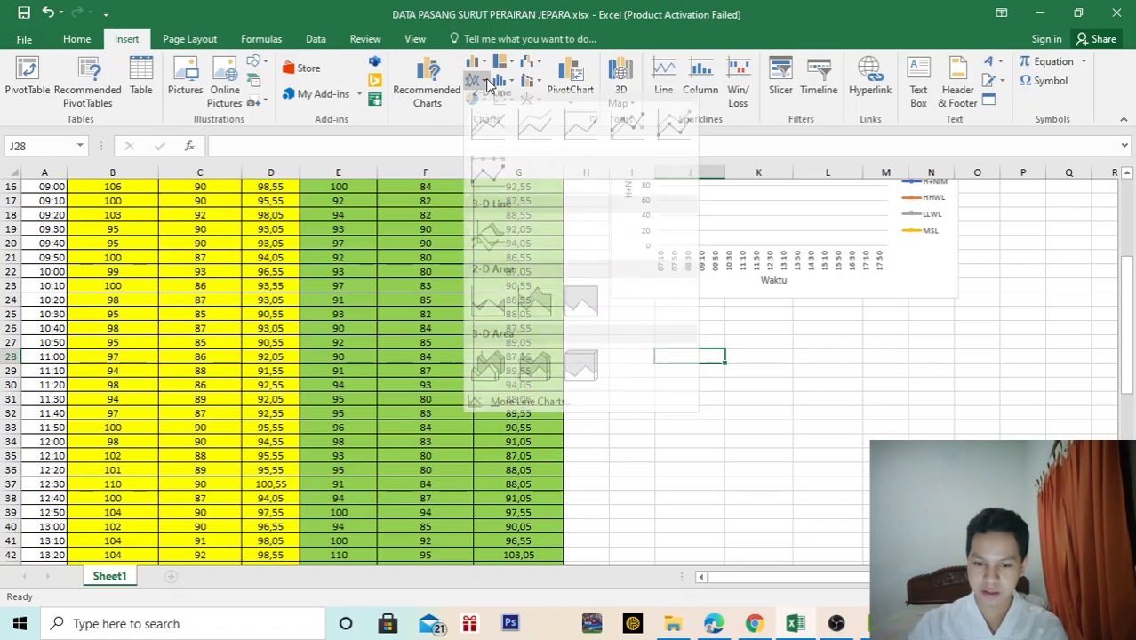
pyautogui.click(634, 134)
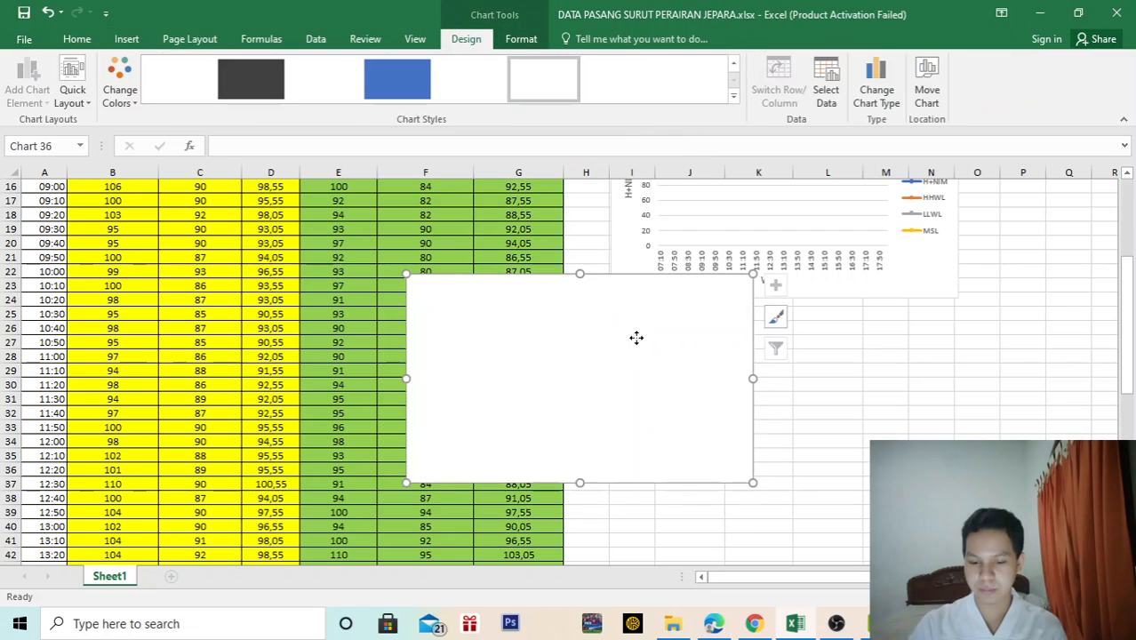
pyautogui.moveTo(636, 335); pyautogui.dragTo(841, 386)
# - Add a new data series named H+NIM to the empty chart below the Stasiun 1 chart
pyautogui.rightClick(842, 387)
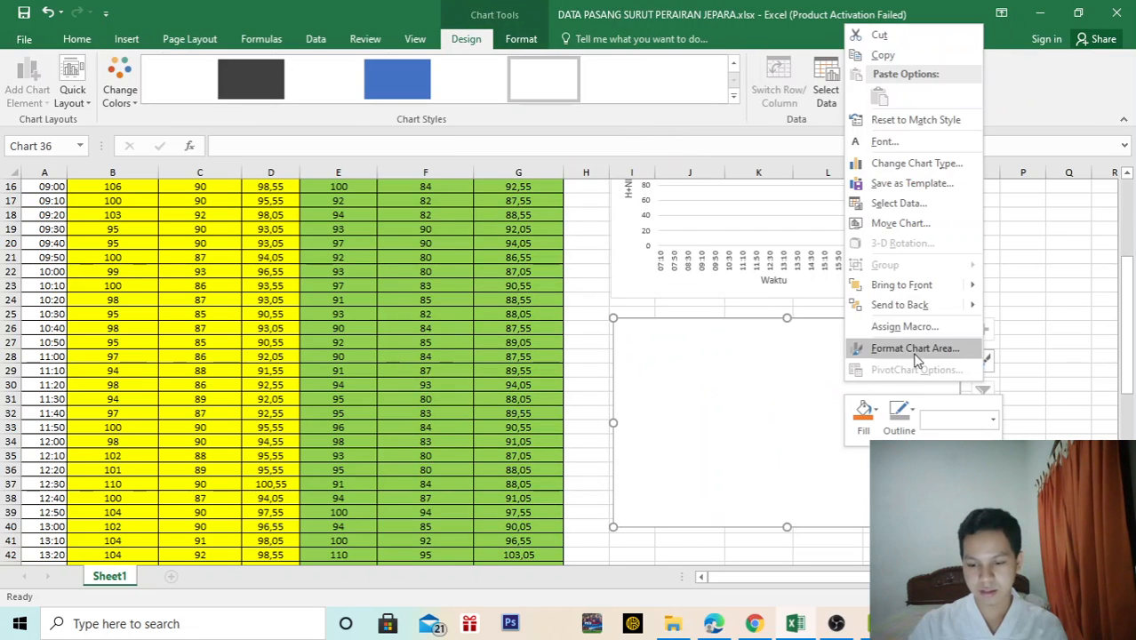
pyautogui.click(899, 203)
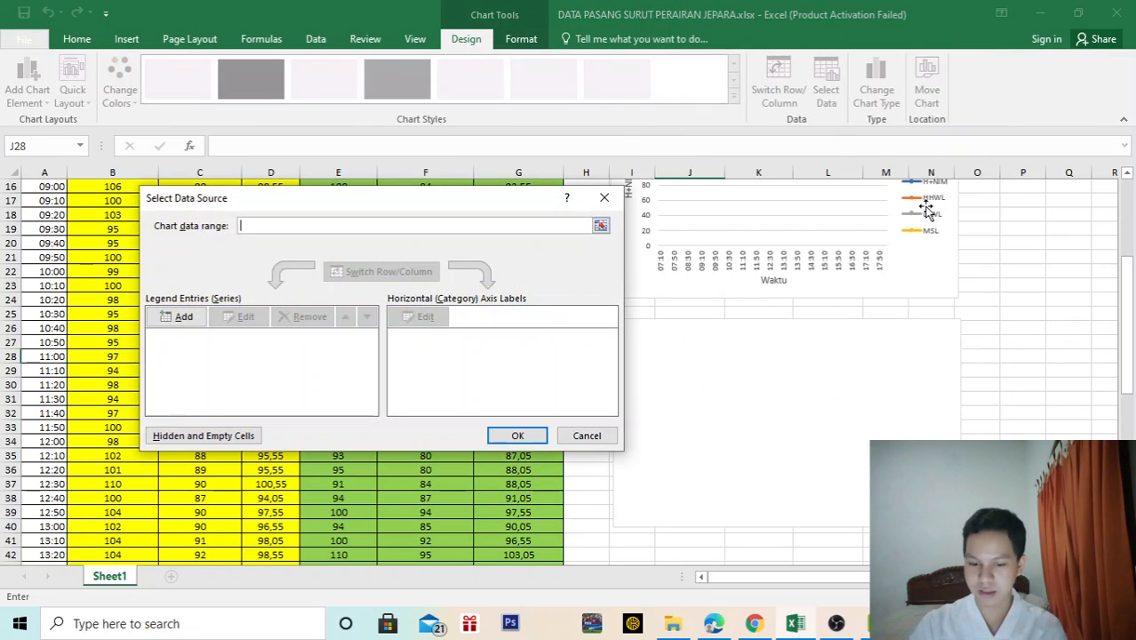
pyautogui.click(186, 318)
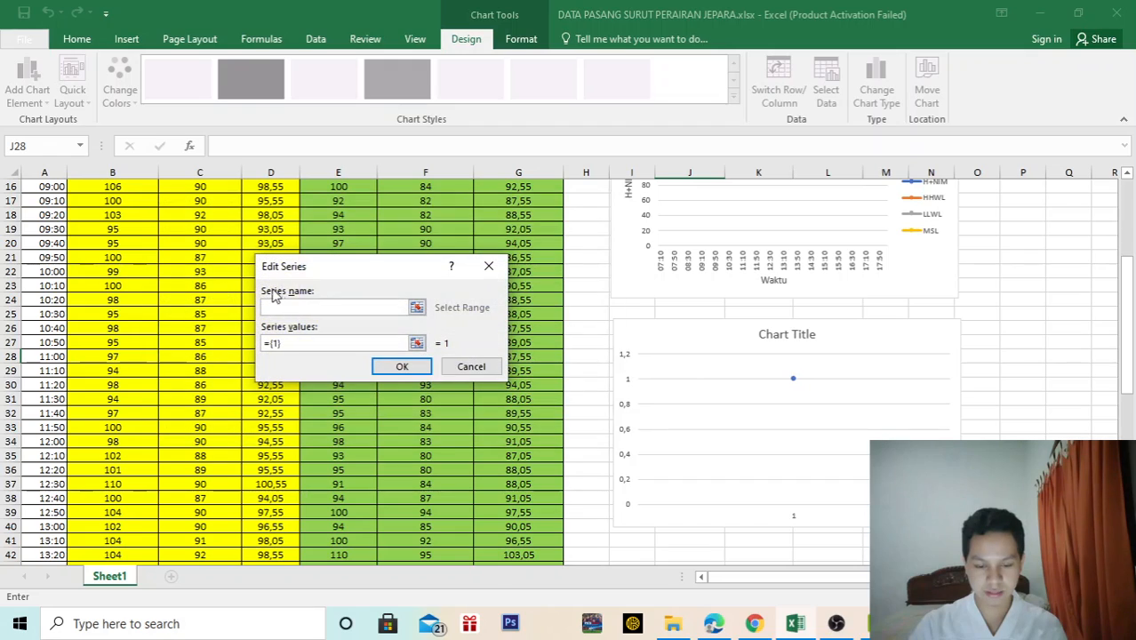
pyautogui.write('h')
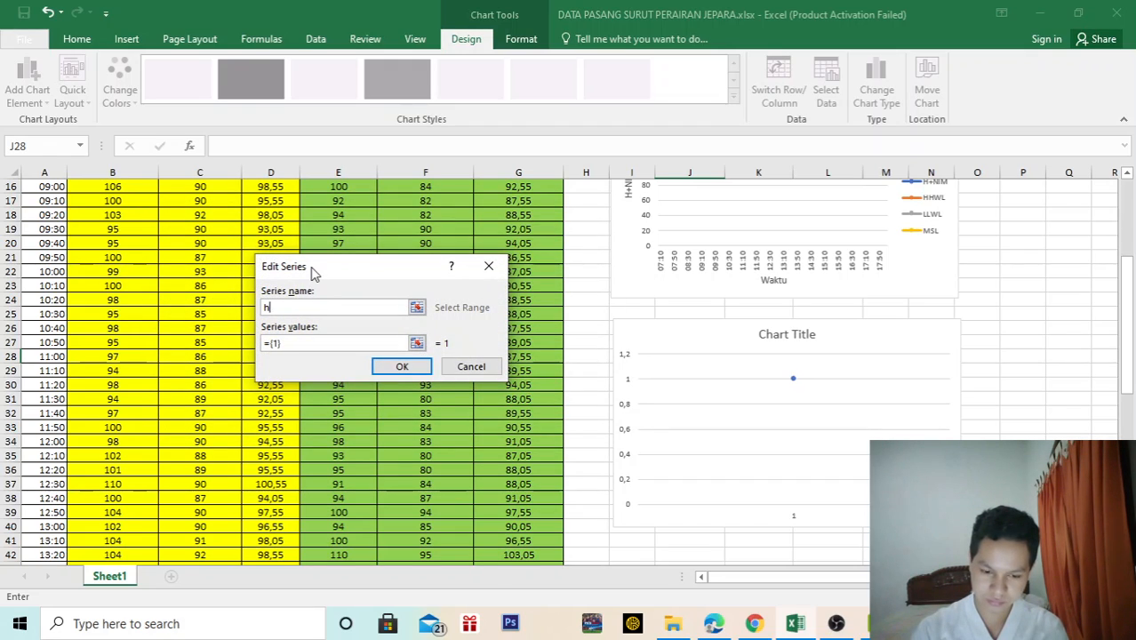
pyautogui.write('+h')
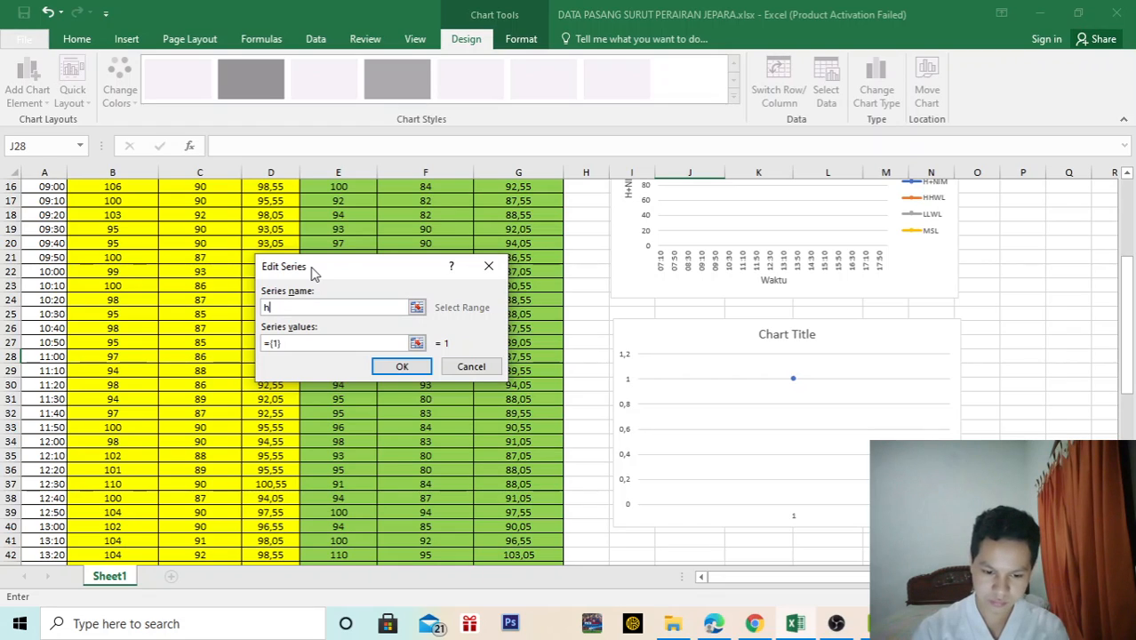
pyautogui.press('BackSpace')
pyautogui.write('H')
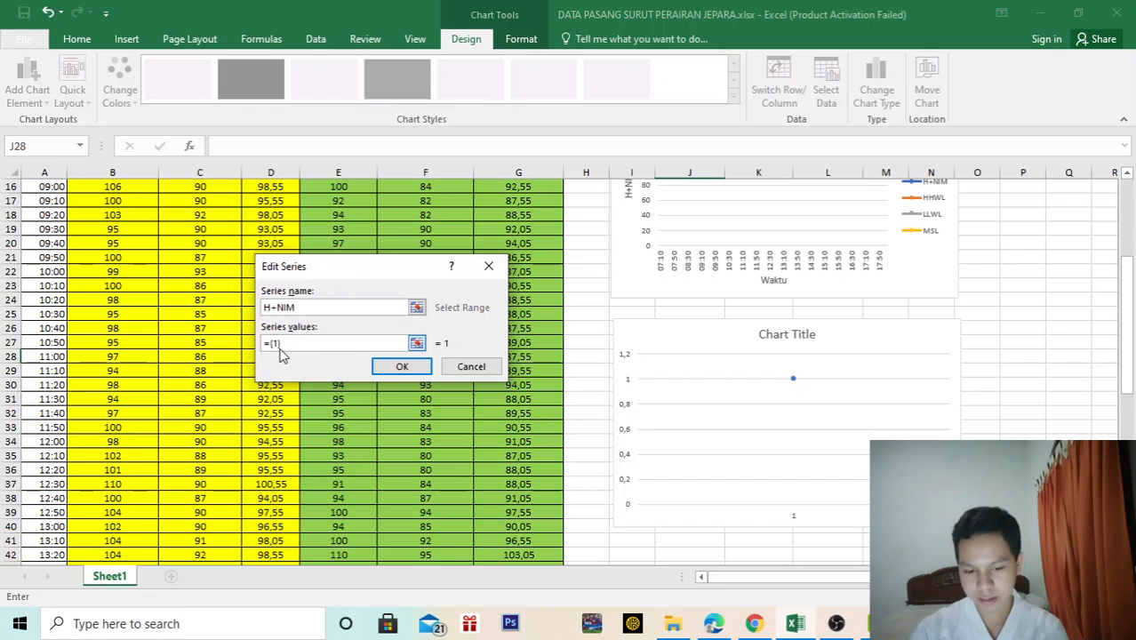
# - Set the H+NIM series values to Sheet1 G5:G71 and apply the data source to the chart
pyautogui.press('BackSpace')
pyautogui.scroll(5, 538, 258)
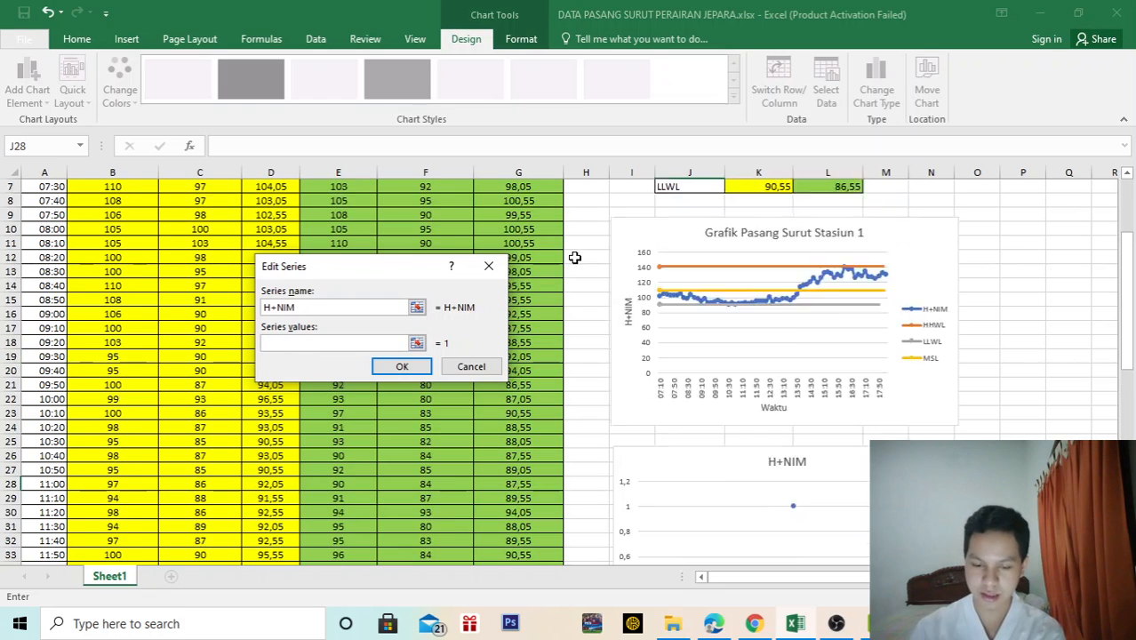
pyautogui.moveTo(536, 244); pyautogui.dragTo(533, 513)
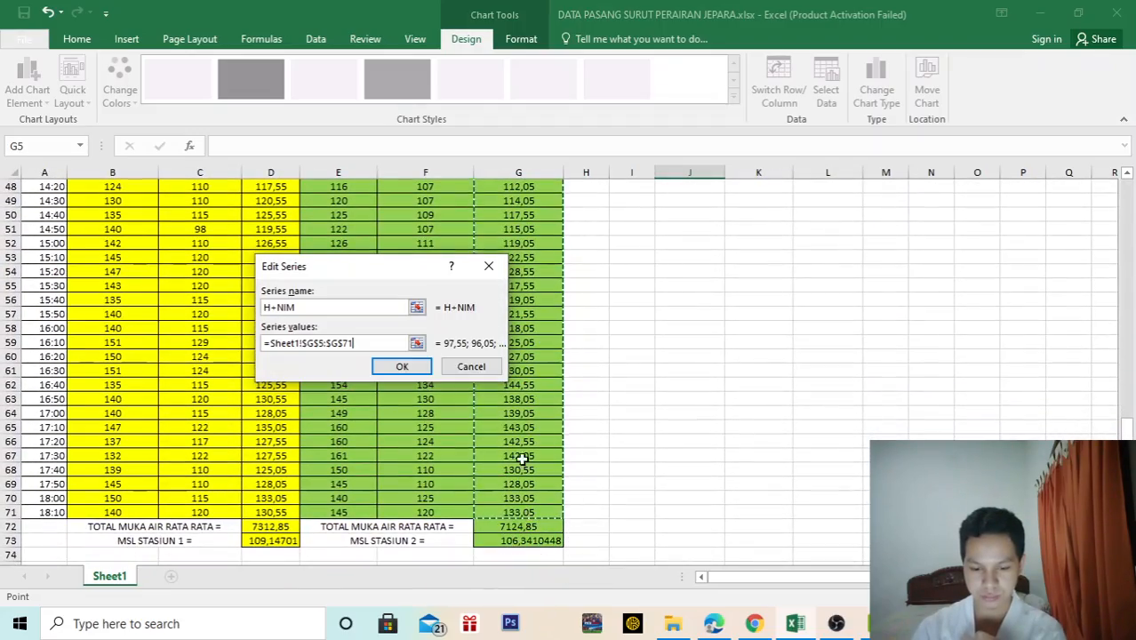
pyautogui.click(400, 366)
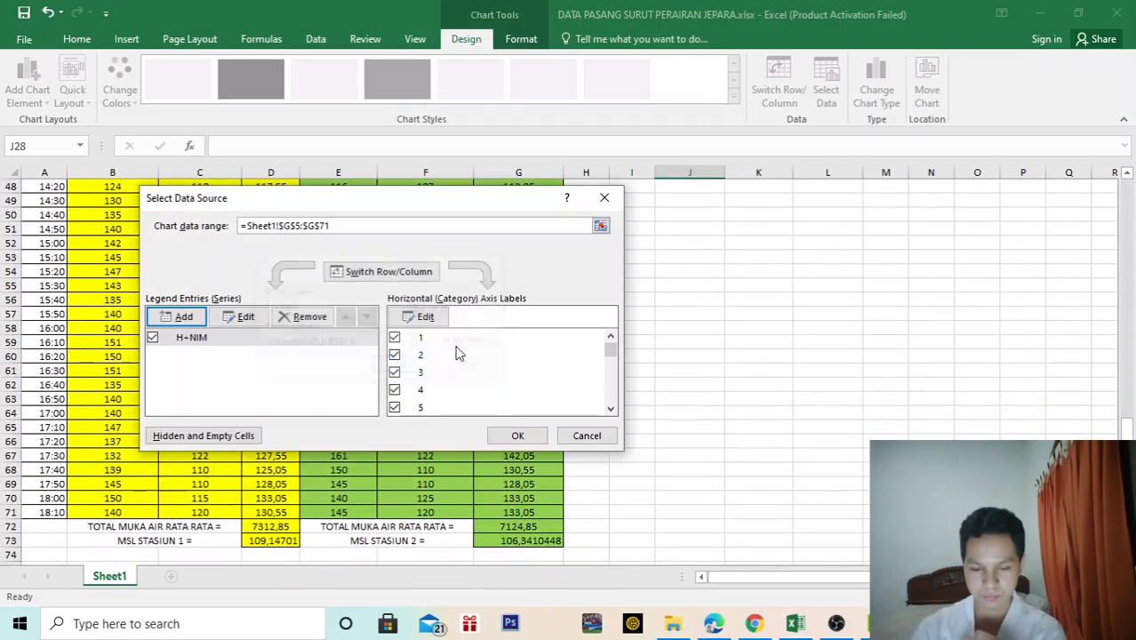
pyautogui.click(512, 434)
# - Delete the H+NIM title from the new chart and deselect the chart
pyautogui.scroll(6, 717, 316)
pyautogui.scroll(-2, 773, 342)
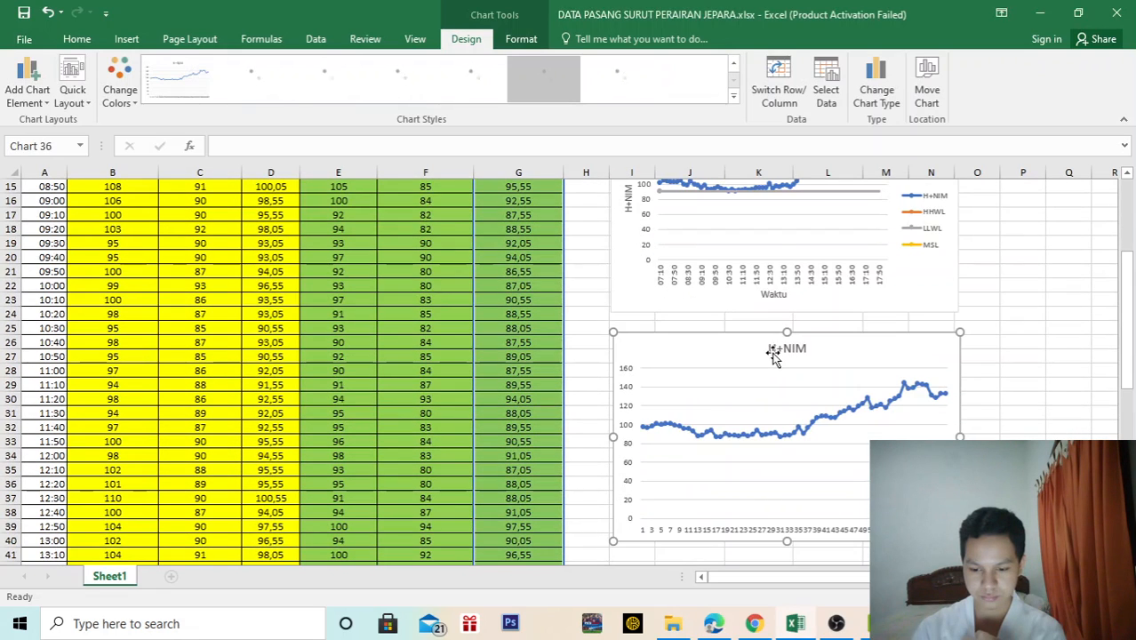
pyautogui.click(786, 347)
pyautogui.doubleClick(807, 341)
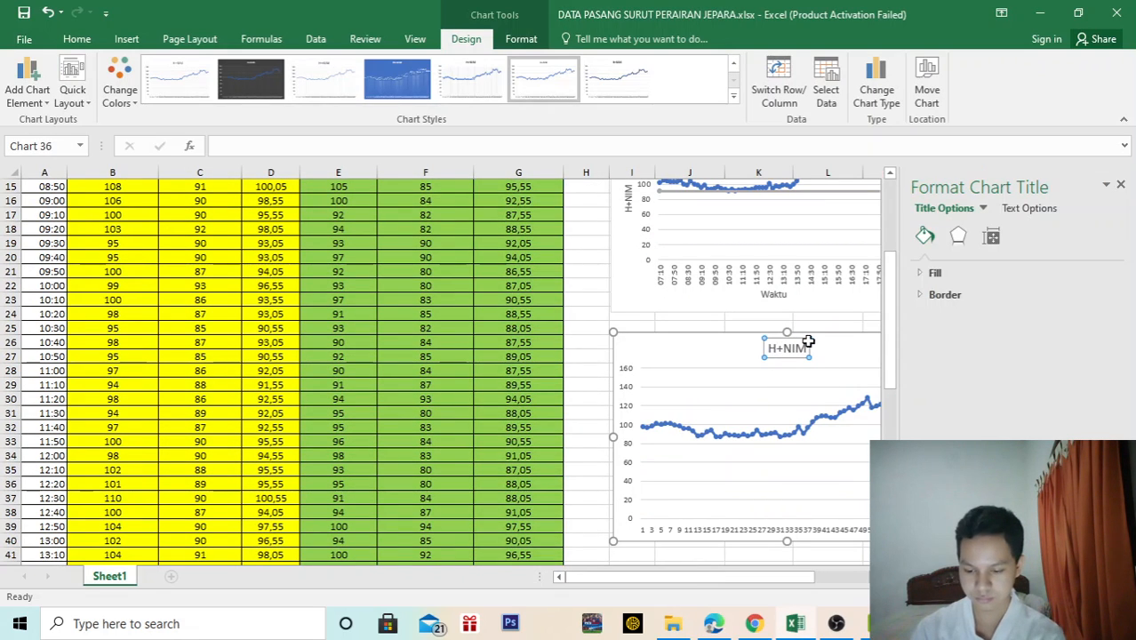
pyautogui.press('Delete')
pyautogui.click(802, 347)
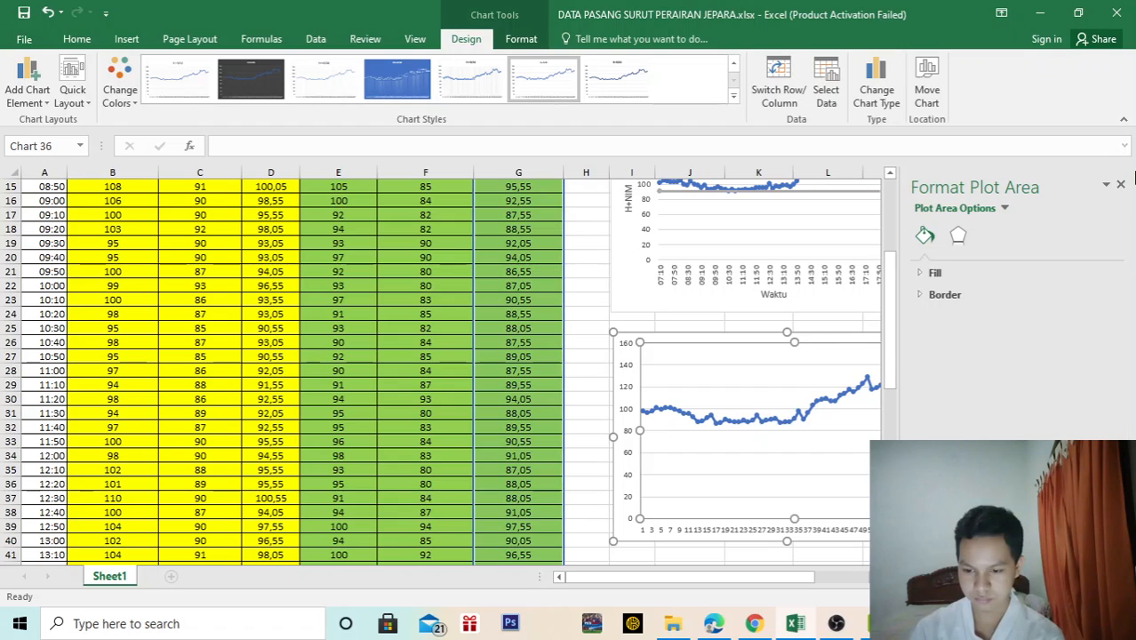
pyautogui.click(1120, 186)
pyautogui.click(1022, 469)
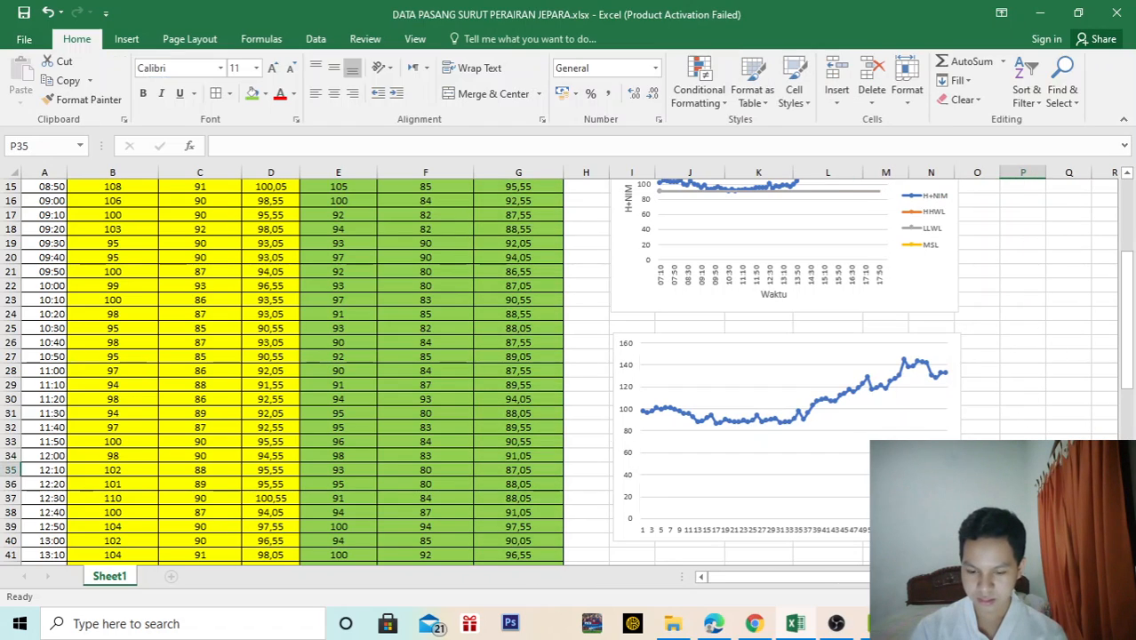
# - Add primary horizontal and primary vertical axis titles to the new chart
pyautogui.click(949, 420)
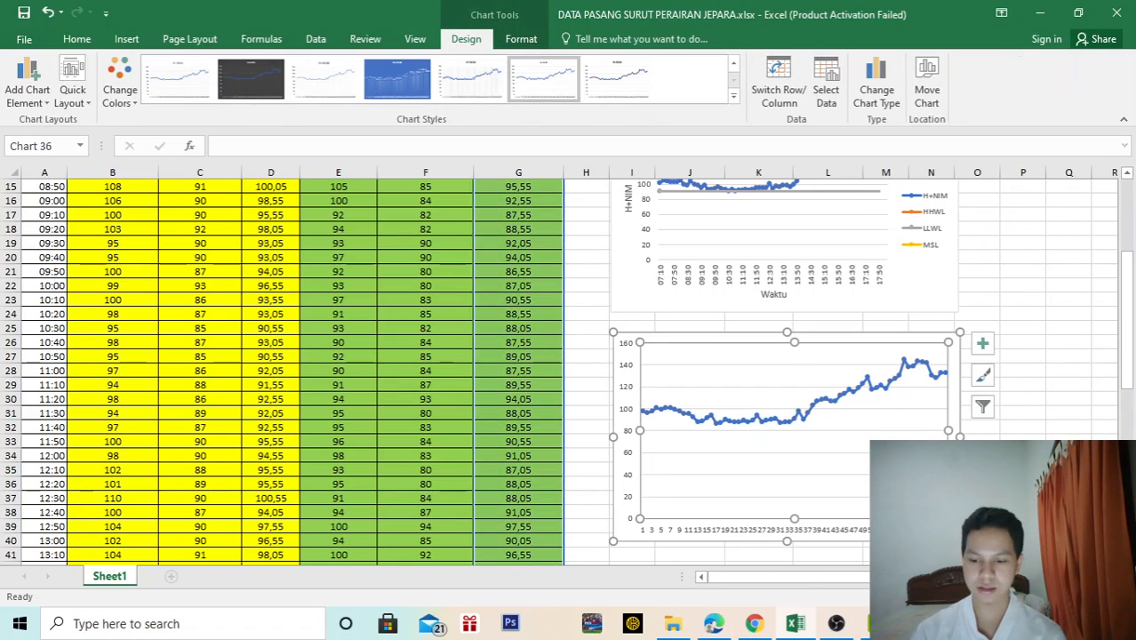
pyautogui.press('Escape')
pyautogui.click(952, 353)
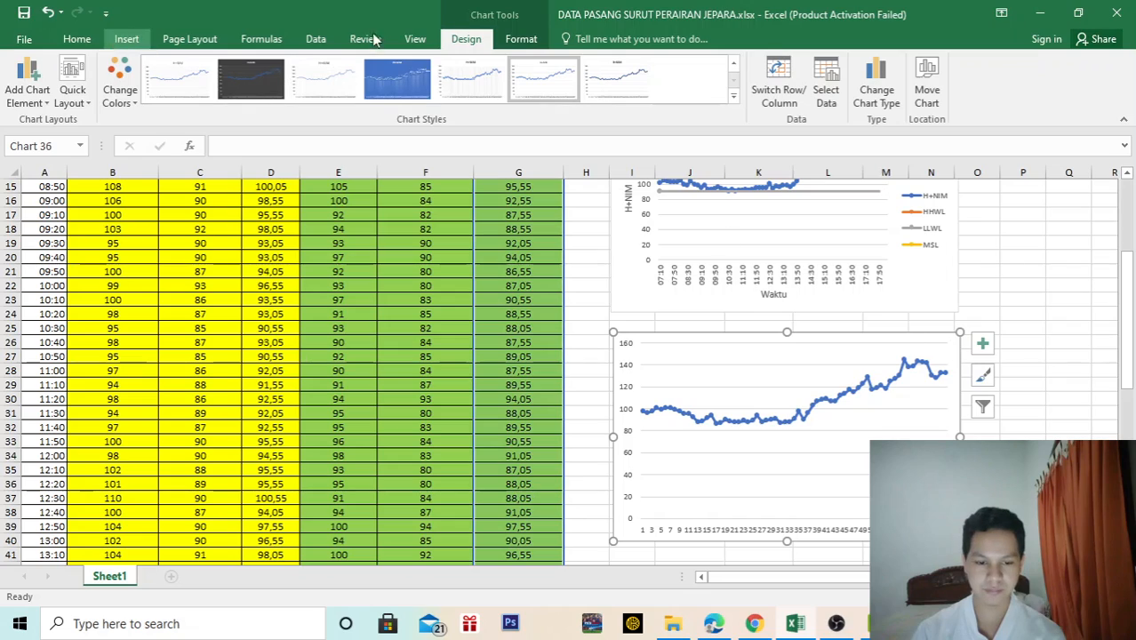
pyautogui.click(13, 104)
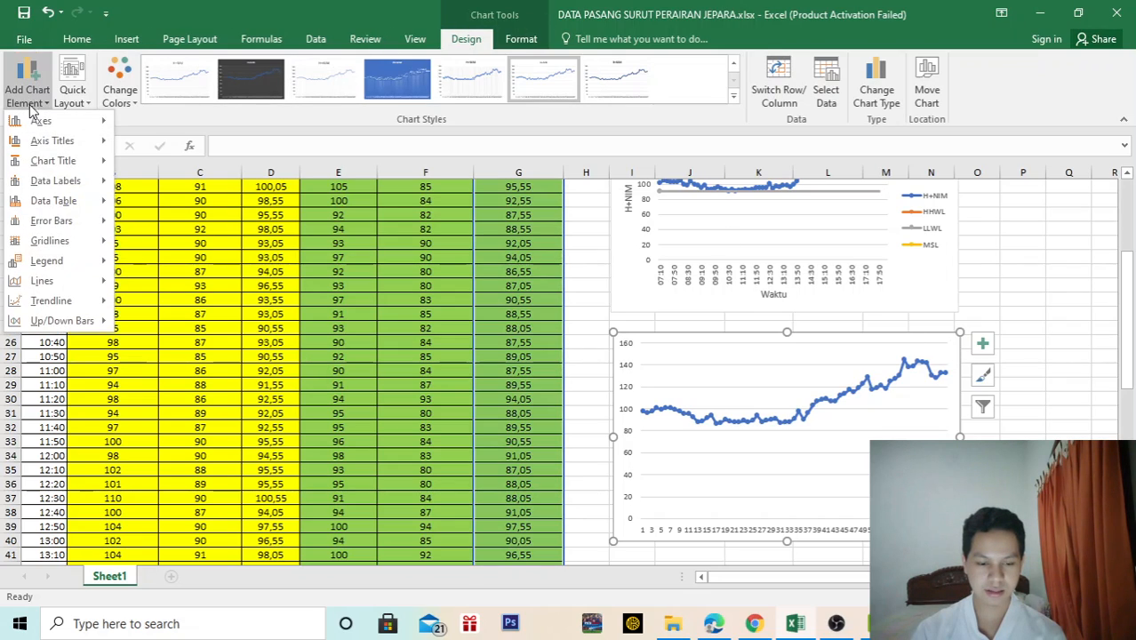
pyautogui.moveTo(40, 144)
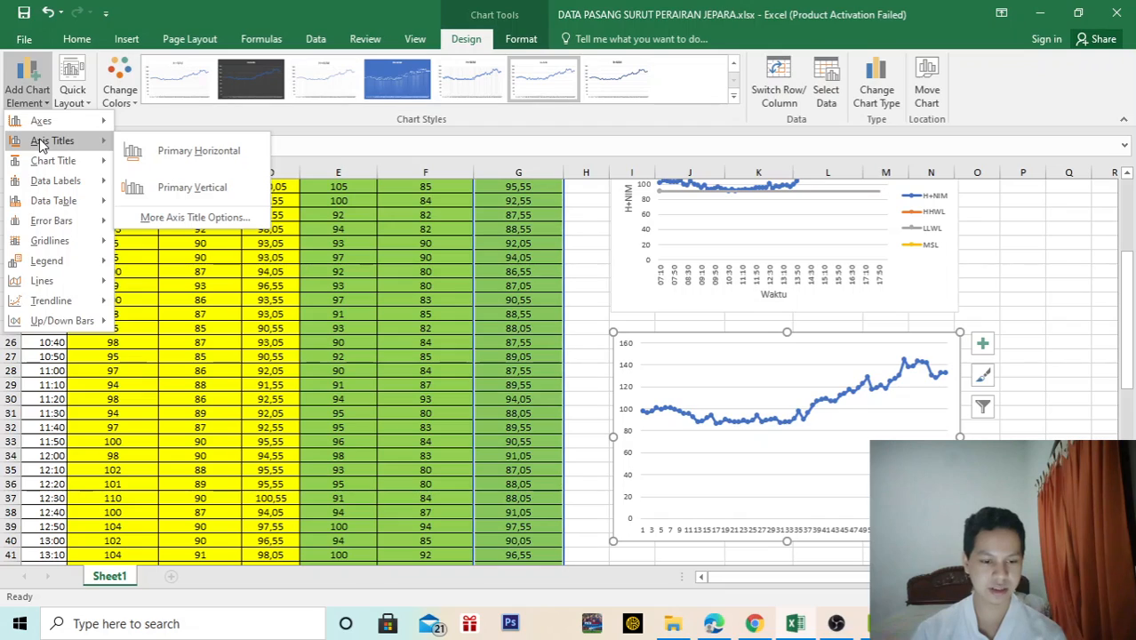
pyautogui.click(168, 156)
pyautogui.click(26, 84)
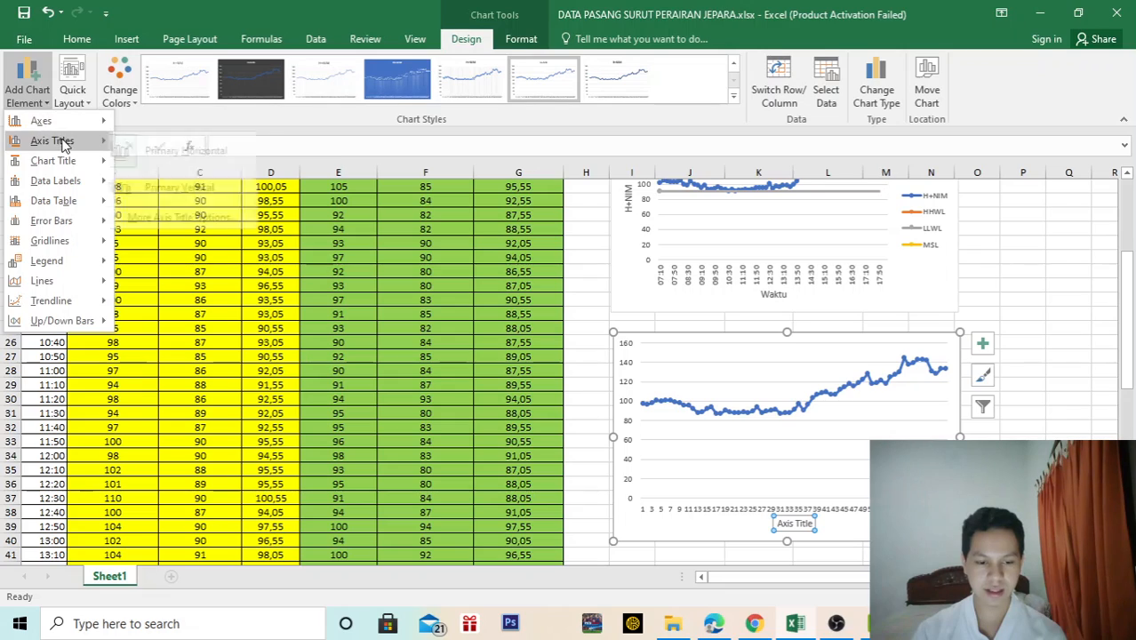
pyautogui.click(153, 191)
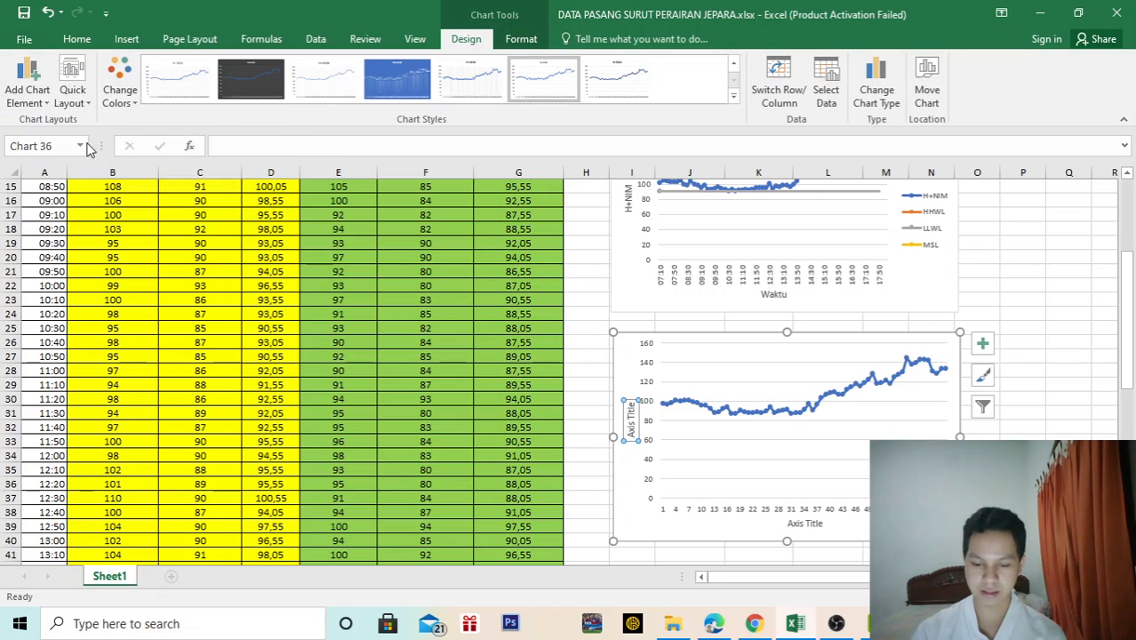
# - Add a chart title above the new chart's plot area
pyautogui.click(44, 102)
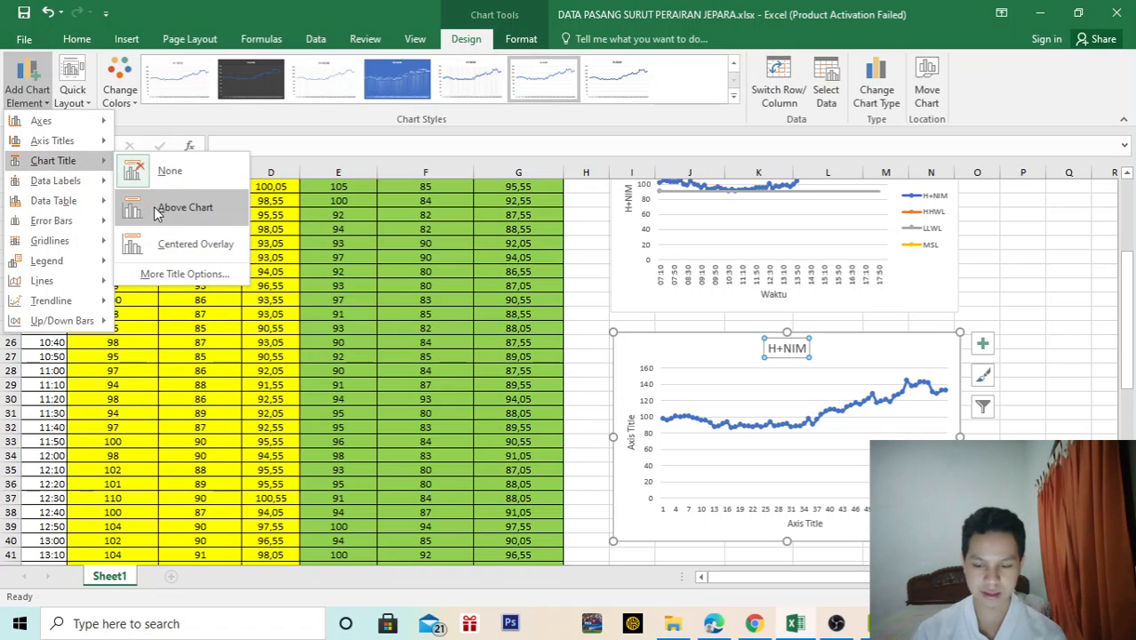
pyautogui.click(156, 212)
pyautogui.click(27, 84)
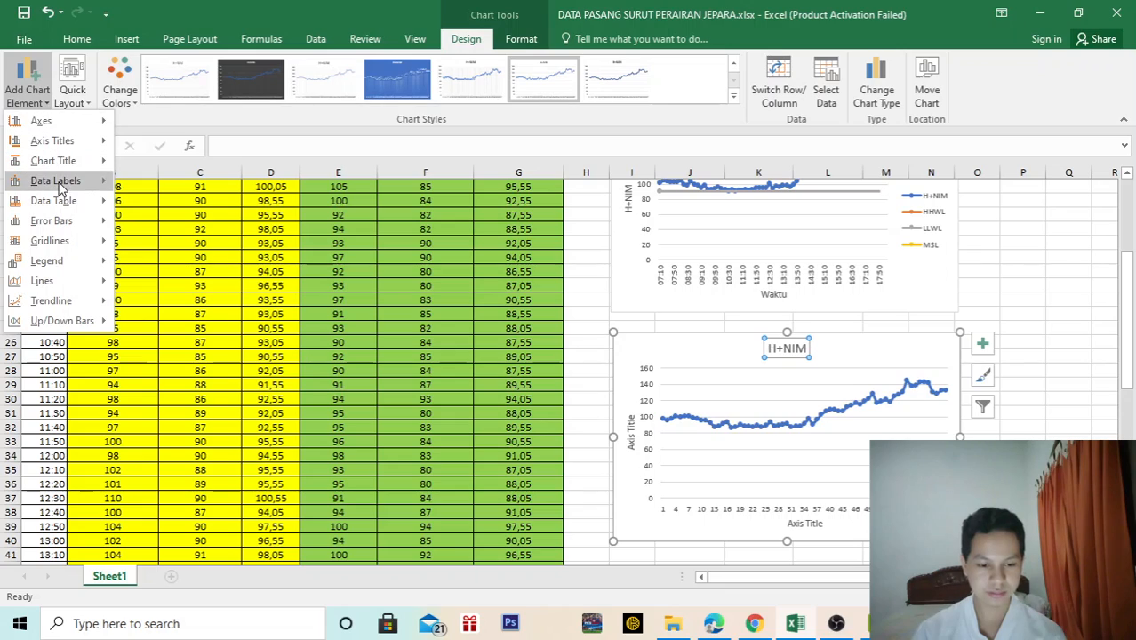
pyautogui.moveTo(63, 190)
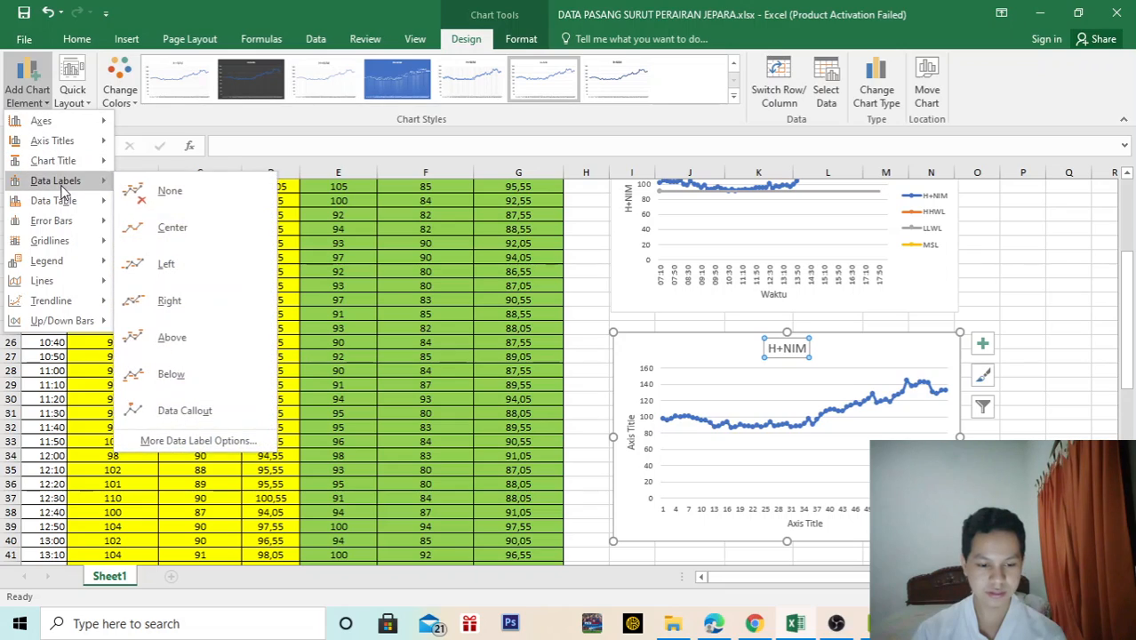
pyautogui.click(844, 364)
# - Replace the new chart's title with "Grafik Pasang Surut Stasiun 2"
pyautogui.tripleClick(802, 349)
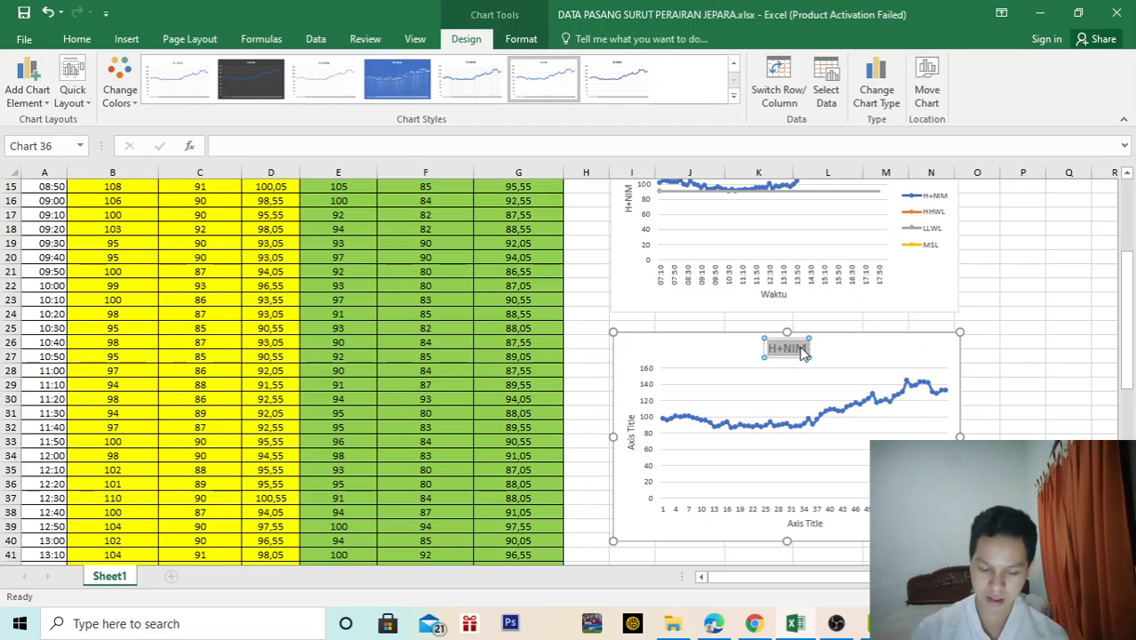
pyautogui.press('BackSpace')
pyautogui.write('gRAFI')
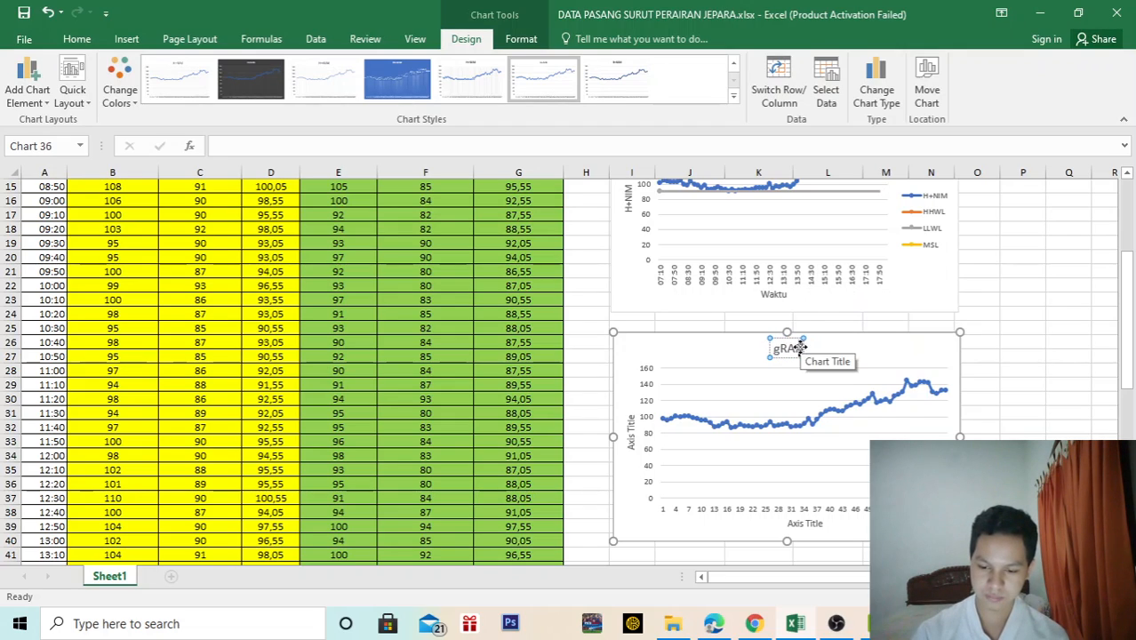
pyautogui.press('BackSpace')
pyautogui.press('BackSpace')
pyautogui.press('BackSpace')
pyautogui.press('BackSpace')
pyautogui.press('BackSpace')
pyautogui.write('Gr')
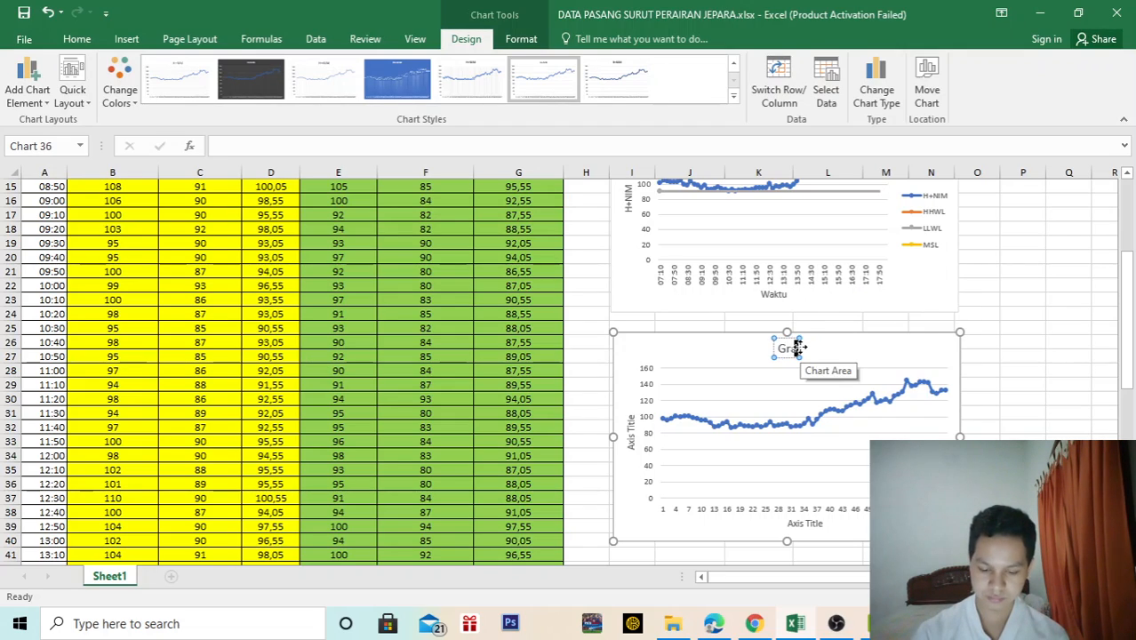
pyautogui.write('afik Pasang')
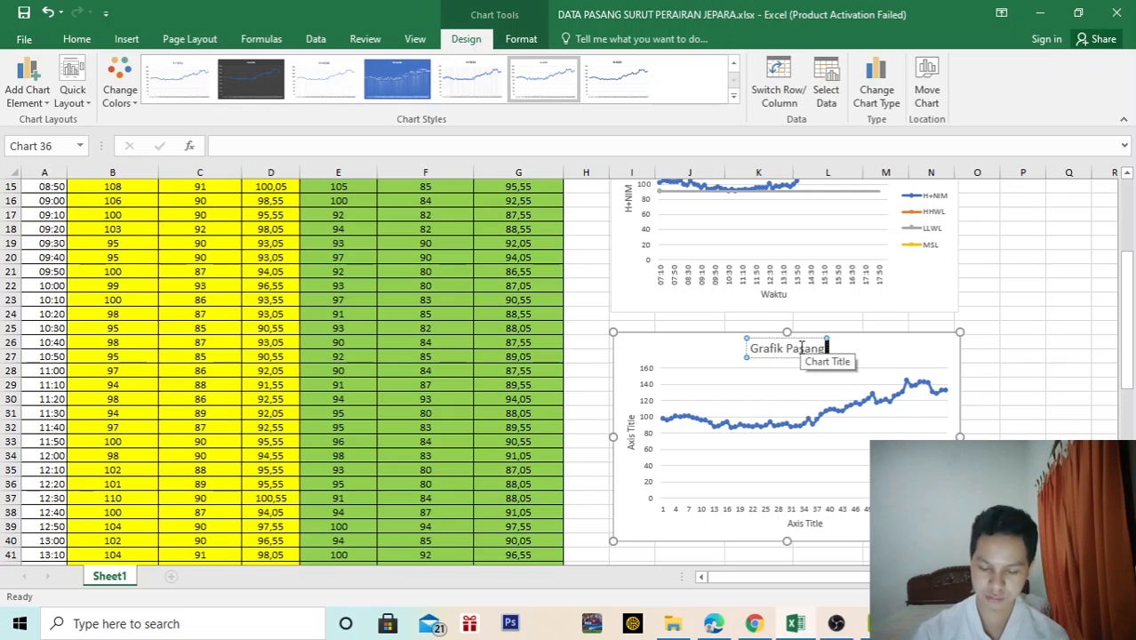
pyautogui.write(' Surut S')
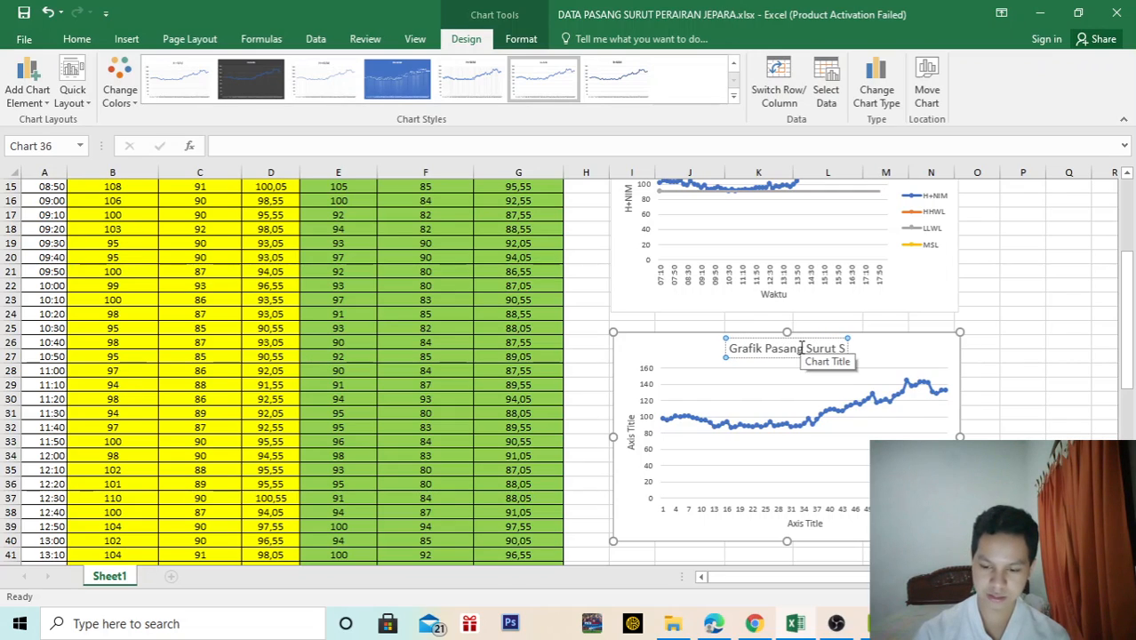
pyautogui.write('tasi')
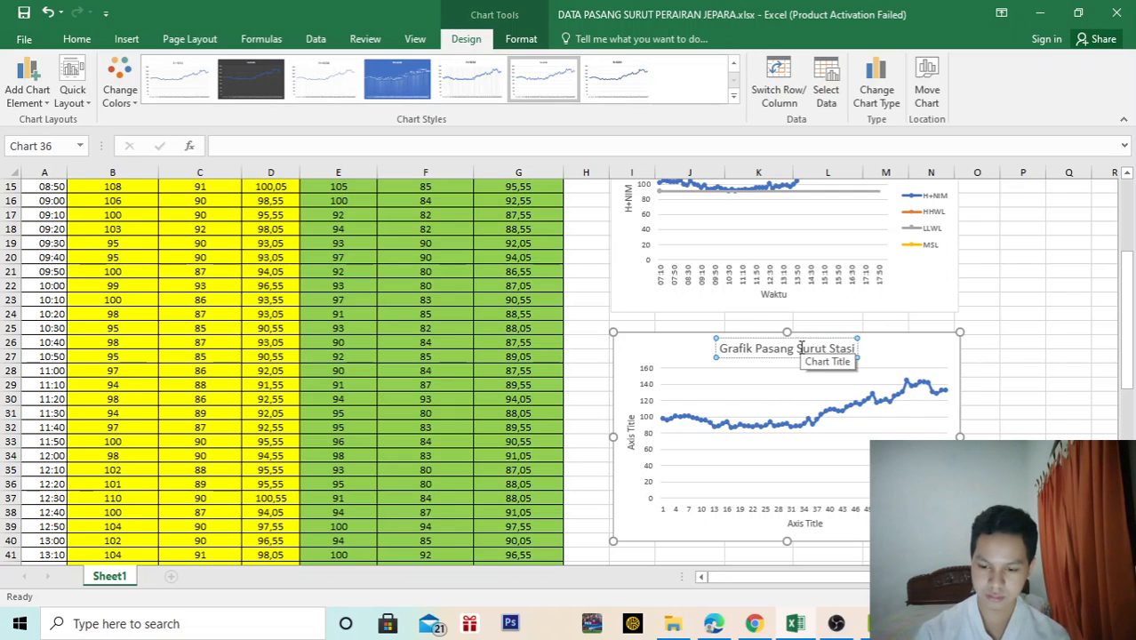
pyautogui.write('un 2')
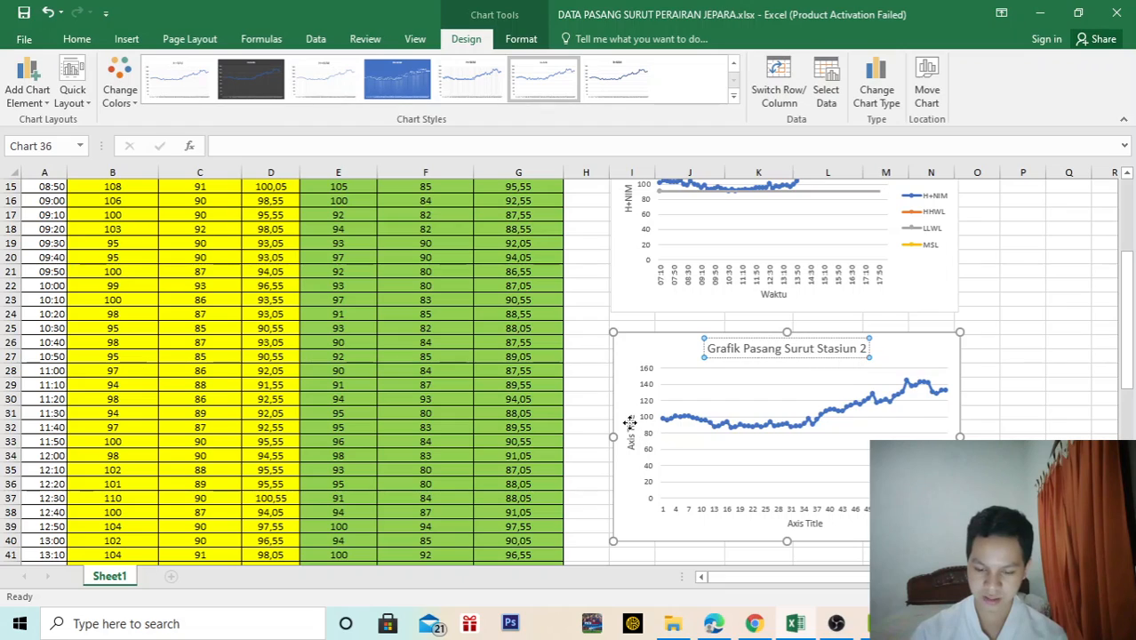
# - Change the Stasiun 2 chart's vertical axis title to H+NIM
pyautogui.doubleClick(629, 424)
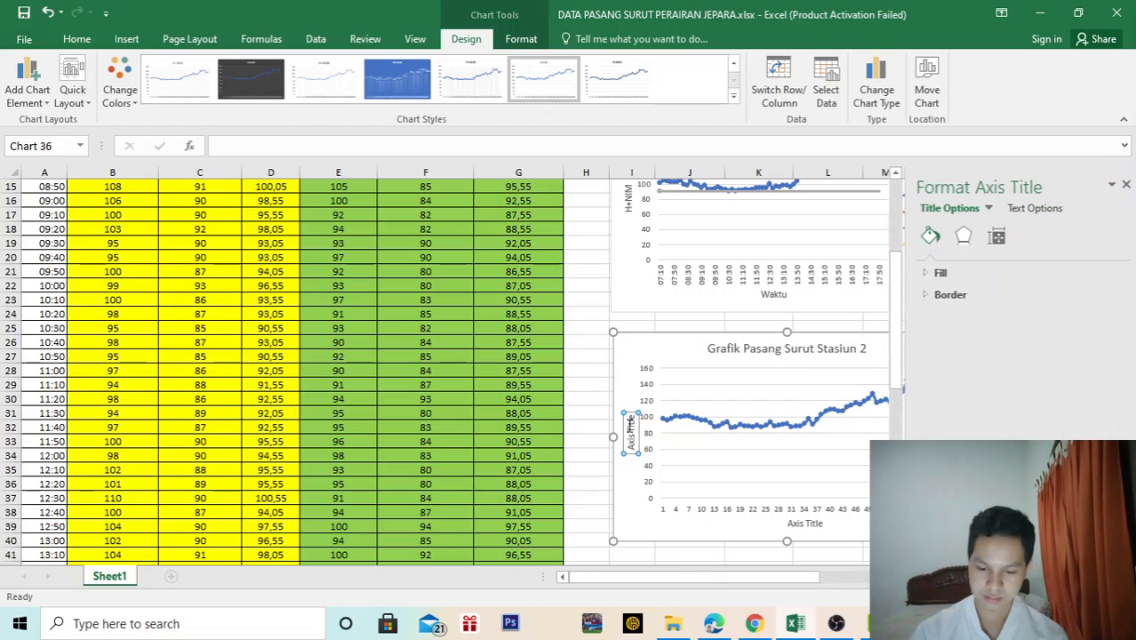
pyautogui.click(1122, 185)
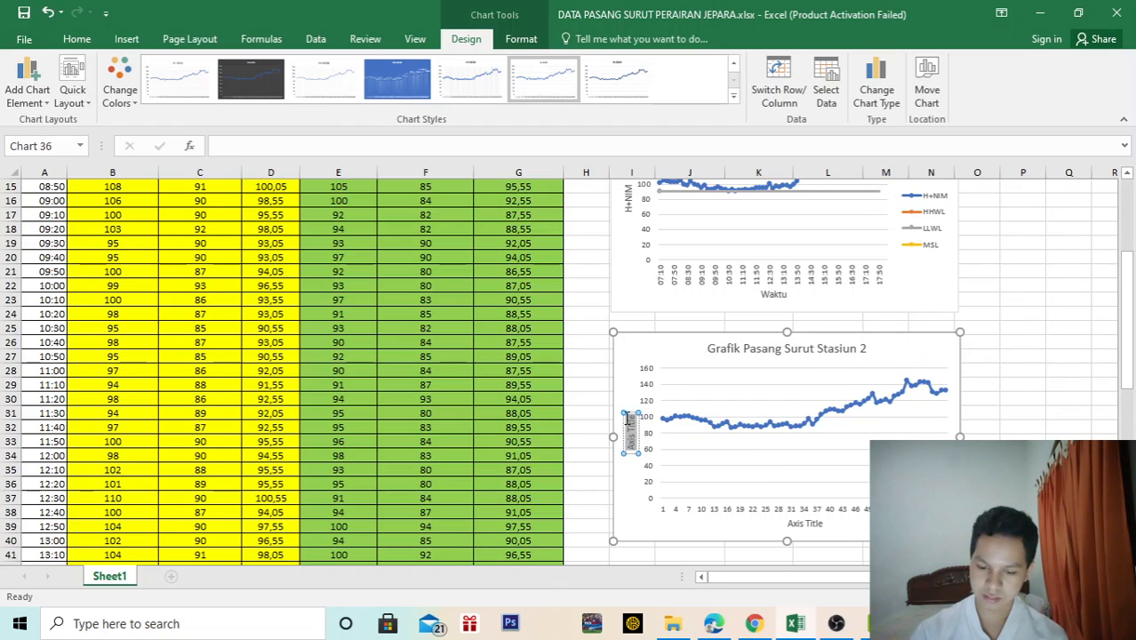
pyautogui.doubleClick(626, 412)
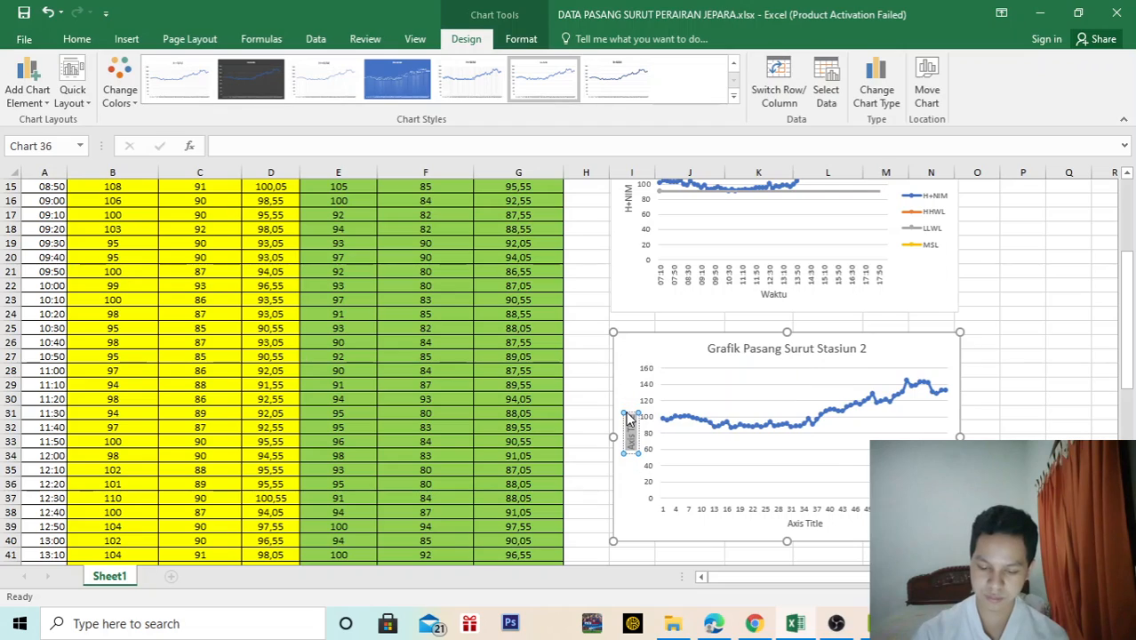
pyautogui.press('BackSpace')
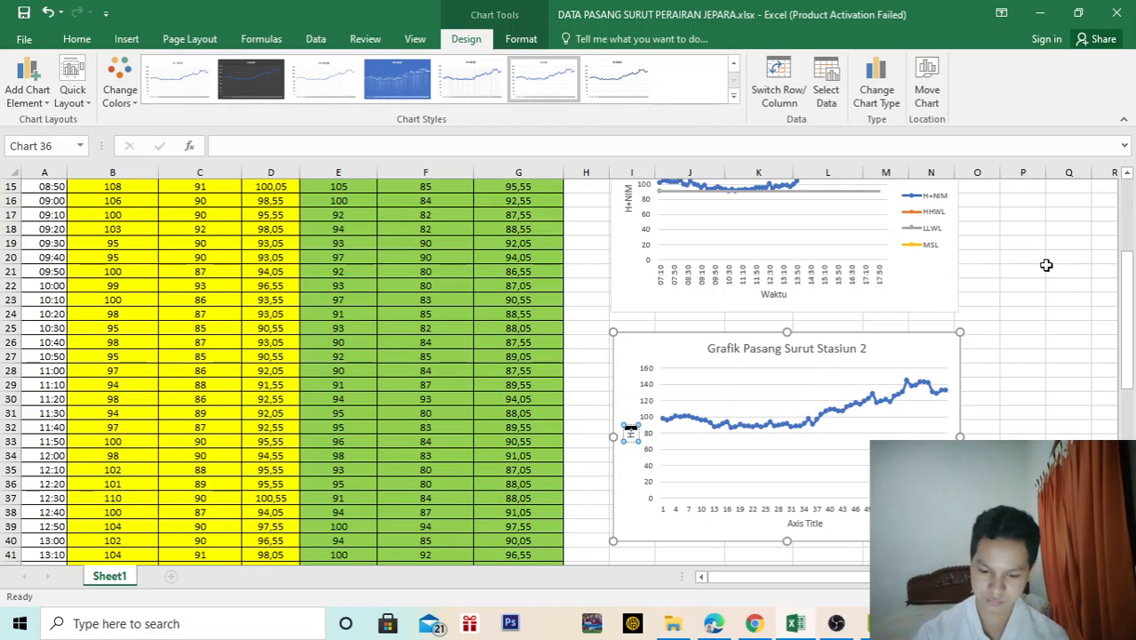
# - Change the Stasiun 2 chart's horizontal axis title to Waktu
pyautogui.doubleClick(800, 525)
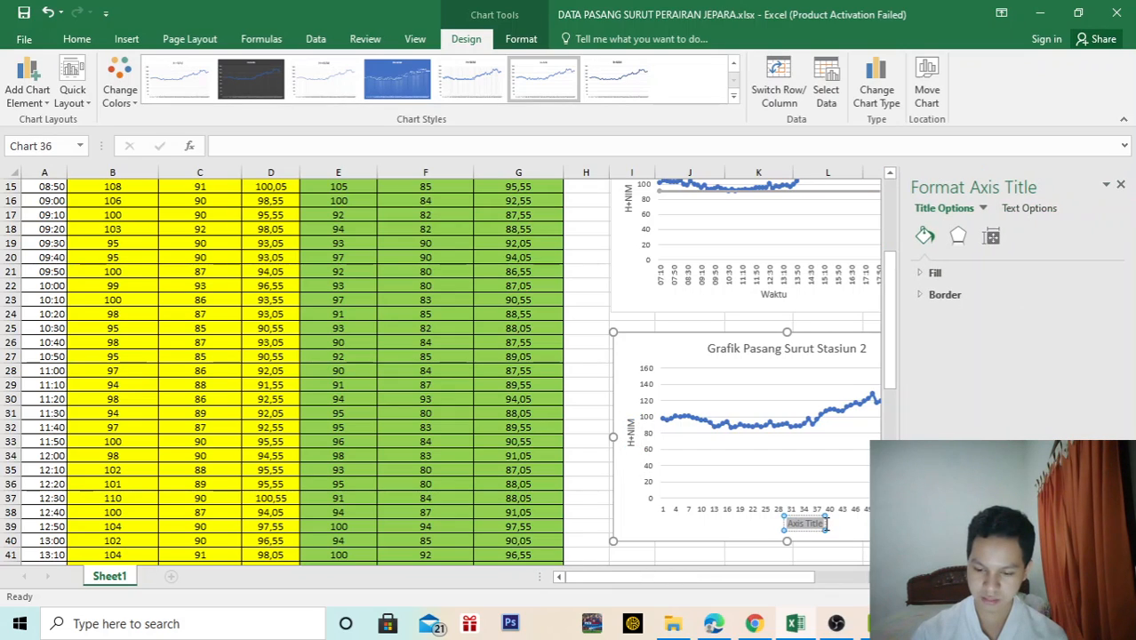
pyautogui.click(1119, 184)
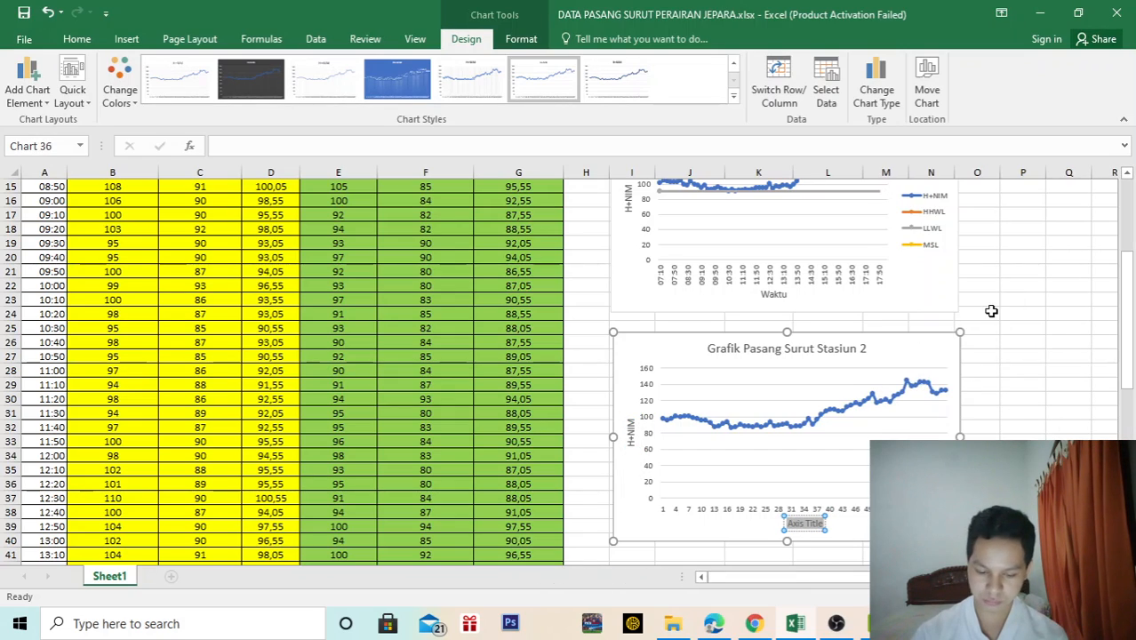
pyautogui.write('Waktu')
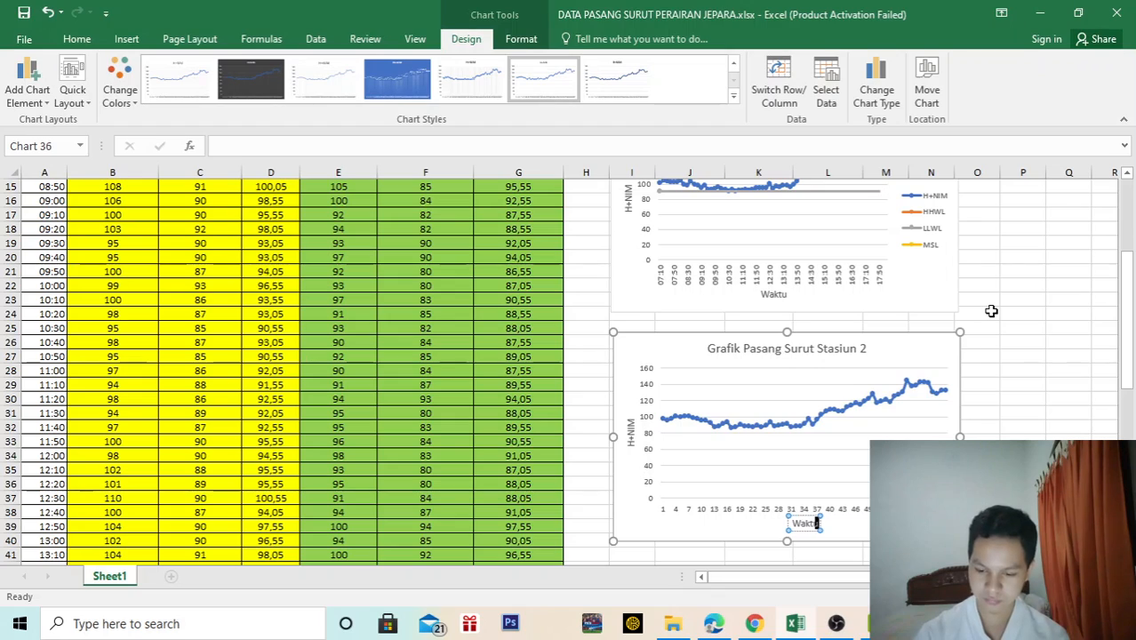
pyautogui.click(889, 508)
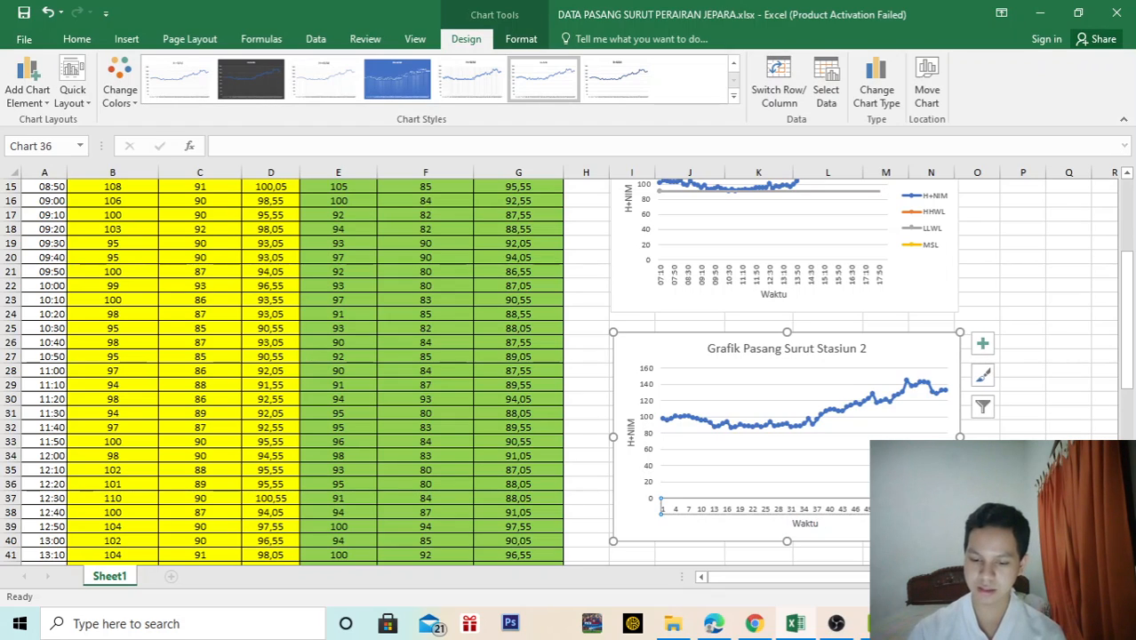
# - Use the Jam times in A5:A71 as the horizontal axis labels of the Stasiun 2 chart
pyautogui.click(902, 528)
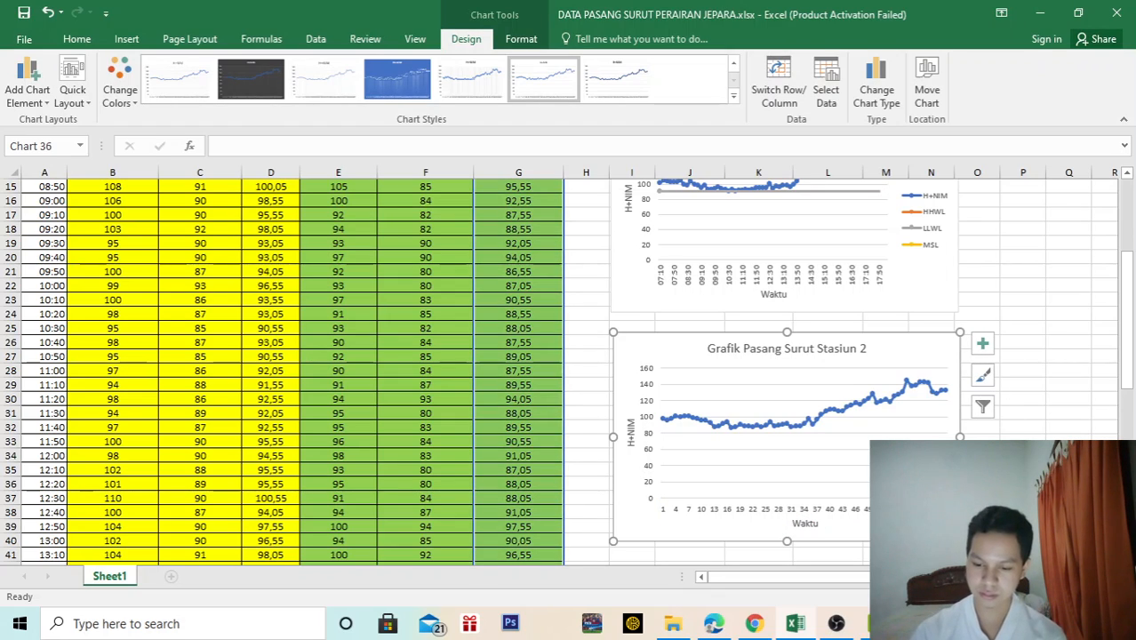
pyautogui.press('Escape')
pyautogui.rightClick(864, 456)
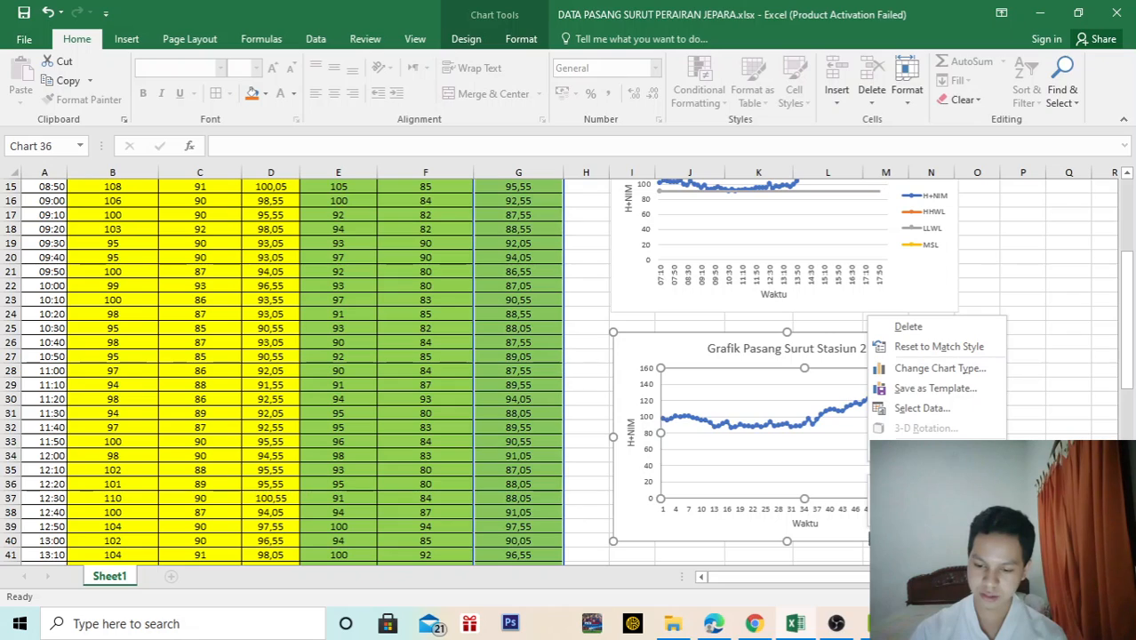
pyautogui.click(858, 533)
pyautogui.rightClick(859, 533)
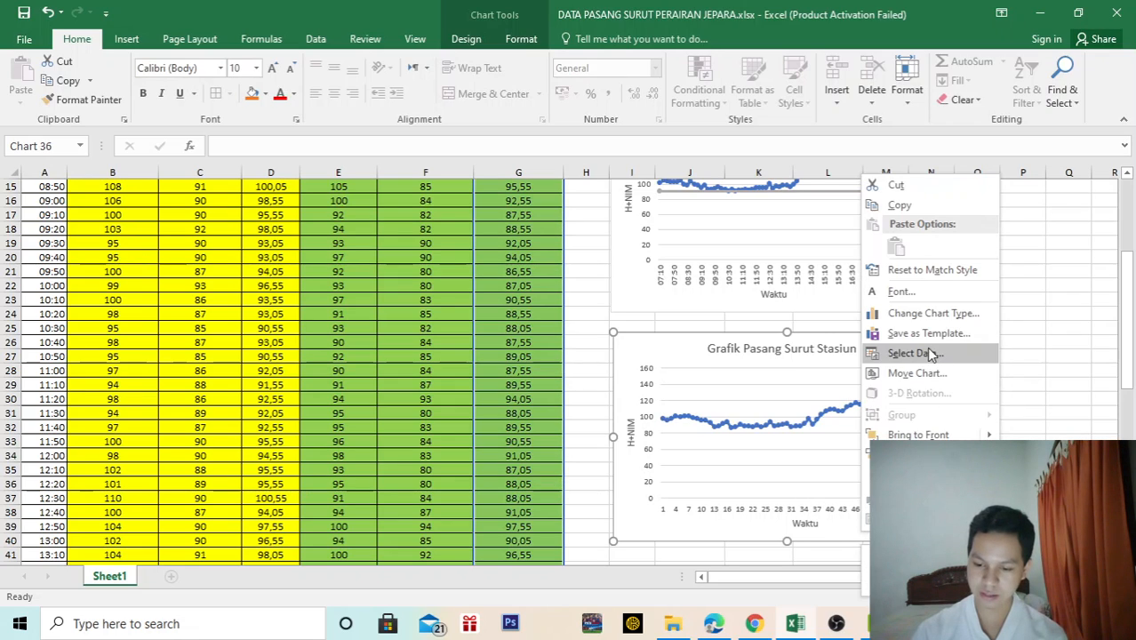
pyautogui.click(911, 353)
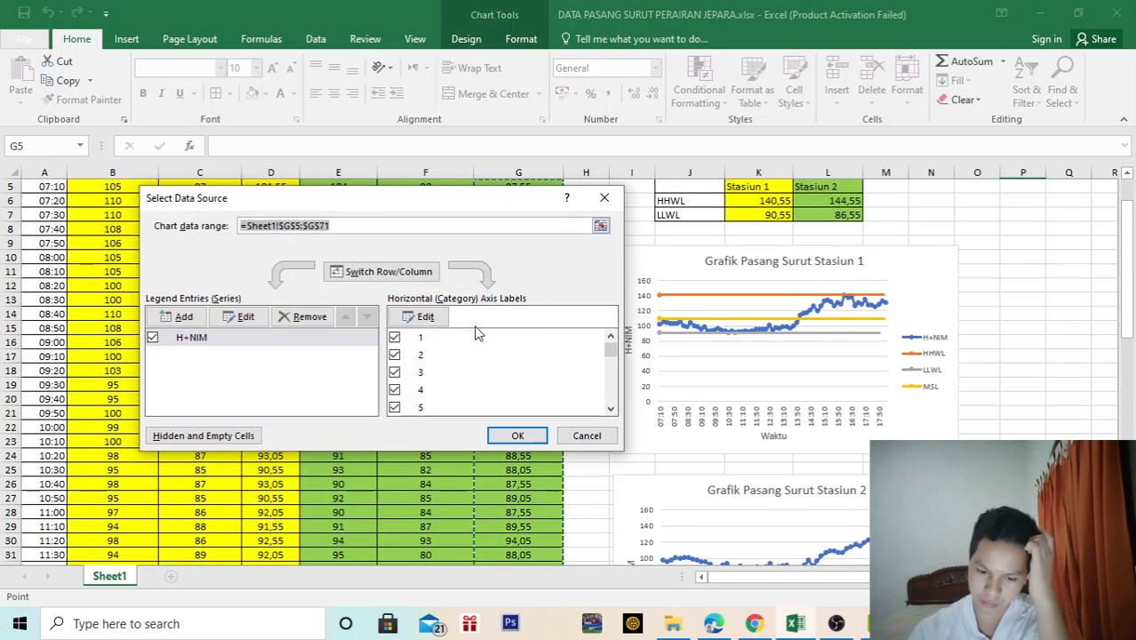
pyautogui.click(425, 317)
pyautogui.scroll(2, 151, 282)
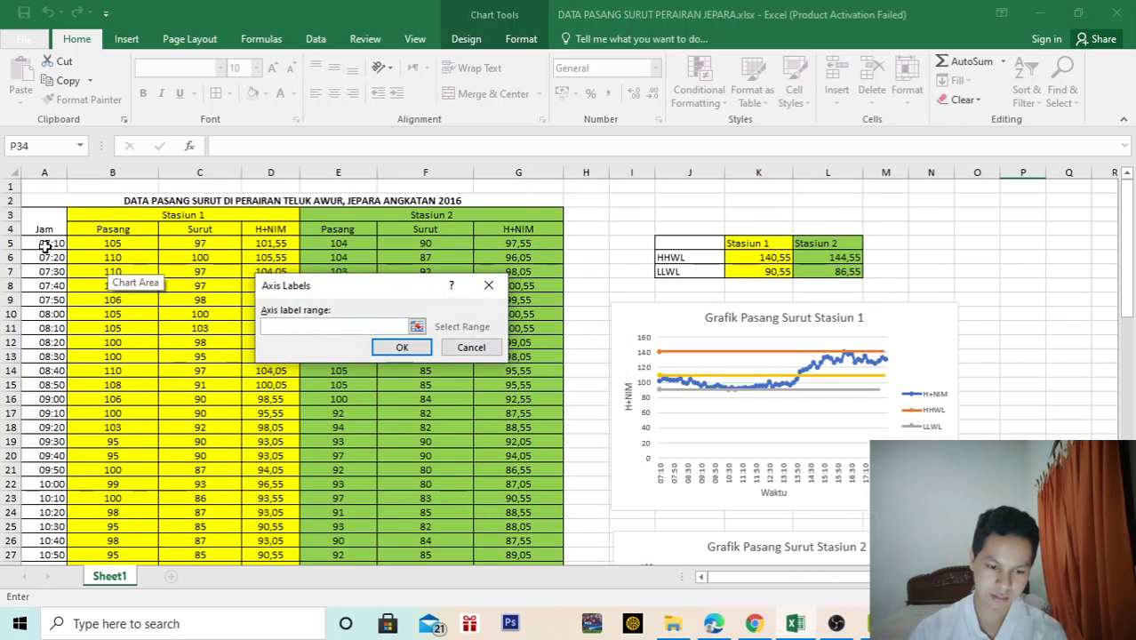
pyautogui.moveTo(45, 246); pyautogui.dragTo(44, 534)
pyautogui.click(391, 348)
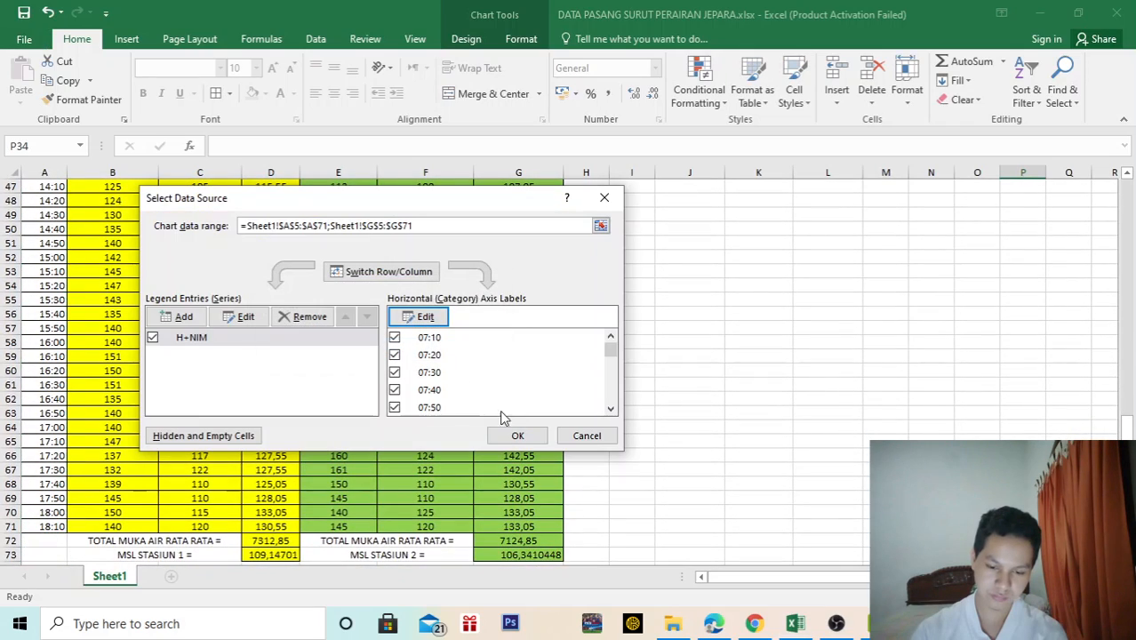
pyautogui.click(517, 436)
# - Add a series named HHWL to the Stasiun 2 chart with its value from cell L6
pyautogui.scroll(9, 845, 363)
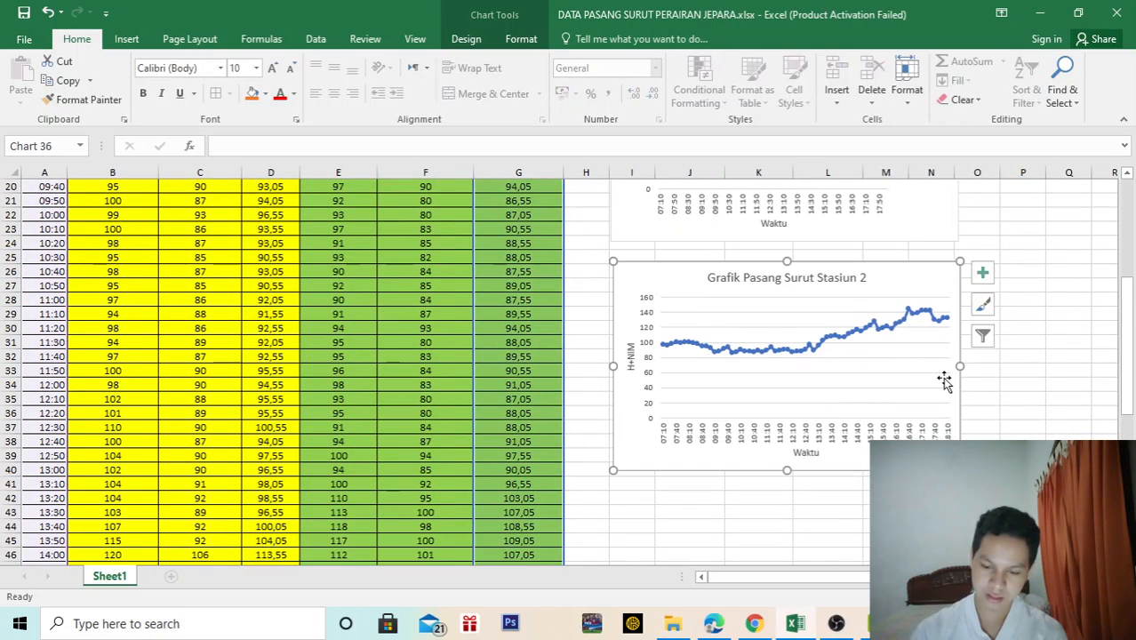
pyautogui.scroll(1, 944, 380)
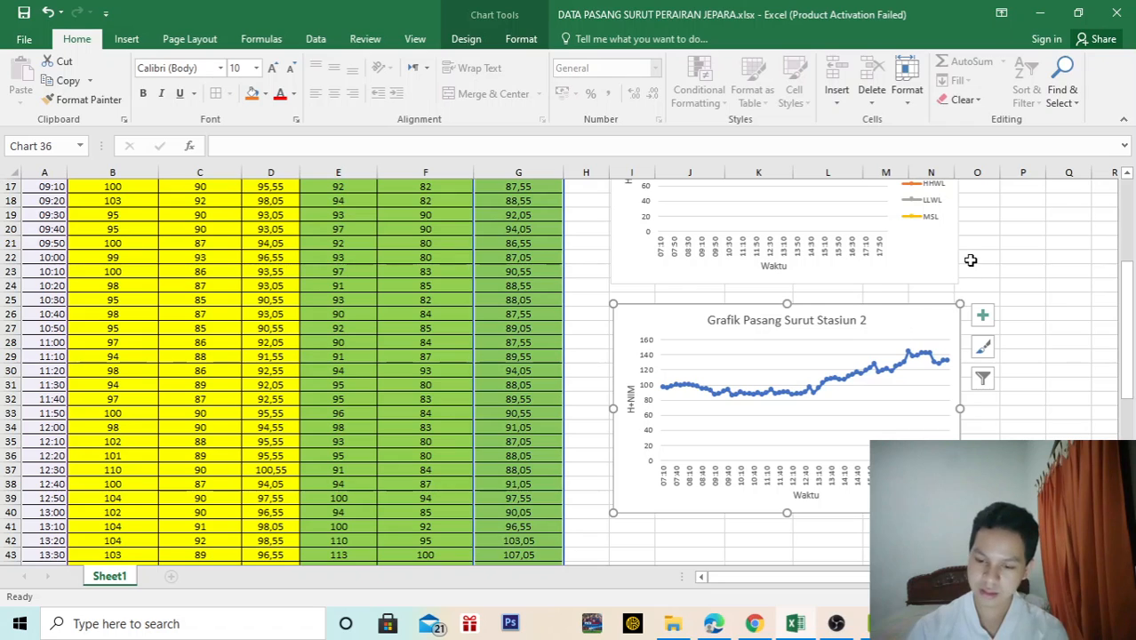
pyautogui.click(980, 256)
pyautogui.click(918, 348)
pyautogui.rightClick(926, 338)
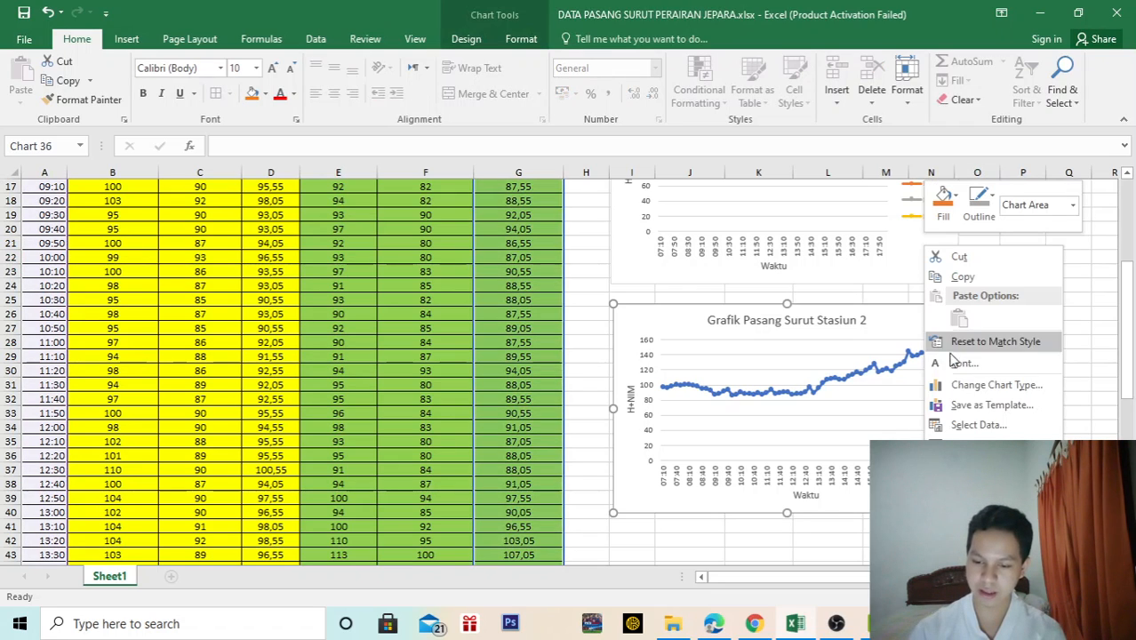
pyautogui.click(997, 427)
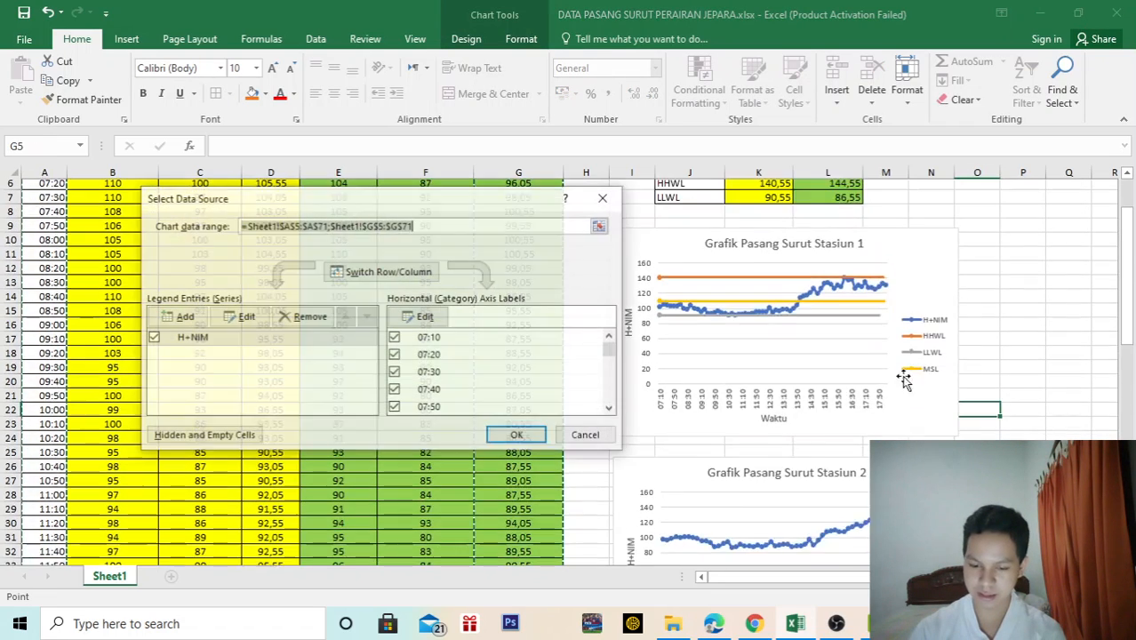
pyautogui.click(176, 316)
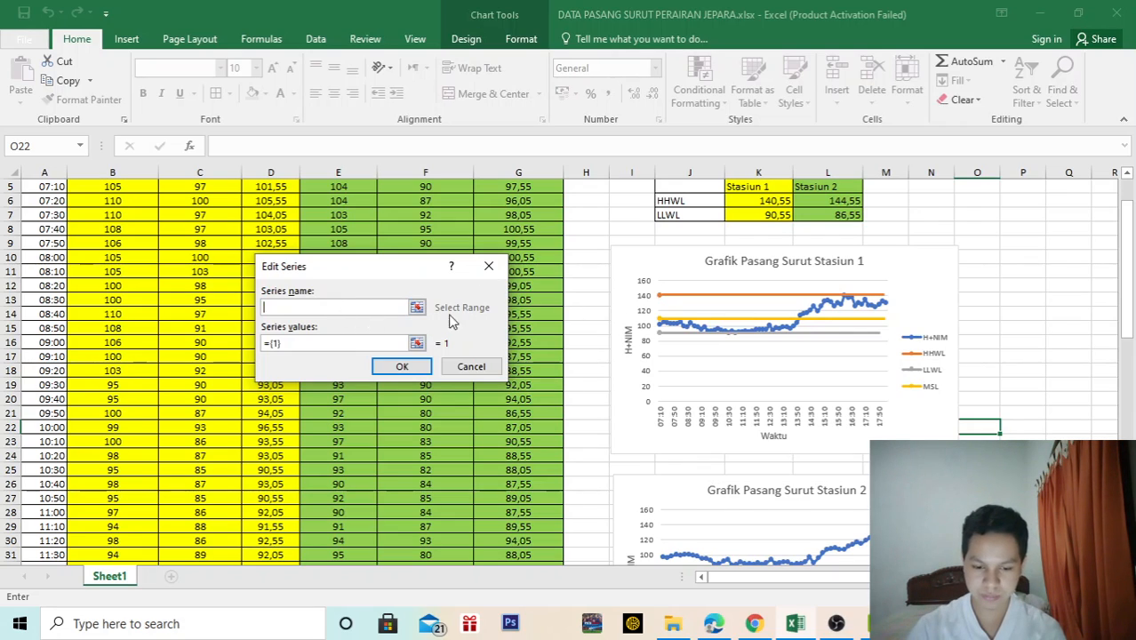
pyautogui.write('HHWL')
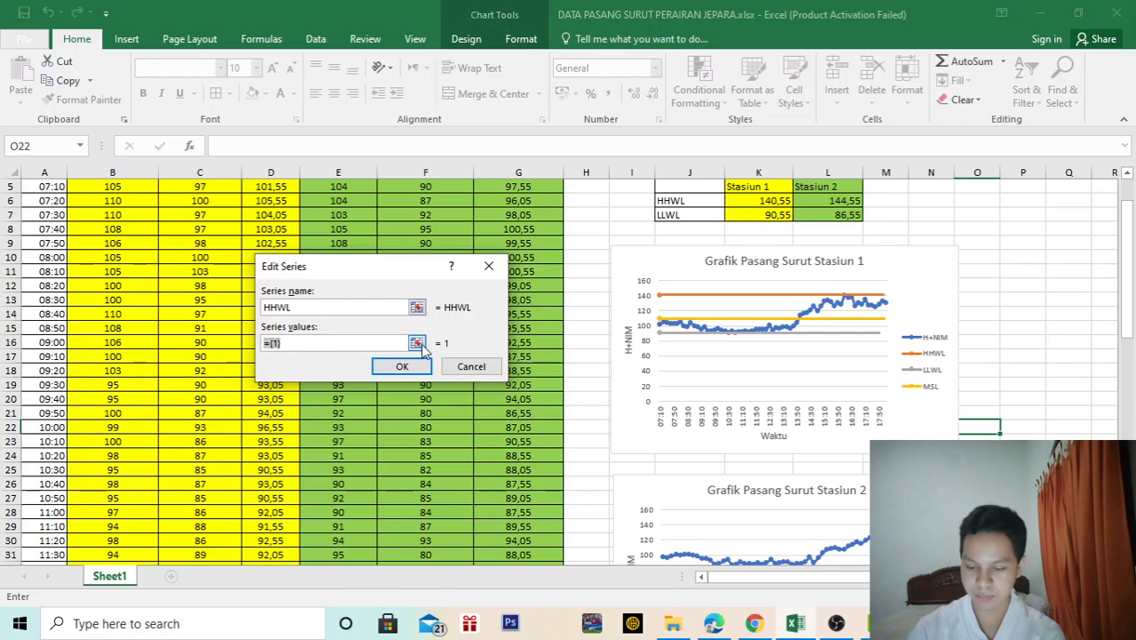
pyautogui.press('BackSpace')
pyautogui.scroll(1, 752, 294)
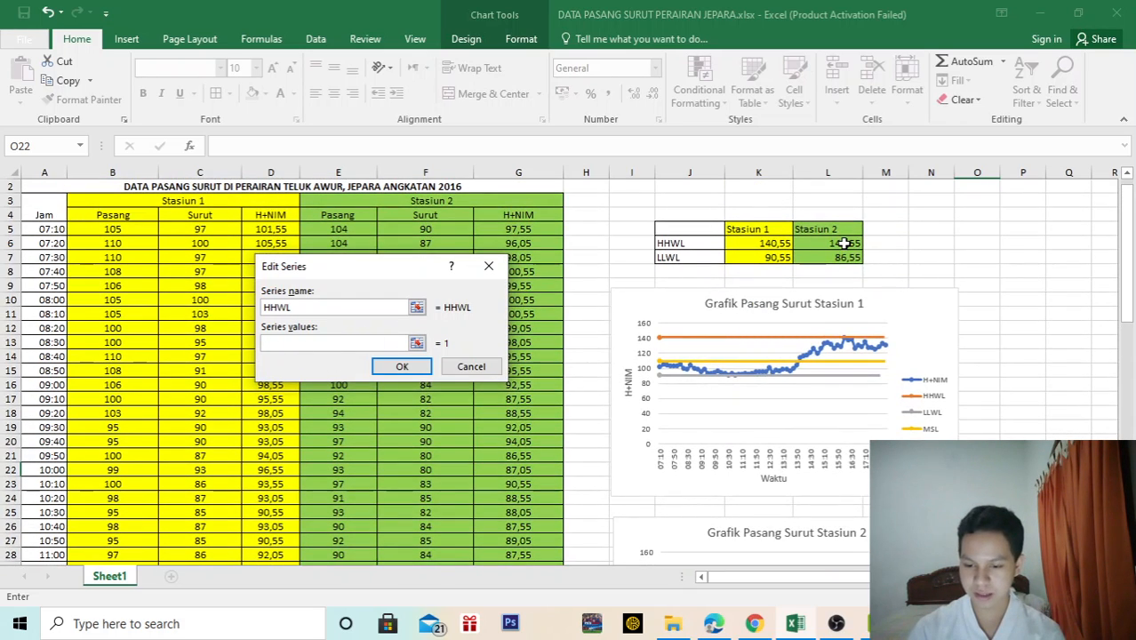
pyautogui.click(844, 242)
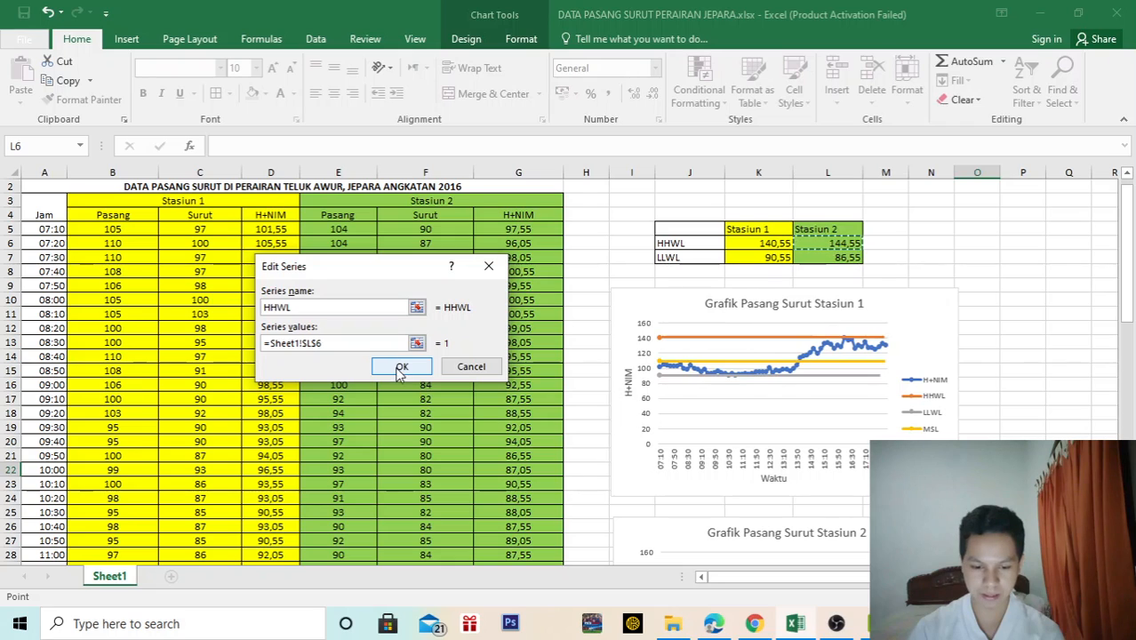
pyautogui.click(399, 368)
pyautogui.click(517, 435)
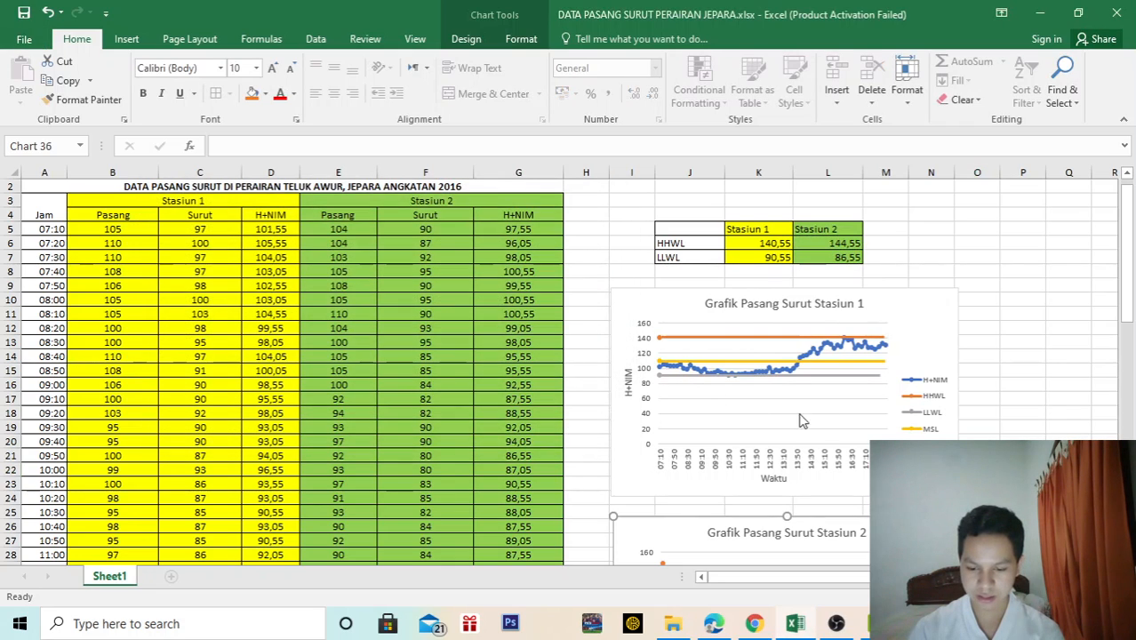
# - Add a series named MSL to the Stasiun 2 chart with its value from cell G73
pyautogui.scroll(-1, 800, 373)
pyautogui.rightClick(912, 356)
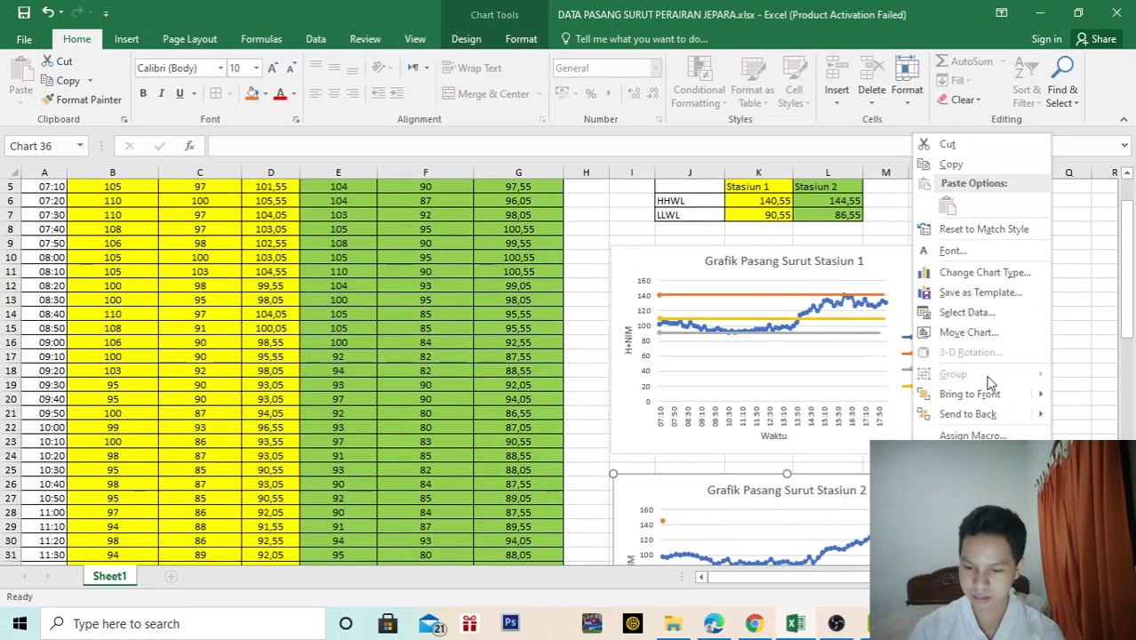
pyautogui.click(960, 313)
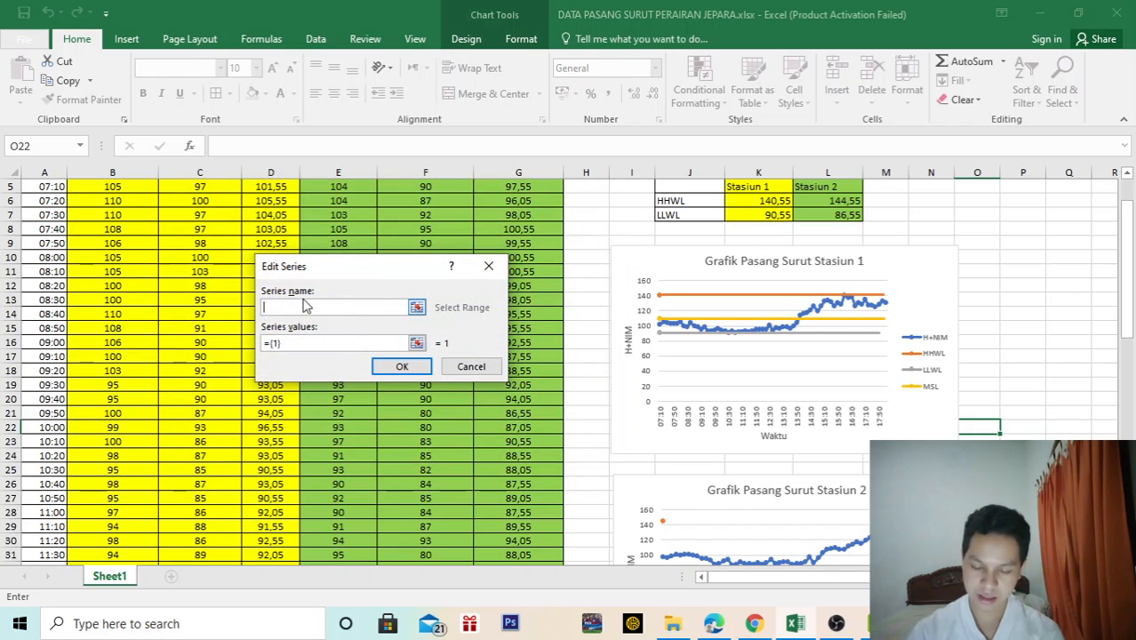
pyautogui.write('ms')
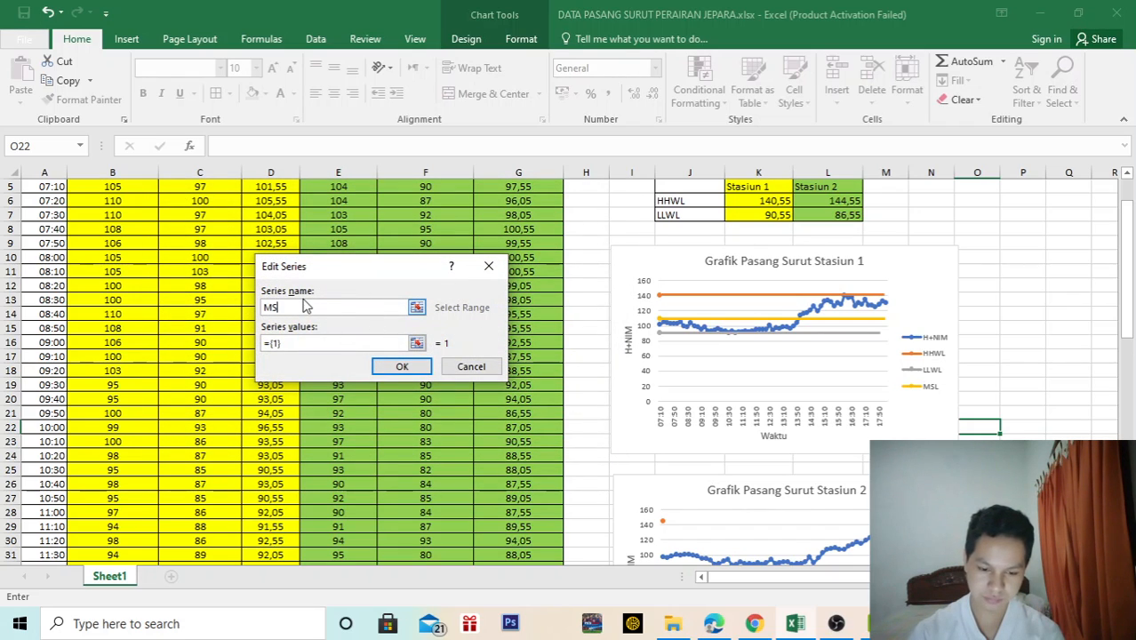
pyautogui.moveTo(283, 343); pyautogui.dragTo(264, 346)
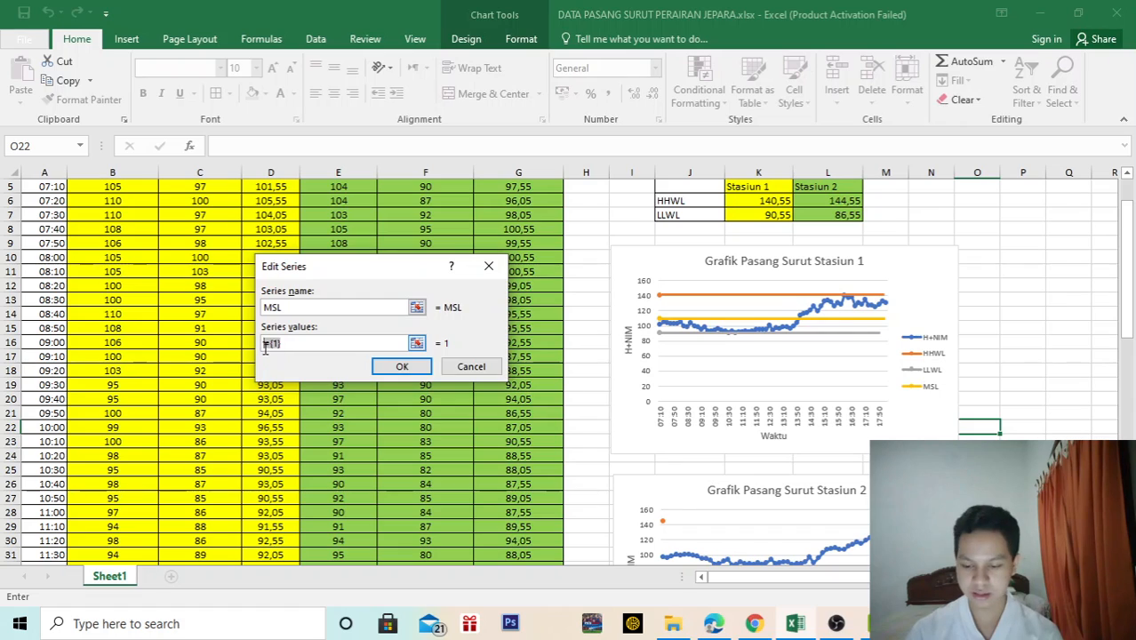
pyautogui.press('BackSpace')
pyautogui.scroll(-18, 223, 392)
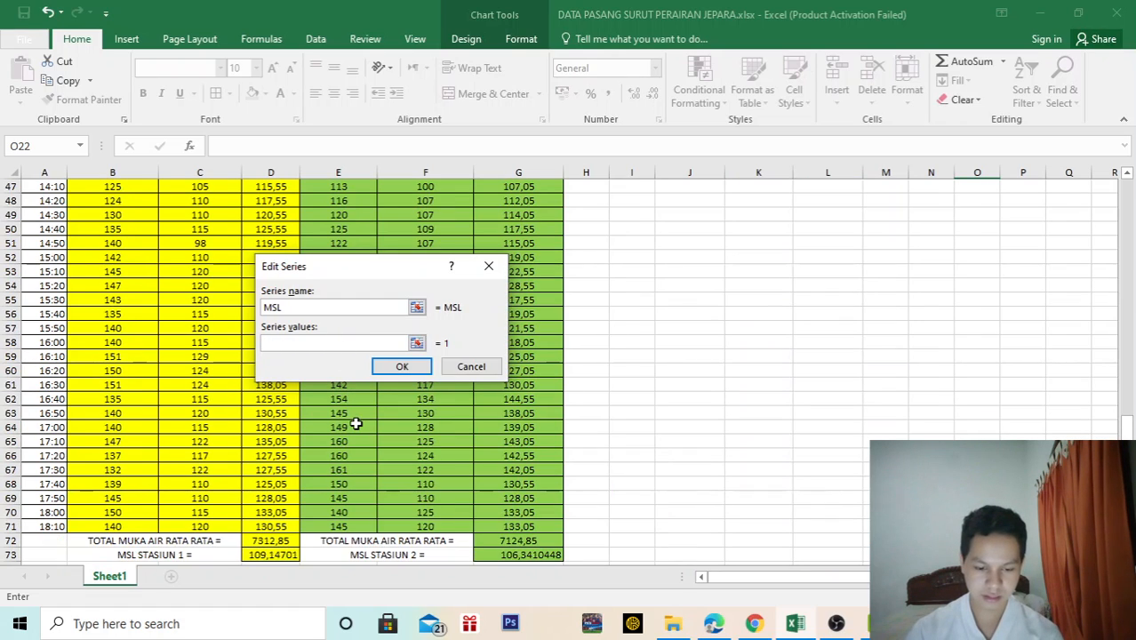
pyautogui.scroll(2, 497, 424)
pyautogui.click(524, 470)
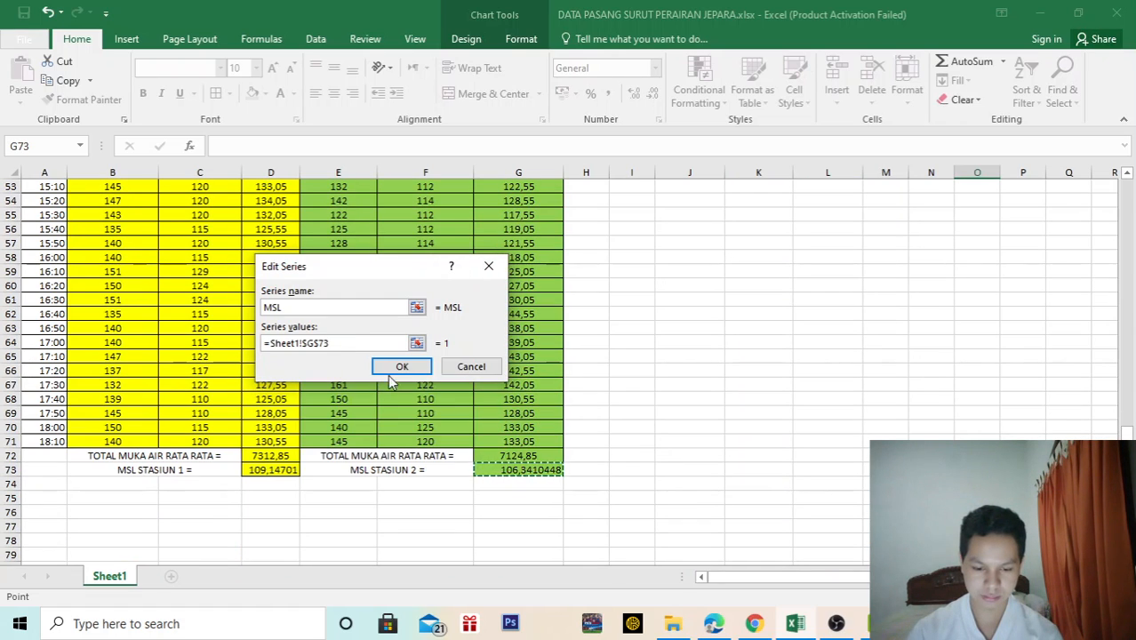
pyautogui.click(400, 367)
pyautogui.click(517, 436)
# - Add a series named LLWL to the Stasiun 2 chart with its value from cell L7, and deselect the chart
pyautogui.scroll(15, 791, 425)
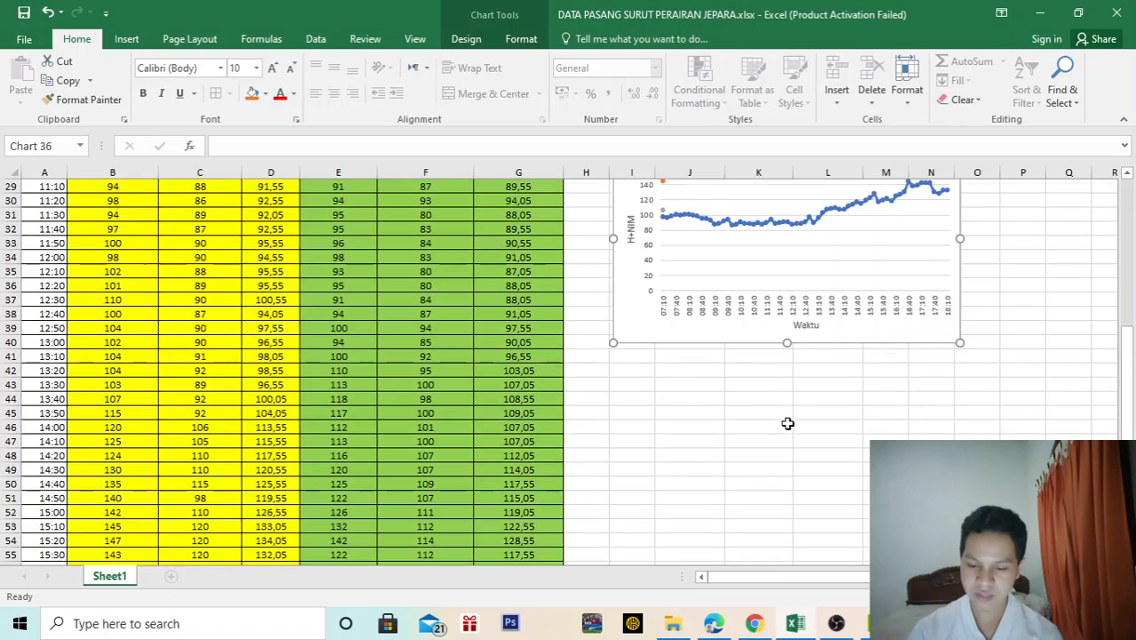
pyautogui.rightClick(933, 440)
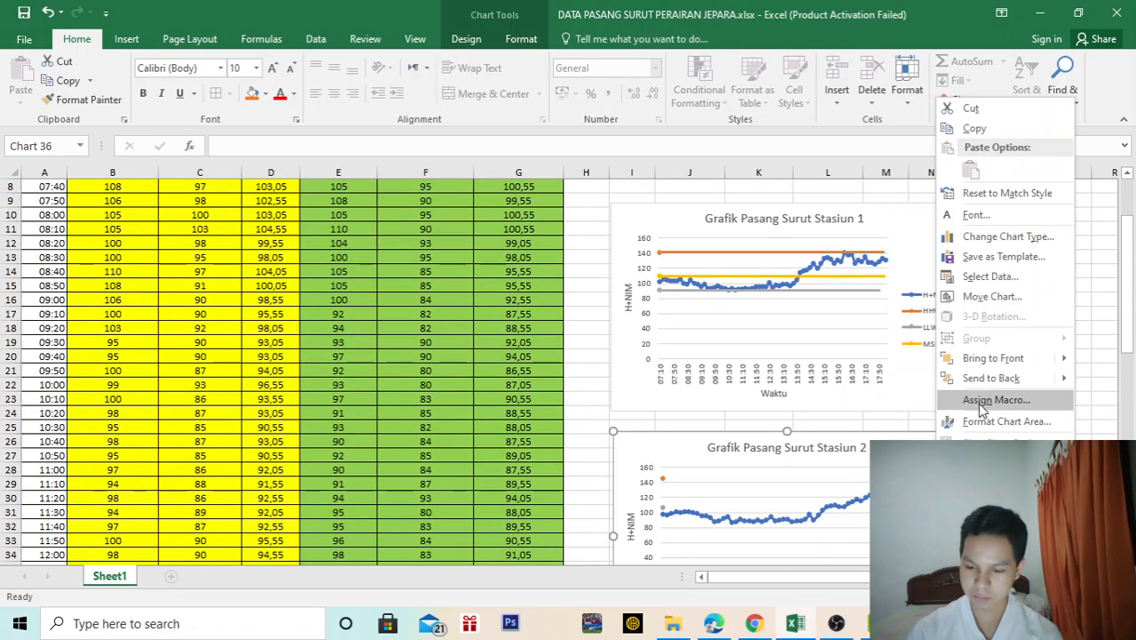
pyautogui.click(1014, 276)
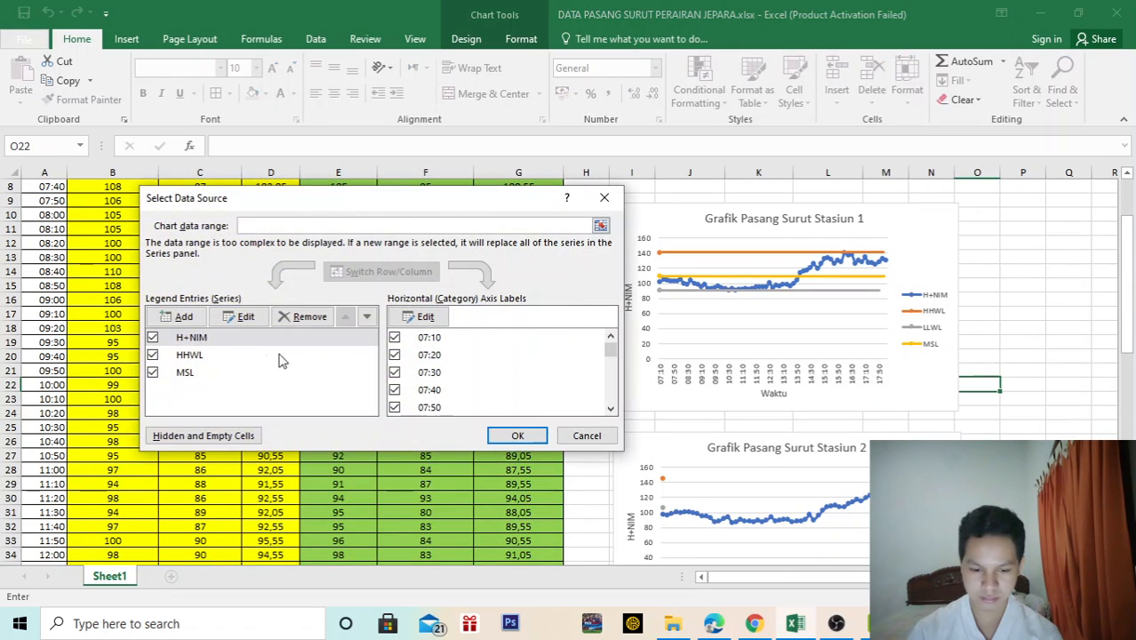
pyautogui.click(182, 316)
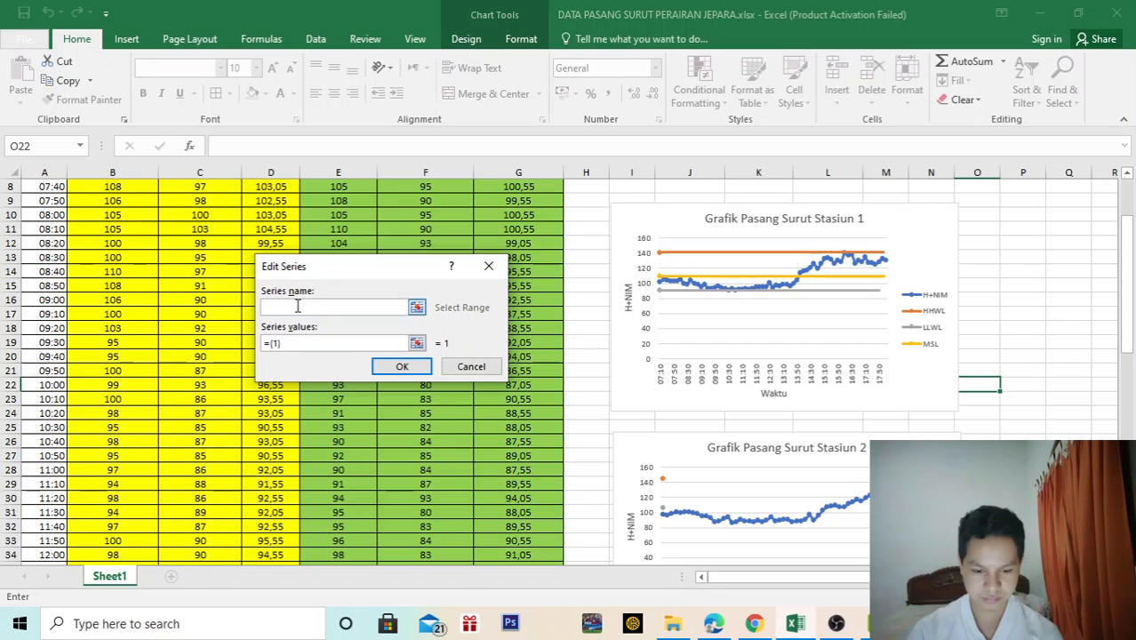
pyautogui.write('LLWL')
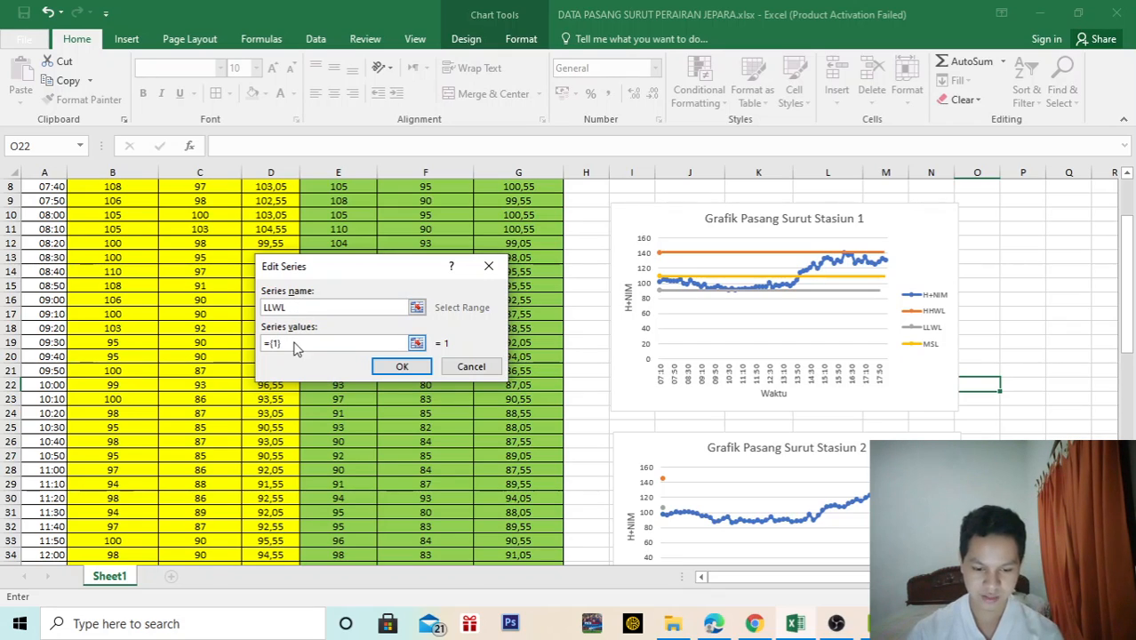
pyautogui.moveTo(296, 347); pyautogui.dragTo(264, 344)
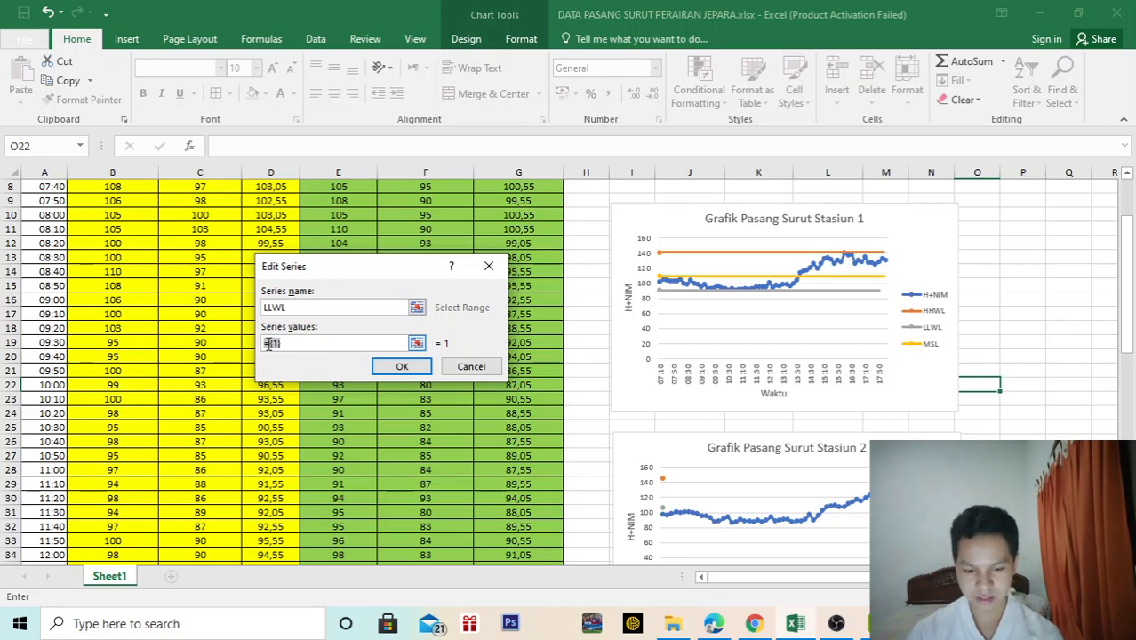
pyautogui.press('BackSpace')
pyautogui.scroll(3, 822, 287)
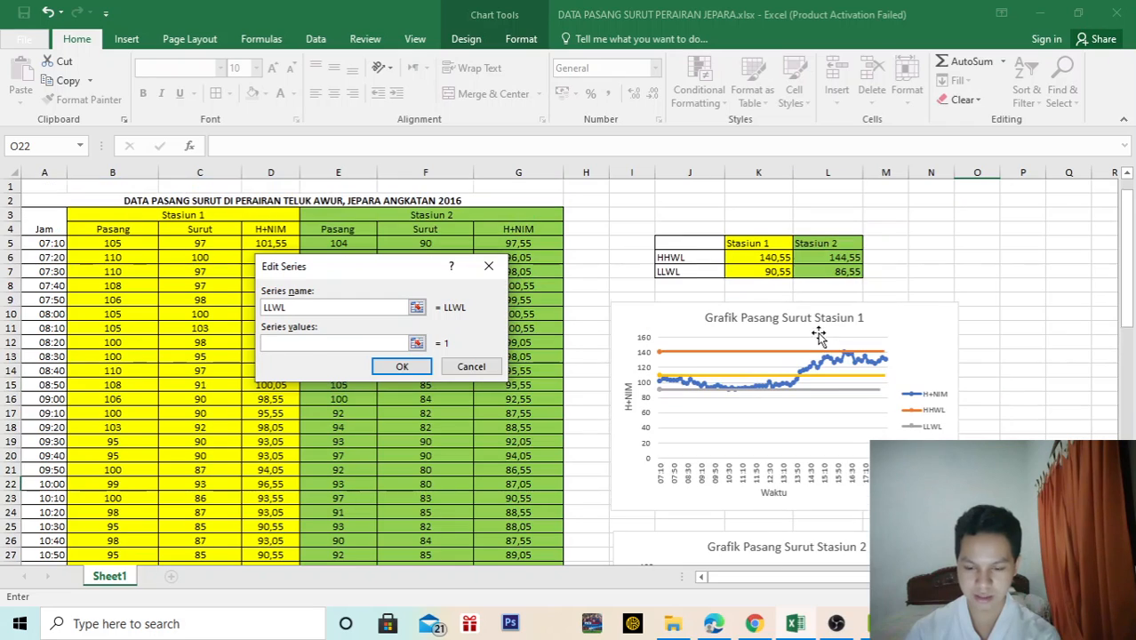
pyautogui.click(823, 271)
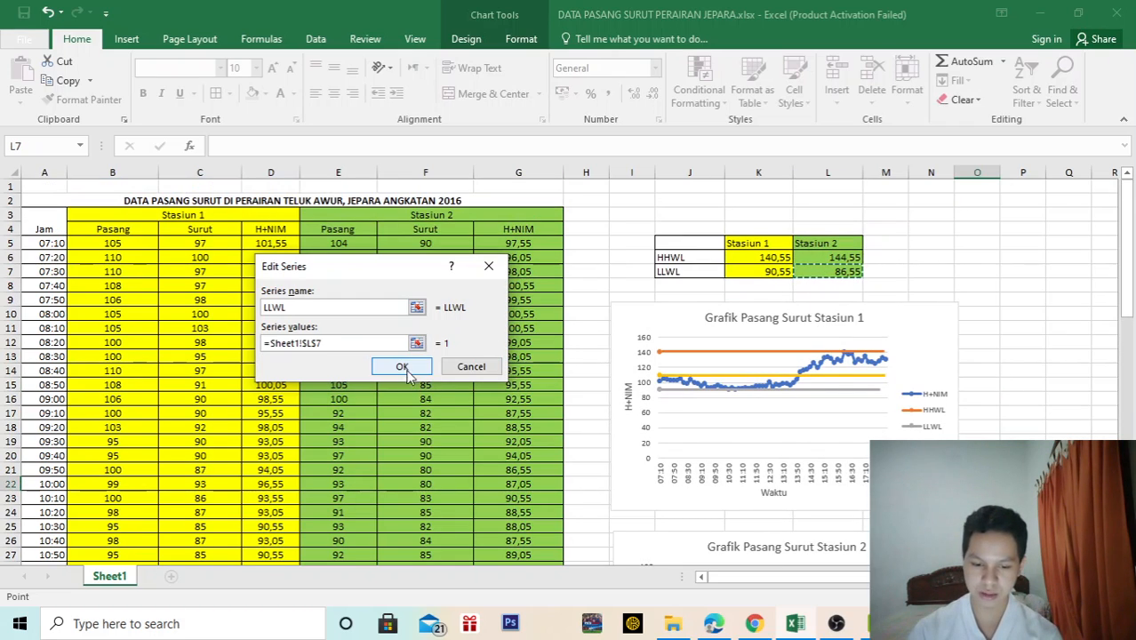
pyautogui.click(402, 366)
pyautogui.click(518, 435)
pyautogui.scroll(-7, 728, 380)
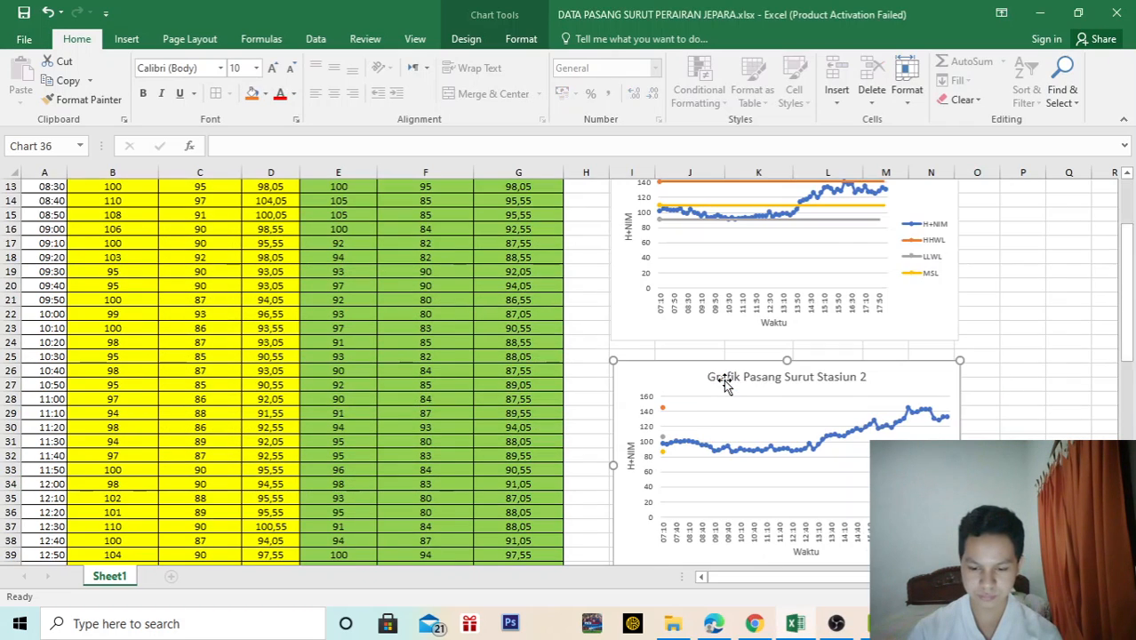
pyautogui.click(1003, 327)
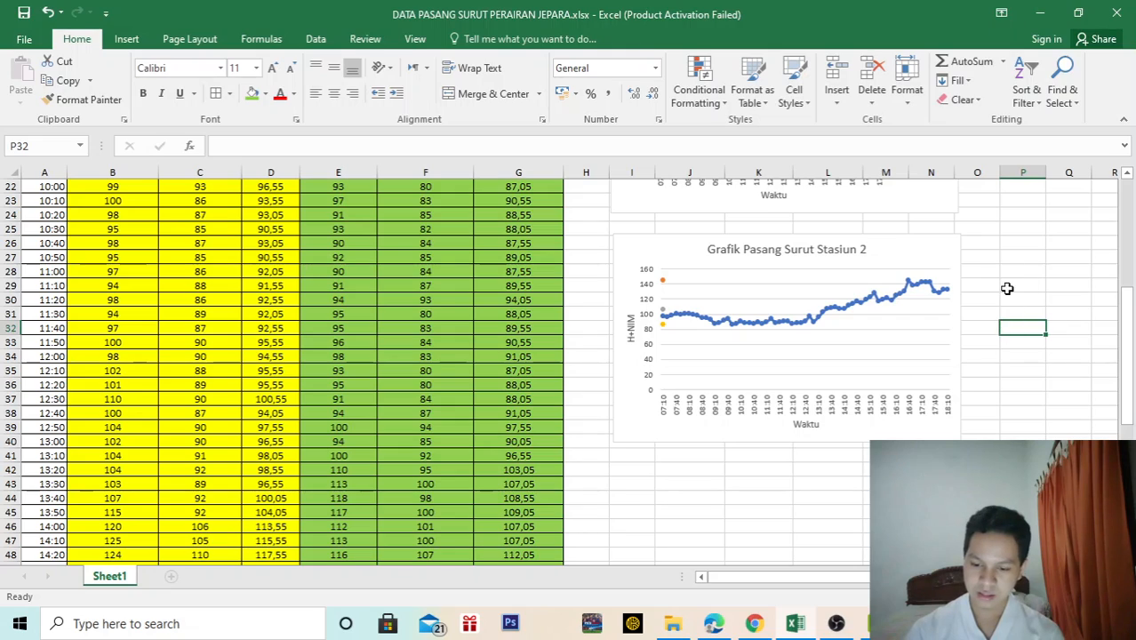
# - Add a legend on the right side of the Stasiun 2 chart
pyautogui.click(933, 306)
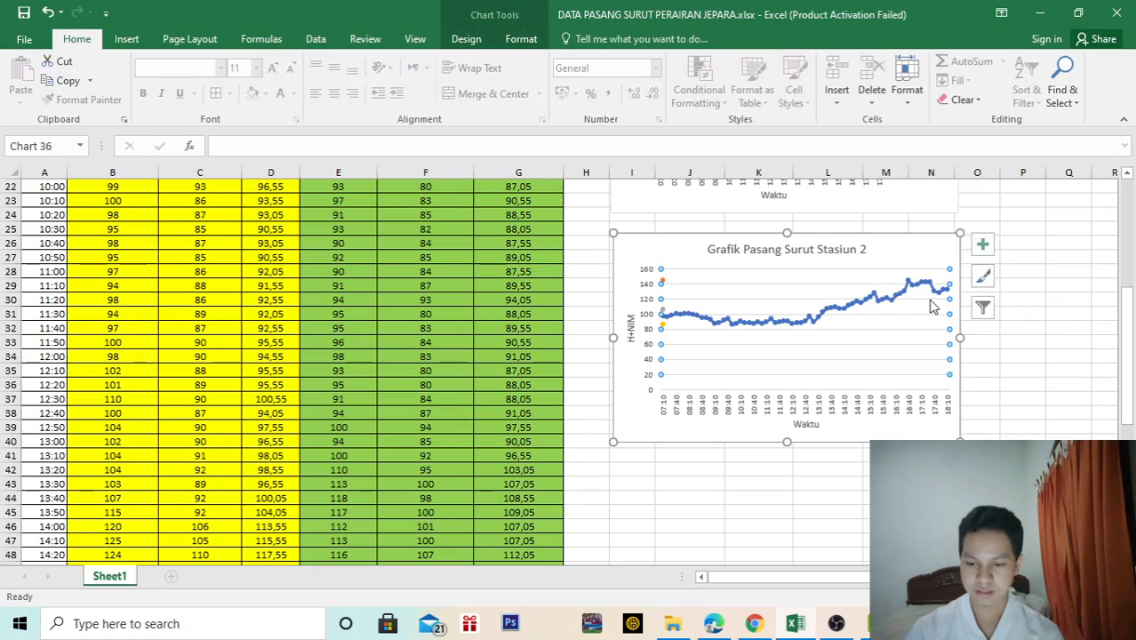
pyautogui.click(940, 428)
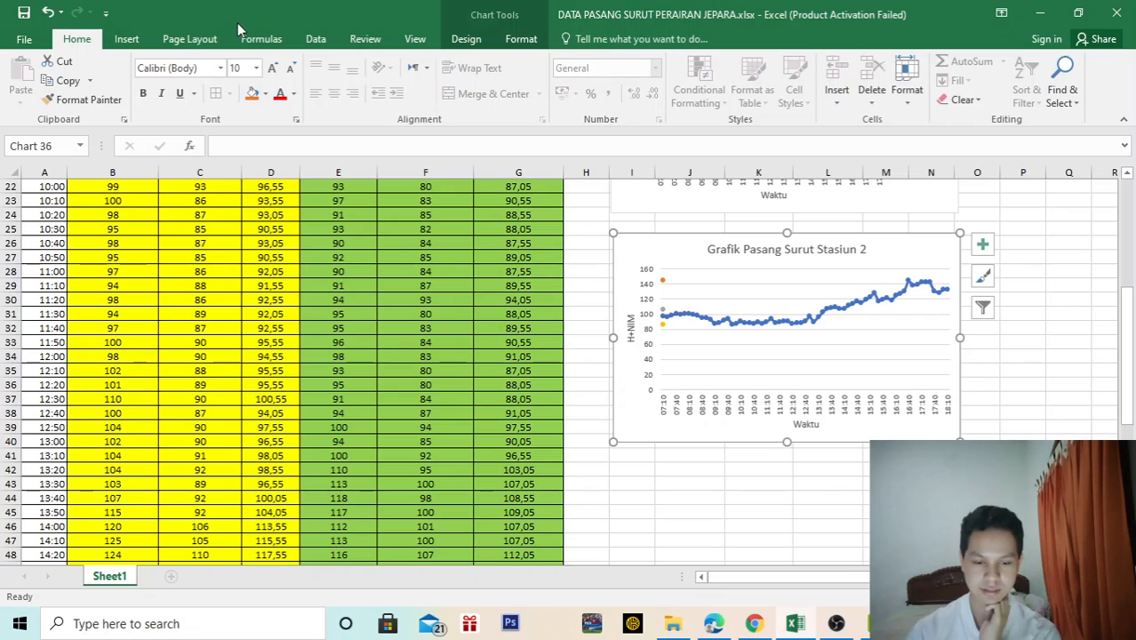
pyautogui.click(466, 38)
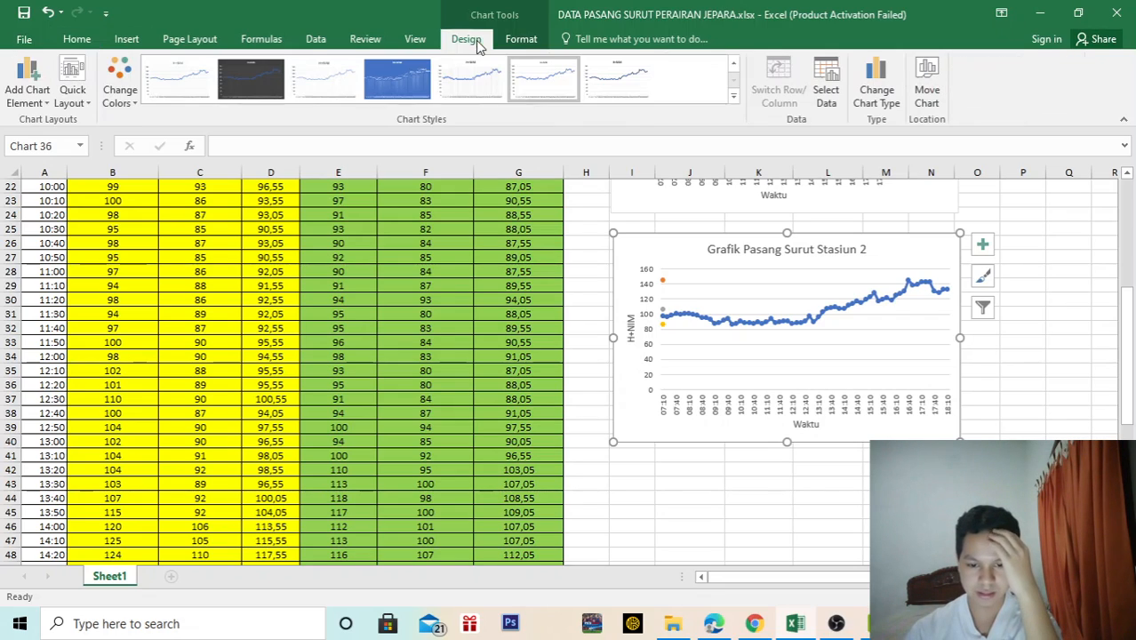
pyautogui.click(40, 105)
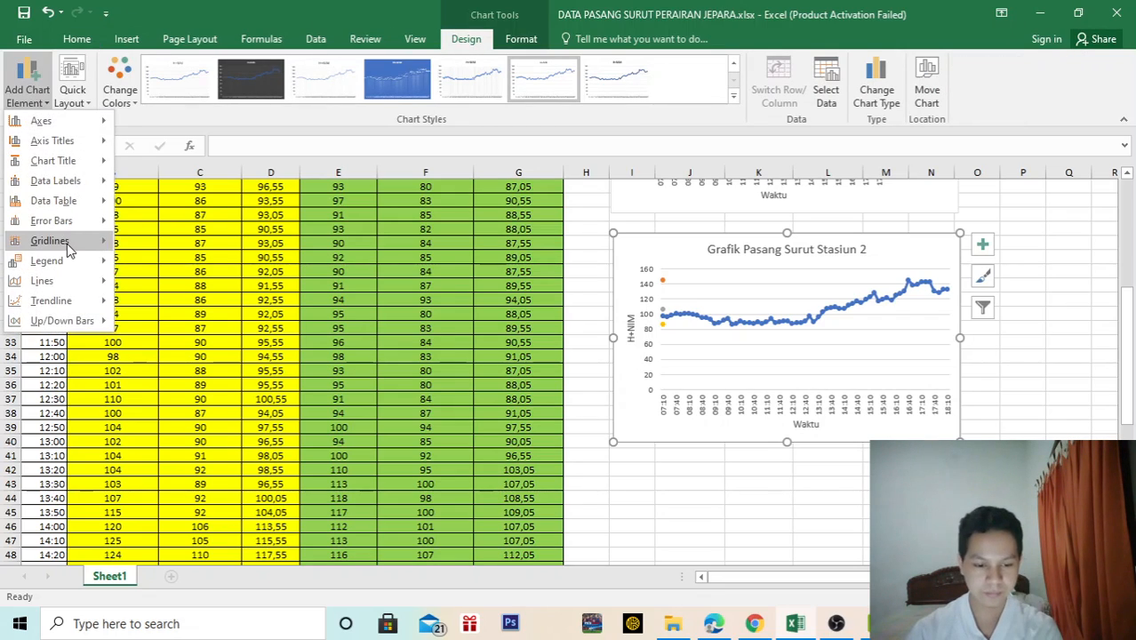
pyautogui.moveTo(71, 266)
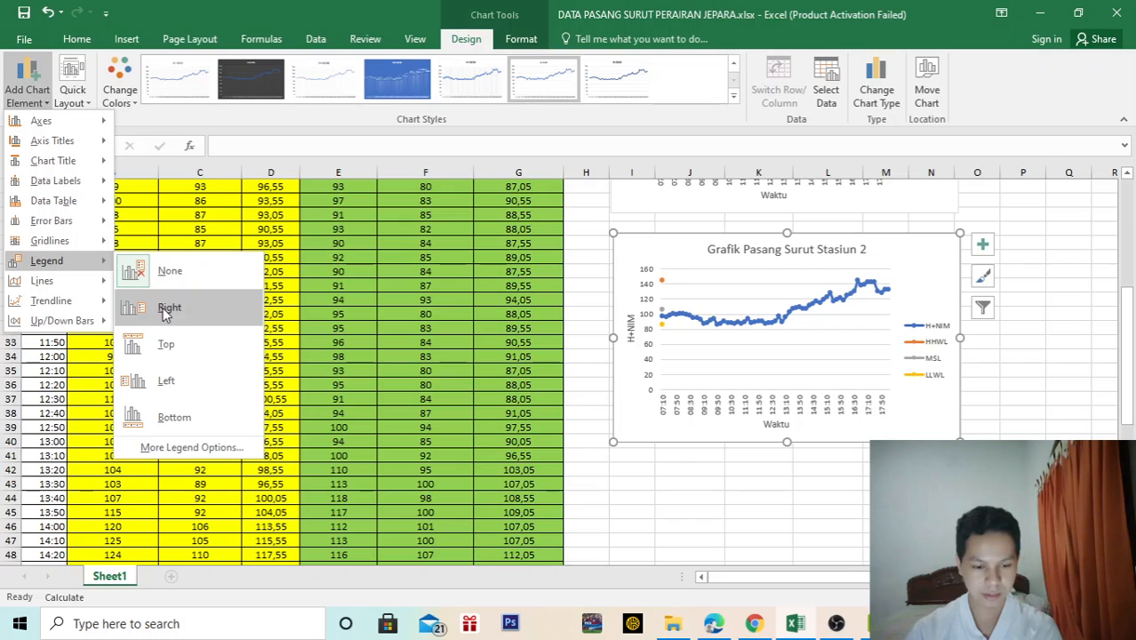
pyautogui.click(169, 310)
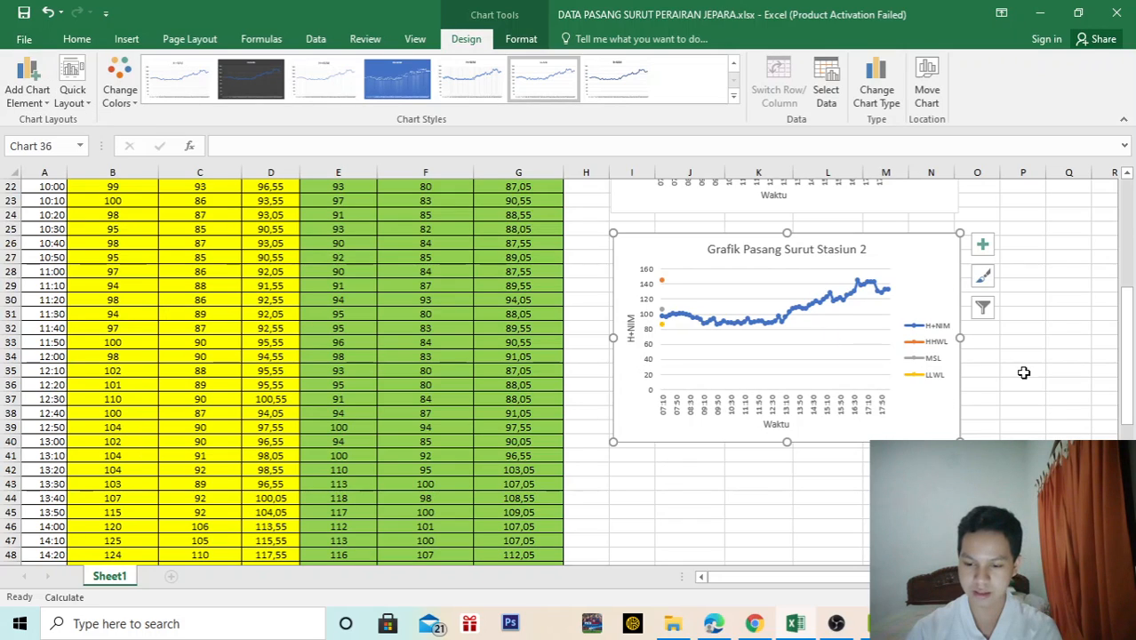
pyautogui.click(1068, 392)
# - Draw a horizontal line shape about 8.27 cm long from the HHWL point across the Stasiun 2 plot area
pyautogui.click(126, 38)
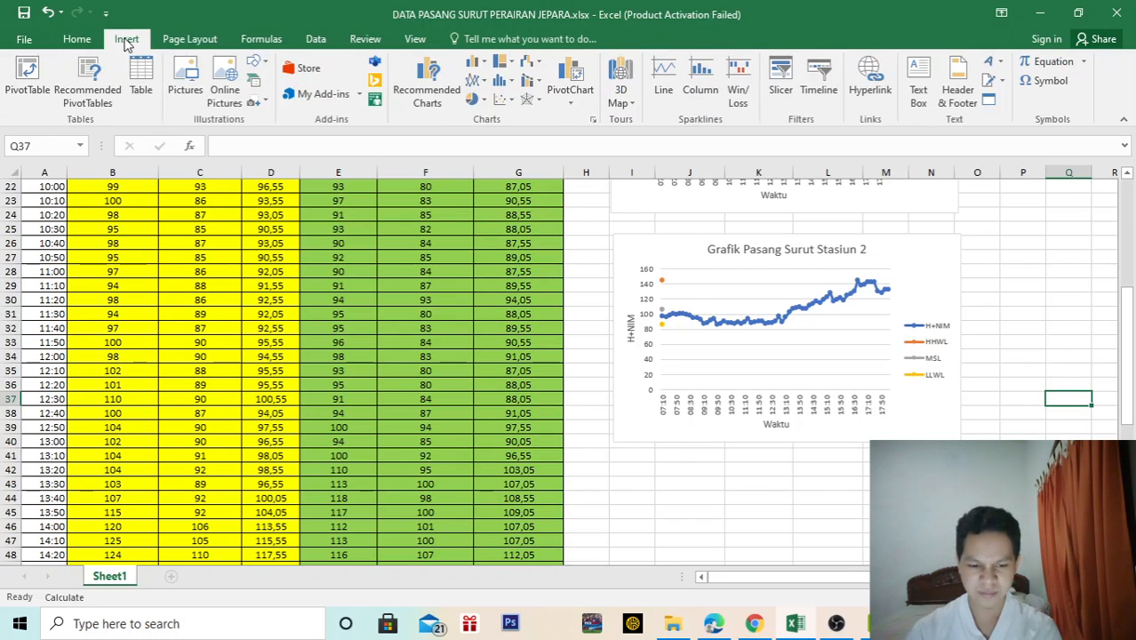
pyautogui.click(257, 65)
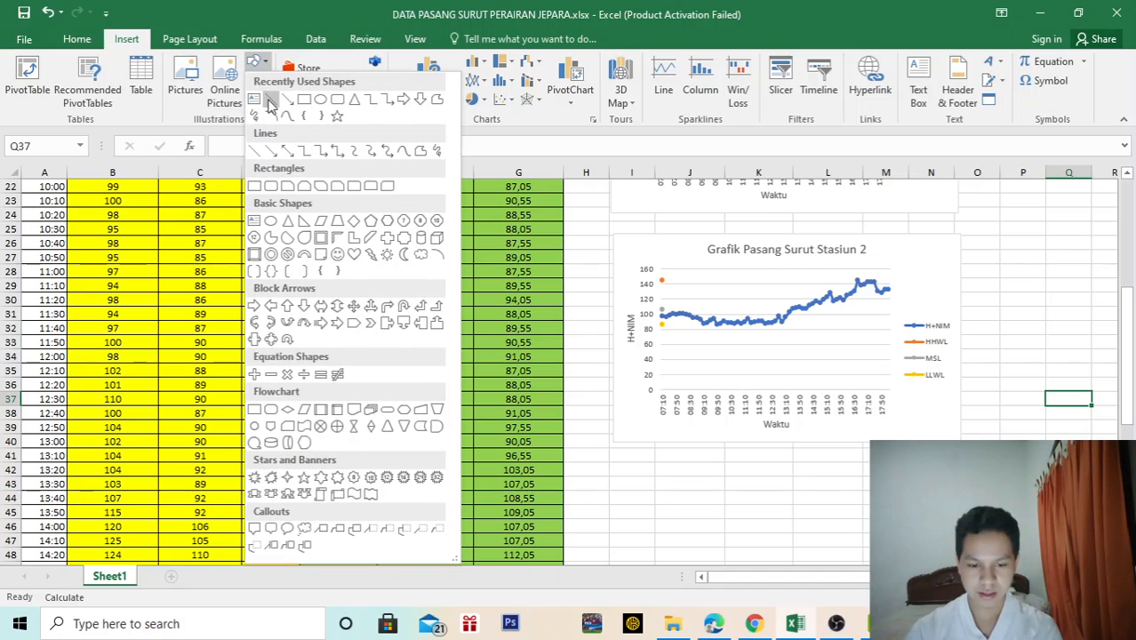
pyautogui.click(270, 95)
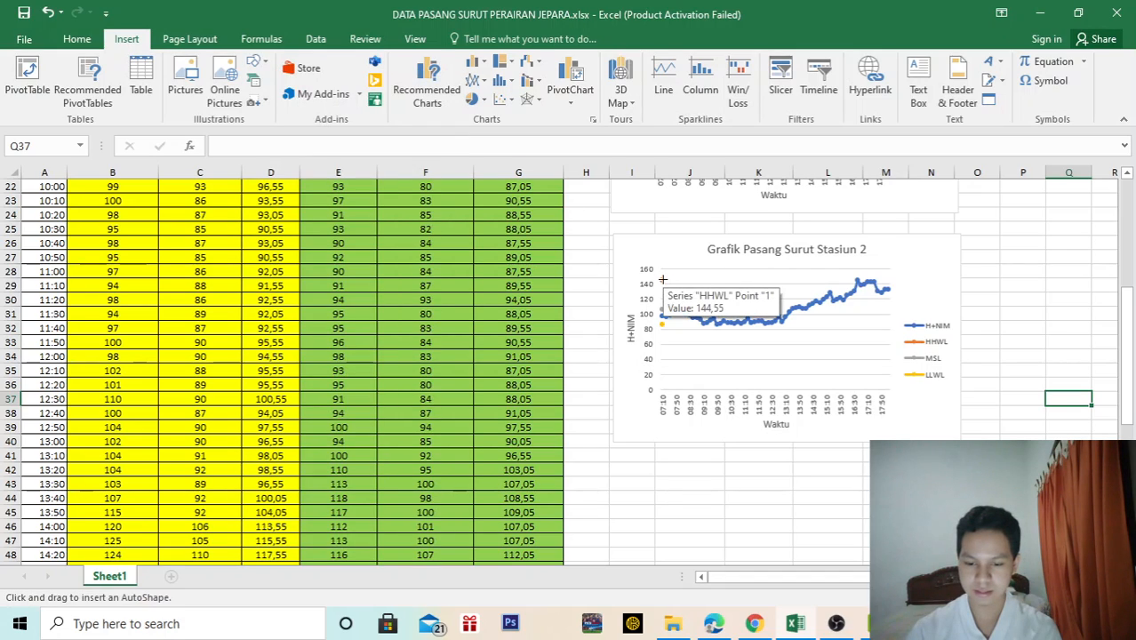
pyautogui.moveTo(662, 280); pyautogui.dragTo(889, 280)
# - Give the HHWL line on the Stasiun 2 chart the orange line style and a 2¼ pt weight
pyautogui.click(322, 78)
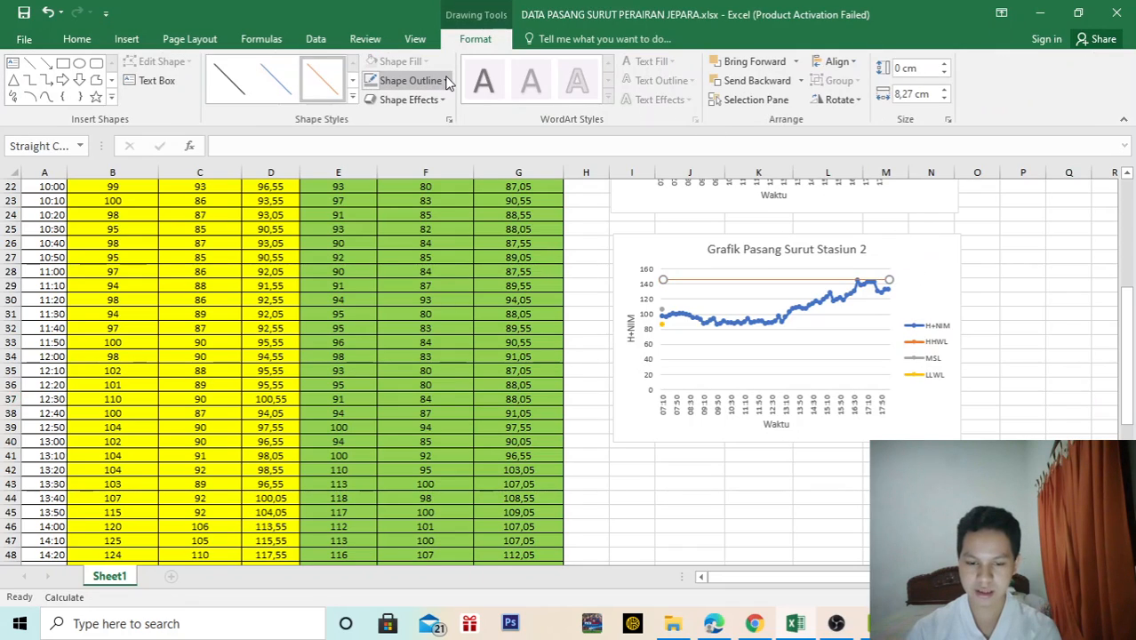
pyautogui.click(444, 80)
pyautogui.moveTo(430, 293)
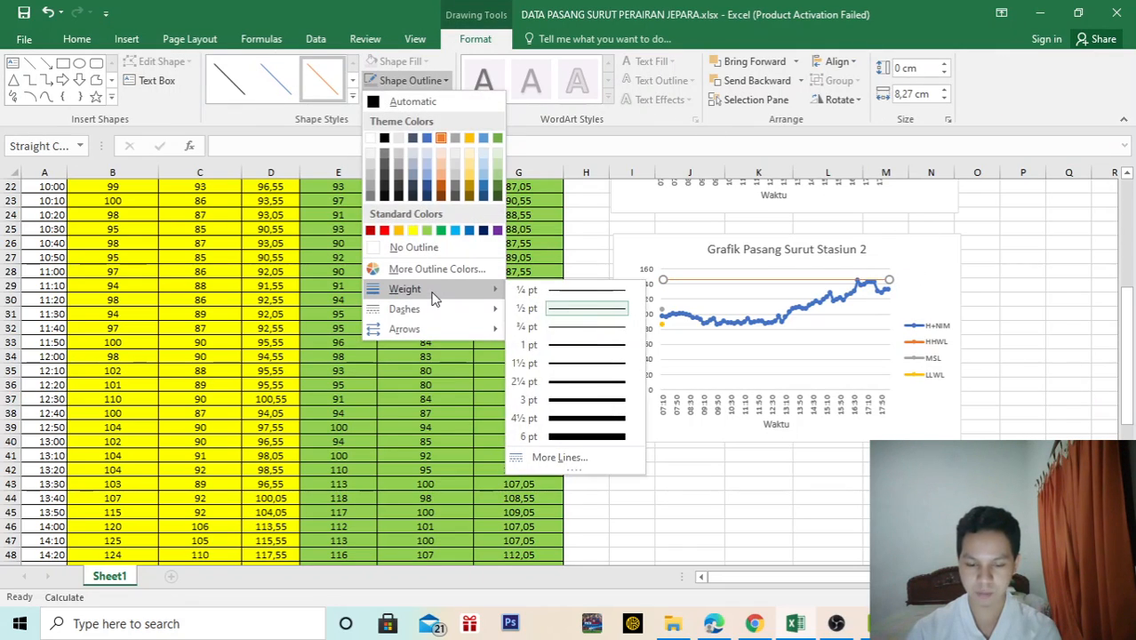
pyautogui.click(594, 382)
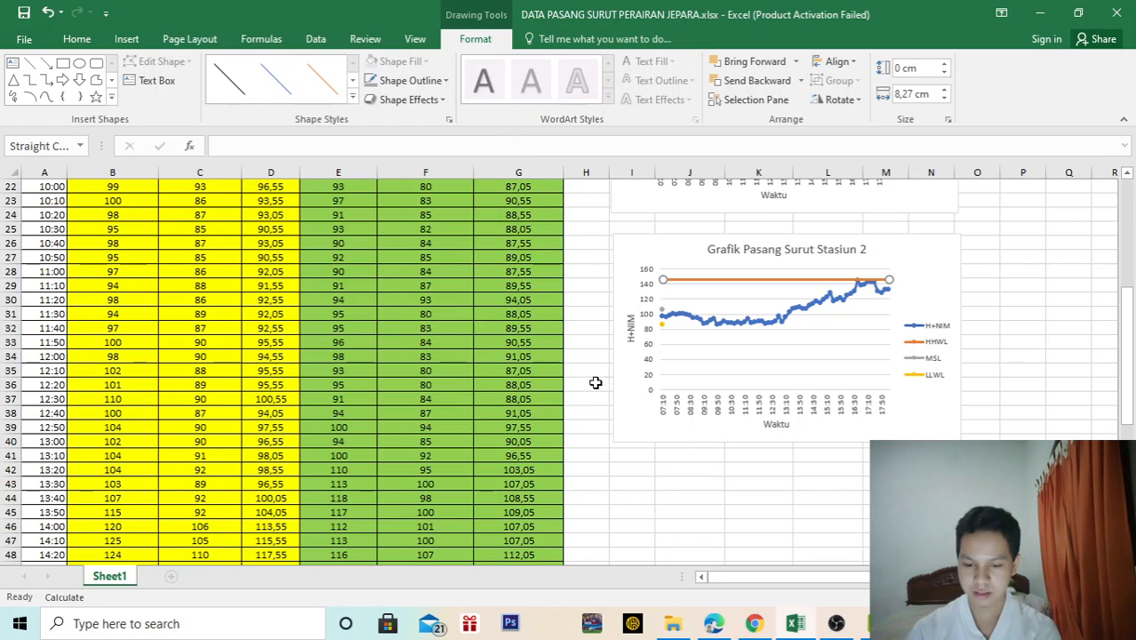
pyautogui.click(996, 216)
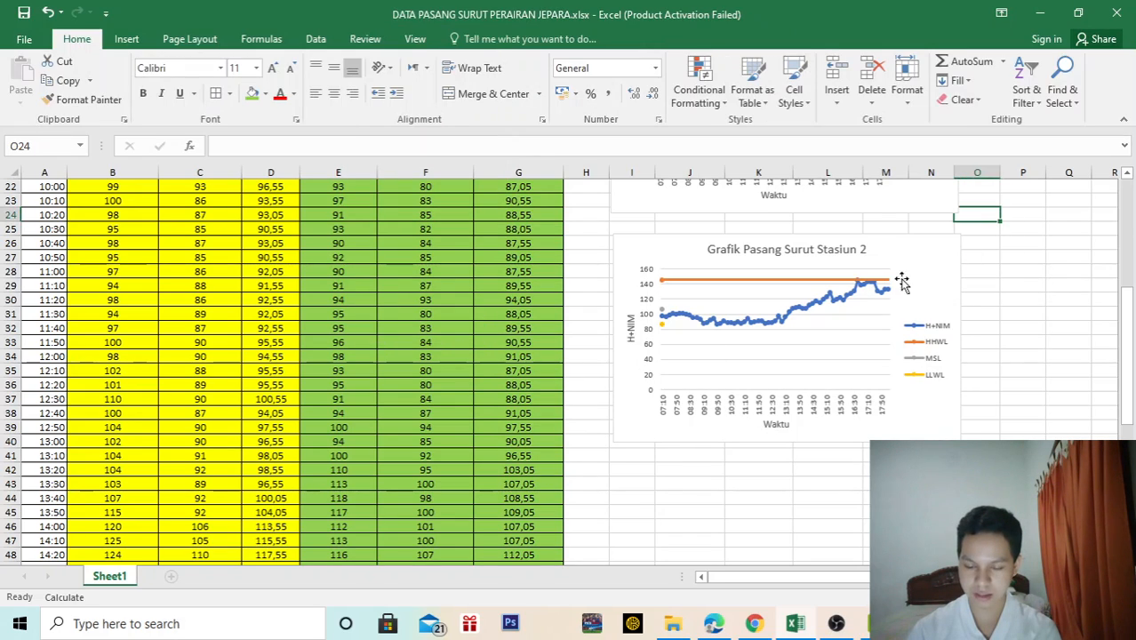
# - Draw a level line shape about 8.12 cm long from the MSL point across the Stasiun 2 plot, replacing any slanted attempt
pyautogui.click(126, 38)
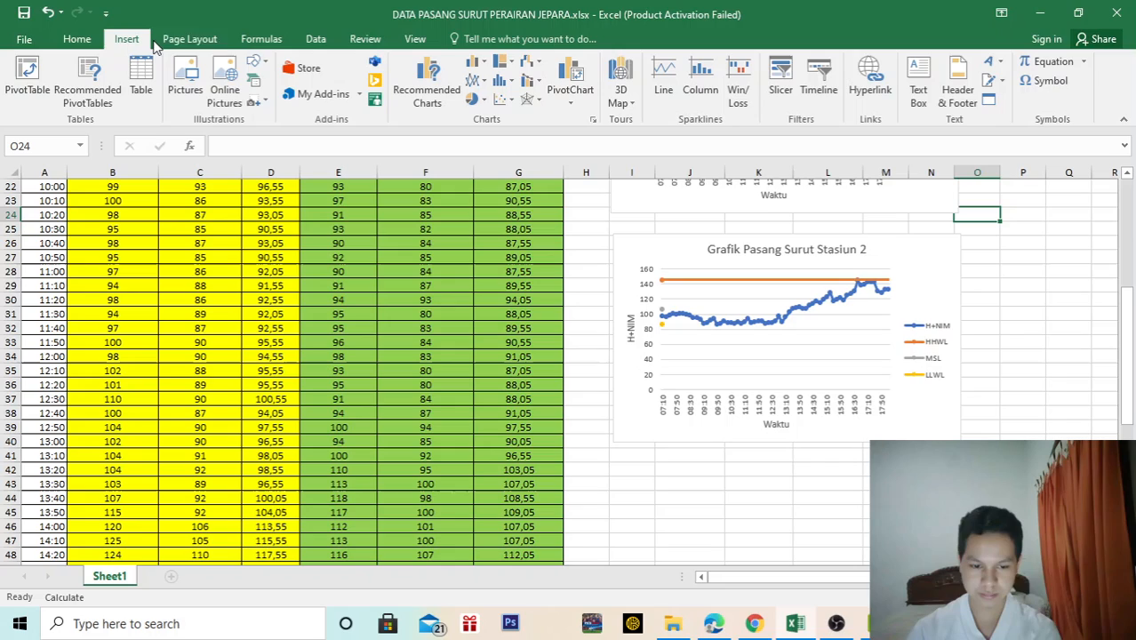
pyautogui.click(269, 66)
pyautogui.click(270, 96)
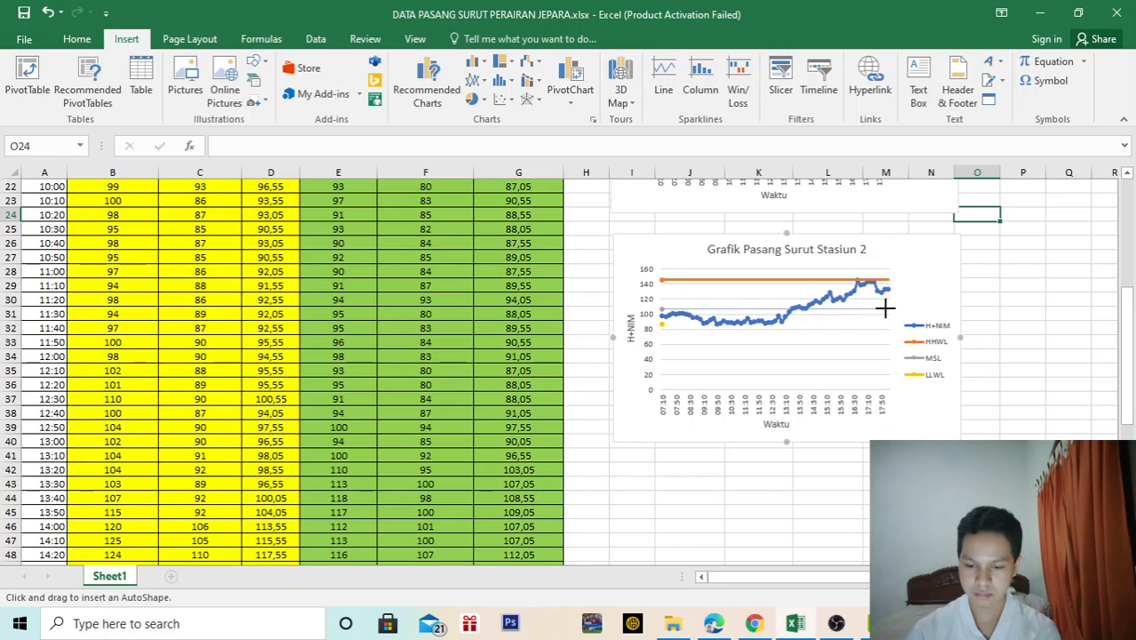
pyautogui.moveTo(885, 309); pyautogui.dragTo(885, 308)
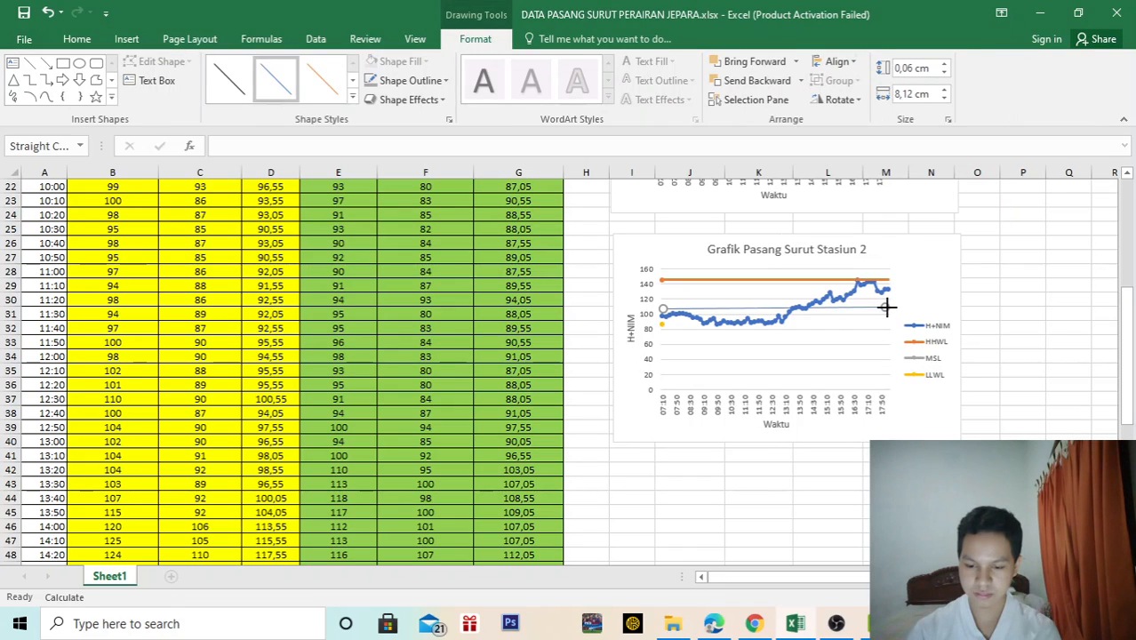
pyautogui.press('Delete')
pyautogui.moveTo(886, 309); pyautogui.dragTo(885, 309)
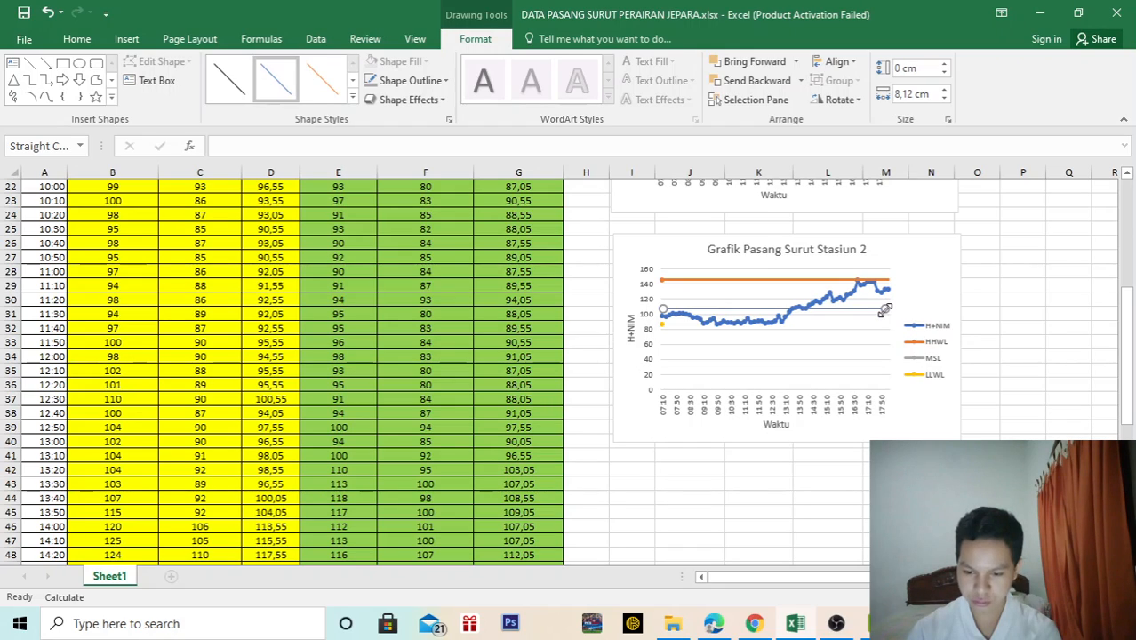
# - Set the weight of the MSL line on the Stasiun 2 chart to 1½ pt
pyautogui.click(413, 83)
pyautogui.moveTo(444, 290)
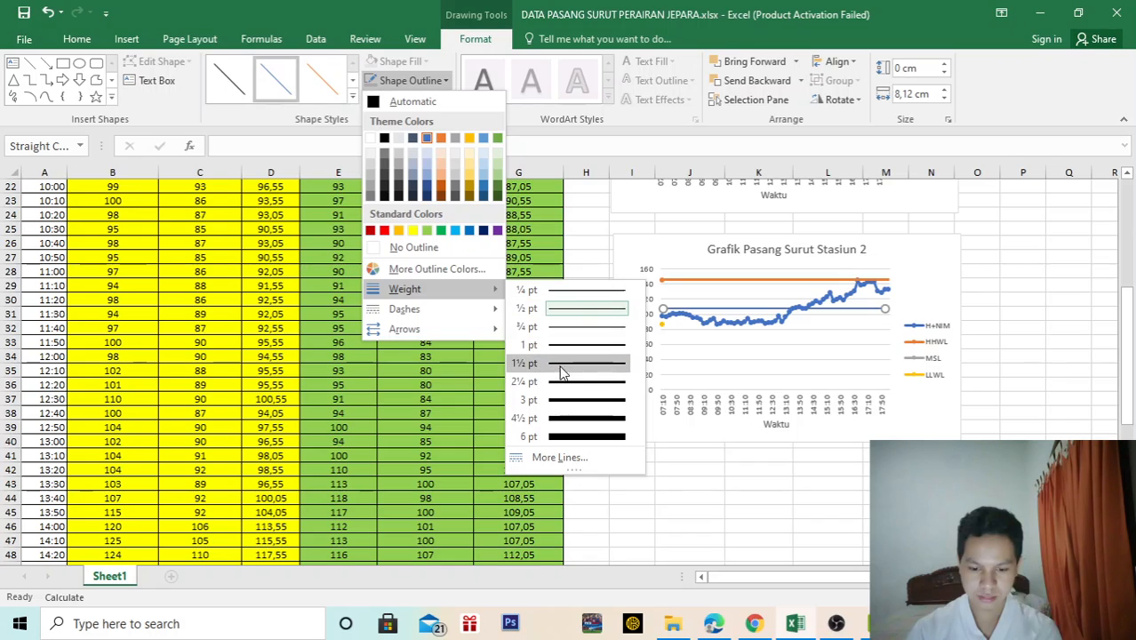
pyautogui.click(612, 369)
pyautogui.click(979, 242)
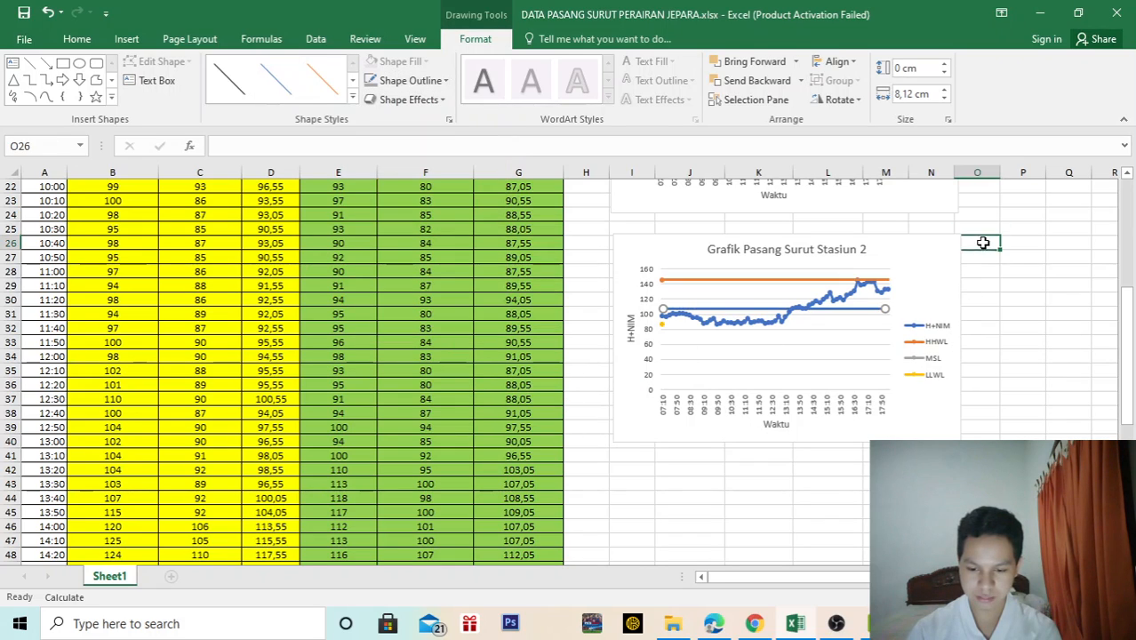
# - Recolor the MSL line gray and extend its end to the edge of the Stasiun 2 plot area
pyautogui.click(690, 308)
pyautogui.click(475, 38)
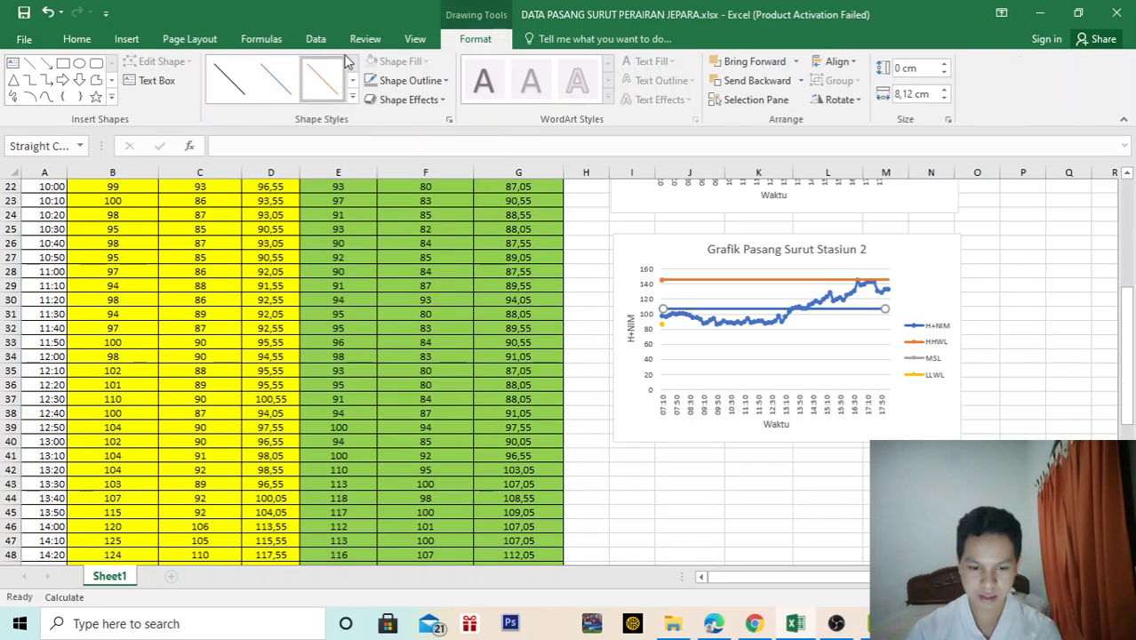
pyautogui.click(444, 81)
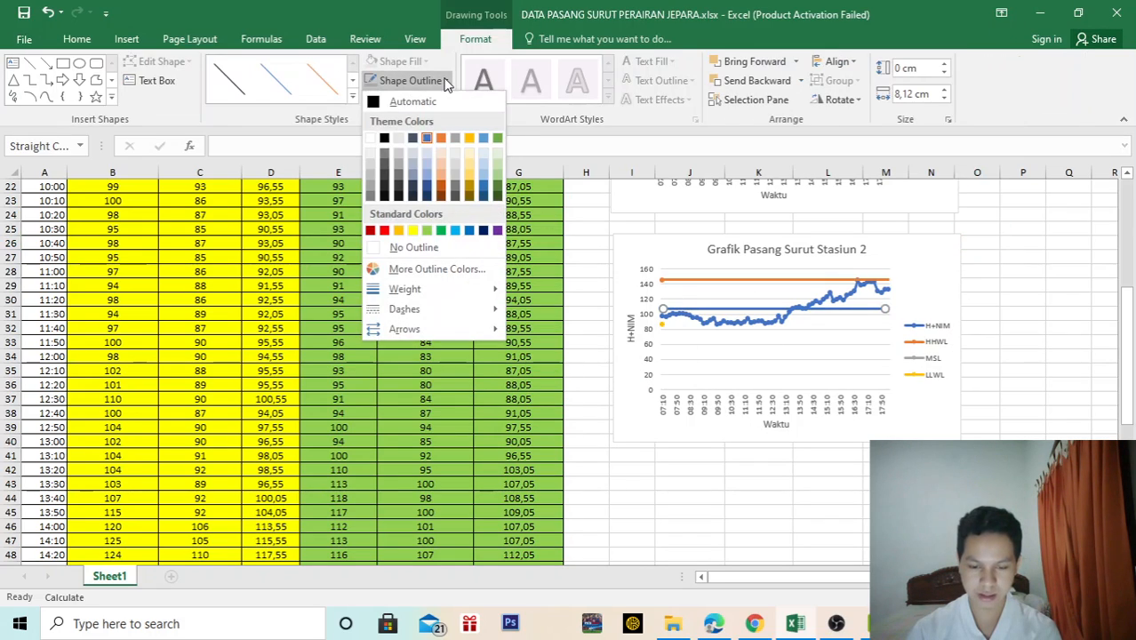
pyautogui.click(398, 164)
pyautogui.click(1022, 285)
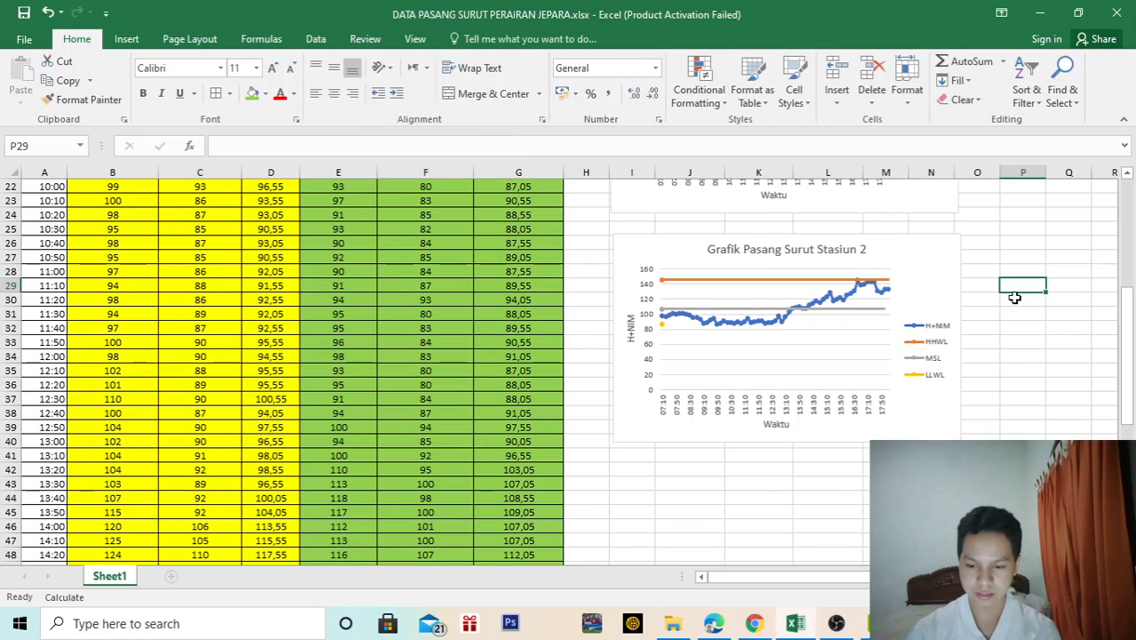
pyautogui.click(888, 308)
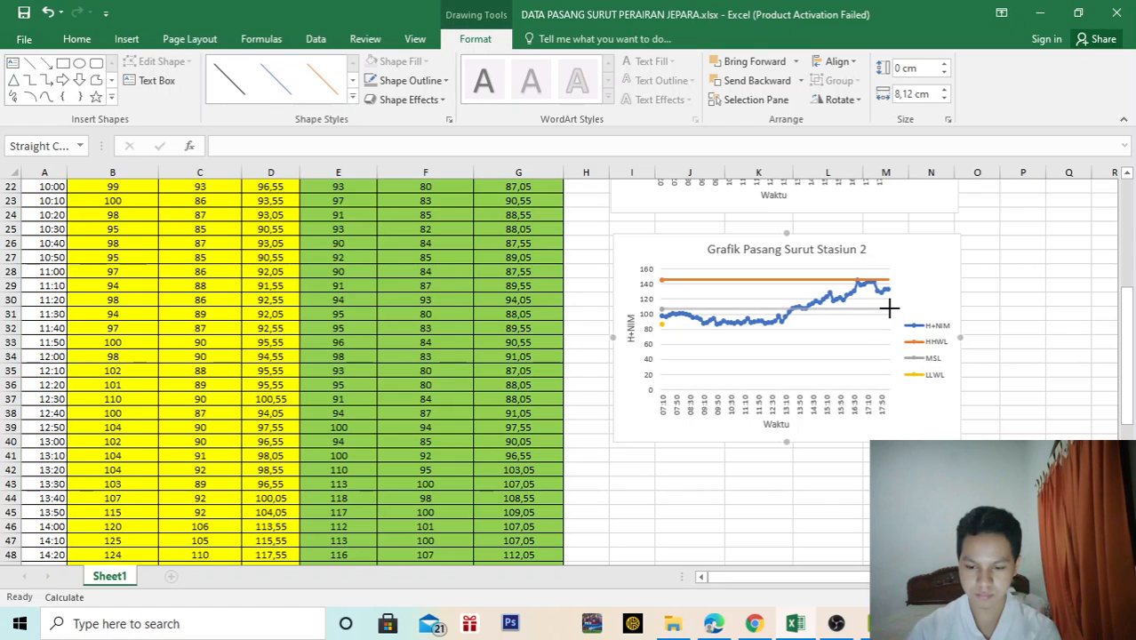
pyautogui.click(989, 299)
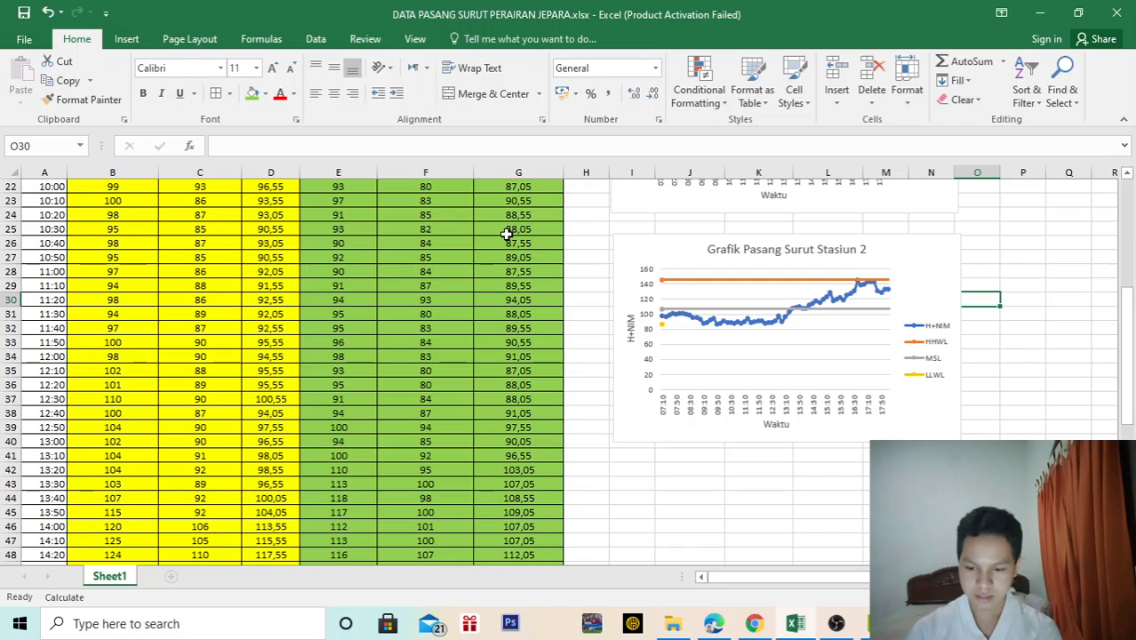
# - Draw a horizontal line shape about 8.15 cm long from the LLWL point across the Stasiun 2 plot area
pyautogui.click(129, 40)
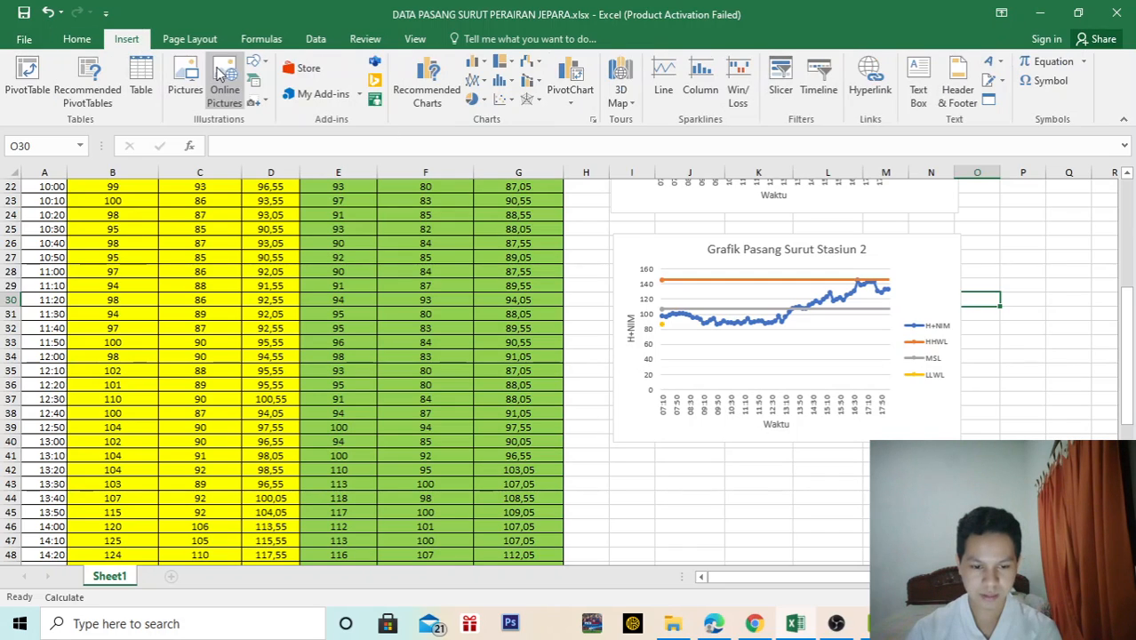
pyautogui.click(255, 63)
pyautogui.click(267, 89)
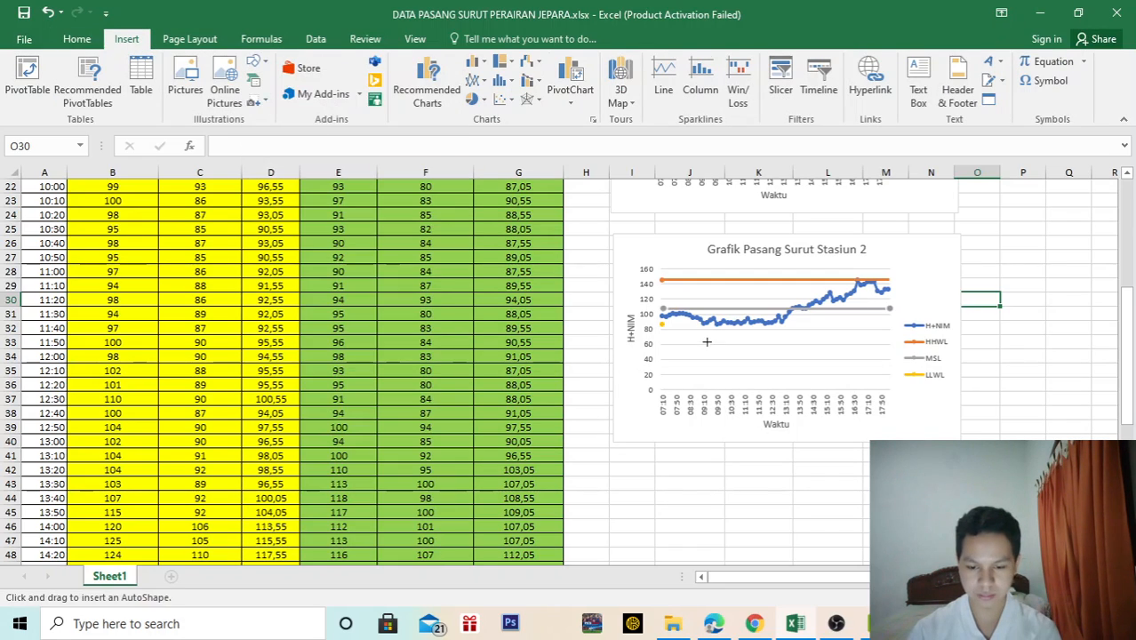
pyautogui.moveTo(663, 324); pyautogui.dragTo(889, 325)
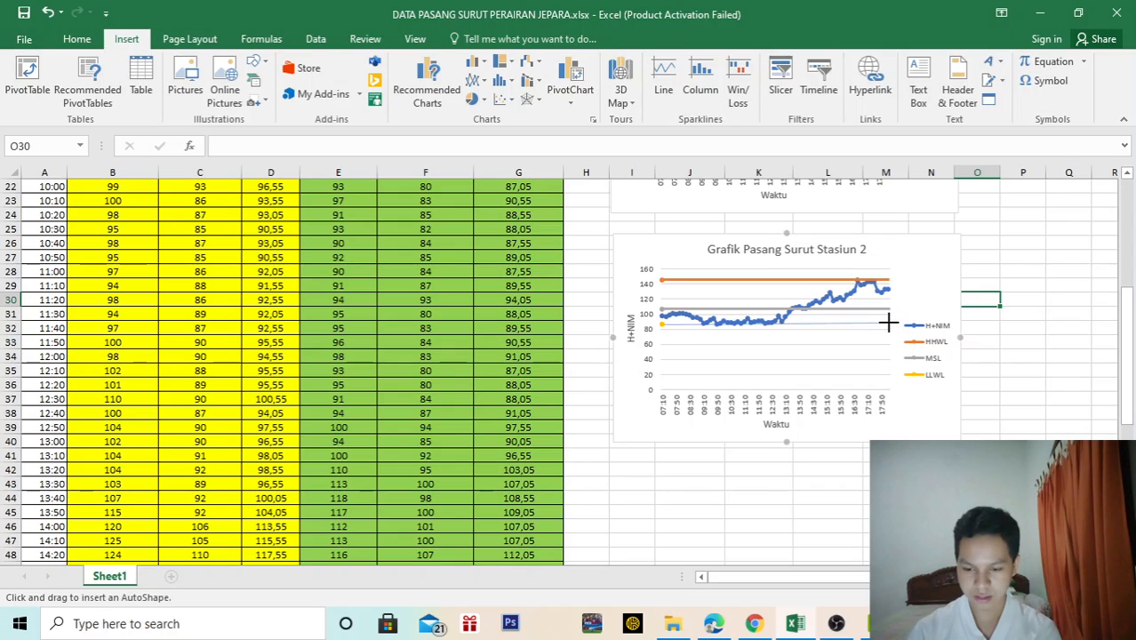
pyautogui.moveTo(887, 321); pyautogui.dragTo(885, 324)
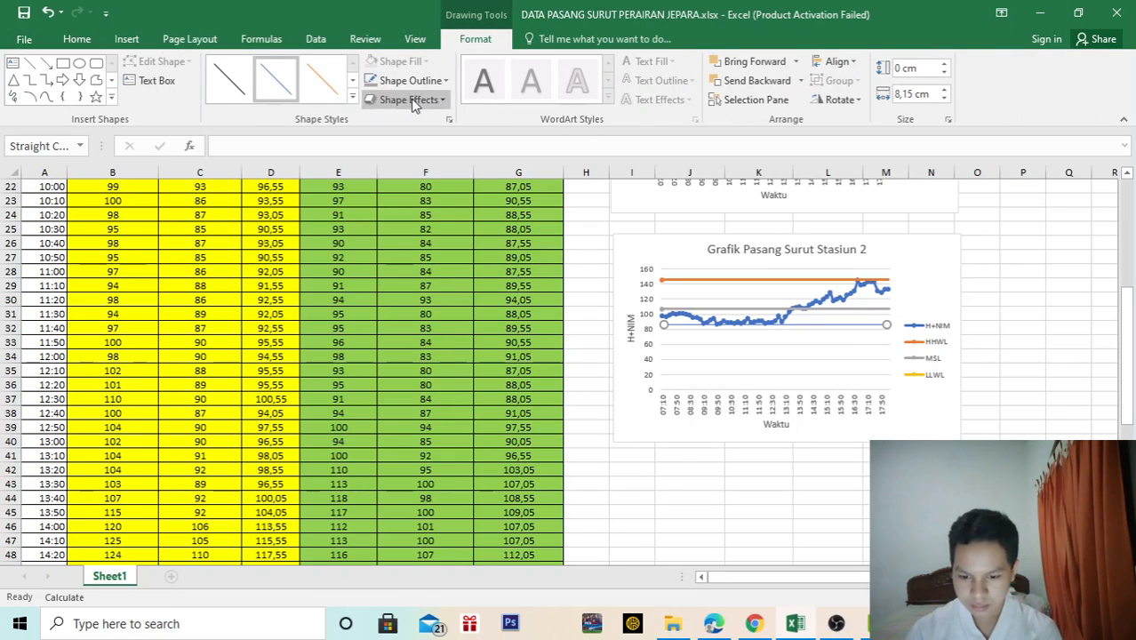
# - Give the LLWL line a standard golden orange outline with a 2¼ pt weight
pyautogui.click(444, 81)
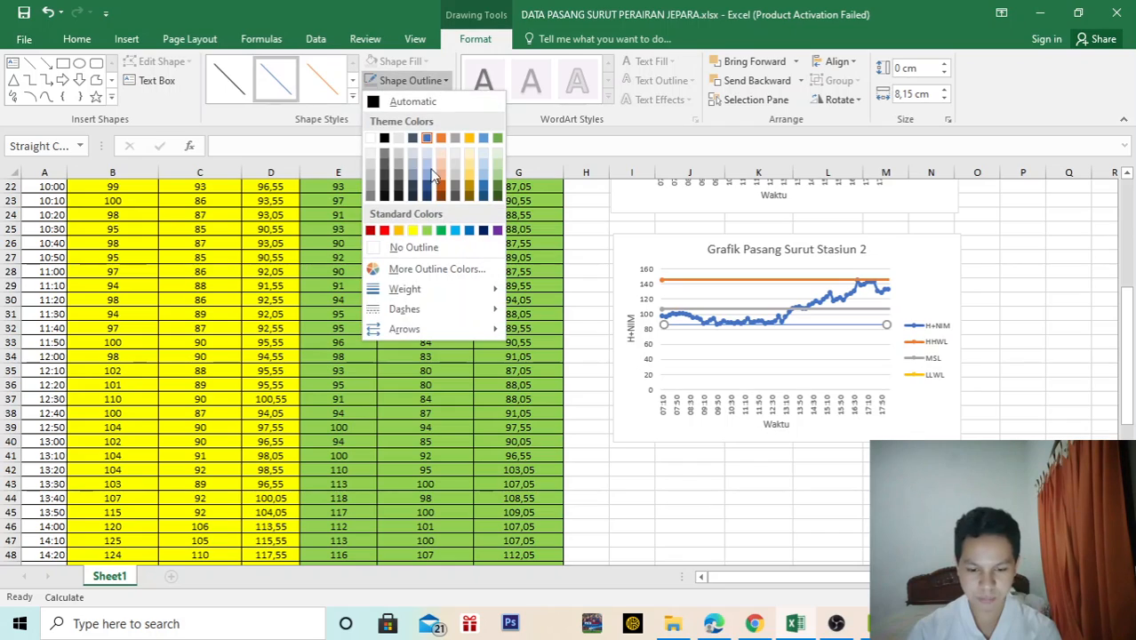
pyautogui.click(398, 231)
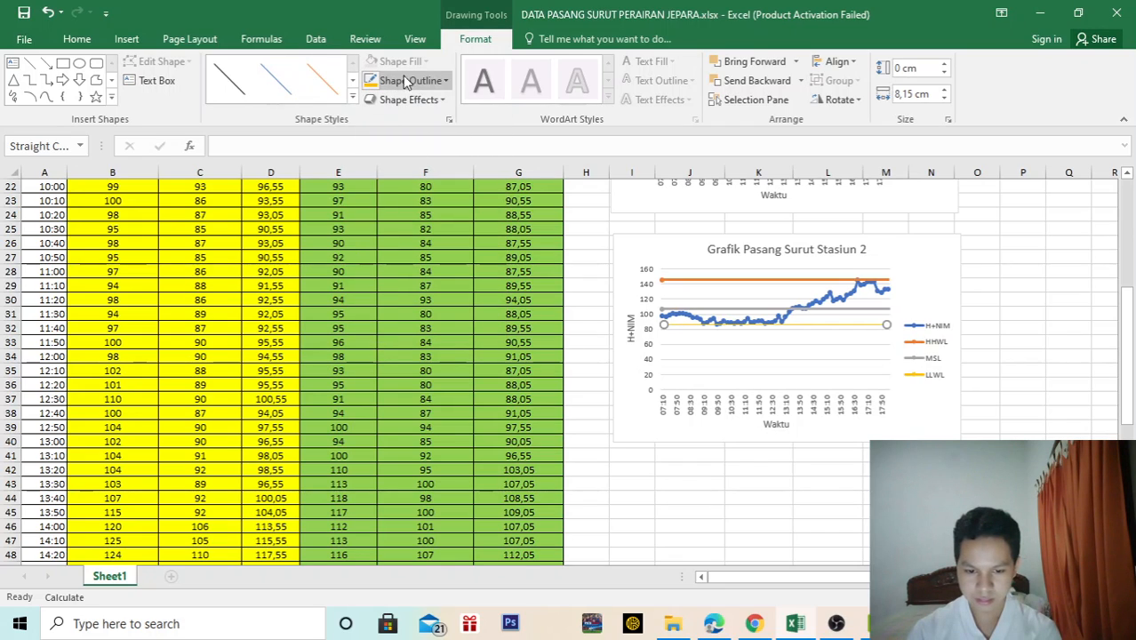
pyautogui.click(438, 81)
pyautogui.moveTo(443, 289)
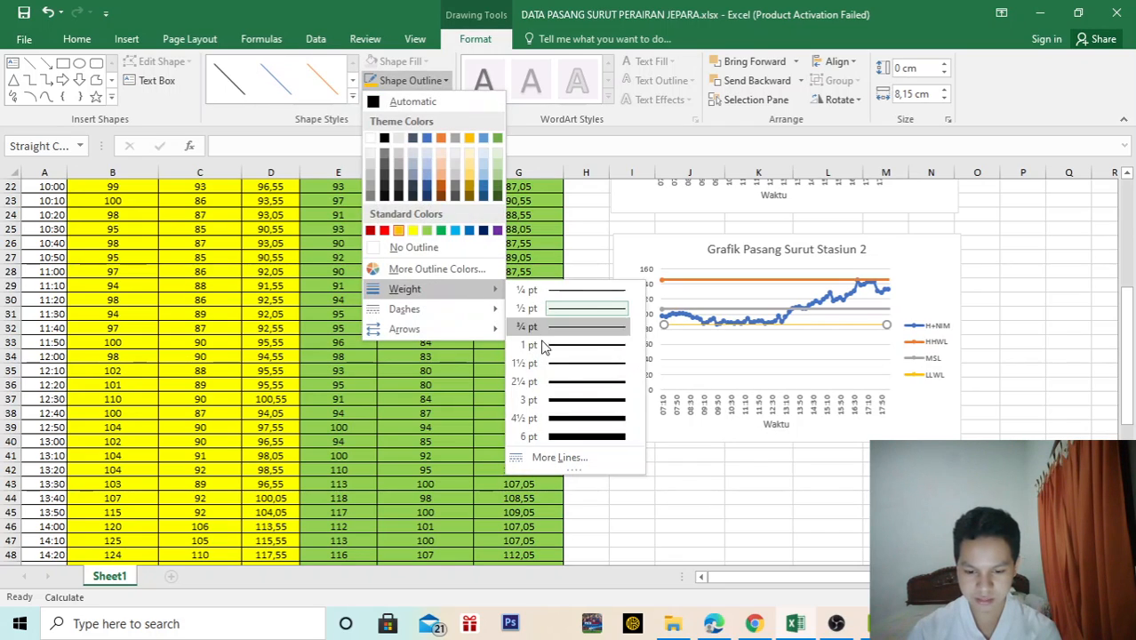
pyautogui.click(570, 382)
pyautogui.click(996, 258)
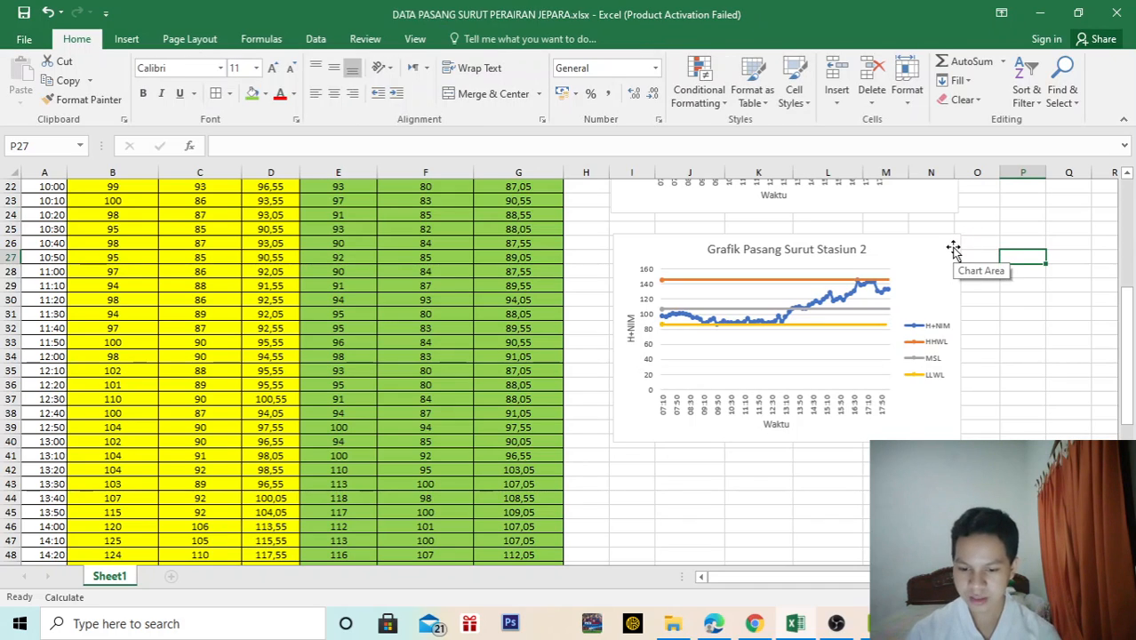
# - Review the Stasiun 1 and Stasiun 2 tidal charts with their HHWL, MSL and LLWL lines
pyautogui.scroll(2, 953, 249)
pyautogui.scroll(2, 953, 249)
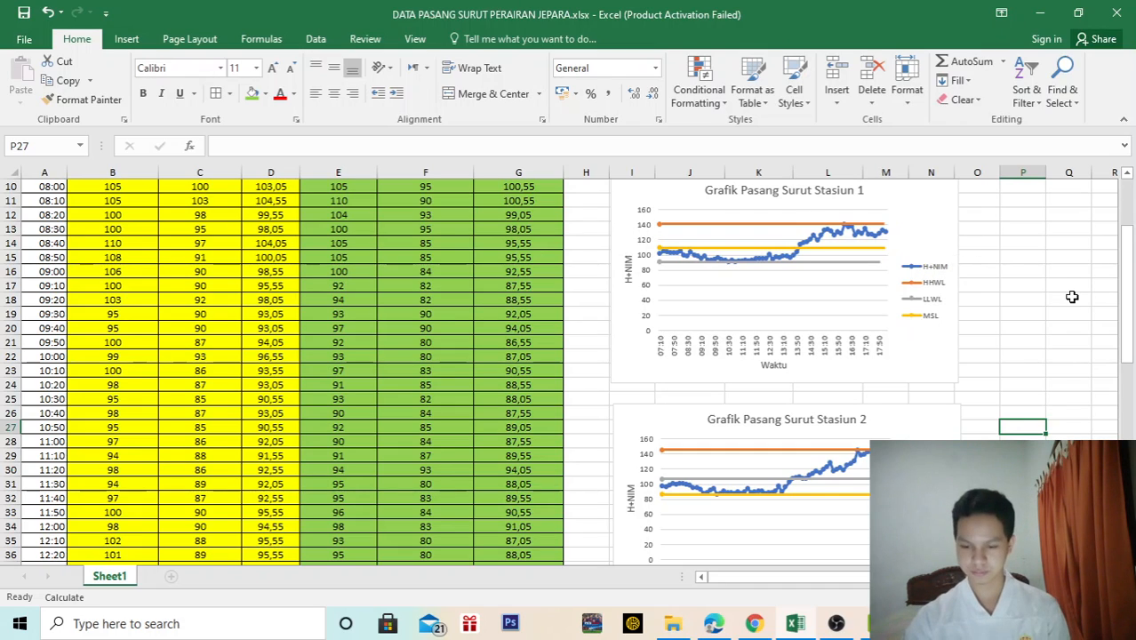
pyautogui.scroll(1, 1071, 296)
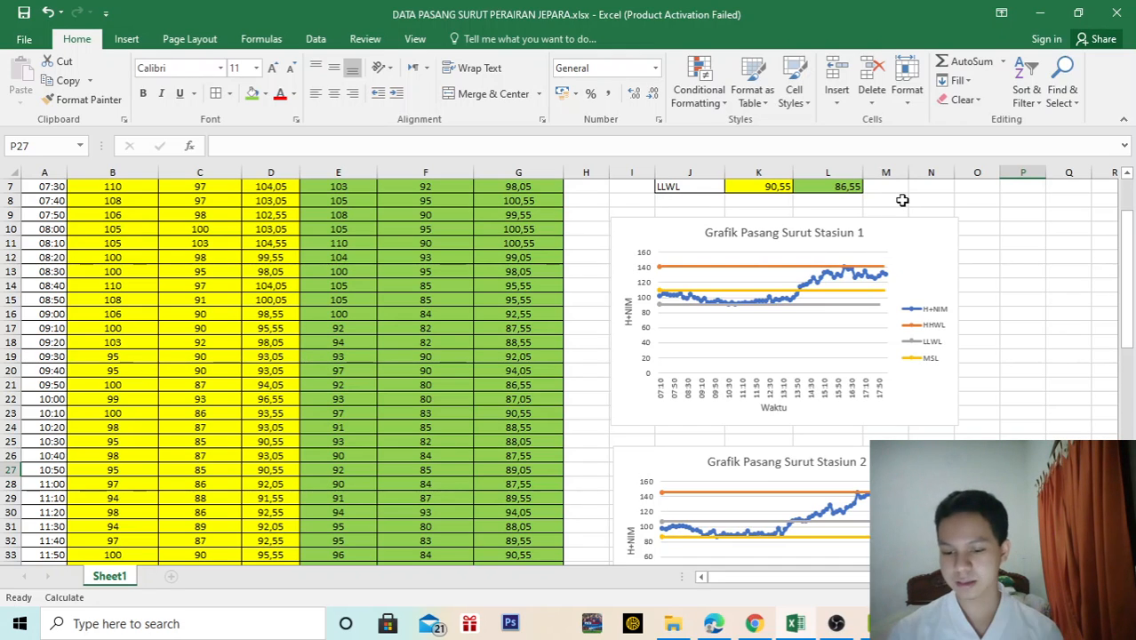
pyautogui.scroll(-3, 871, 244)
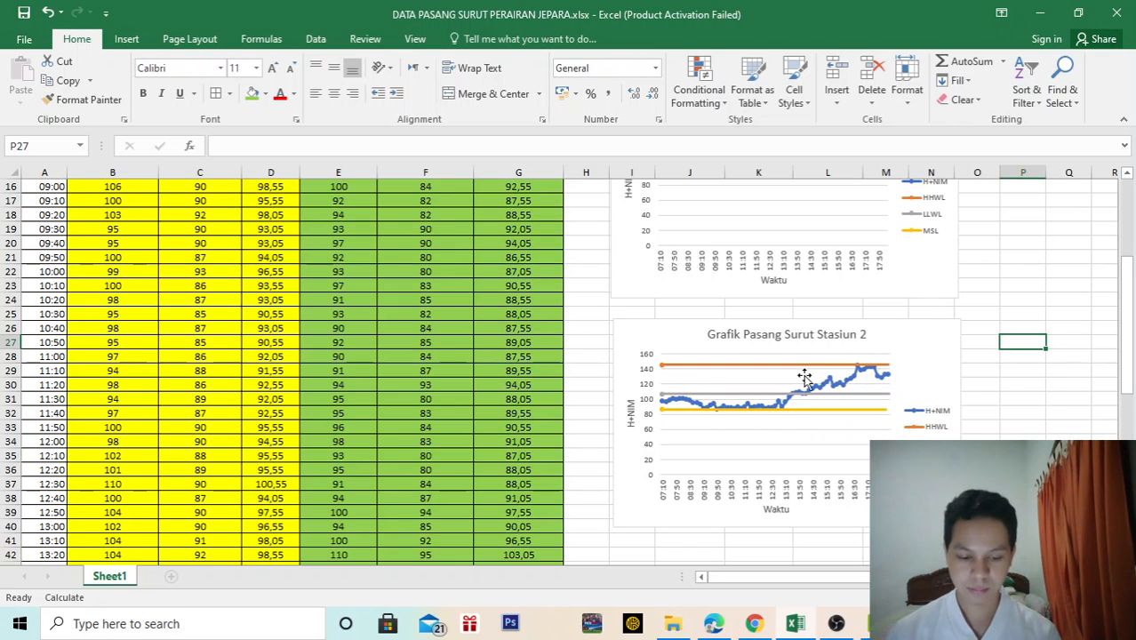
# - Examine how the Stasiun 2 H+NIM curve runs against its HHWL, MSL and LLWL lines and compare it with the Stasiun 1 chart
pyautogui.scroll(-1, 800, 382)
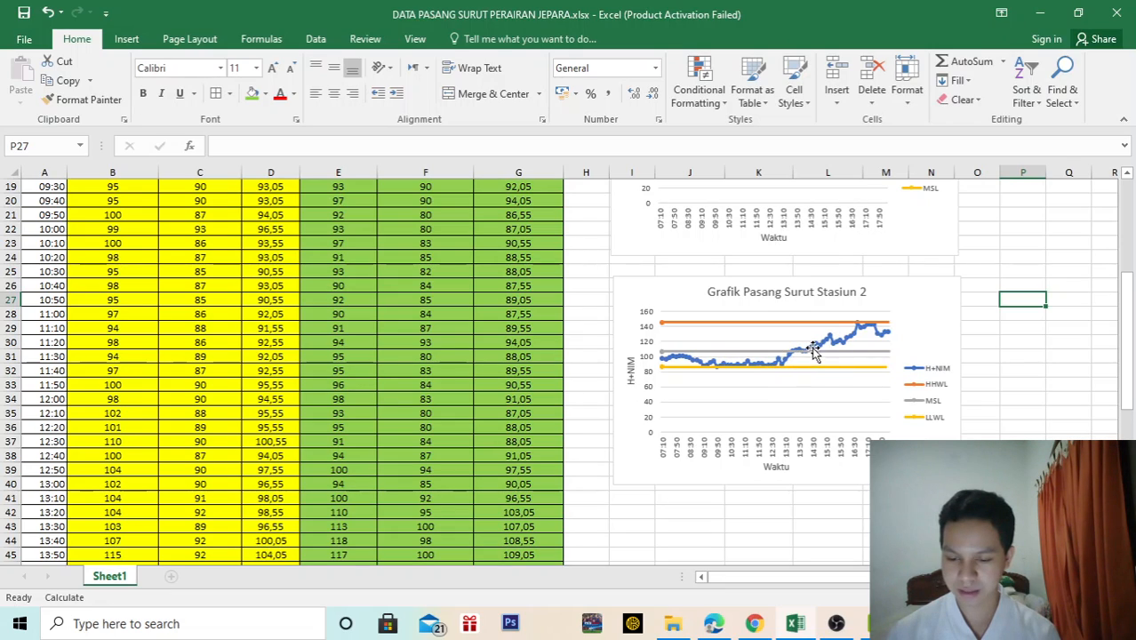
pyautogui.moveTo(830, 337)
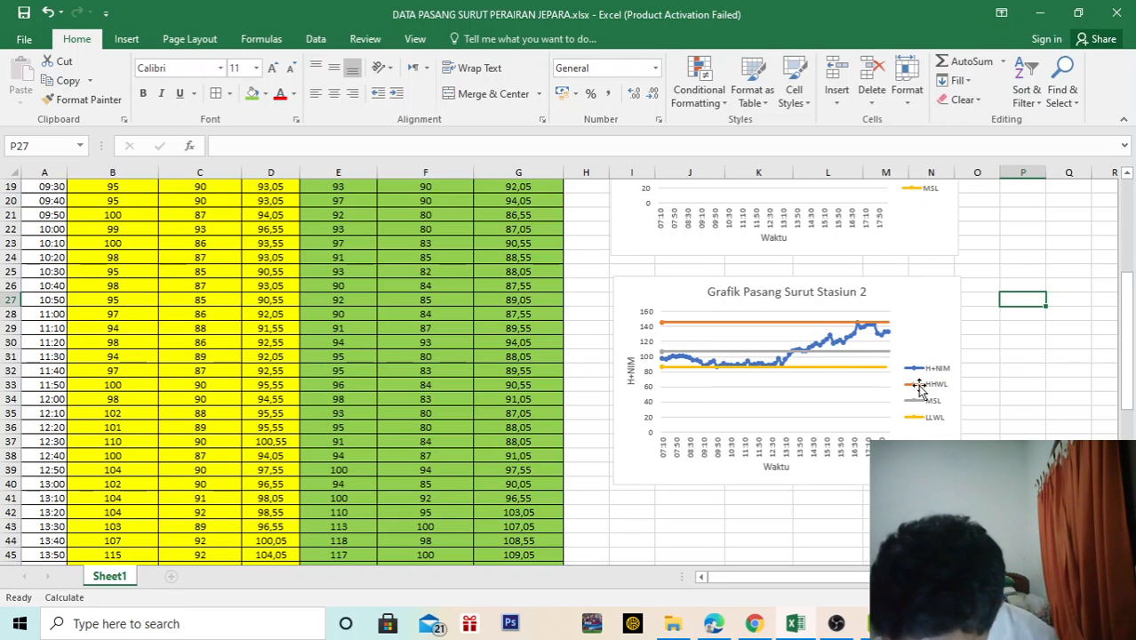
pyautogui.scroll(-2, 736, 416)
pyautogui.scroll(-4, 737, 413)
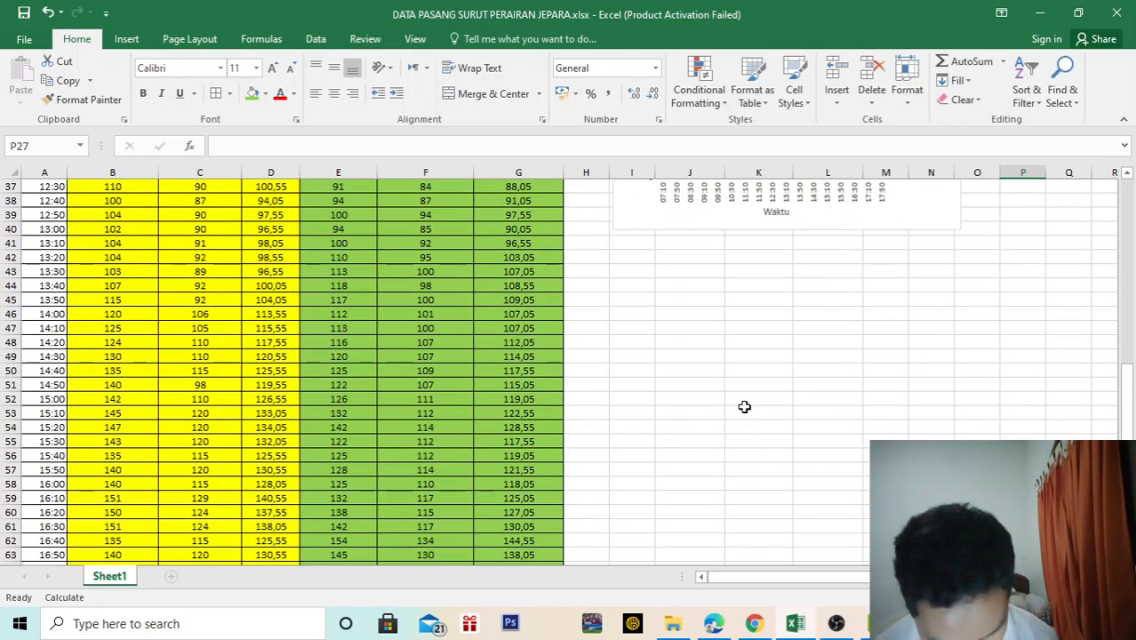
pyautogui.scroll(3, 744, 406)
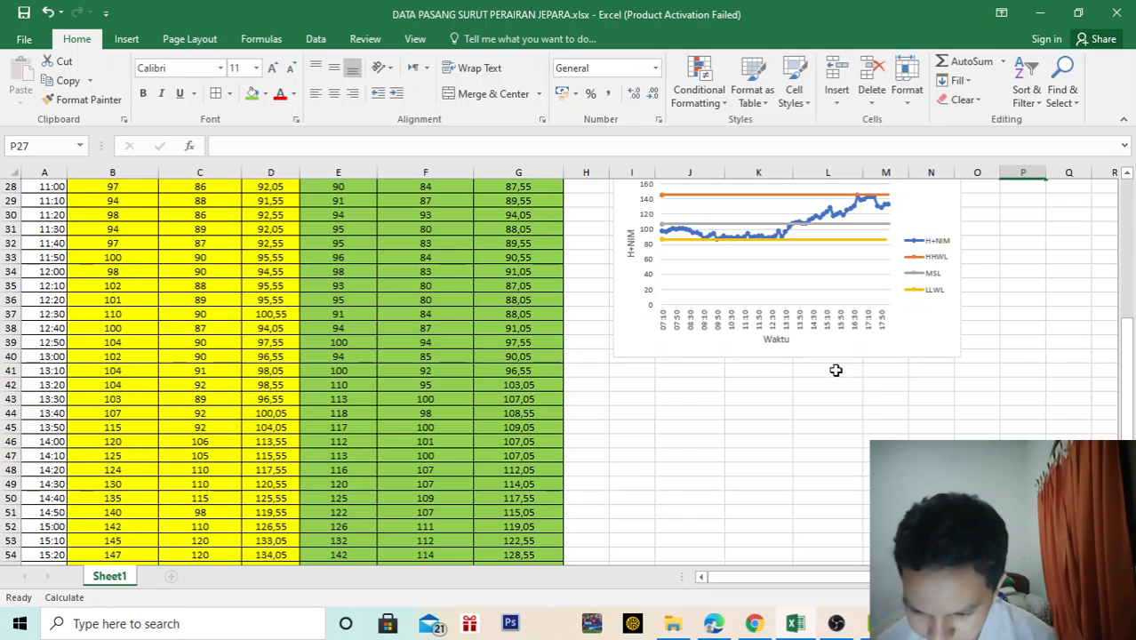
pyautogui.scroll(2, 846, 354)
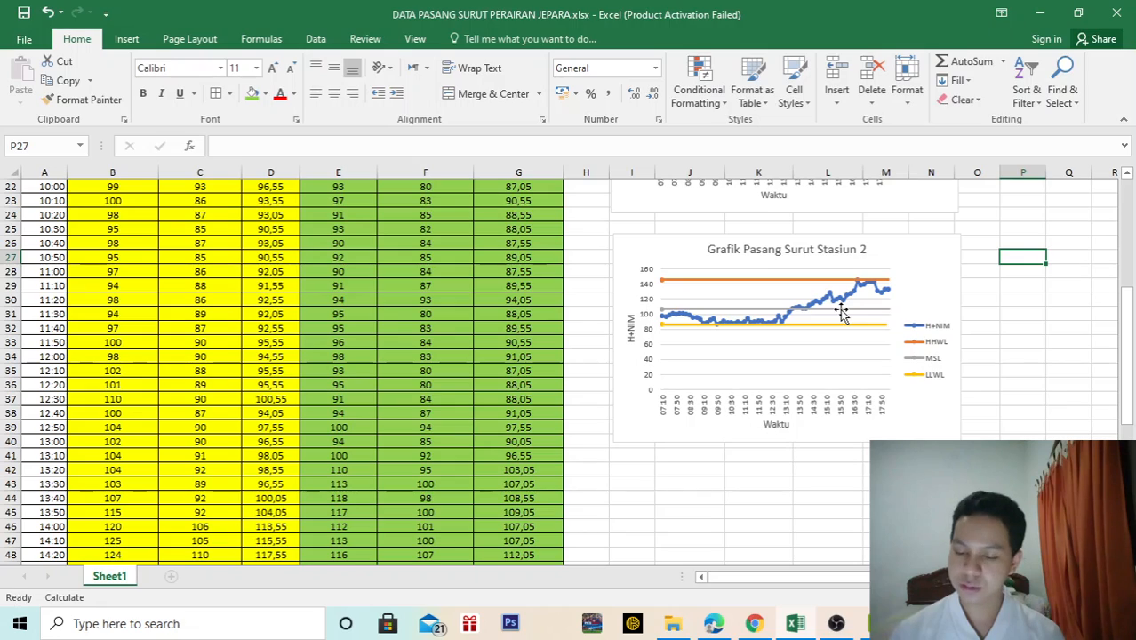
pyautogui.moveTo(852, 295)
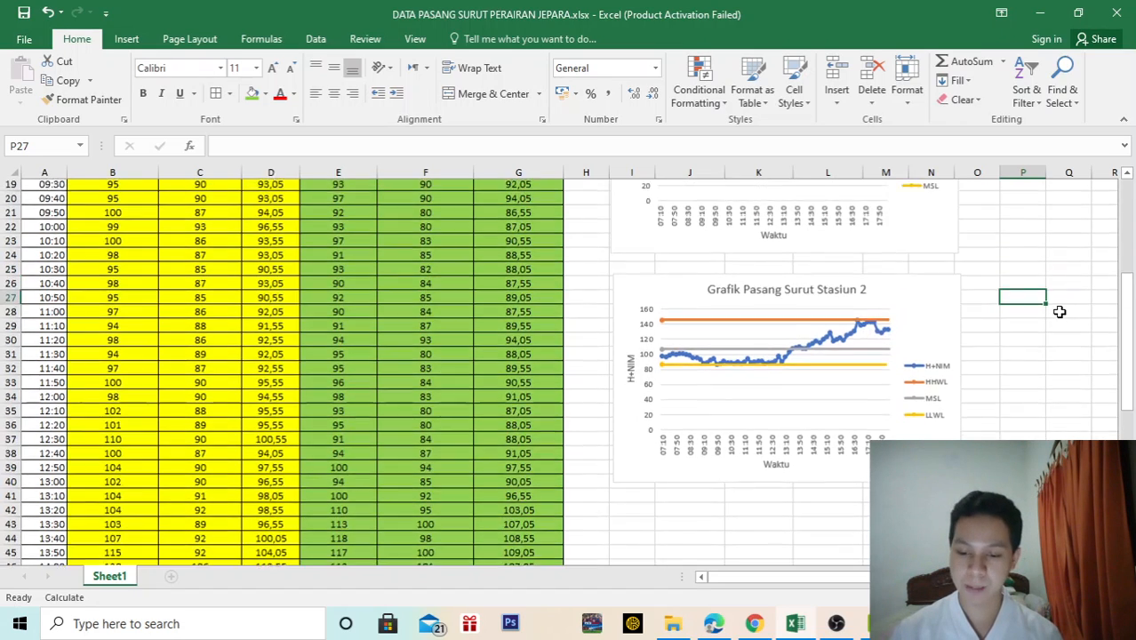
pyautogui.scroll(5, 1059, 311)
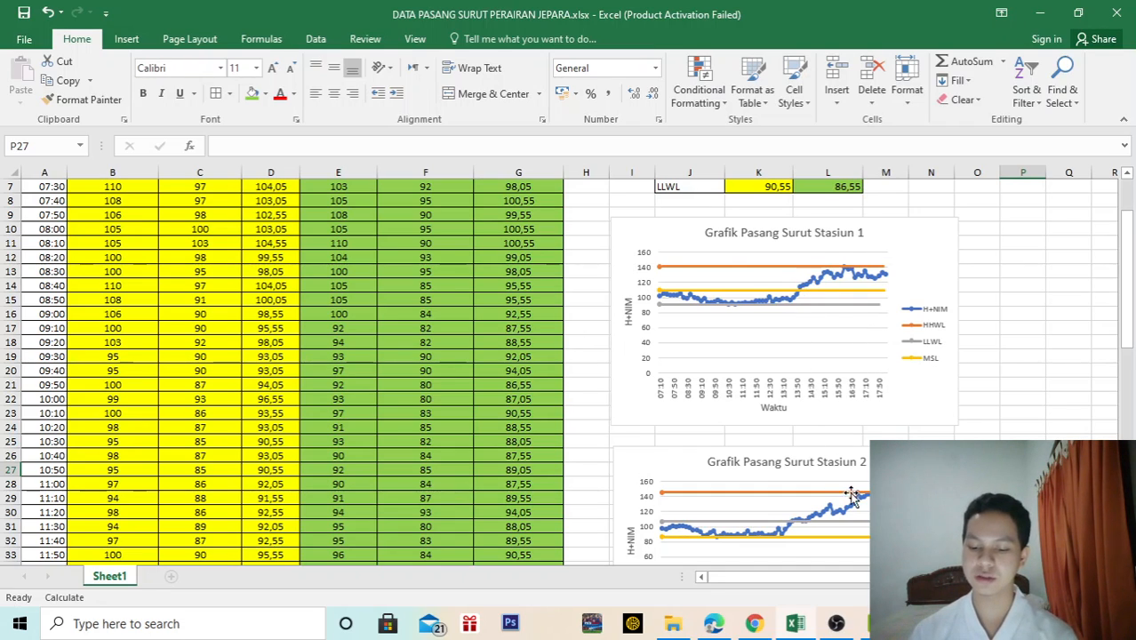
pyautogui.click(840, 625)
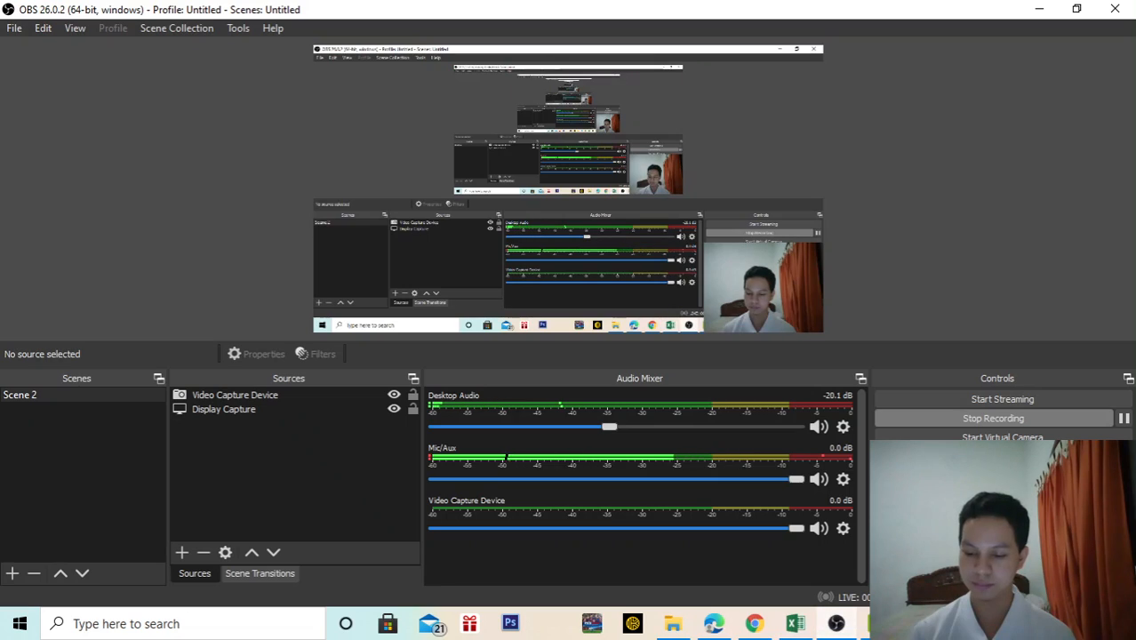